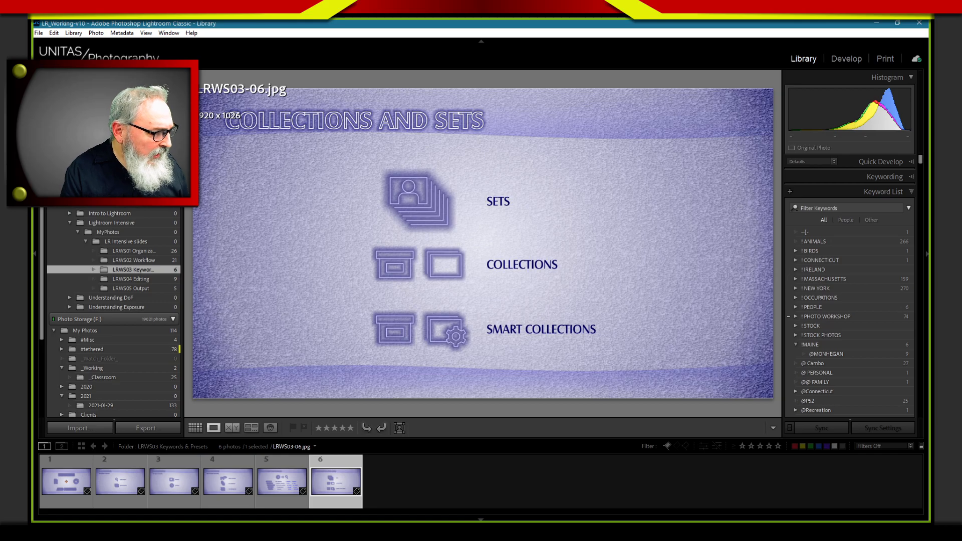
Copy the photos from the EOS_DIGITAL card into Photo Storage, checking the file handling, Custom Name - Sequence renaming and Copyright metadata settings before importing
click(77, 429)
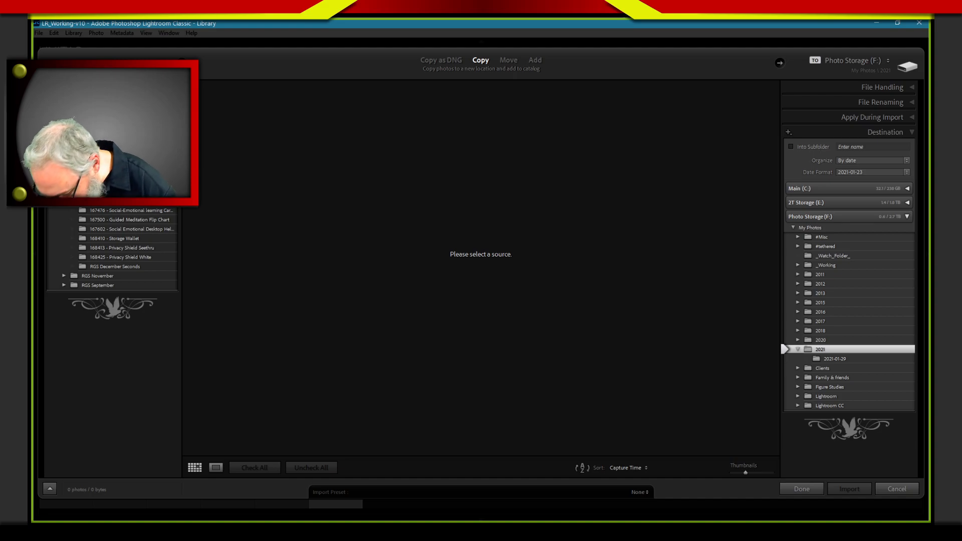
scroll(111, 250, up, 2)
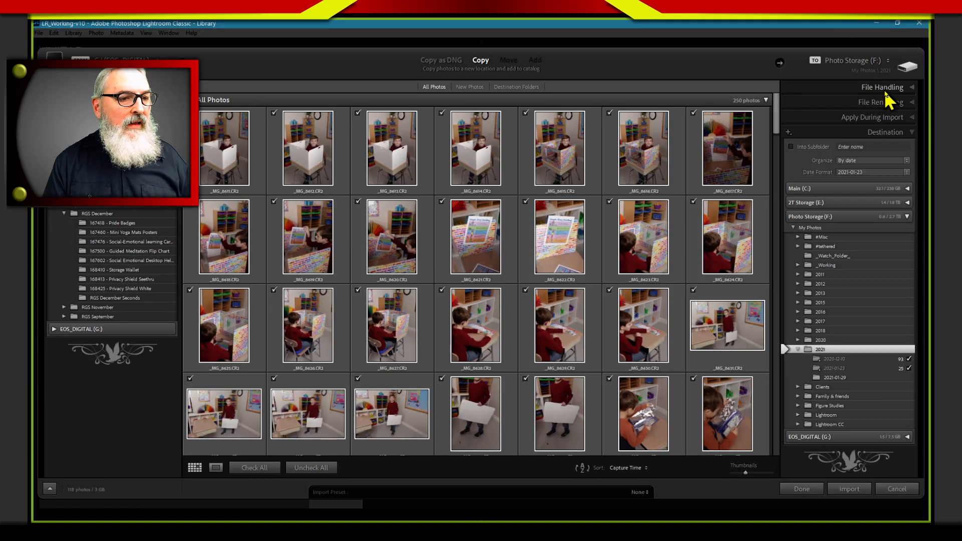
click(888, 89)
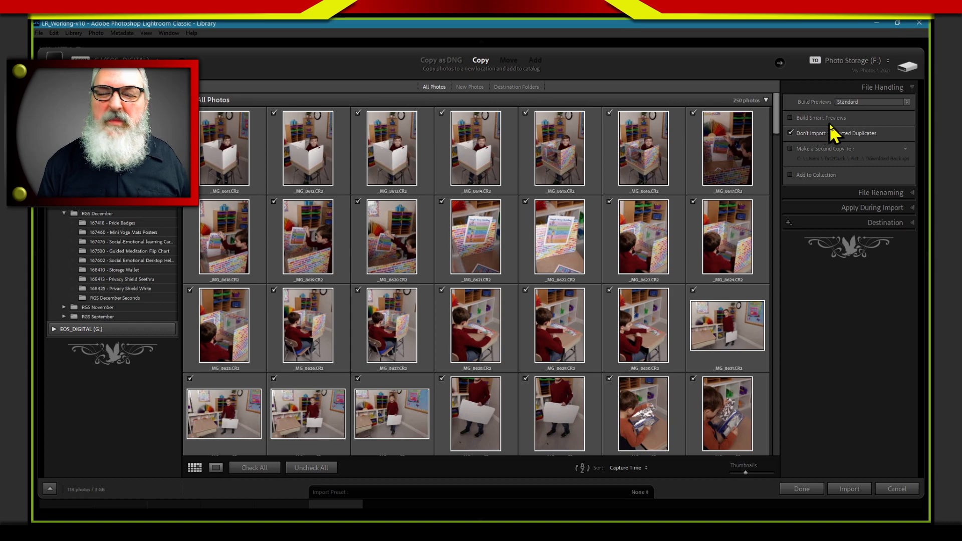
click(816, 193)
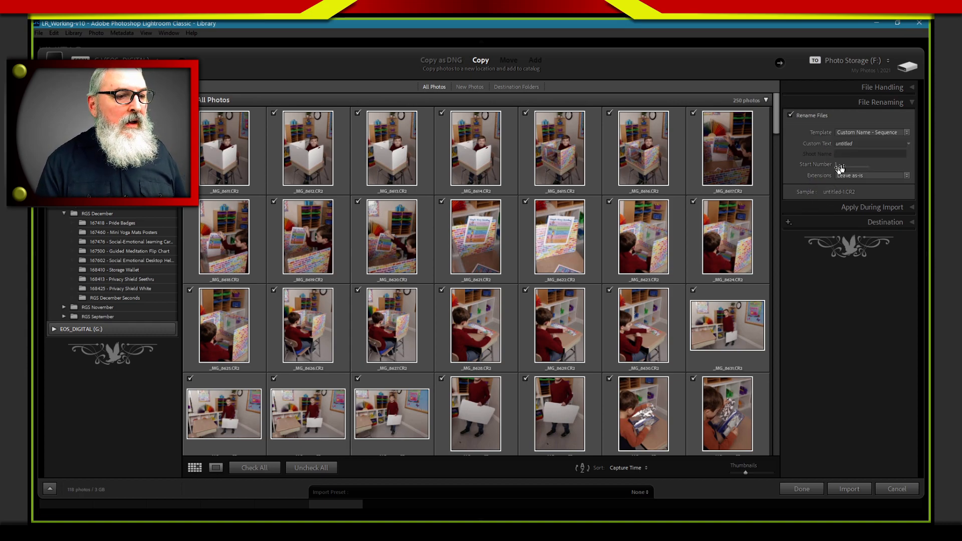
click(826, 208)
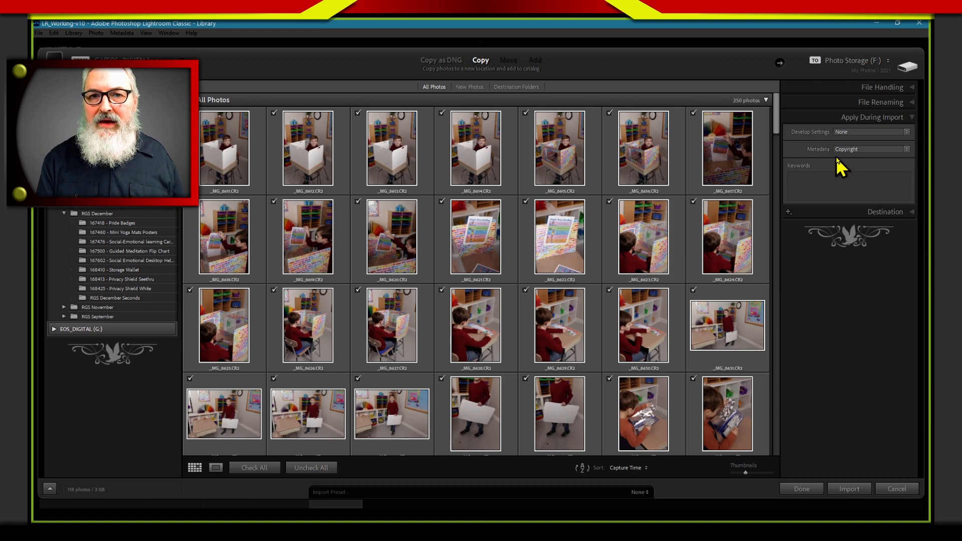
click(826, 190)
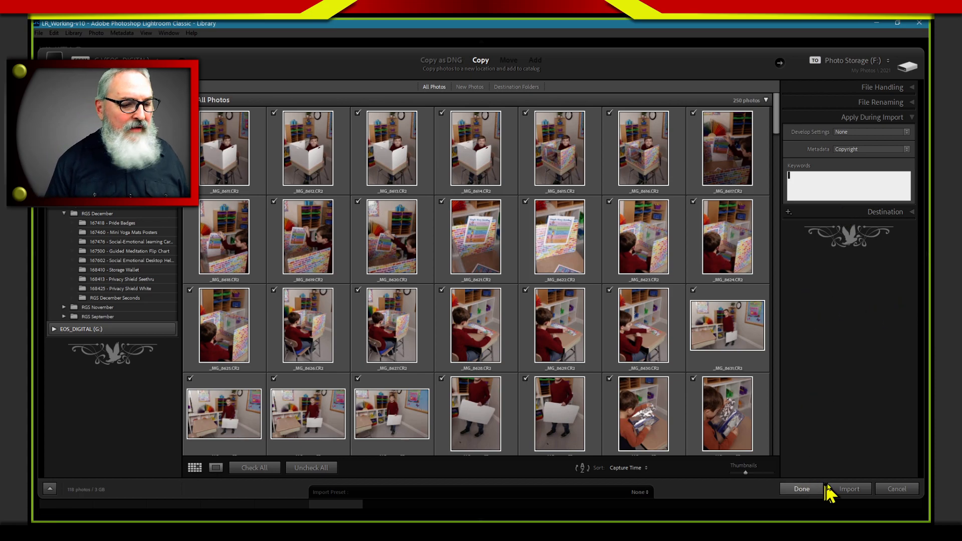
click(853, 489)
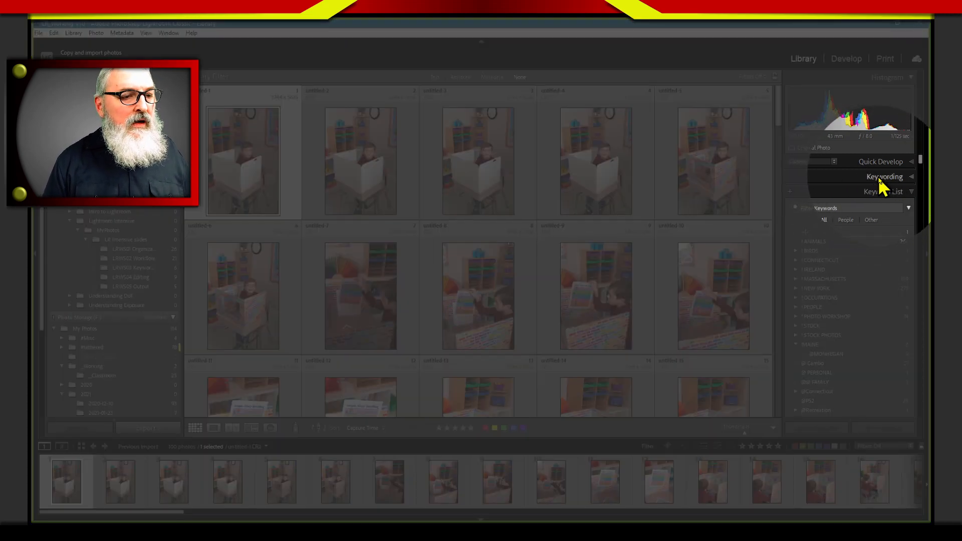
Expand the Keywording options and activate the keyword entry field for the first imported photo
click(886, 178)
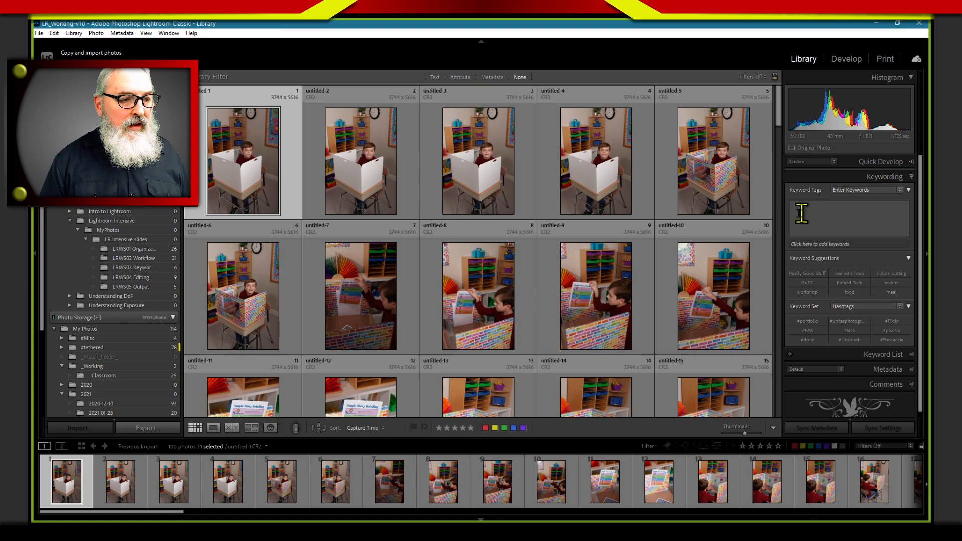
click(856, 215)
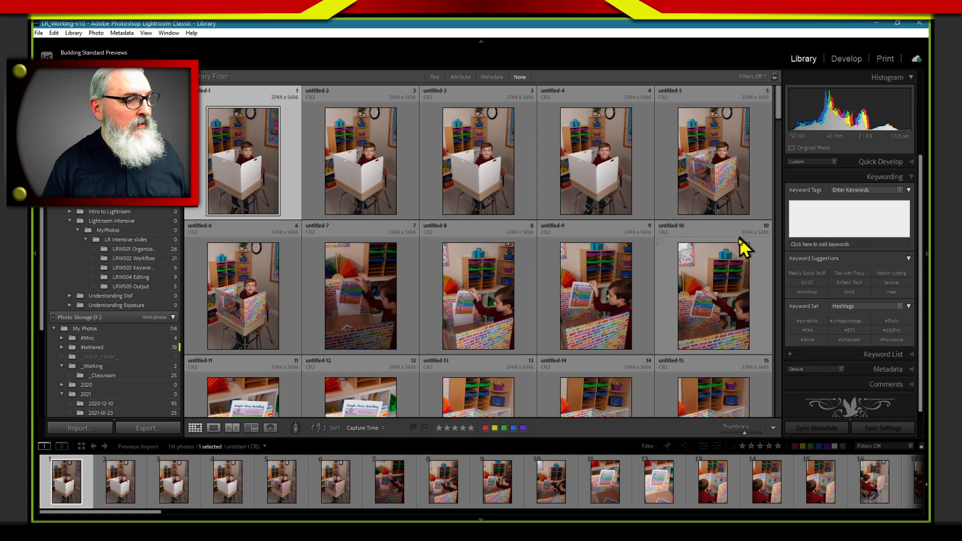
click(867, 240)
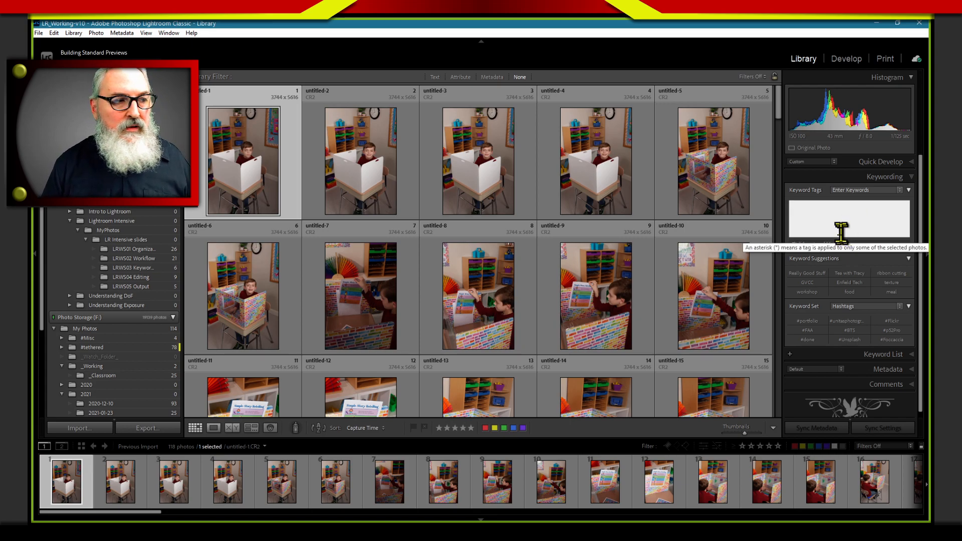
Select the first five imported photos, untitled-1 through untitled-5, together in the grid
click(242, 158)
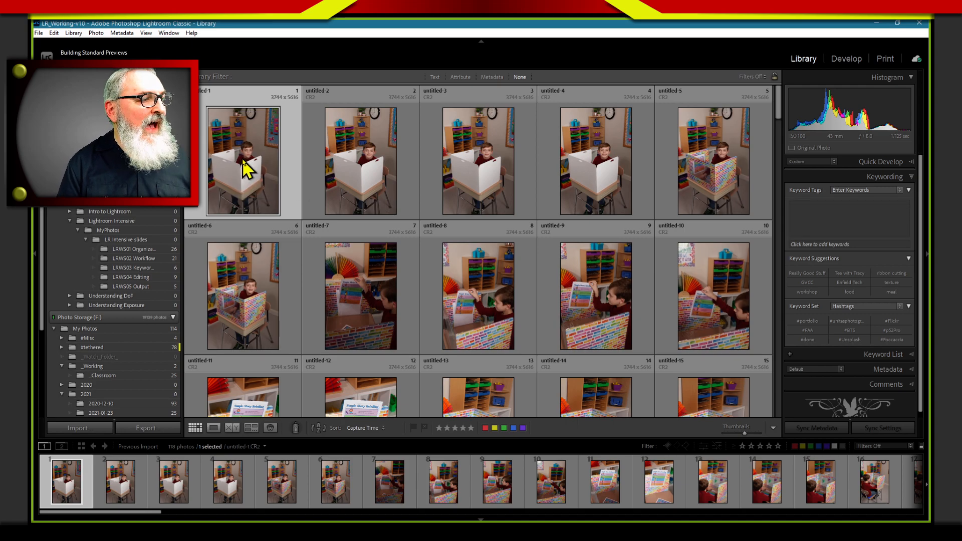
click(361, 155)
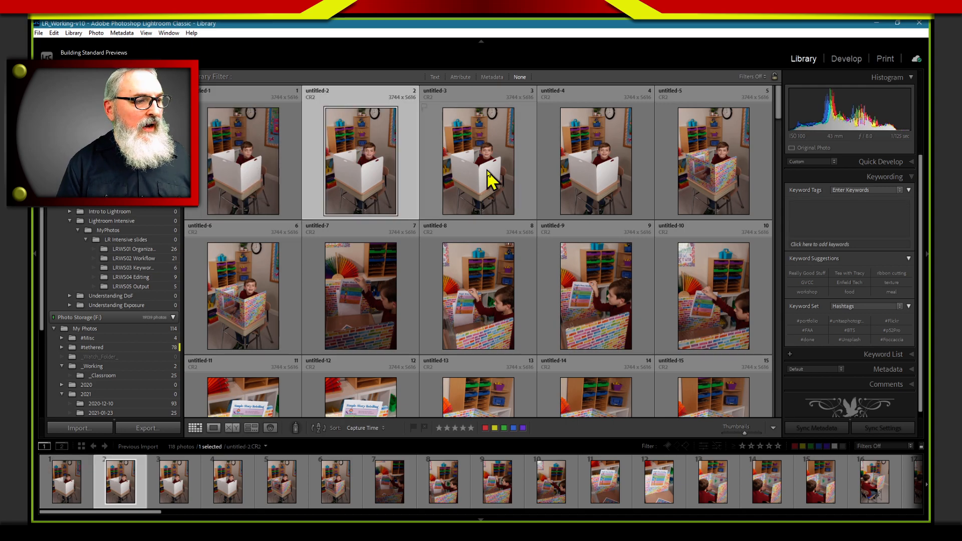
click(489, 178)
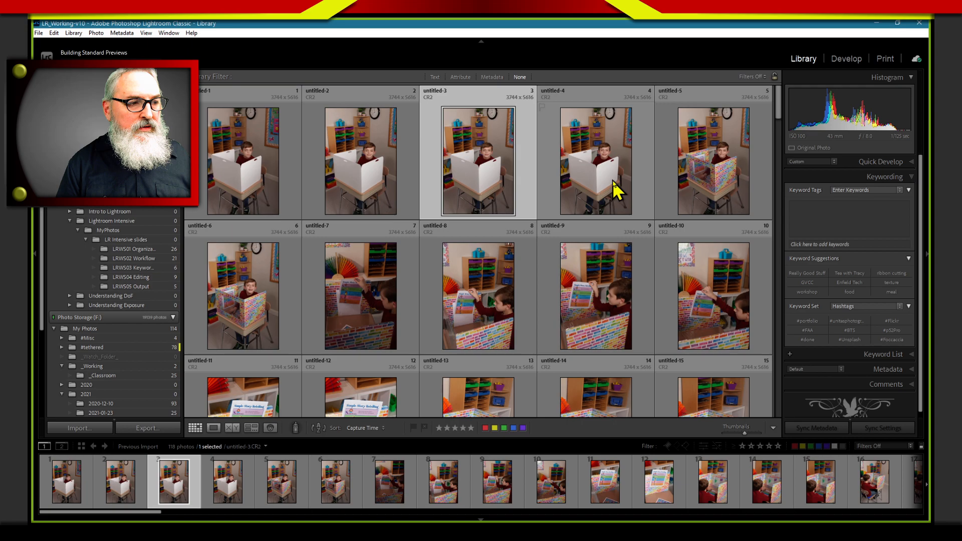
click(711, 180)
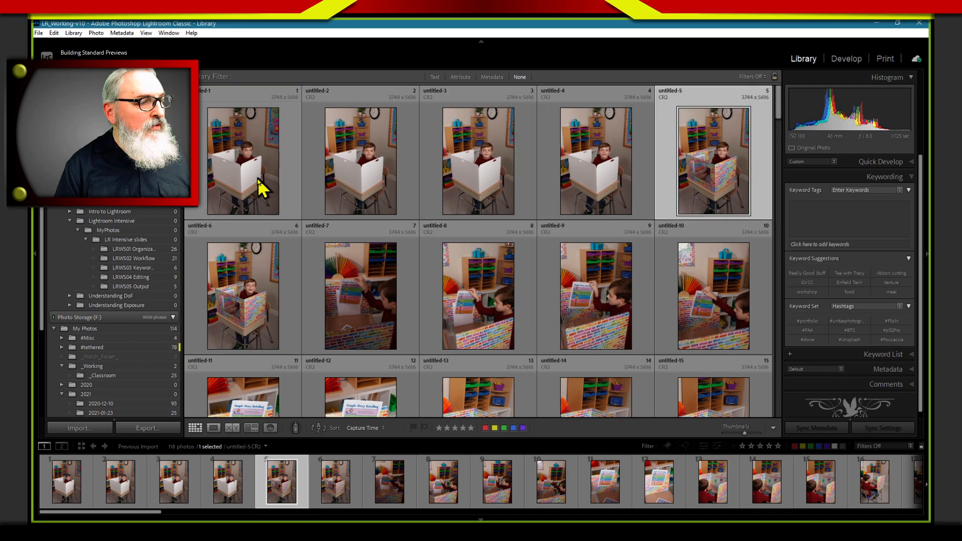
shift+click(256, 190)
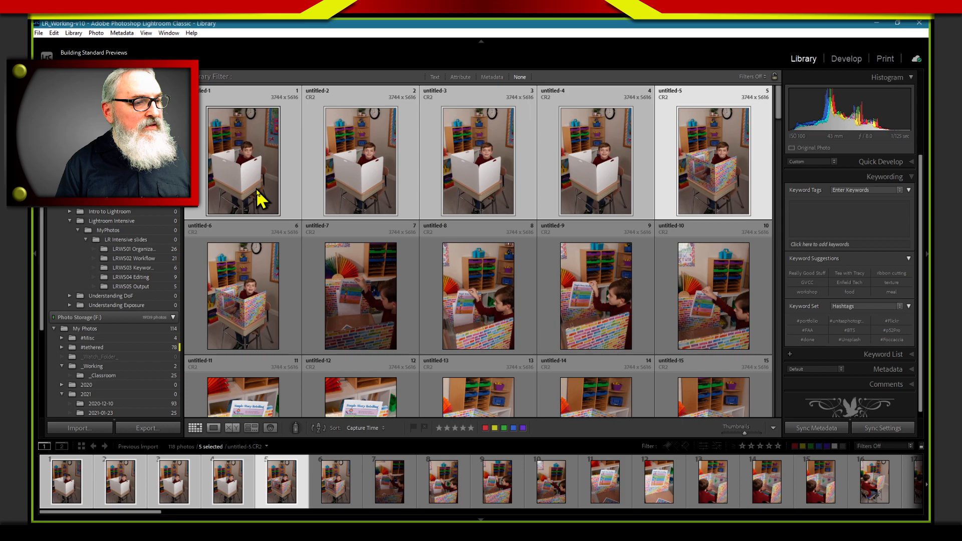
Examine the keyword entry field, the keyword suggestions and the available keyword sets for the five selected photos
click(840, 214)
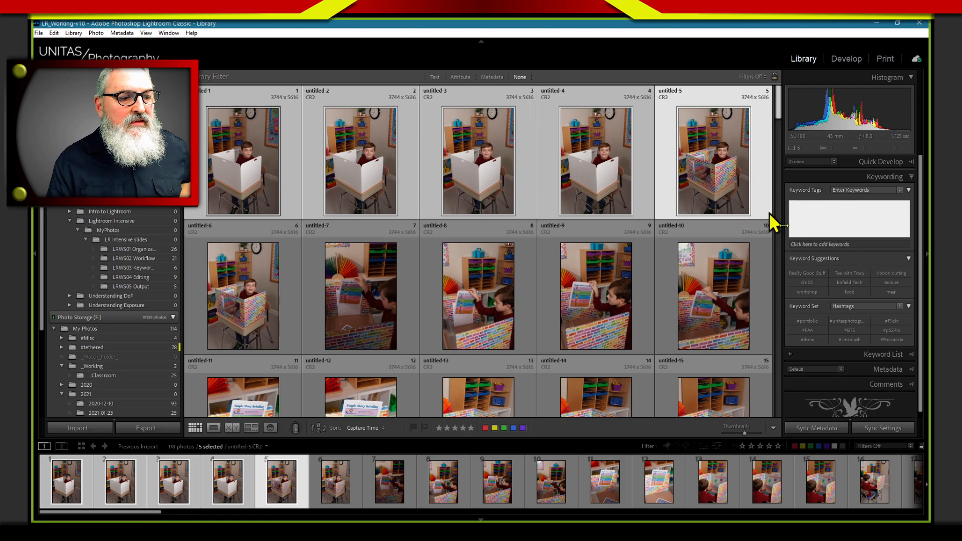
click(851, 212)
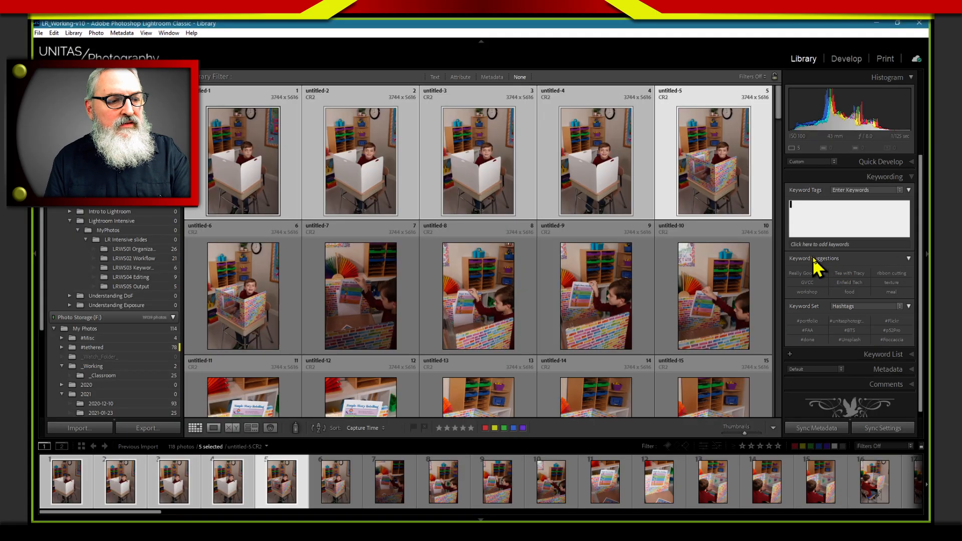
click(816, 258)
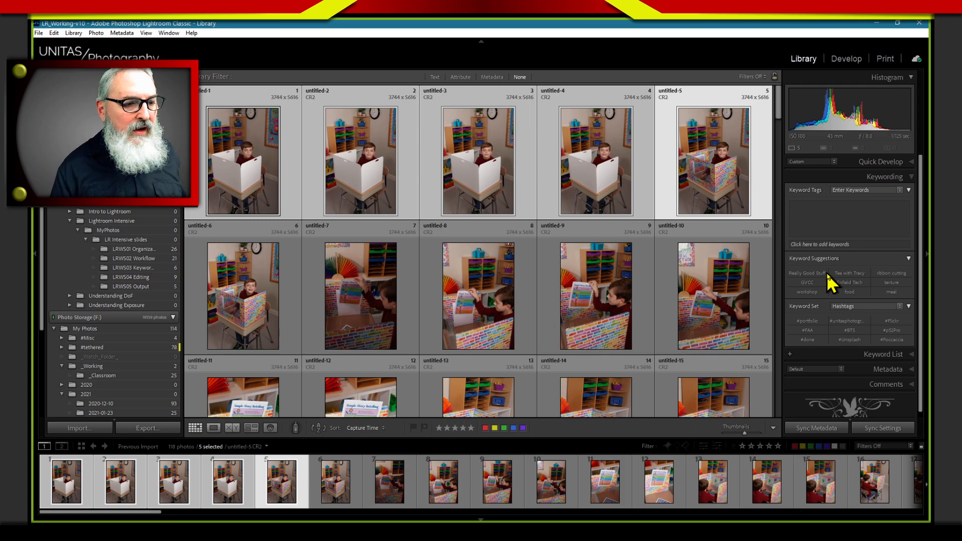
click(848, 220)
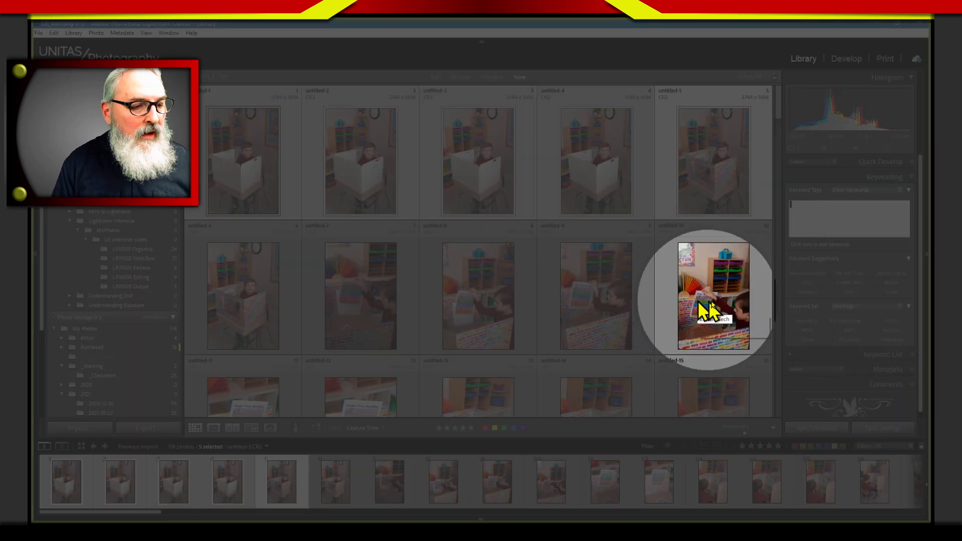
click(854, 309)
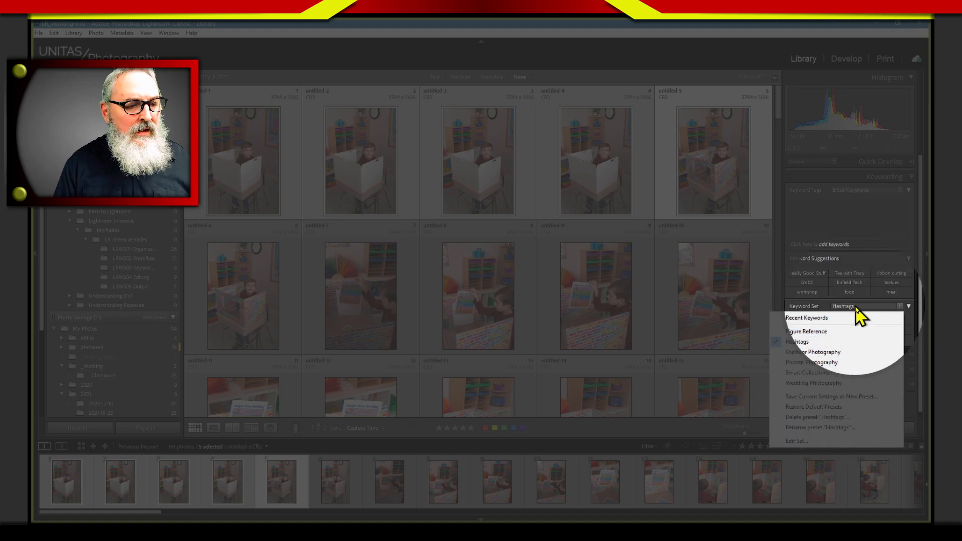
click(826, 306)
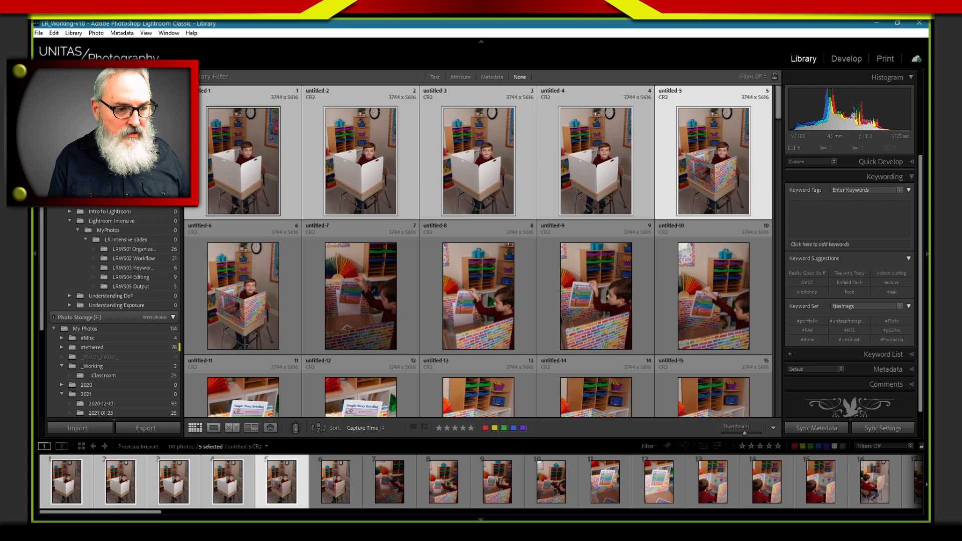
click(881, 176)
click(877, 193)
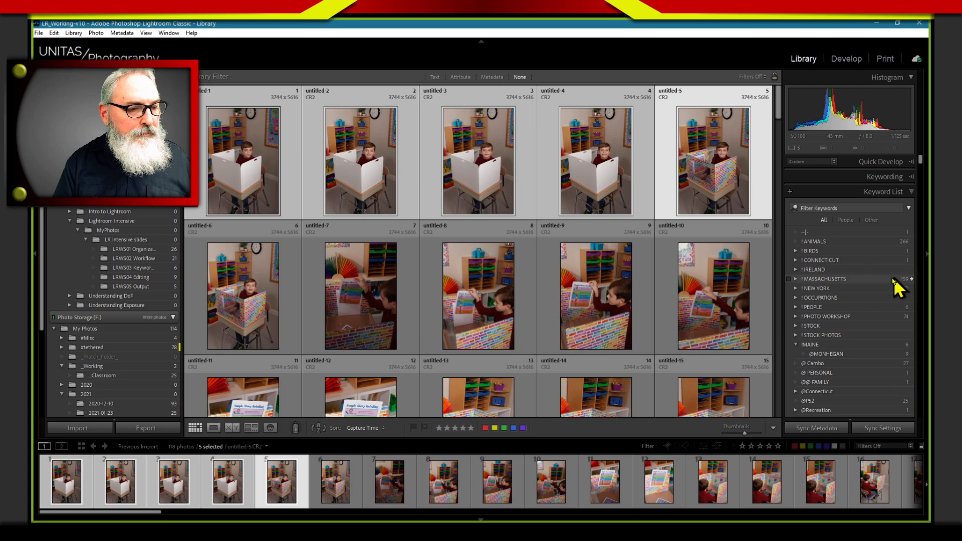
click(841, 297)
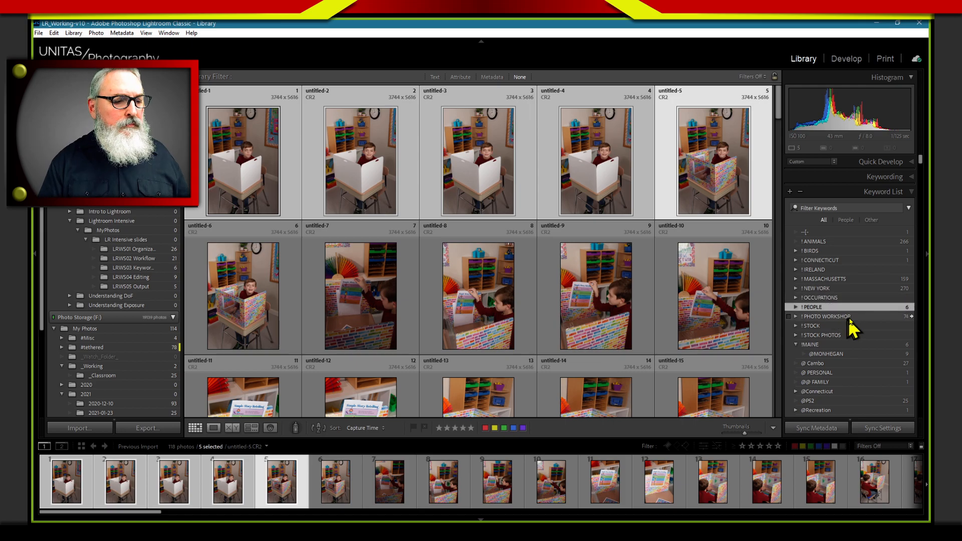
click(842, 335)
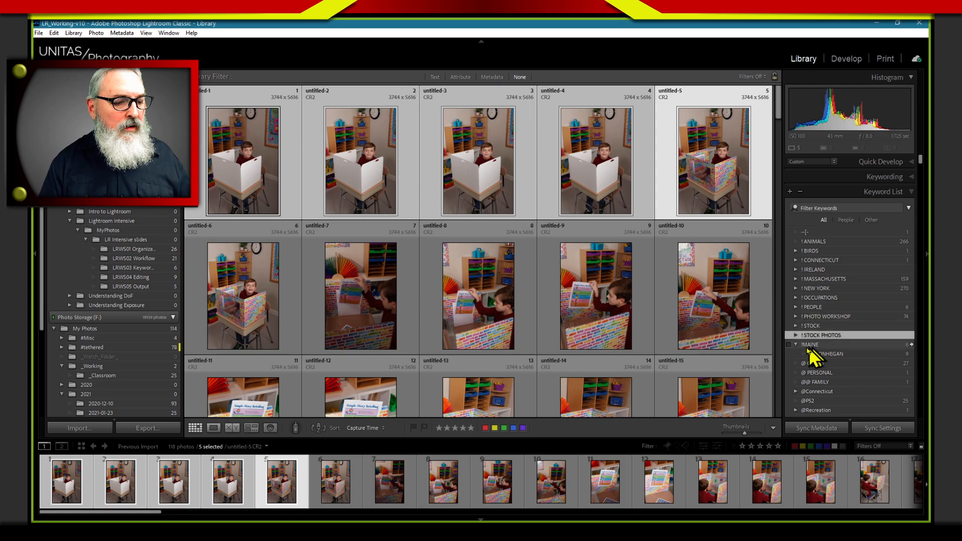
click(796, 346)
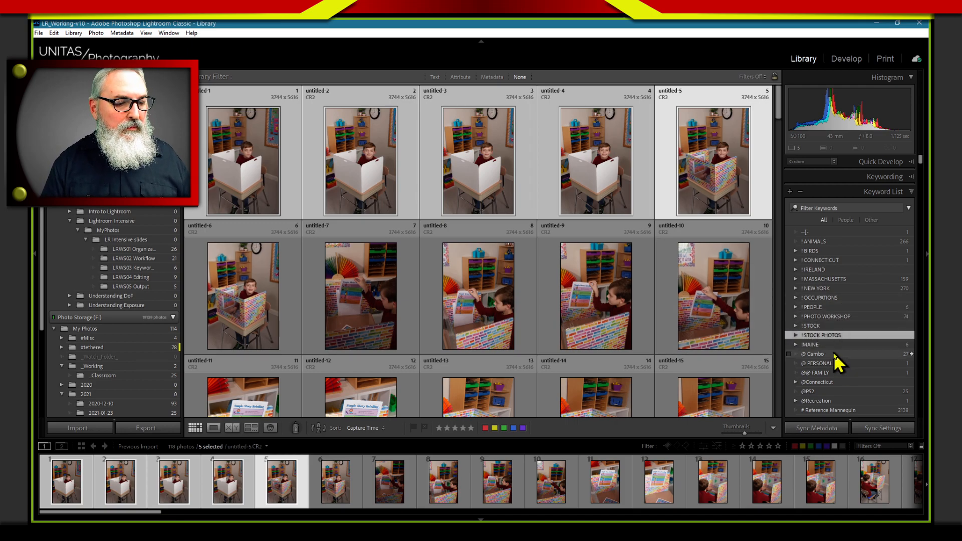
click(822, 383)
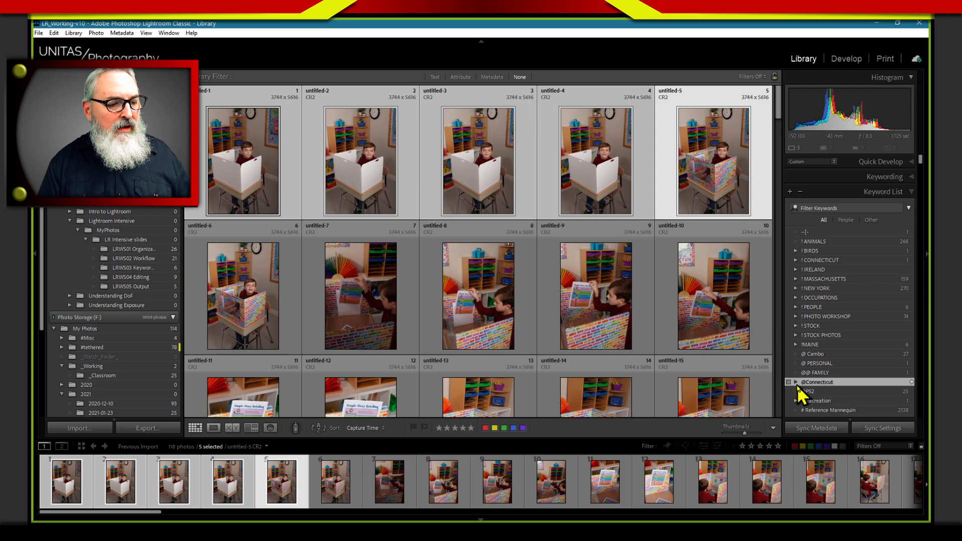
drag(797, 386, 804, 379)
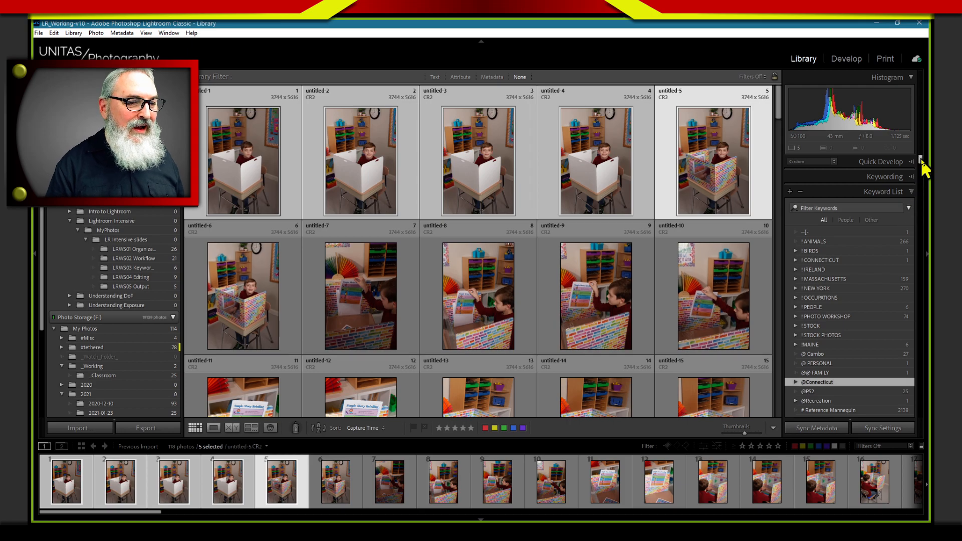
Examine the keywords nested under America and Banneker further down the Keyword List, and return to the list's beginning
mouse_move(921, 157)
mouse_down()
mouse_move(928, 182)
mouse_move(927, 173)
mouse_up()
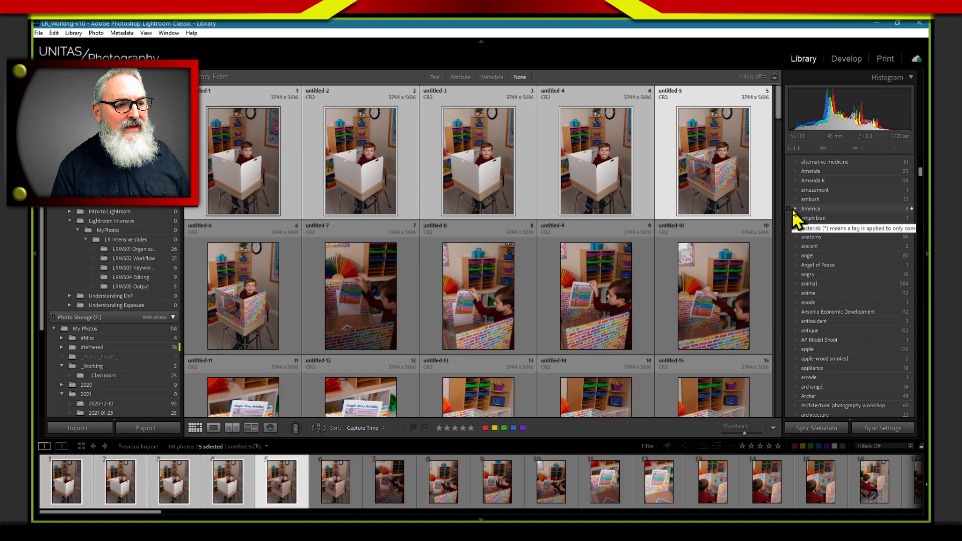
click(795, 209)
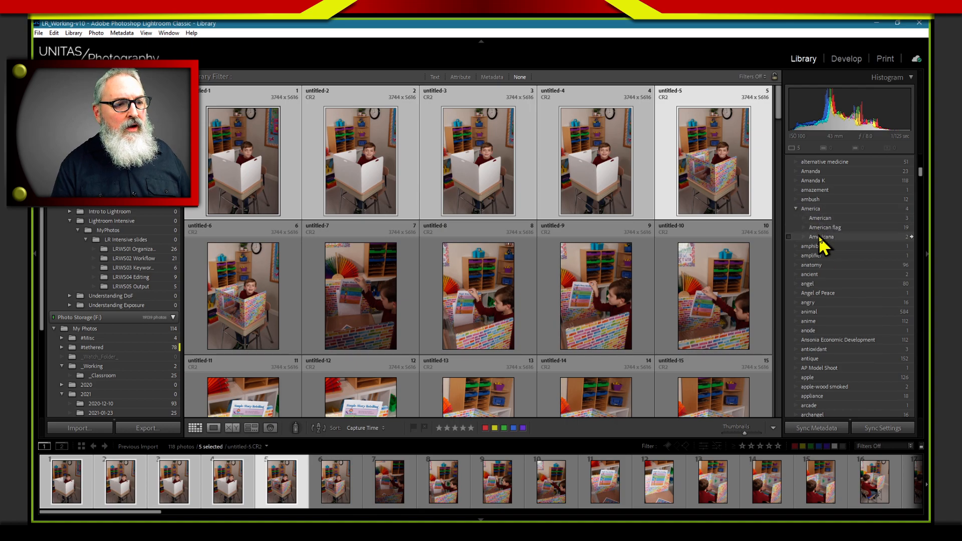
click(795, 208)
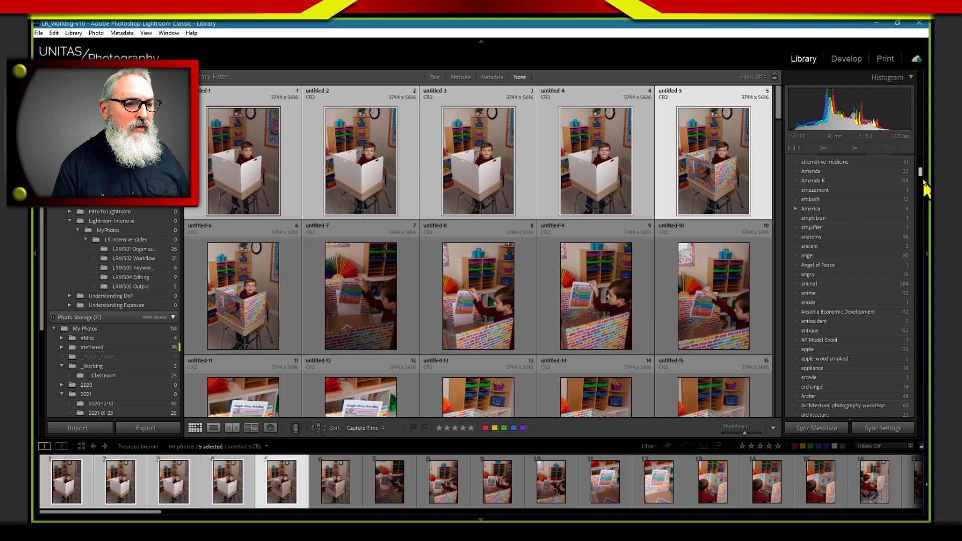
drag(921, 179, 912, 187)
click(795, 188)
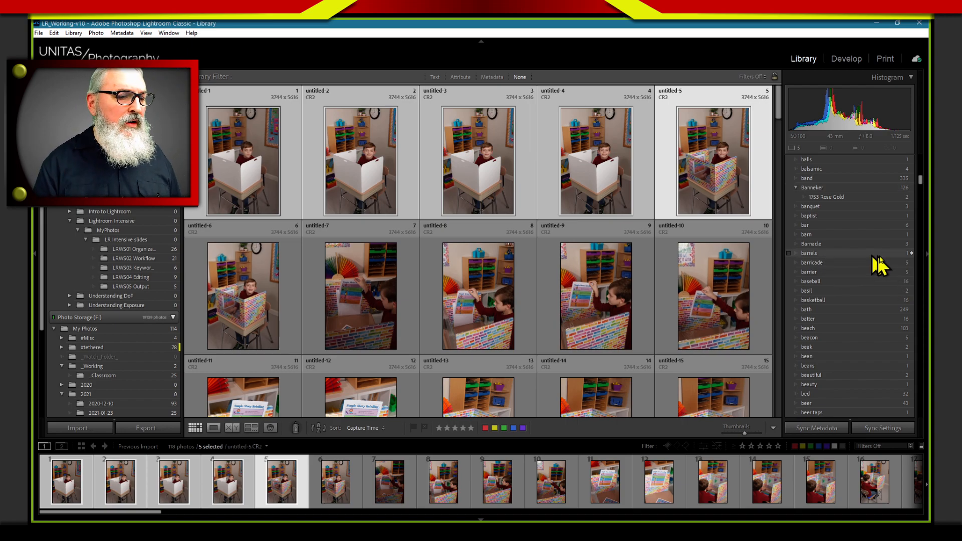
drag(918, 191, 917, 157)
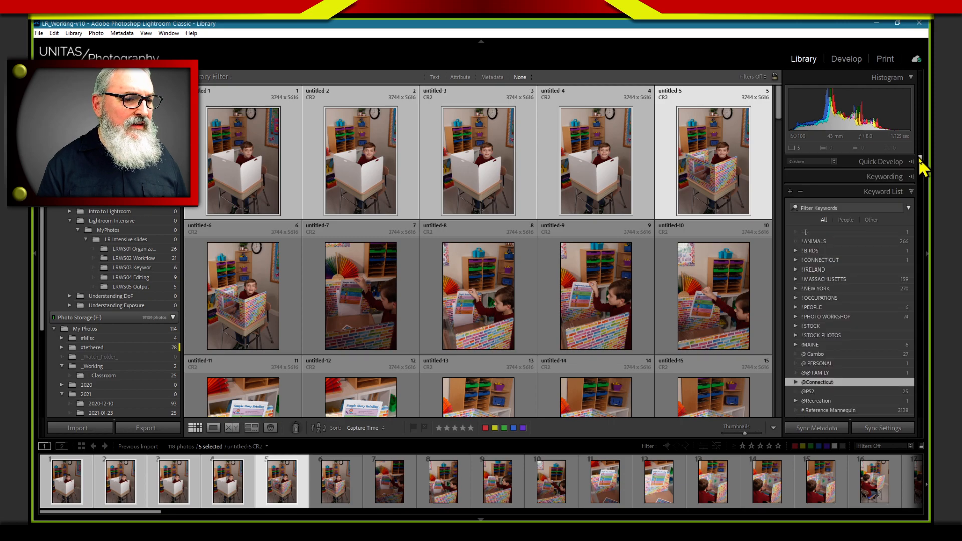
Examine the !BIRDS keyword hierarchy down to the keyword nested under @@ Psittacidae, collapse @ Psittaciformes and reselect !BIRDS
click(788, 250)
click(795, 251)
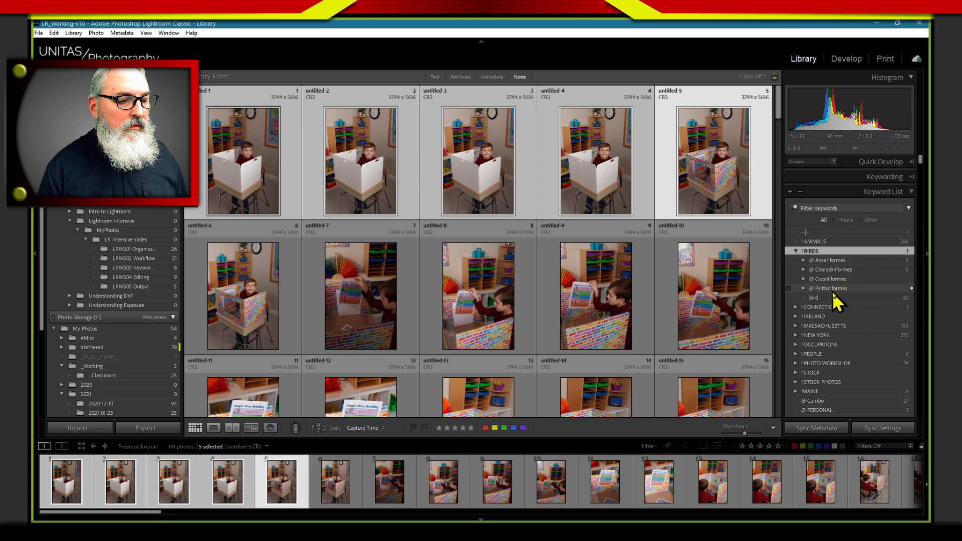
click(803, 289)
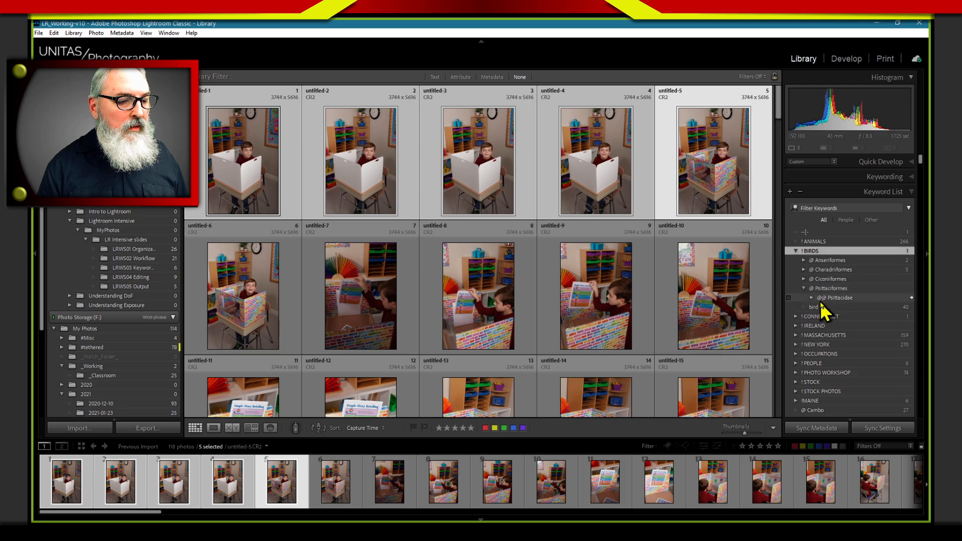
click(811, 298)
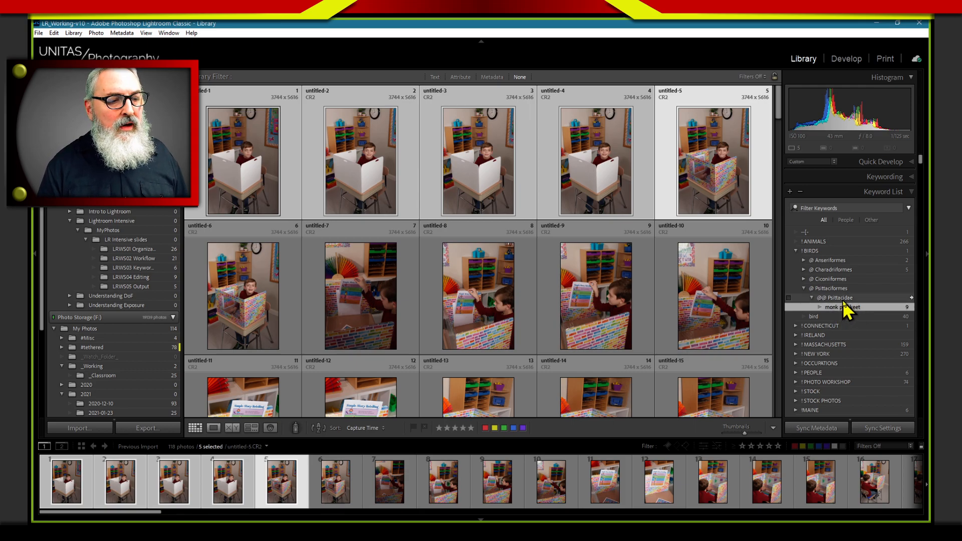
click(803, 289)
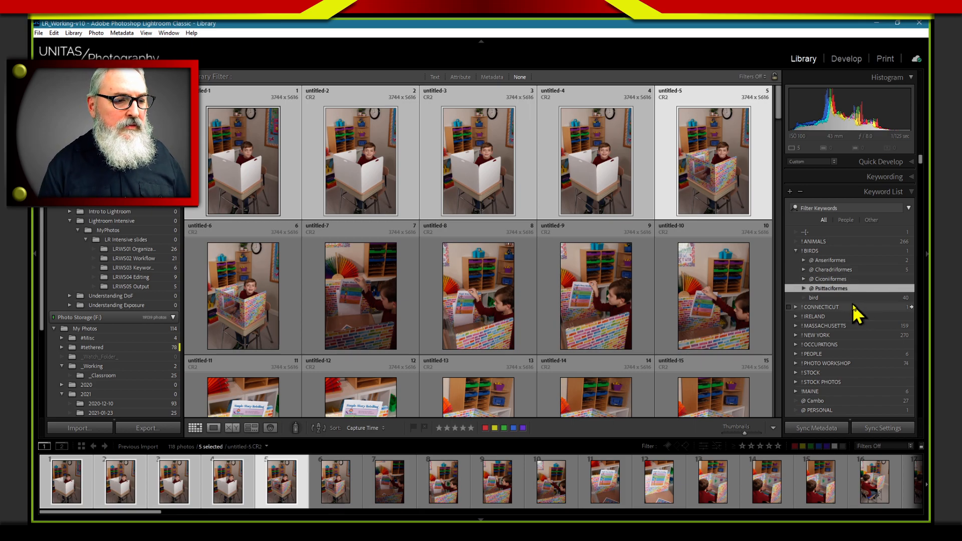
click(802, 252)
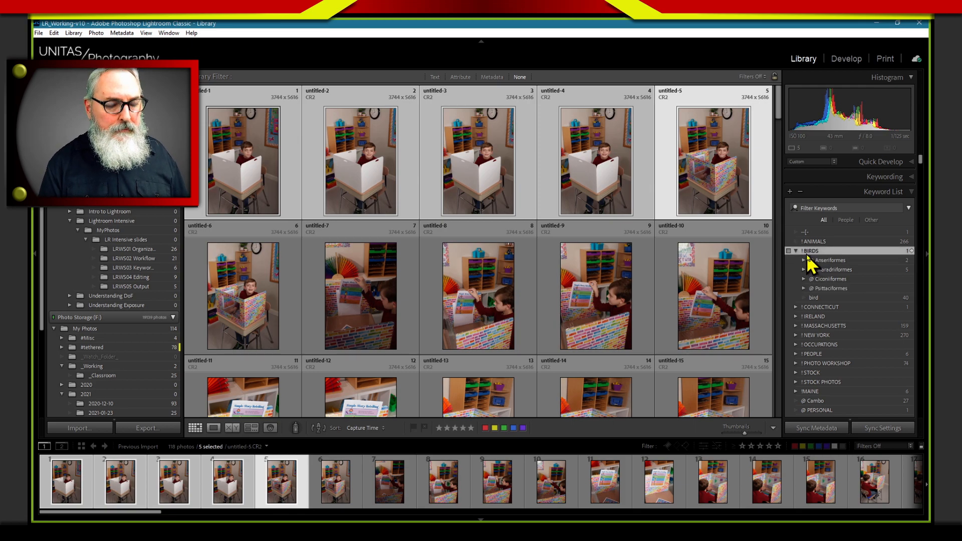
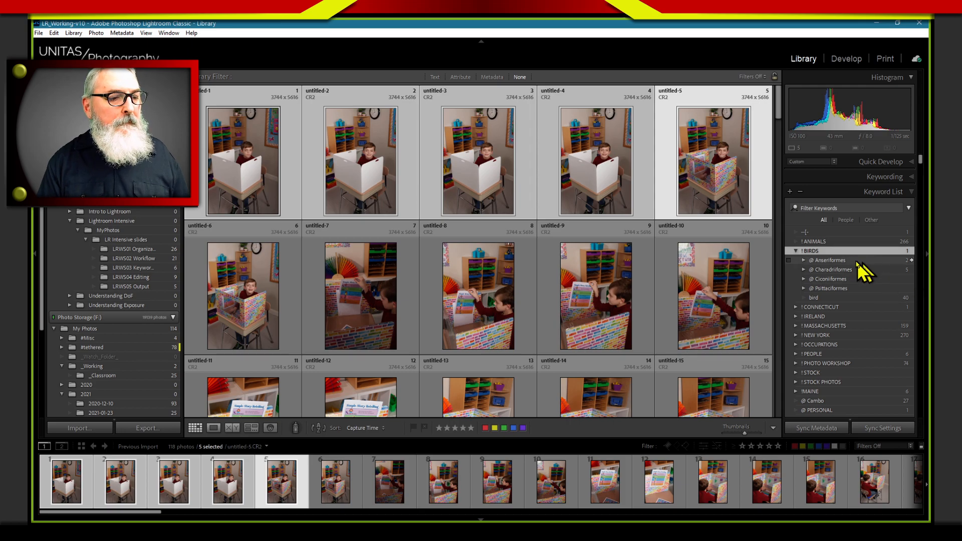
Expand the @ Anseriformes keyword under !BIRDS and assign @ Anseriformes to the five selected photos
click(803, 260)
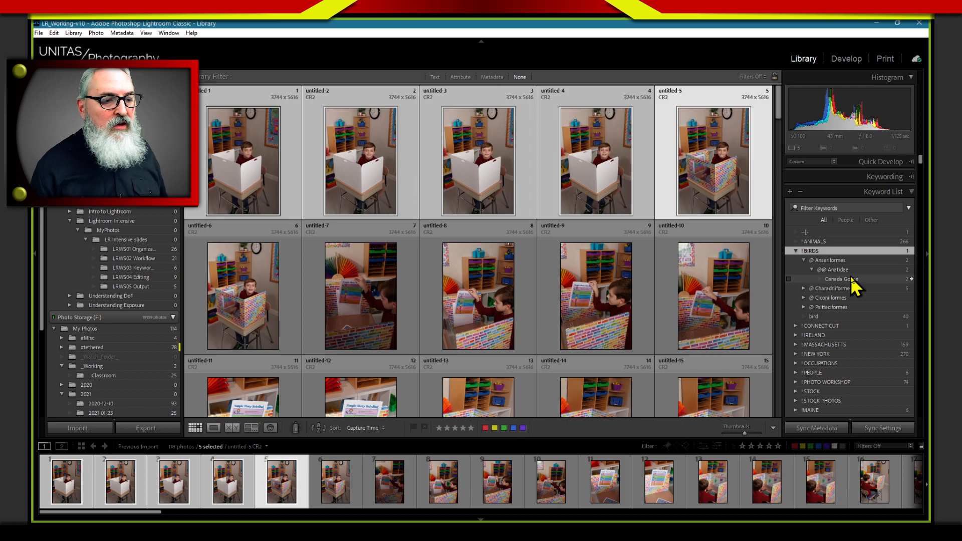
click(827, 261)
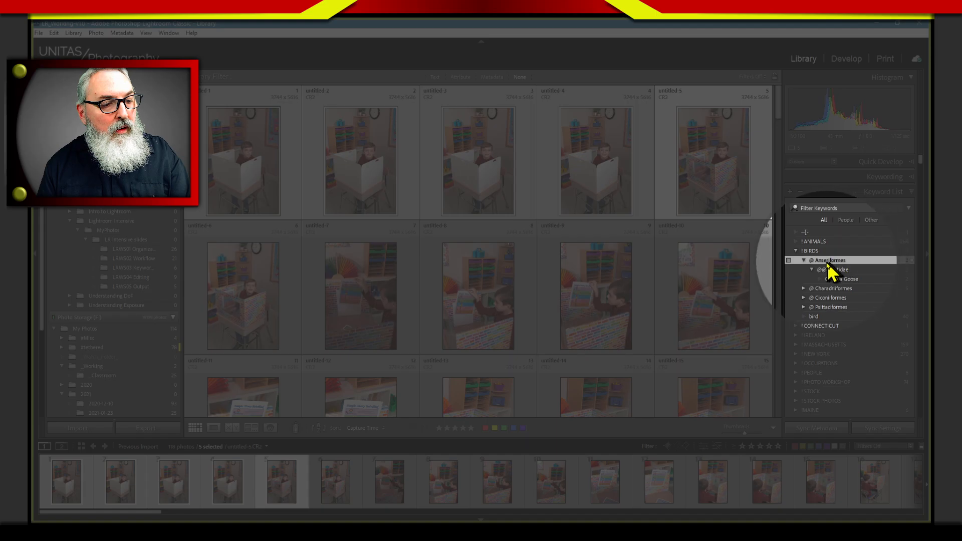
click(789, 260)
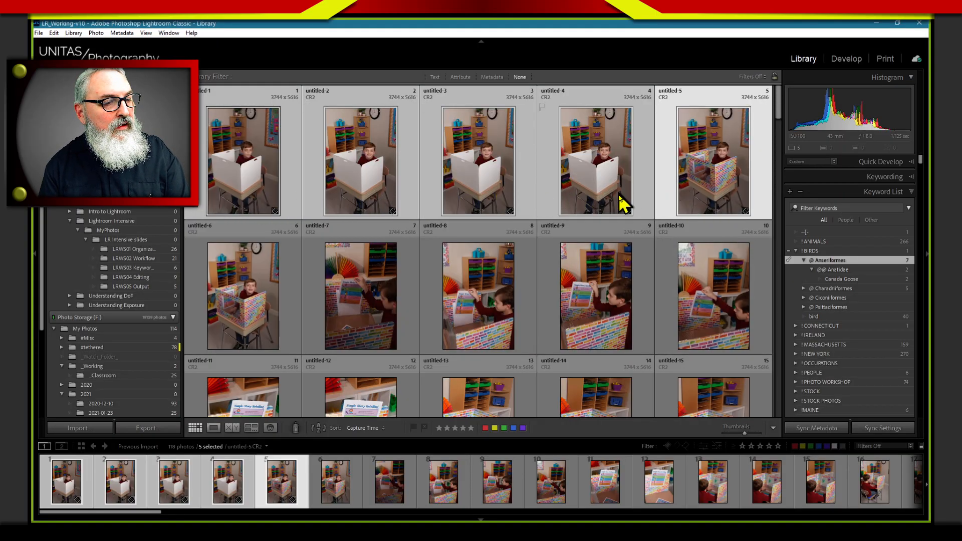
key(alt)
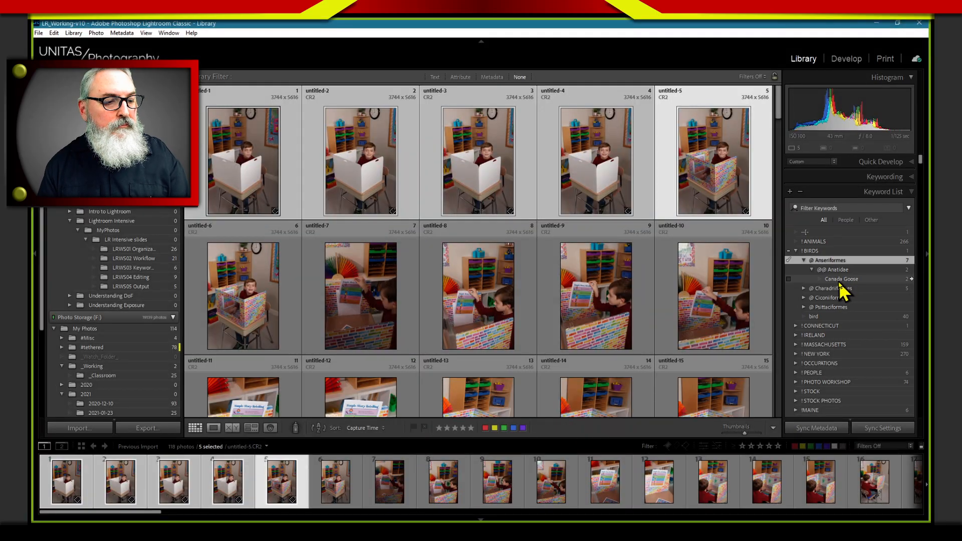
Examine the synonyms and export options of the Canada Goose keyword tag and leave them without saving
right_click(838, 281)
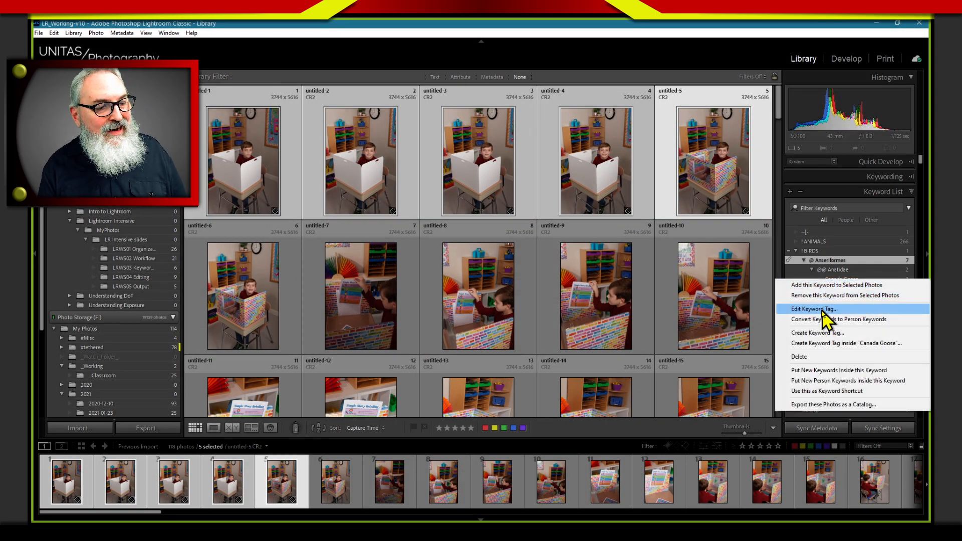
click(822, 309)
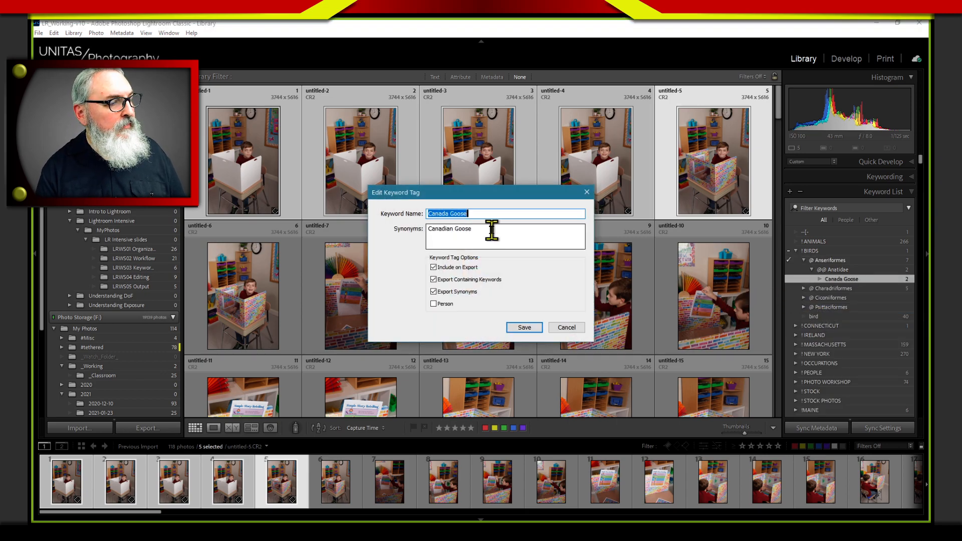
click(563, 328)
Examine the synonym and export options of the @@ Anatidae keyword tag, then save the tag without changes
right_click(840, 272)
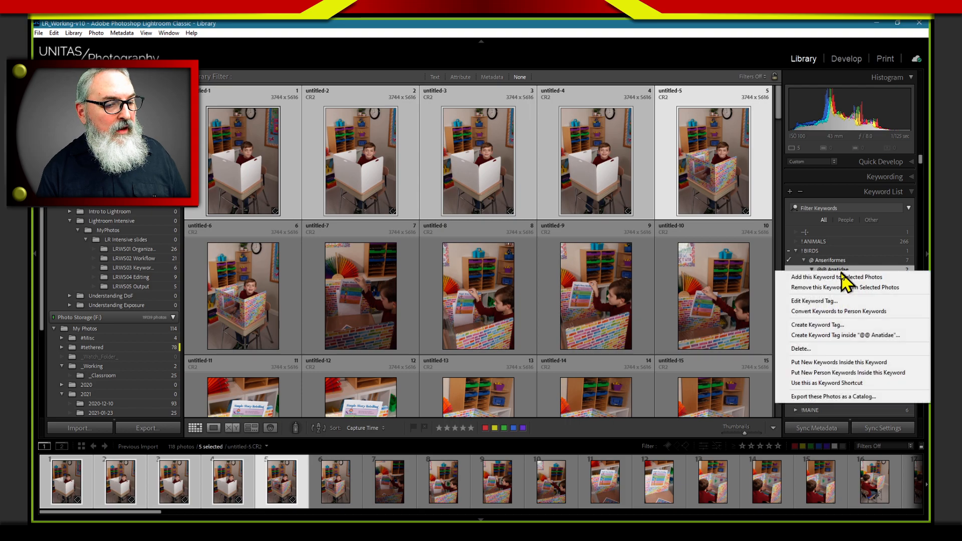
click(826, 301)
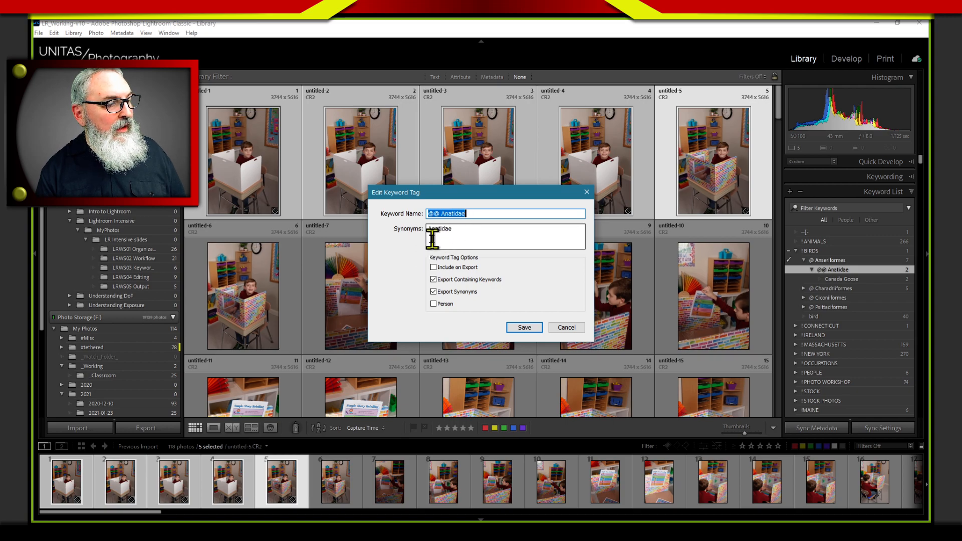
click(463, 231)
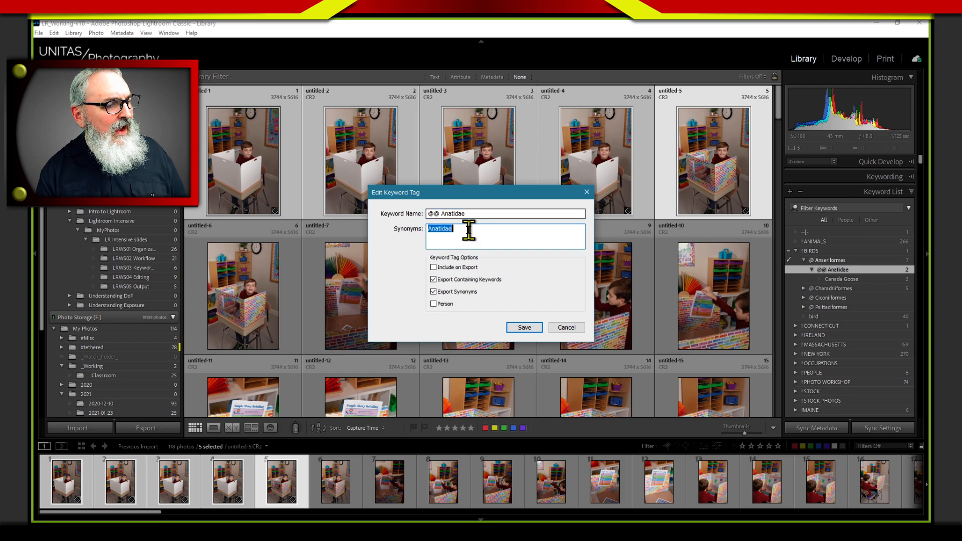
click(472, 230)
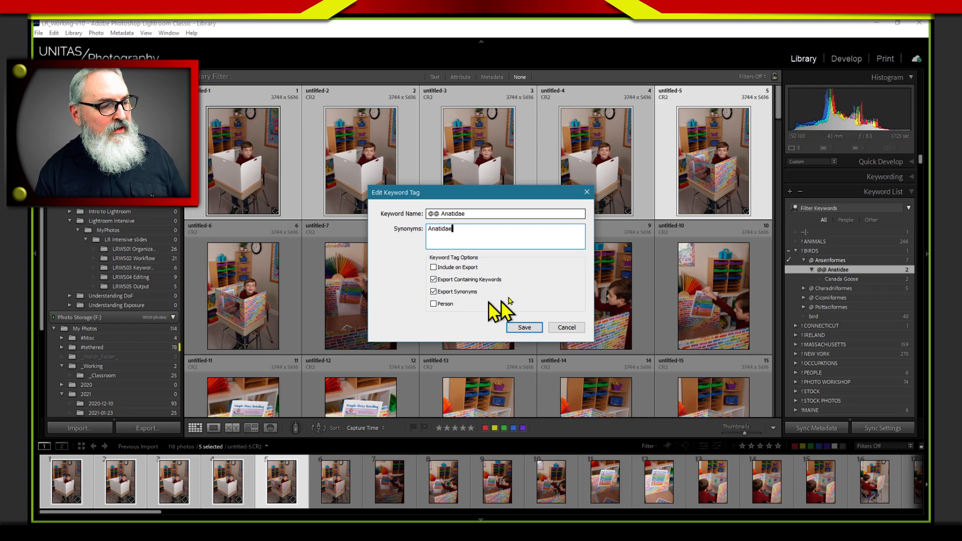
click(527, 328)
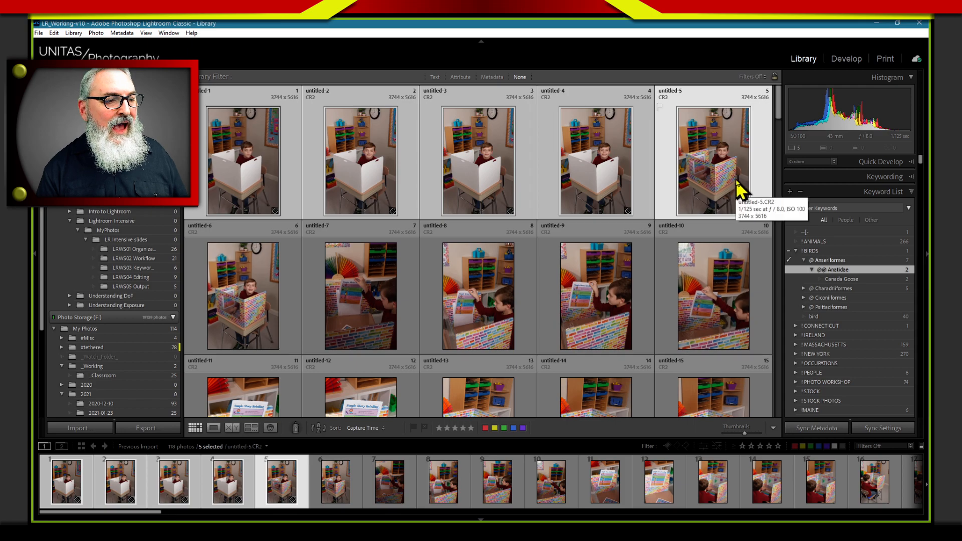
Switch the keyword tags display of the five selected photos to Keywords & Containing Keywords
click(845, 176)
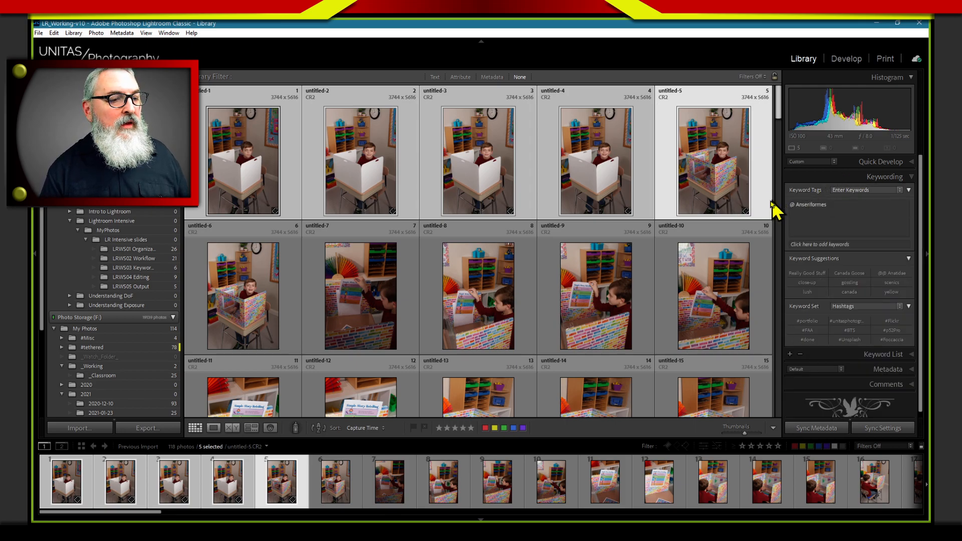
click(896, 192)
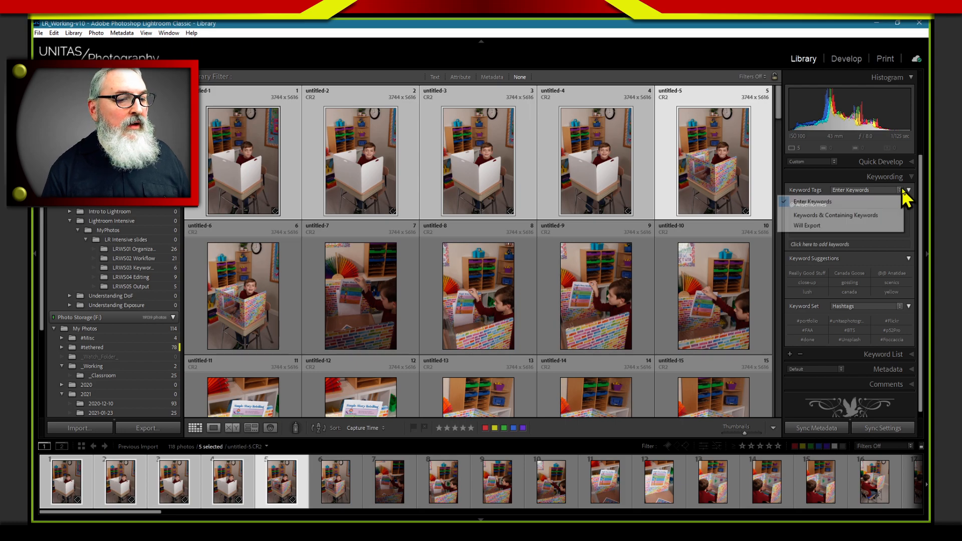
click(877, 216)
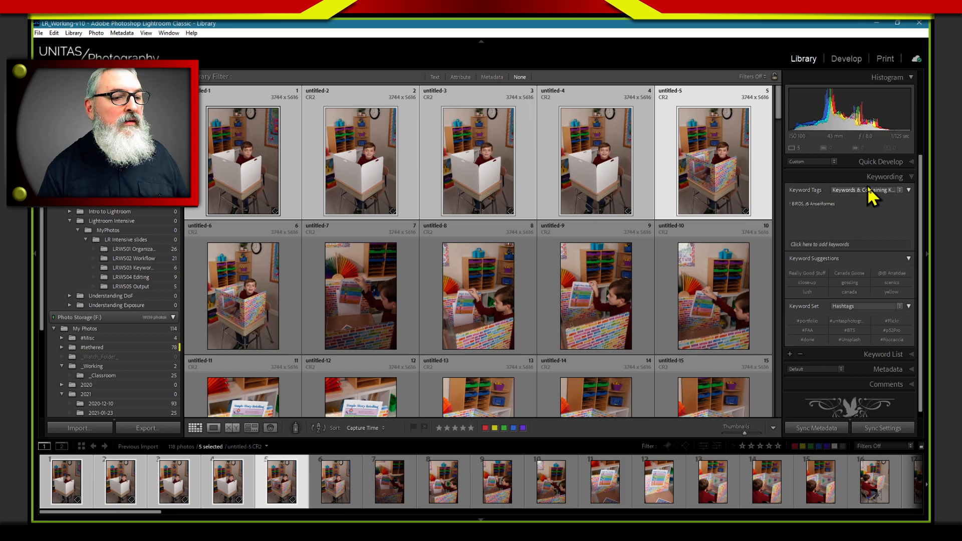
Assign the Canada Goose keyword to the five selected photos and review their keywords and containing keywords
click(854, 354)
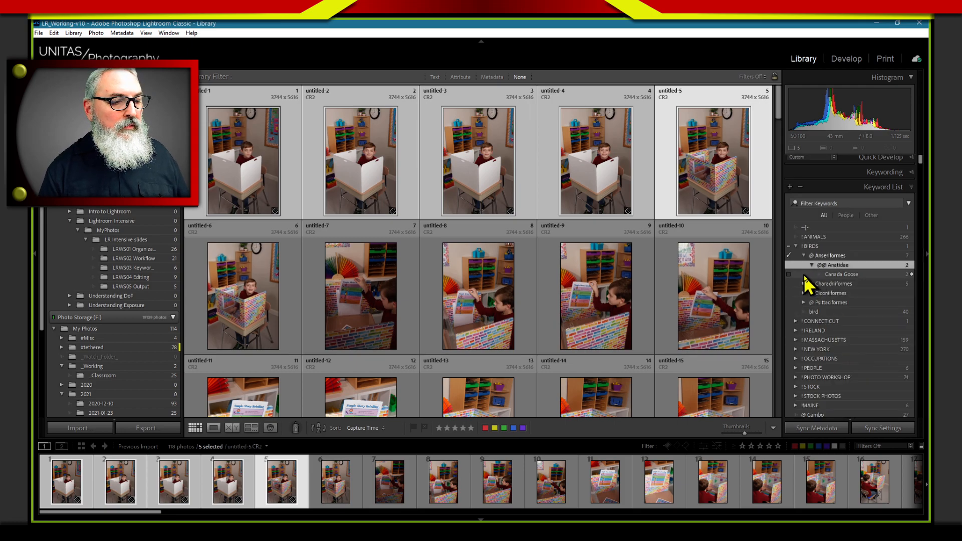
click(788, 275)
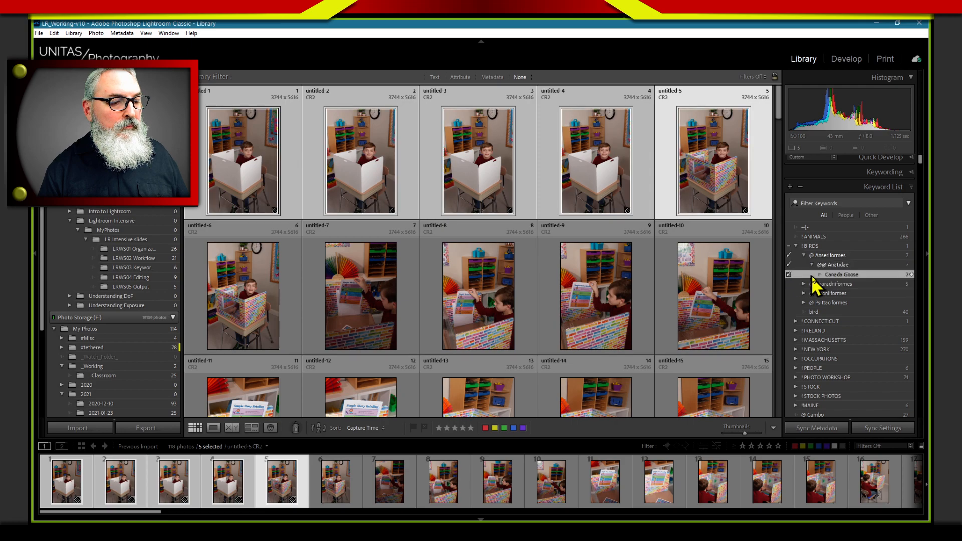
click(852, 173)
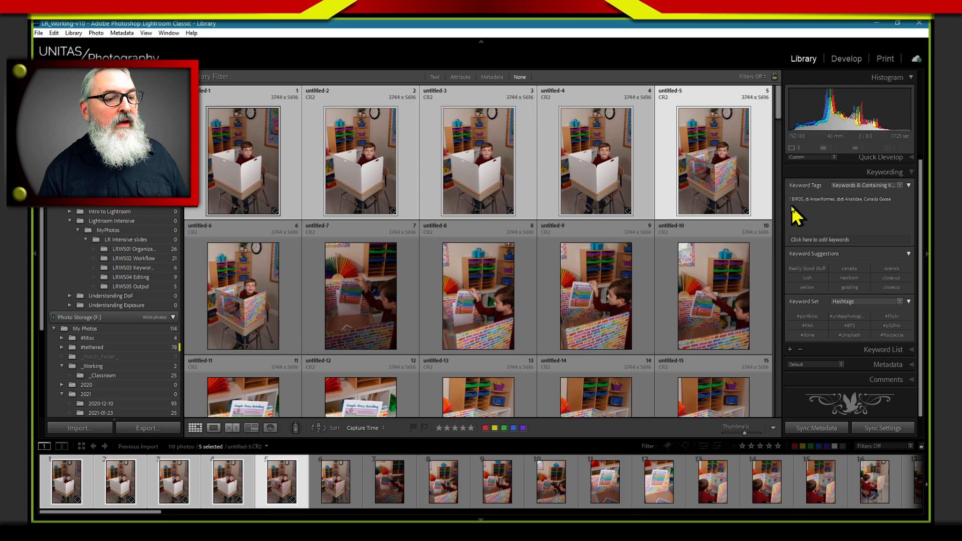
click(898, 187)
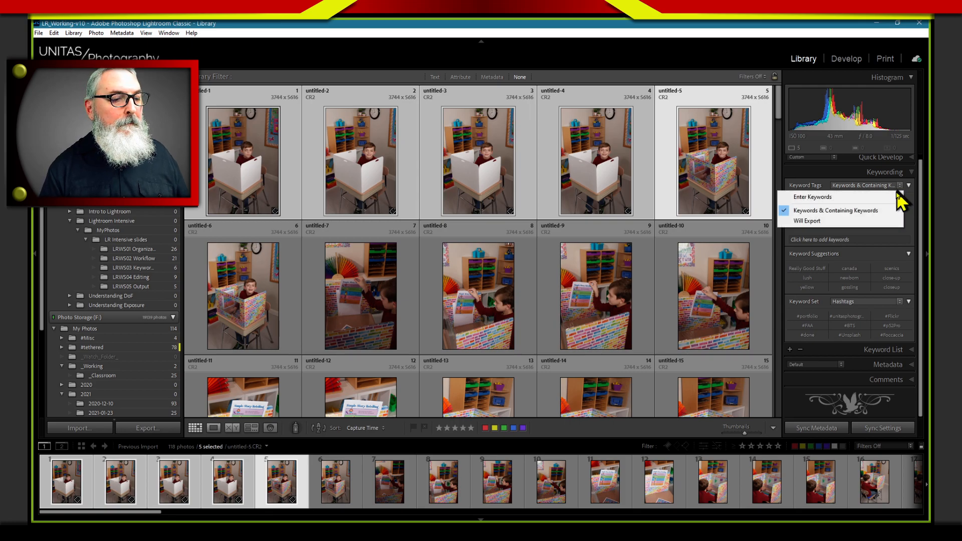
click(852, 213)
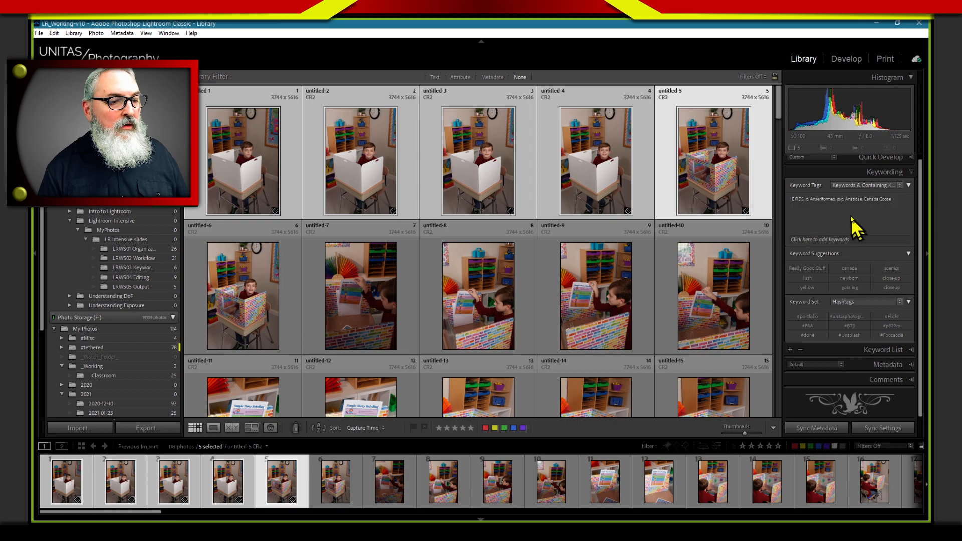
click(852, 172)
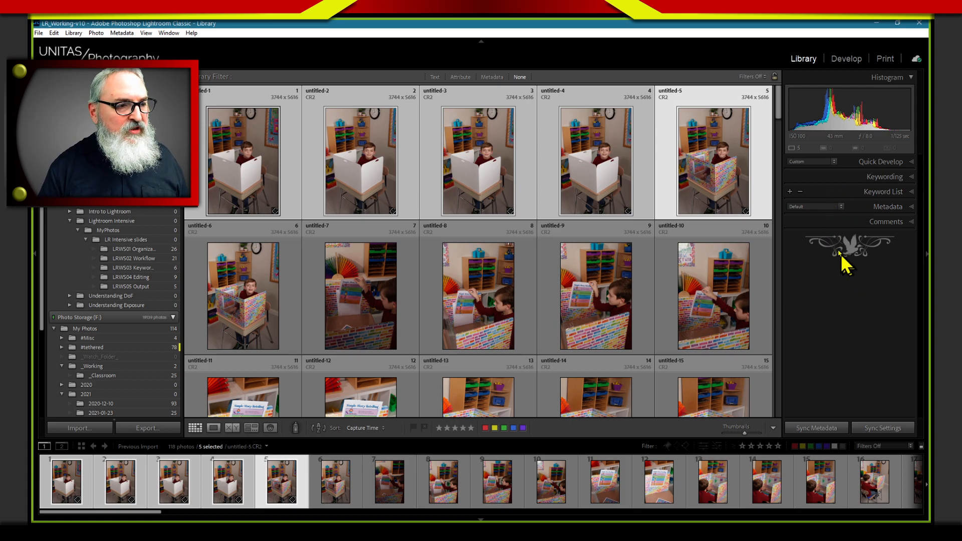
click(854, 178)
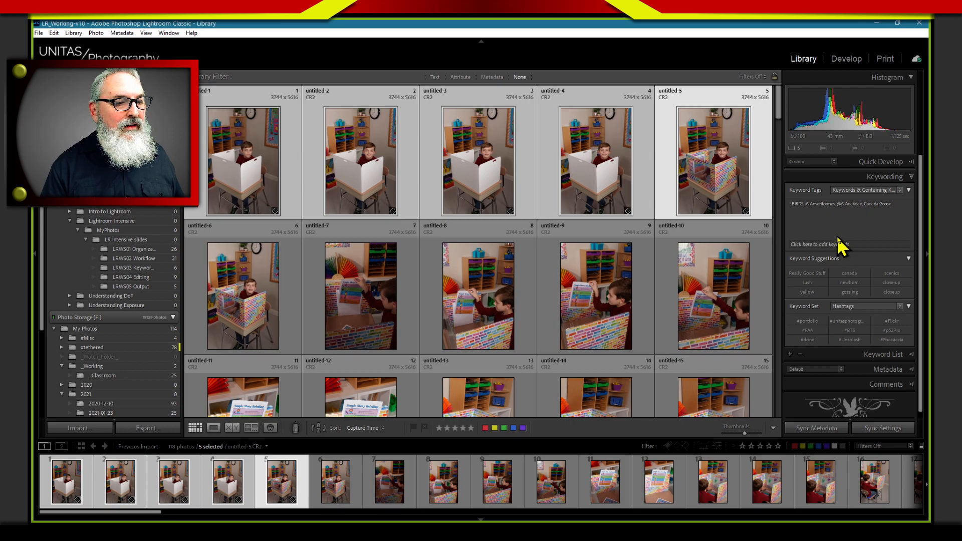
key(e)
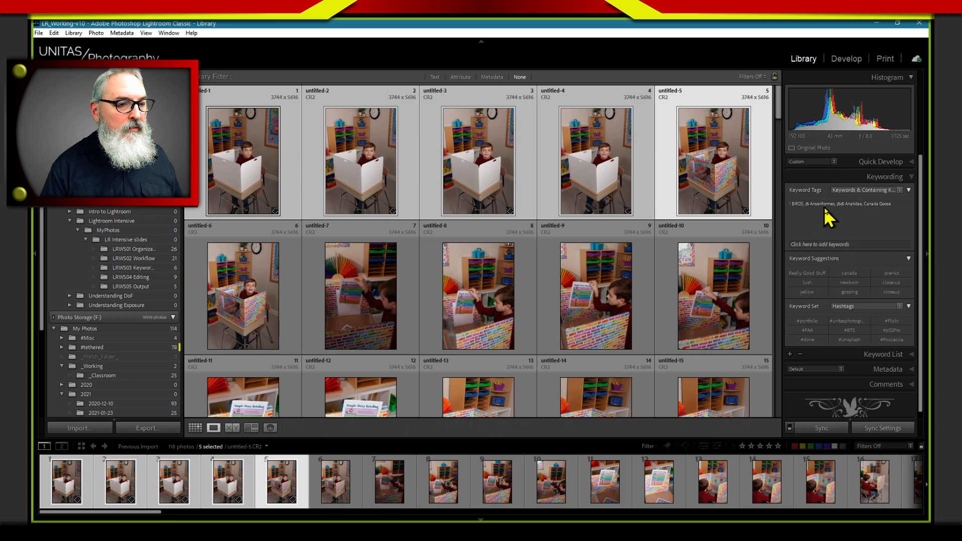
key(g)
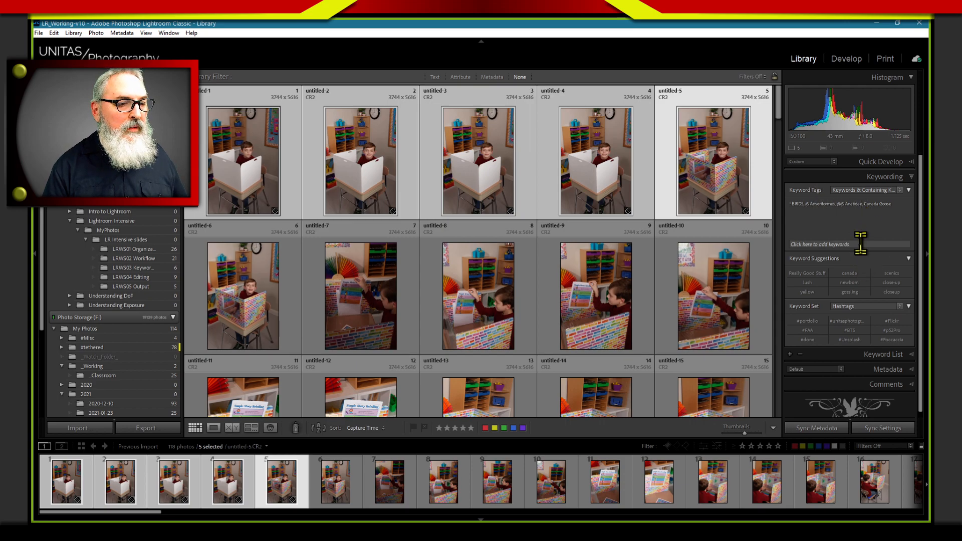
Switch the keyword tags display to Enter Keywords and clear all keywords from the five photos, leaving only untitled-5 selected
click(897, 190)
click(862, 201)
click(861, 203)
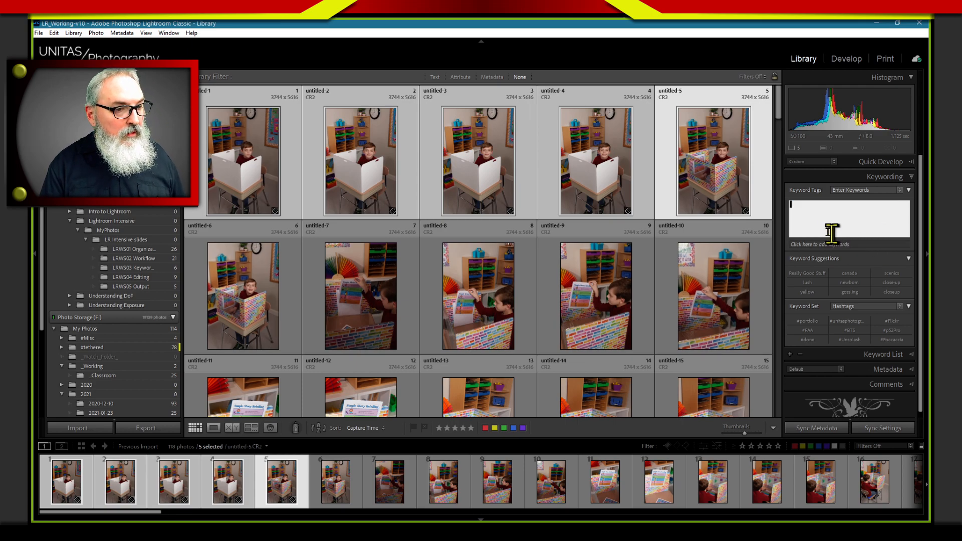
click(751, 189)
click(852, 219)
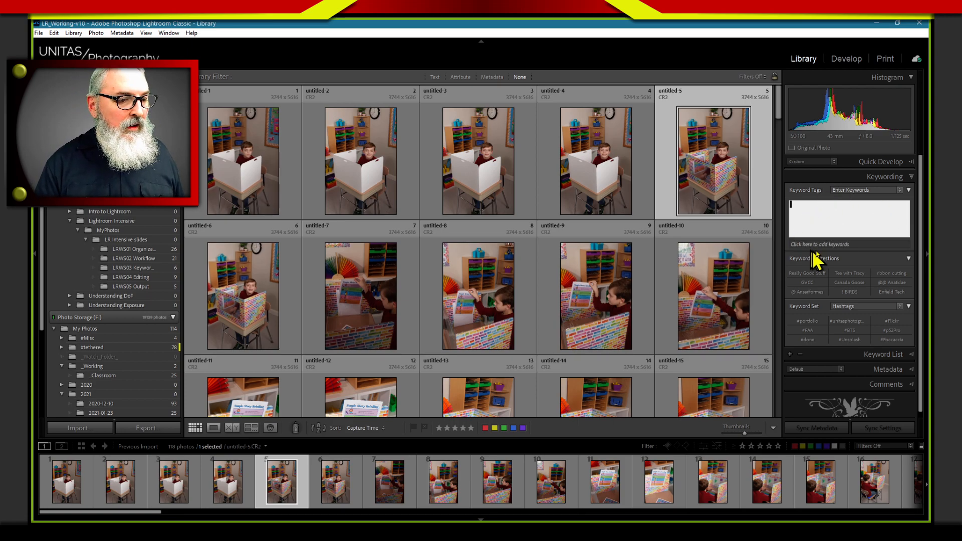
Collapse !BIRDS in the Keyword List and examine the hashtag keywords, such as #commercialphotography
click(872, 354)
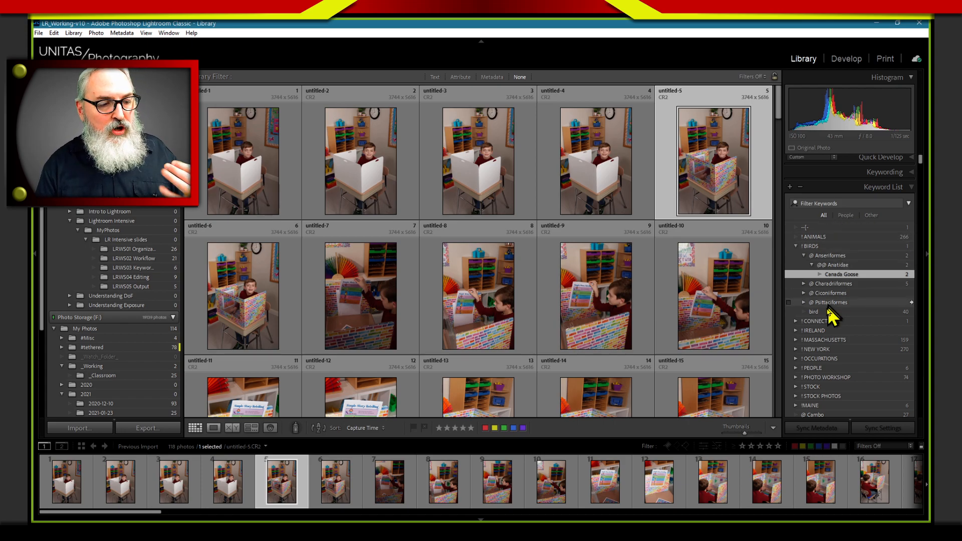
click(795, 247)
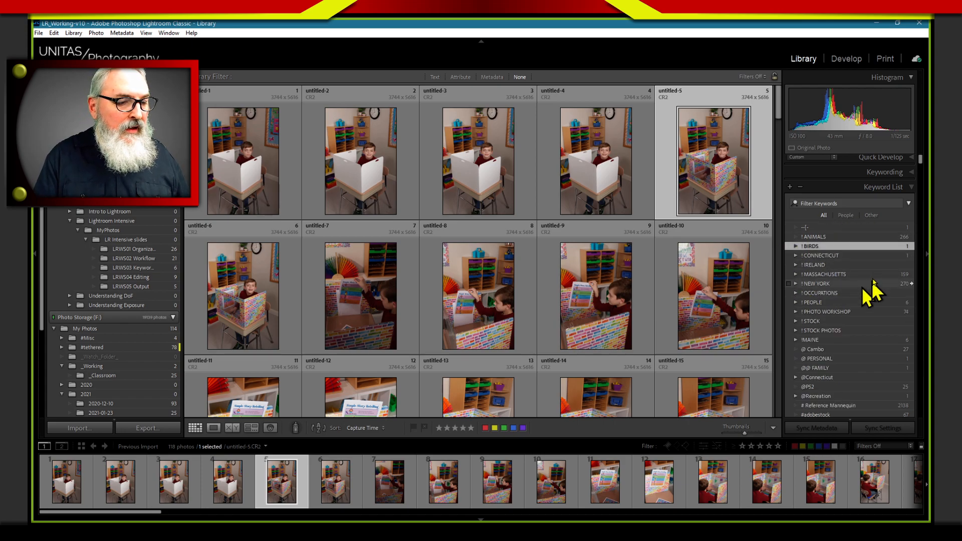
scroll(871, 306, down, 2)
scroll(858, 306, down, 3)
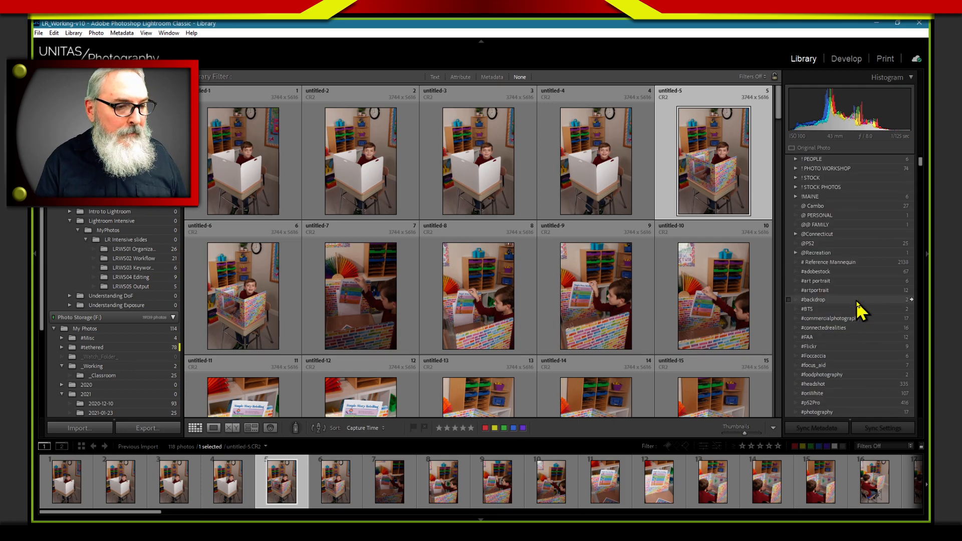
click(820, 283)
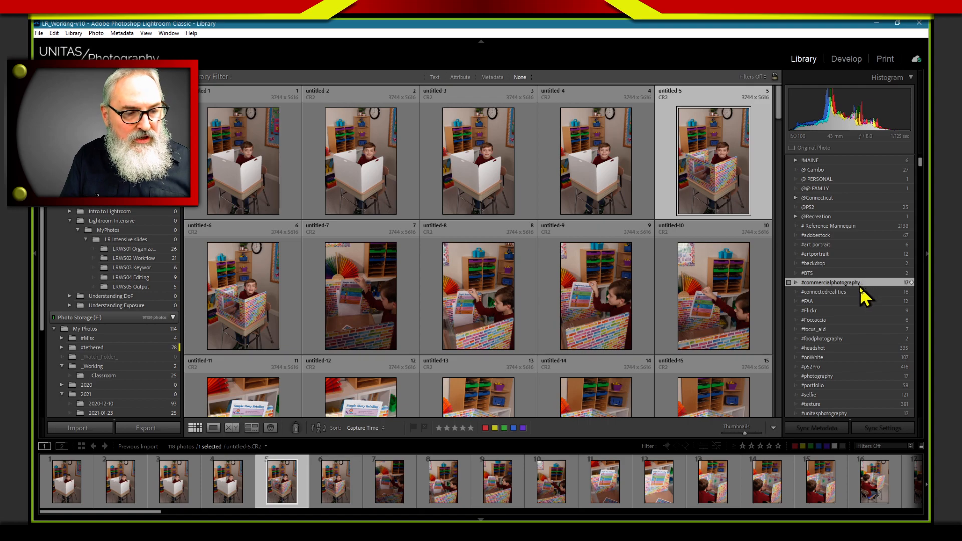
click(839, 283)
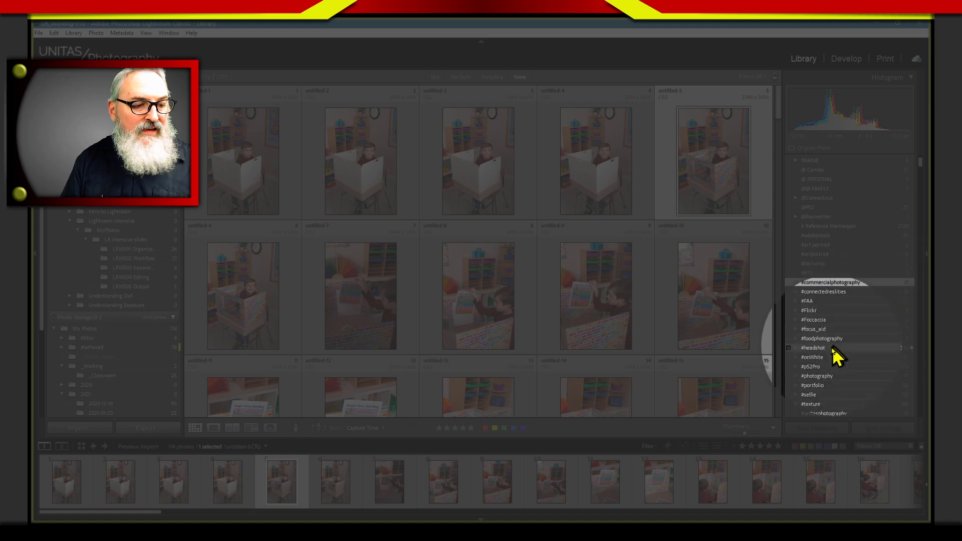
Find the 9/11 memorial keyword below the hashtag keywords and show the photos that contain it
scroll(840, 343, down, 2)
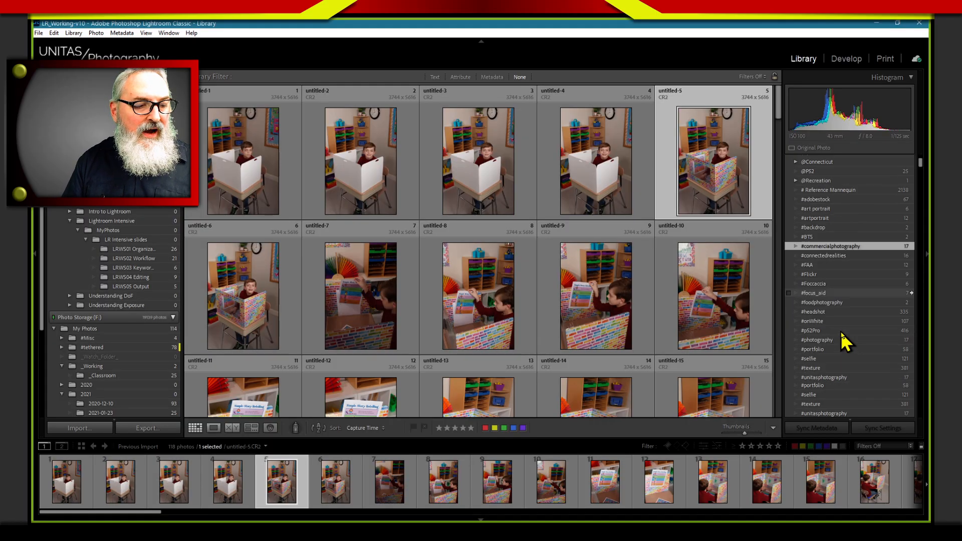
scroll(831, 351, down, 5)
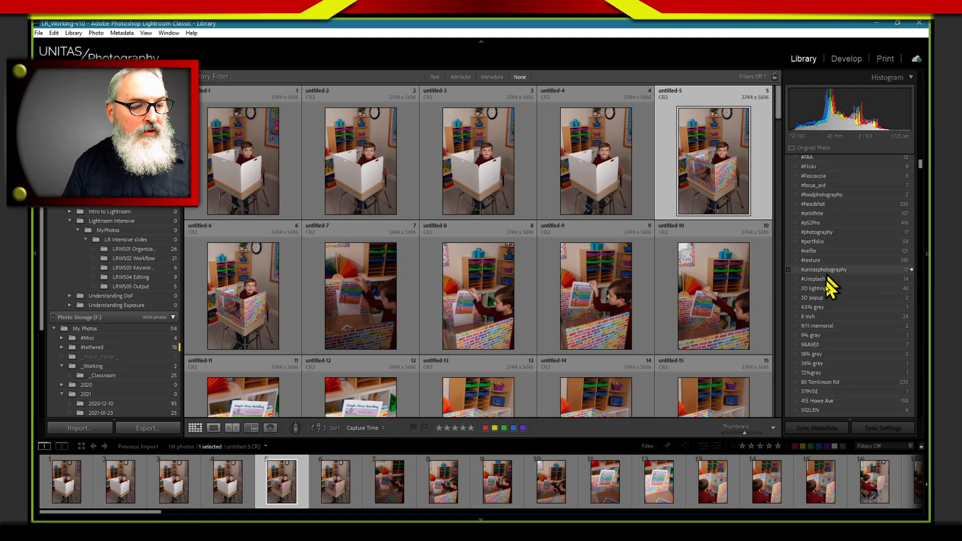
scroll(849, 323, down, 2)
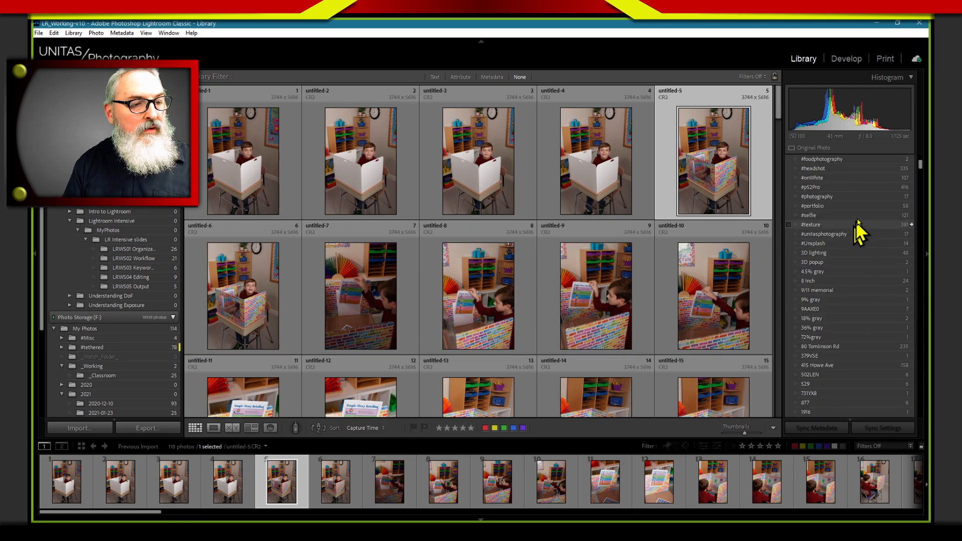
click(839, 291)
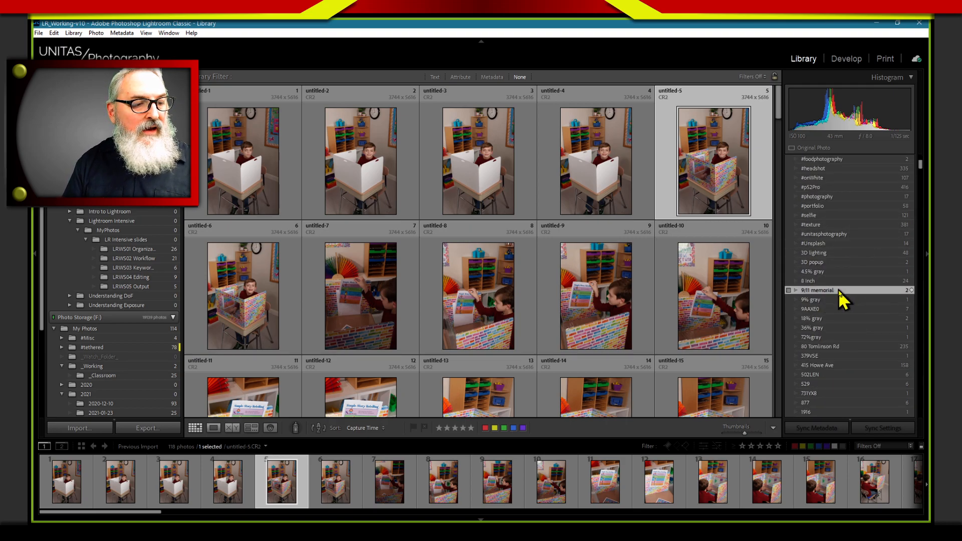
click(907, 290)
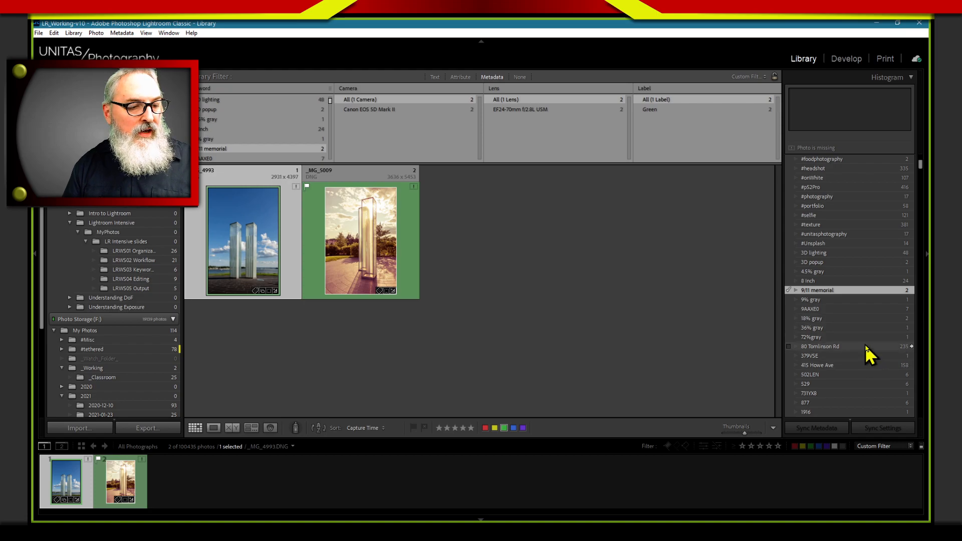
Find the A M Bagel keyword below 9/11 memorial, show the photos that contain it and look through them
scroll(866, 347, down, 3)
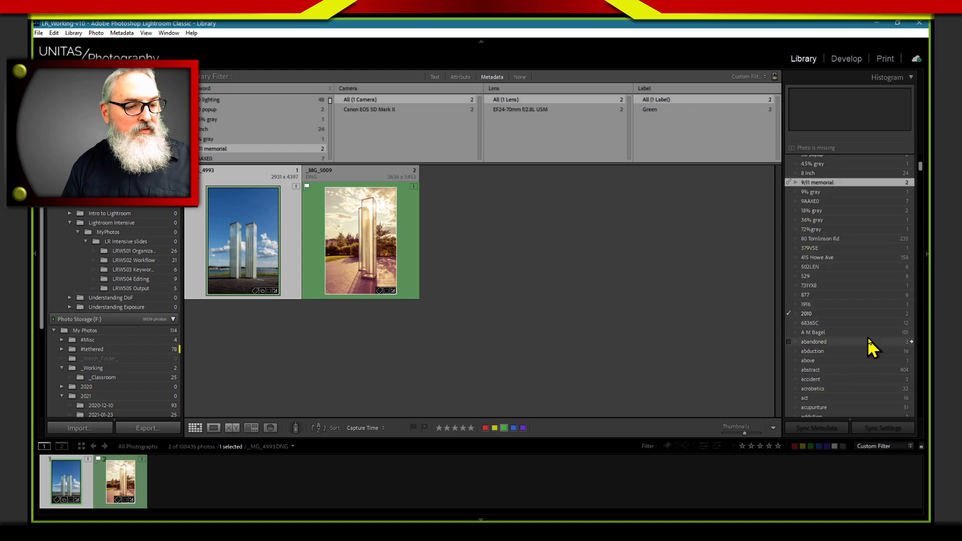
click(910, 332)
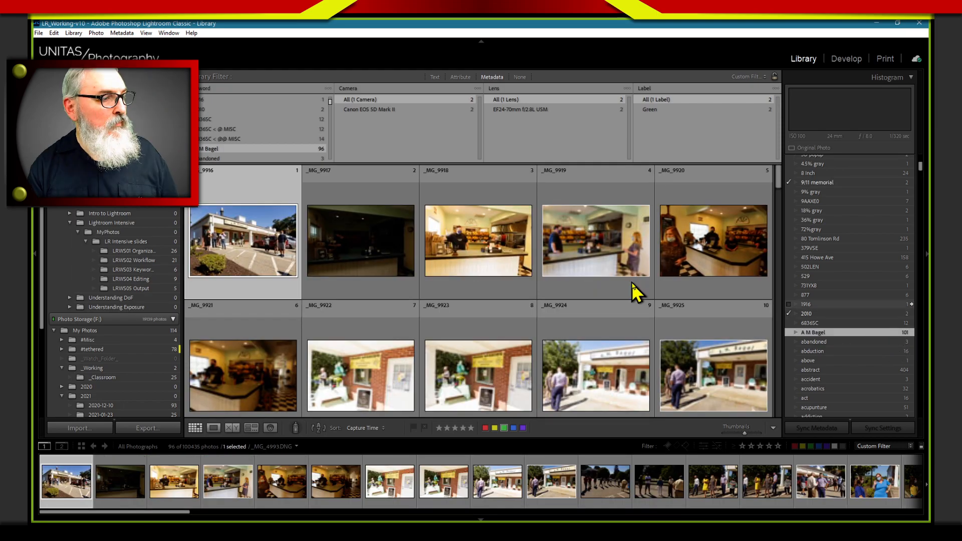
scroll(633, 290, down, 5)
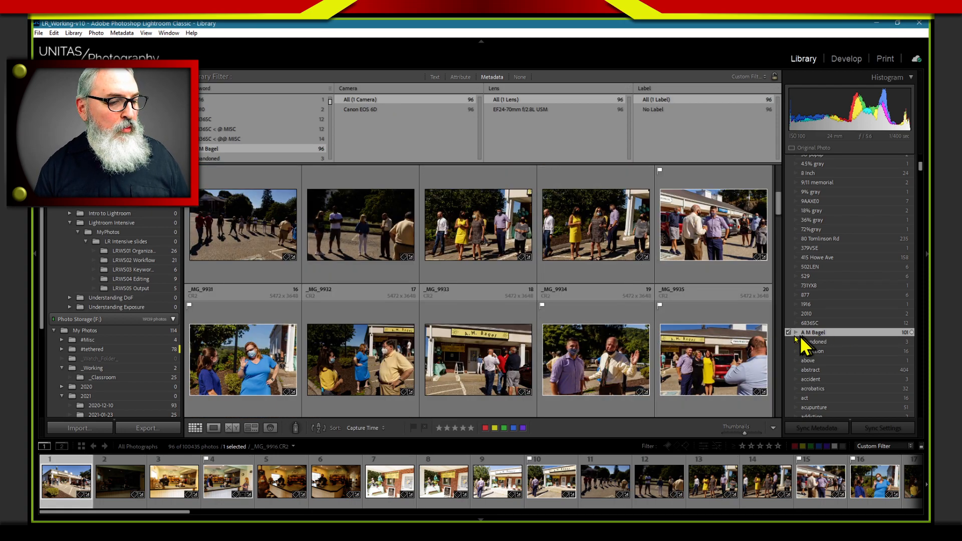
scroll(661, 280, down, 2)
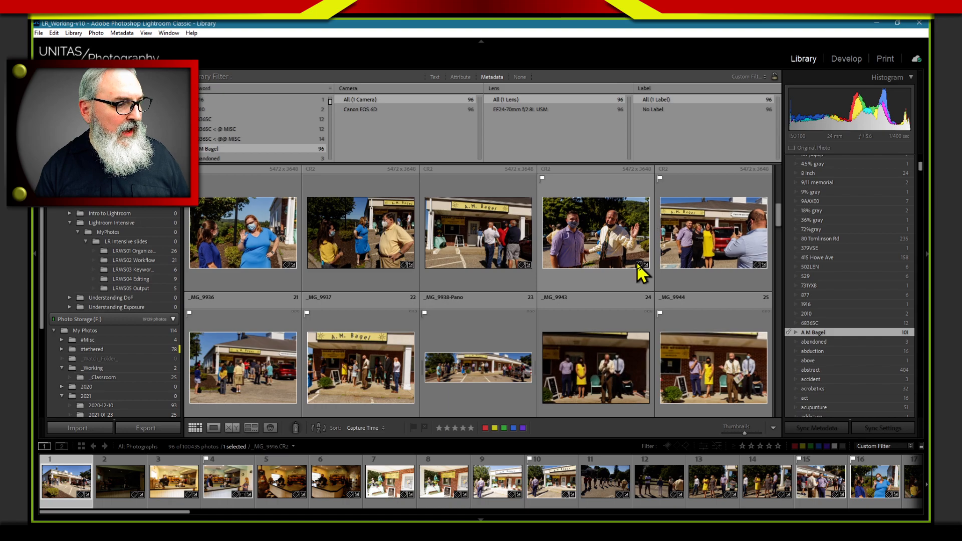
scroll(636, 262, down, 3)
scroll(636, 257, down, 1)
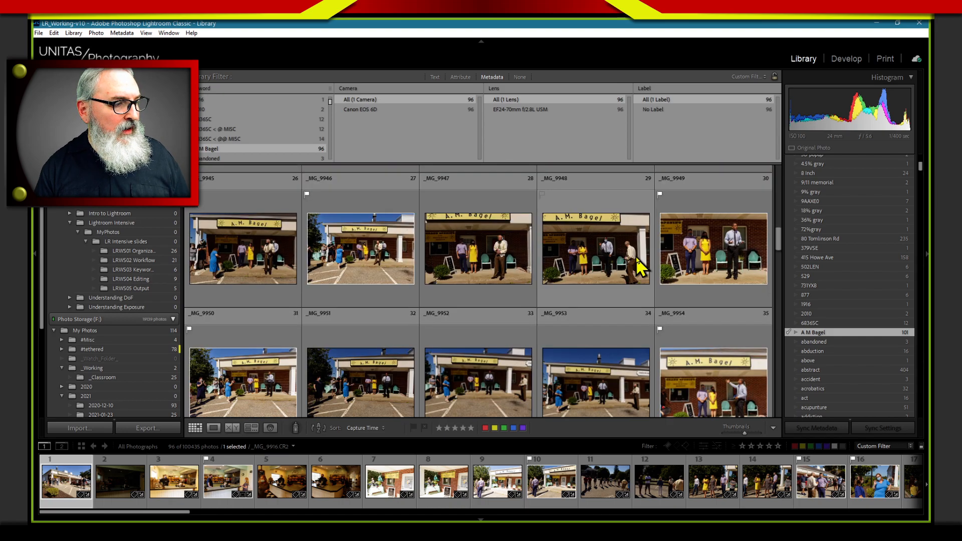
scroll(636, 258, down, 2)
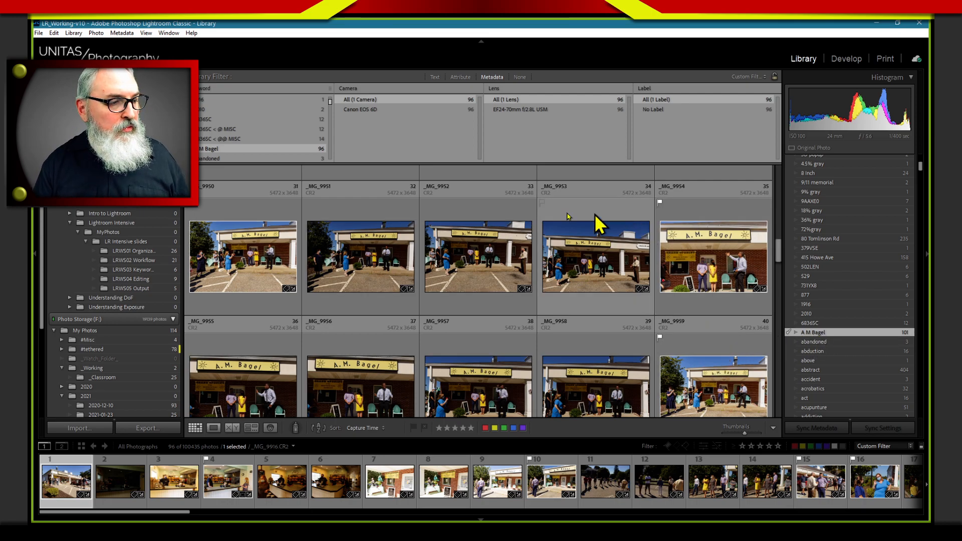
scroll(690, 329, down, 2)
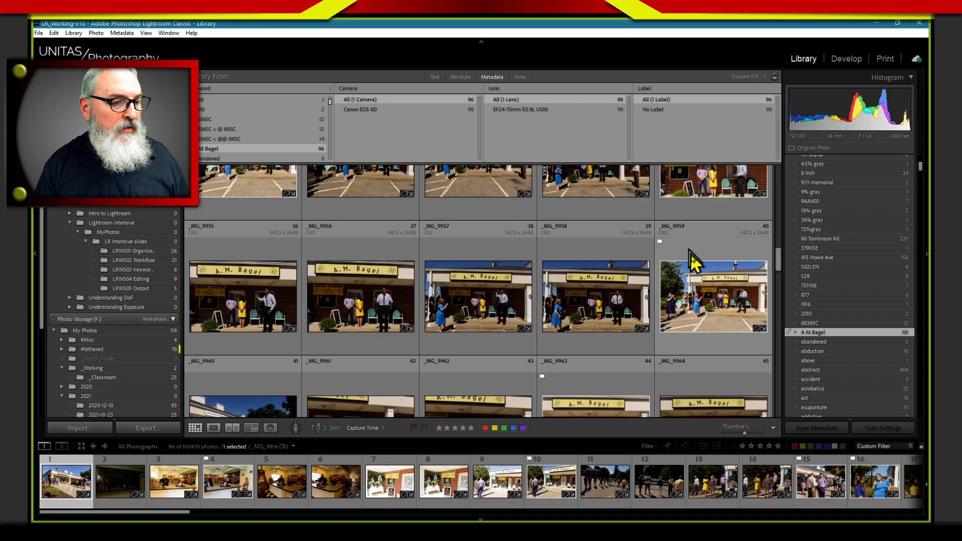
scroll(704, 326, down, 1)
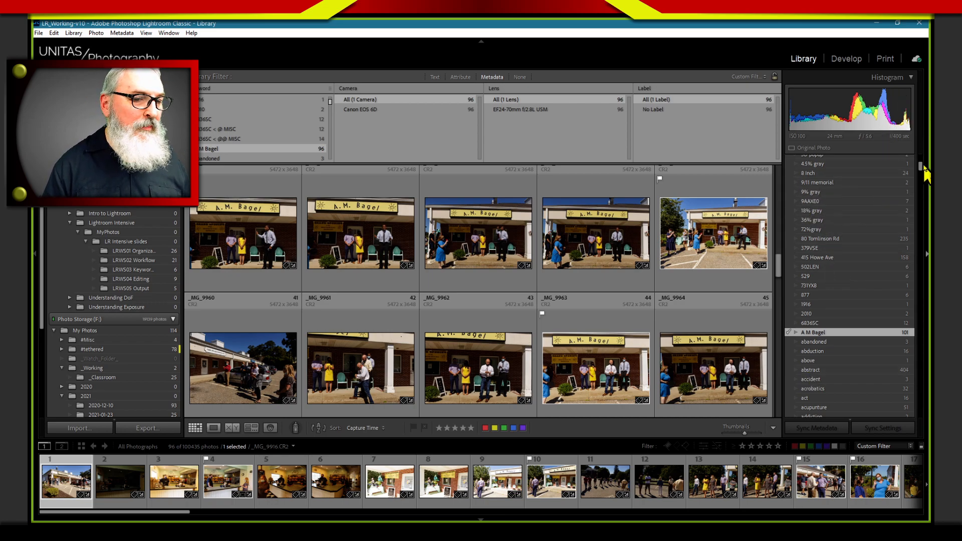
Filter the Keyword List for jeep and show the photos that contain the Jeep keyword
drag(920, 166, 922, 181)
drag(923, 186, 928, 236)
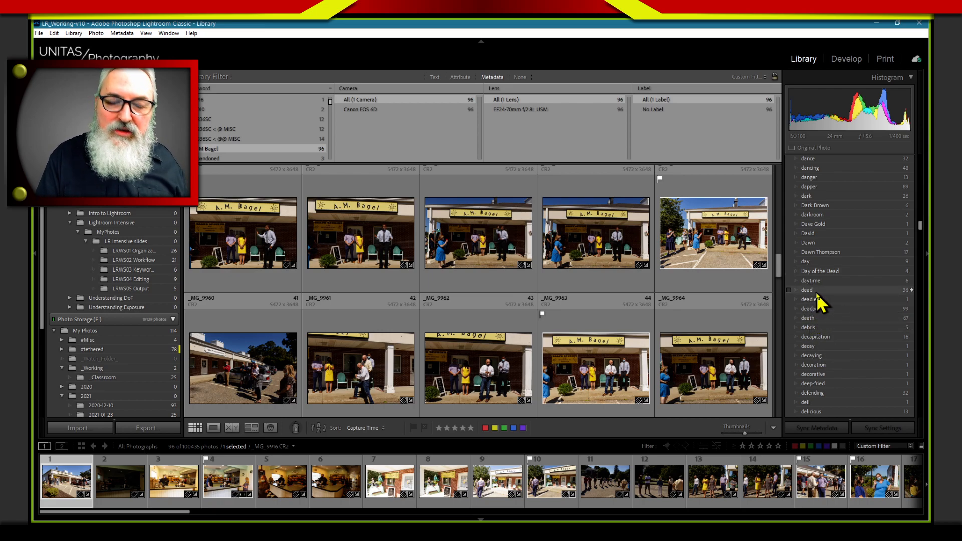
drag(919, 222, 914, 111)
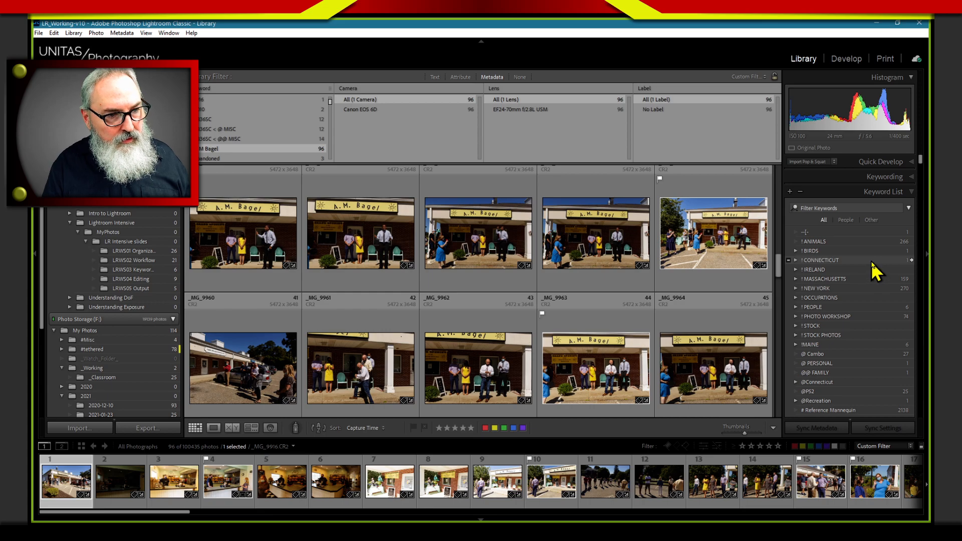
click(832, 207)
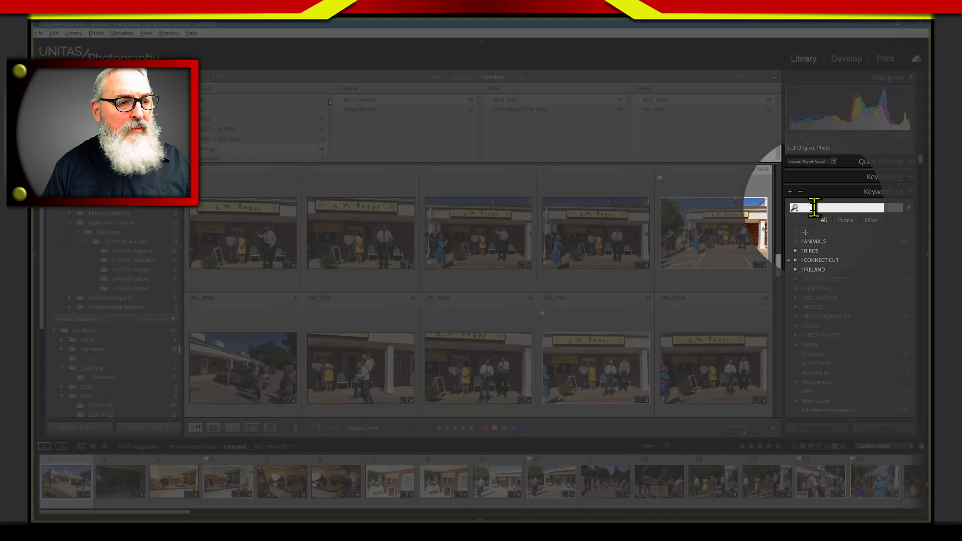
click(824, 208)
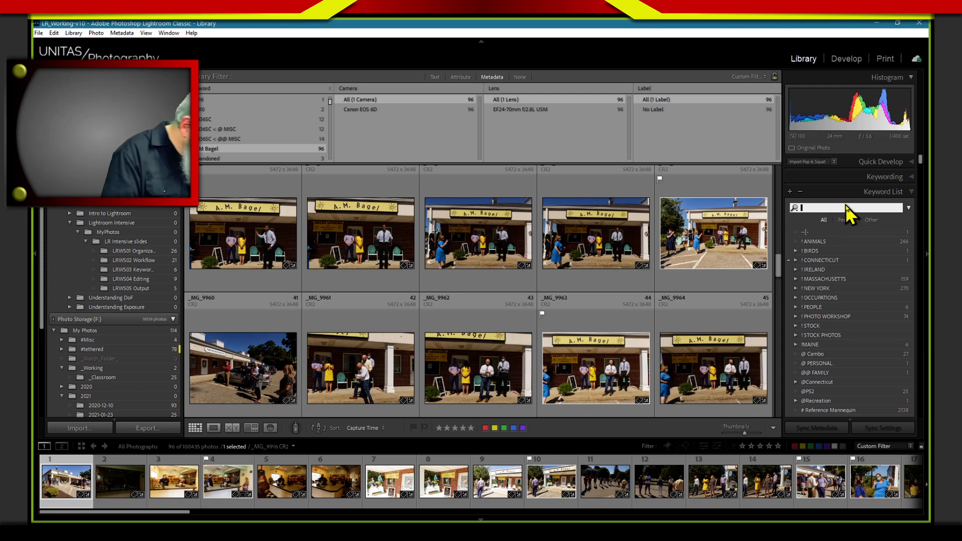
key(Return)
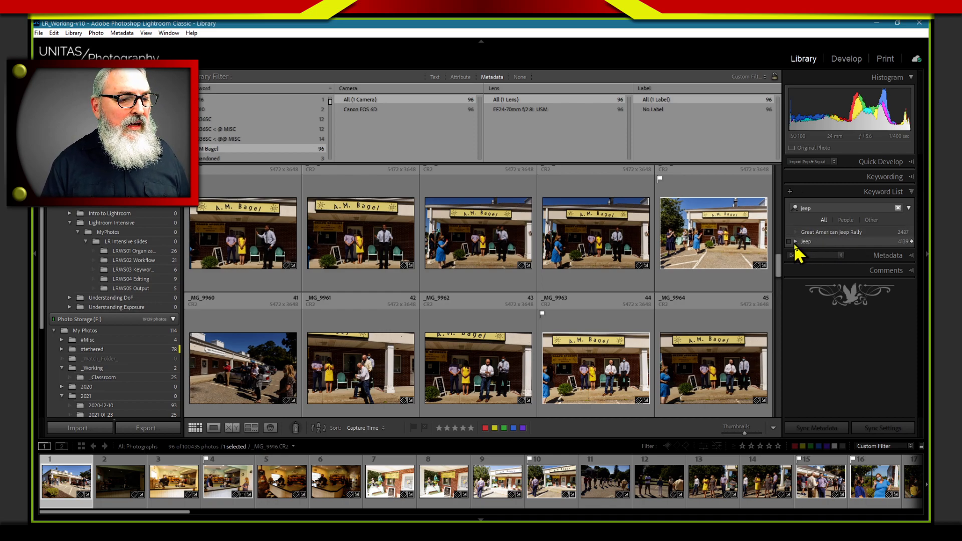
click(911, 241)
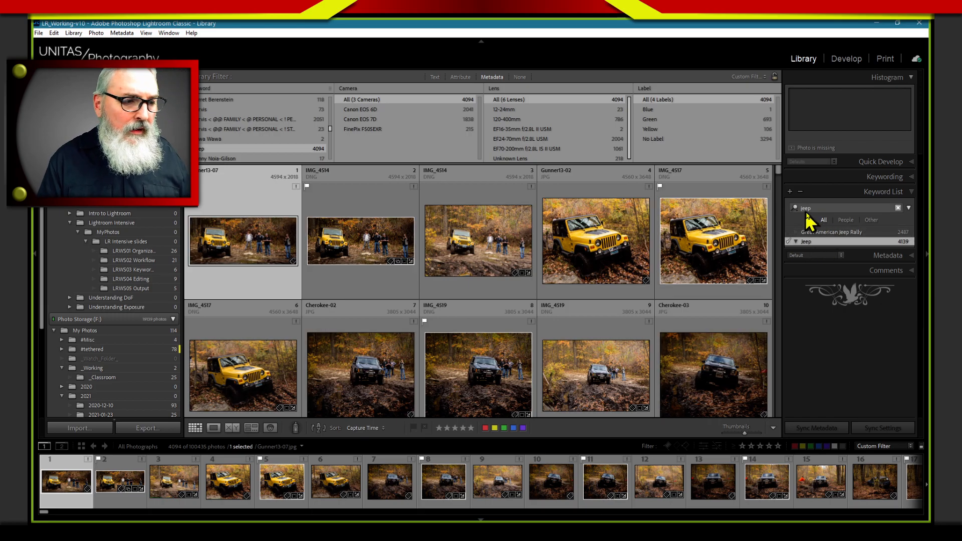
click(830, 208)
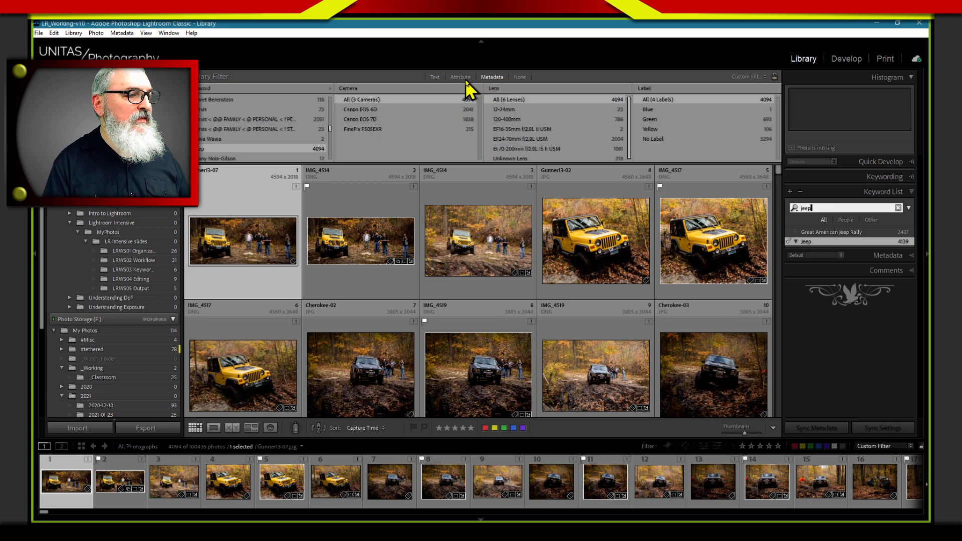
Add a text filter alongside the metadata filter, searching Keywords with the Contain All rule
click(435, 78)
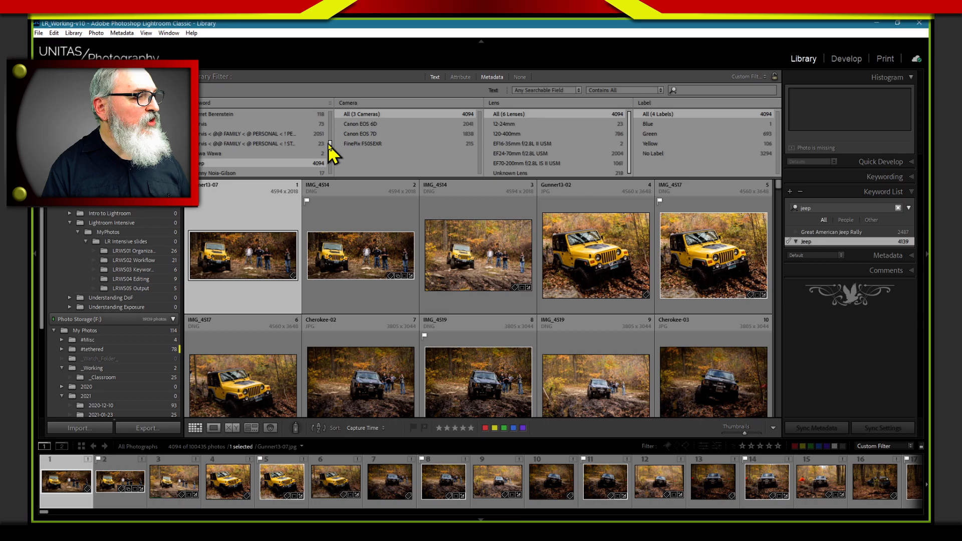
scroll(328, 148, down, 3)
click(284, 103)
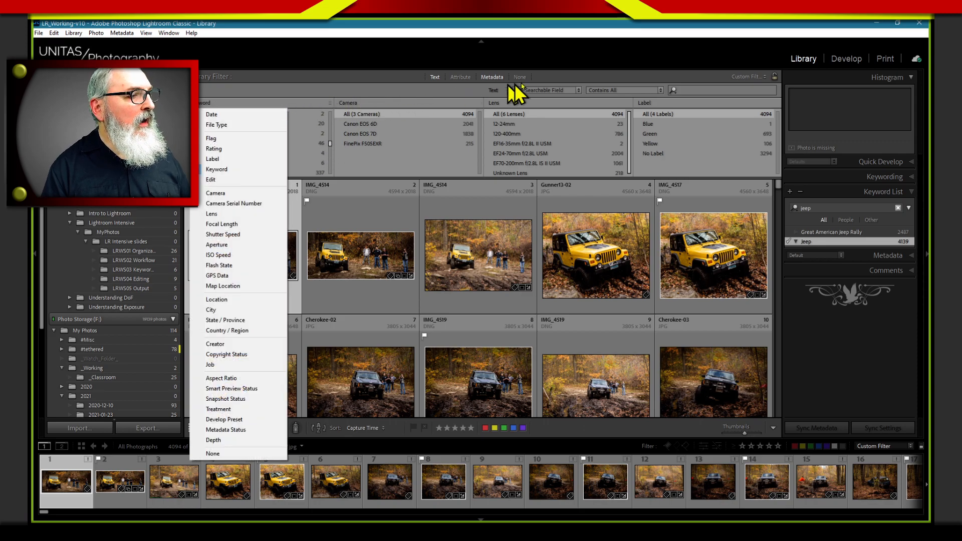
click(547, 92)
click(546, 91)
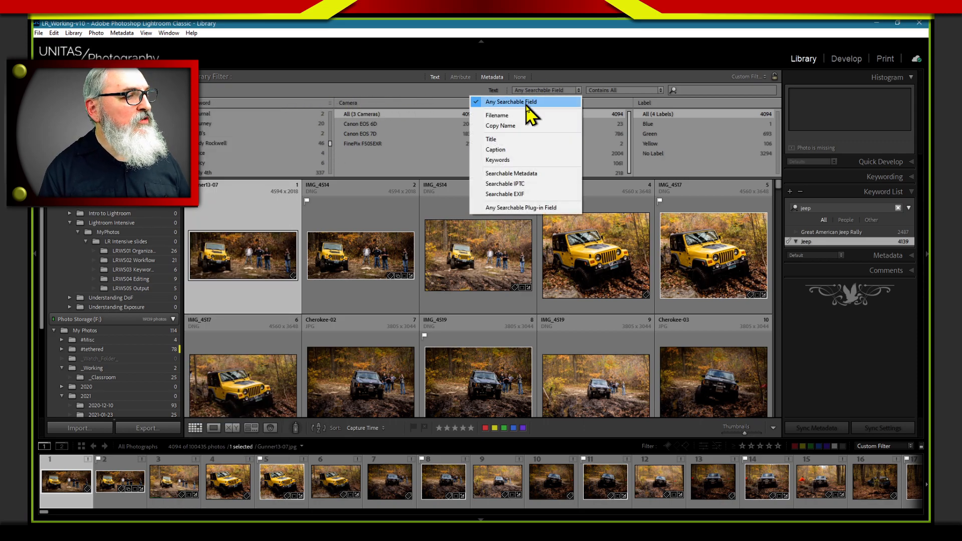
click(496, 162)
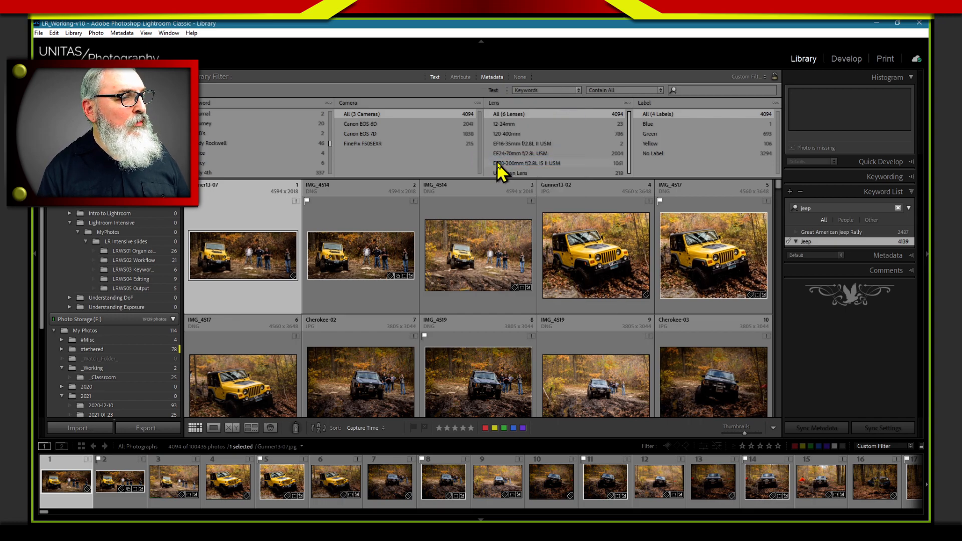
click(629, 91)
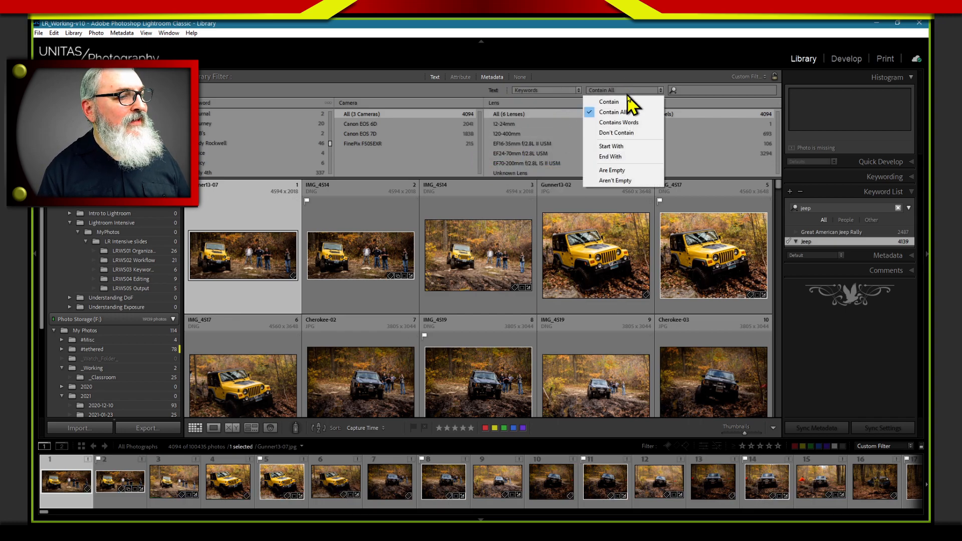
click(660, 111)
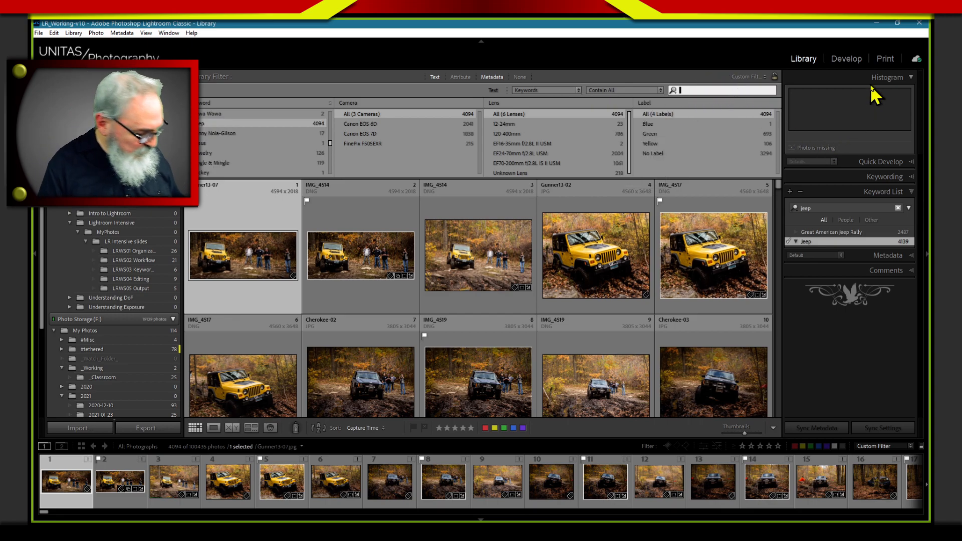
Narrow the Jeep photos by entering a person's first name as the keyword search text, and look through the matching photos
text(j)
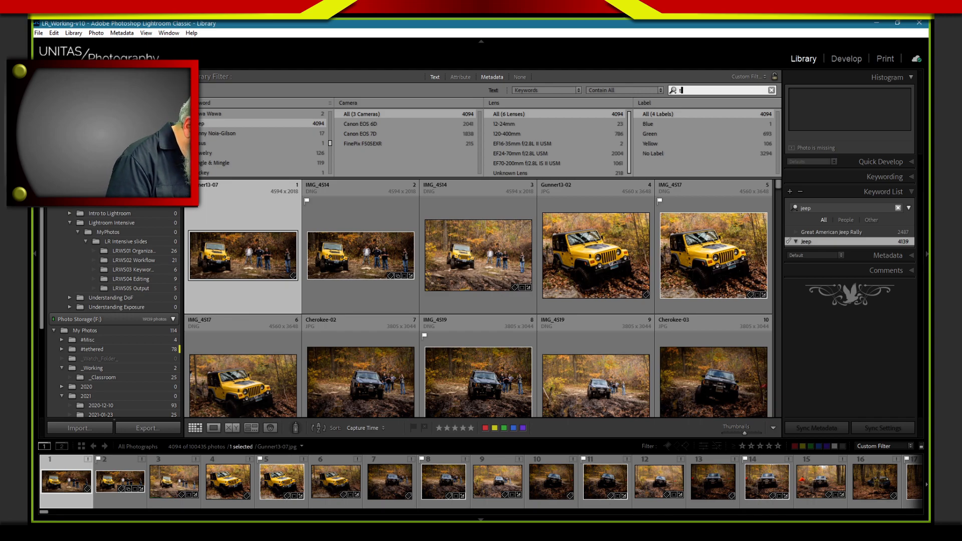
text(im)
key(Return)
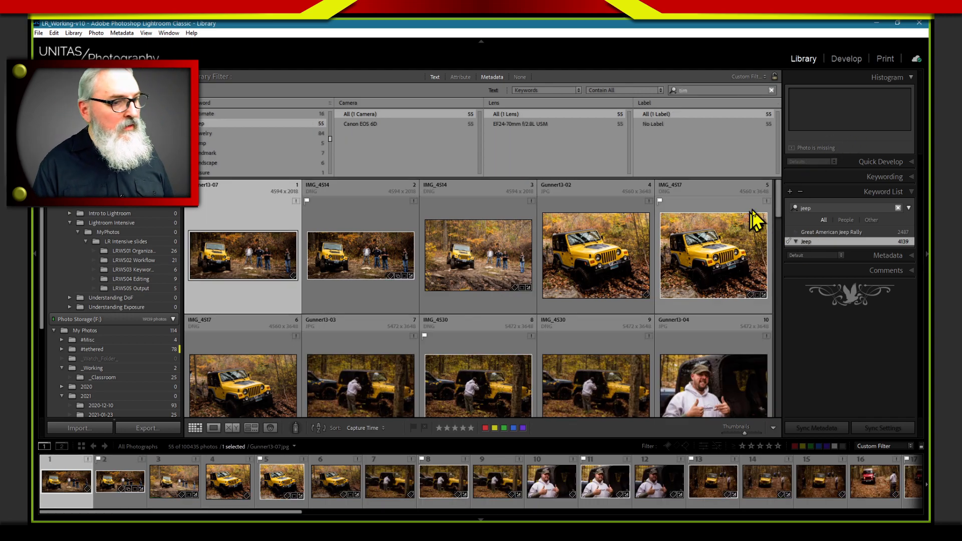
drag(780, 212, 804, 273)
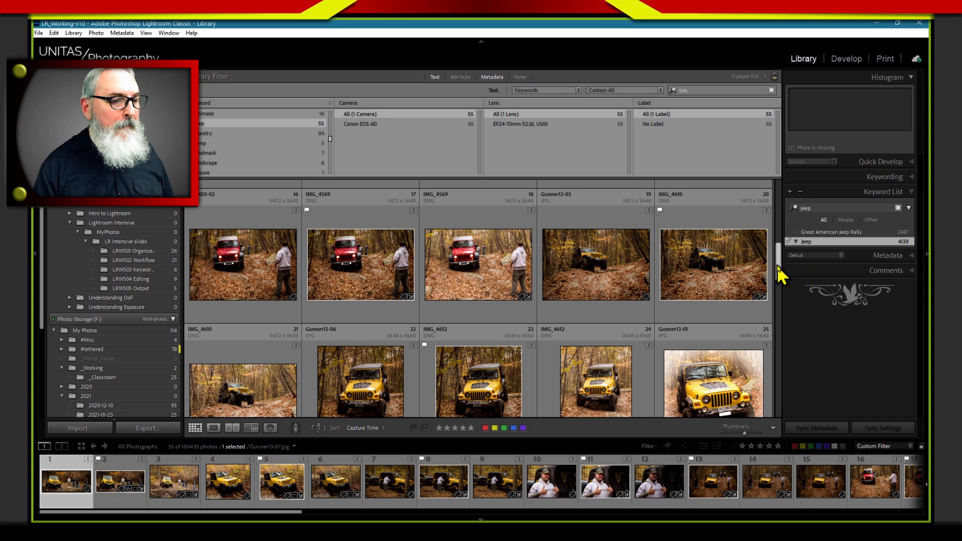
drag(779, 273, 781, 410)
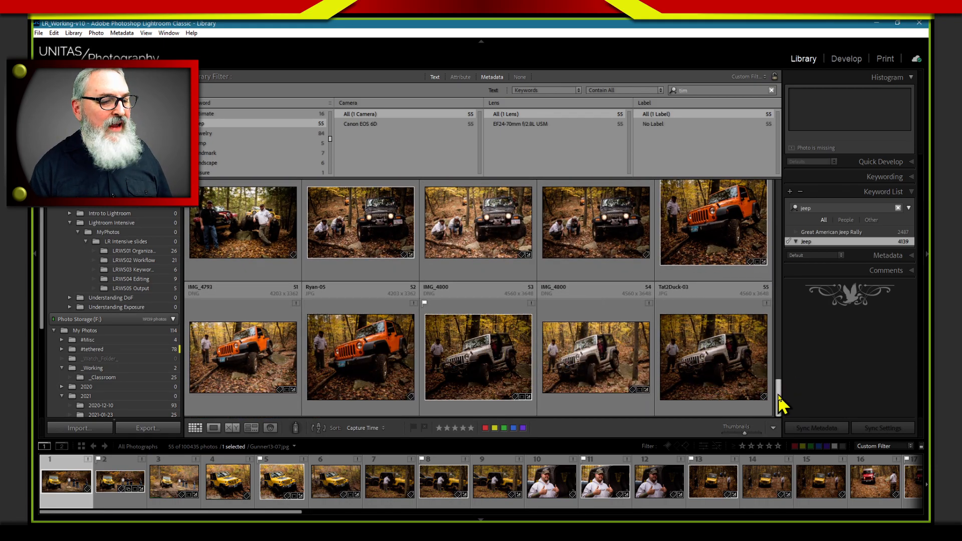
drag(780, 403, 754, 208)
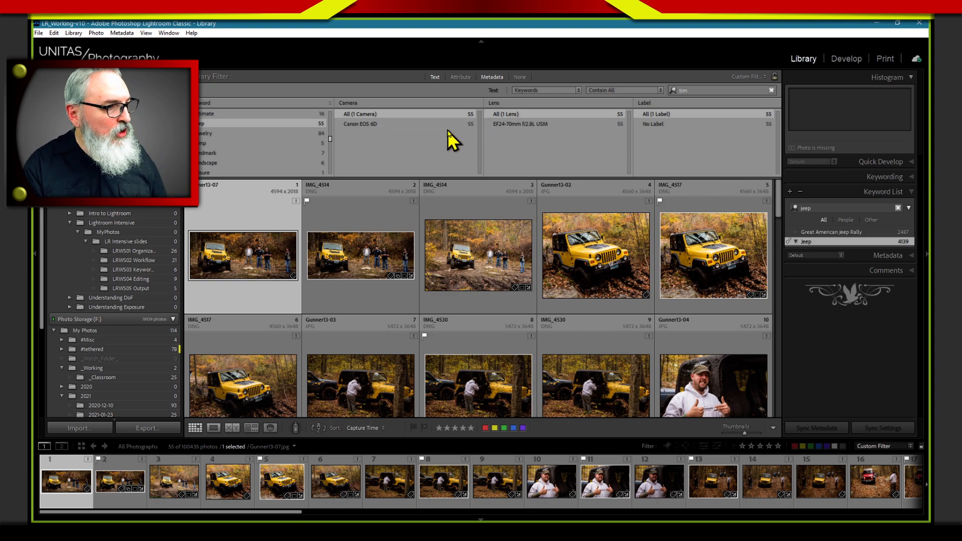
Change the Camera column of the metadata filter to Flag and show only the Flagged photos
click(398, 103)
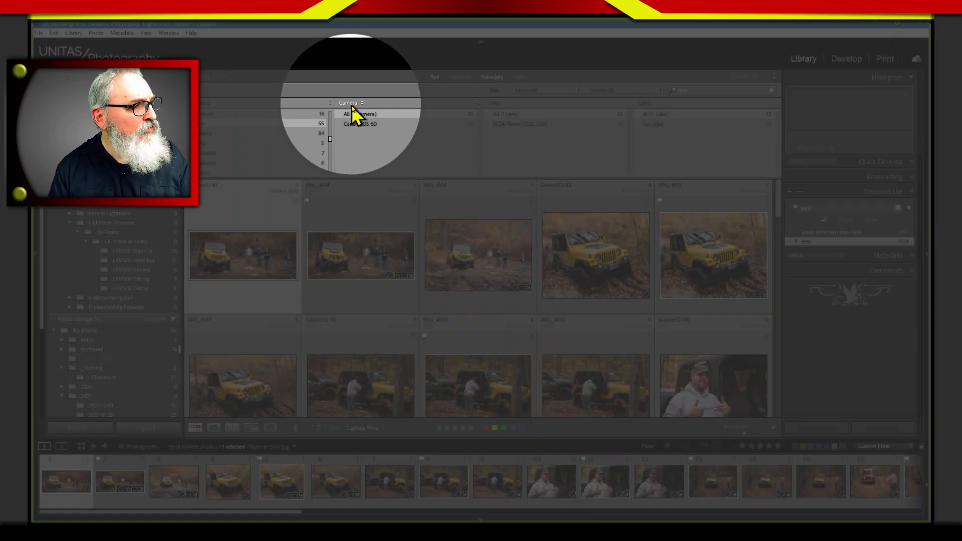
click(355, 104)
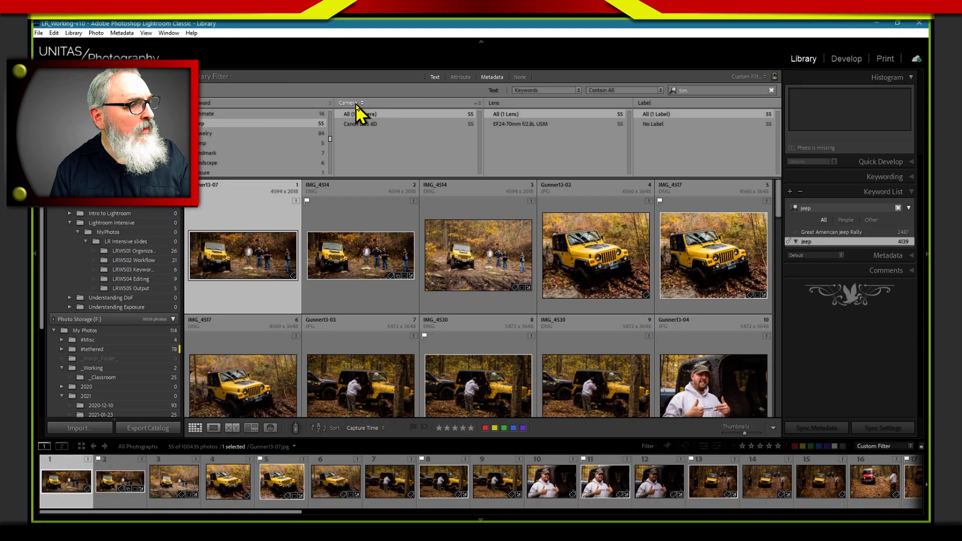
click(356, 105)
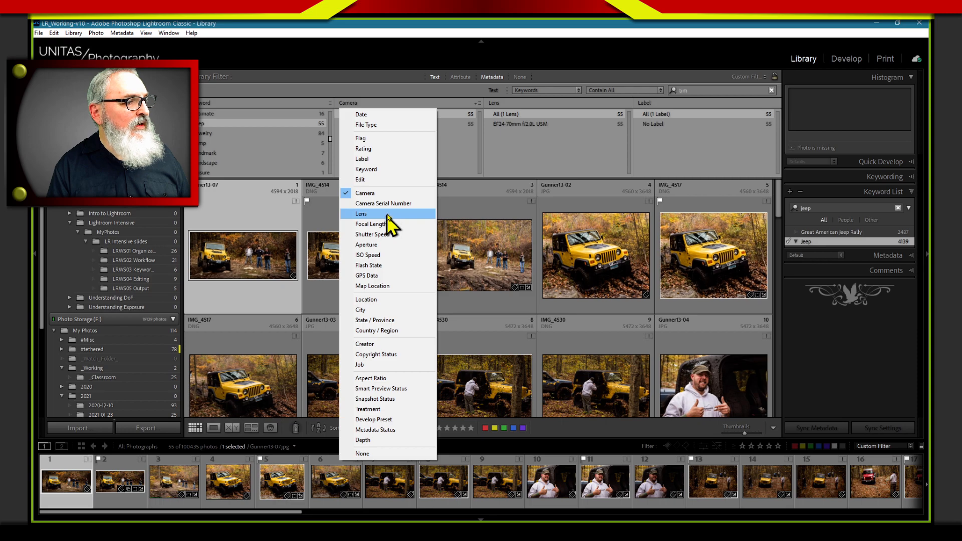
click(375, 139)
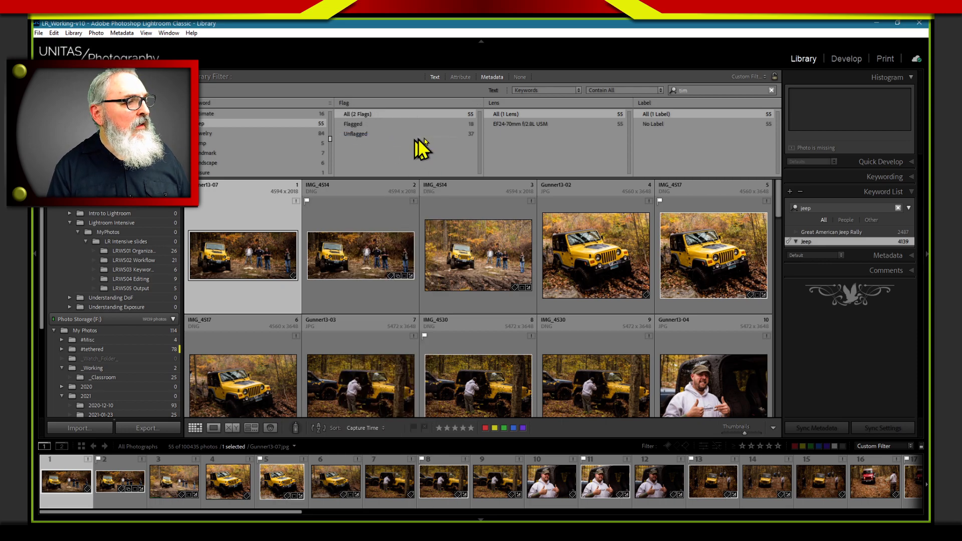
click(436, 125)
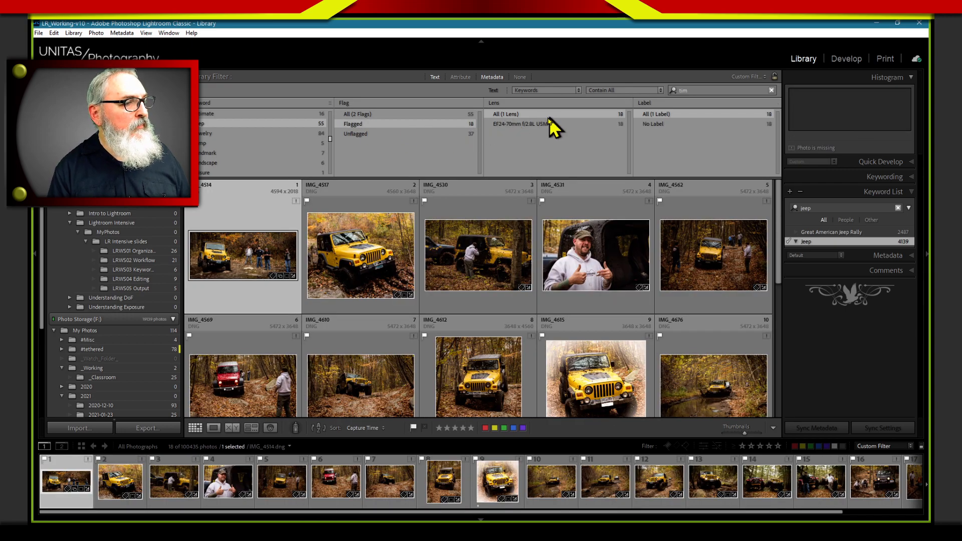
Change the Lens column of the metadata filter to Rating and view the other criteria available for that column
click(506, 104)
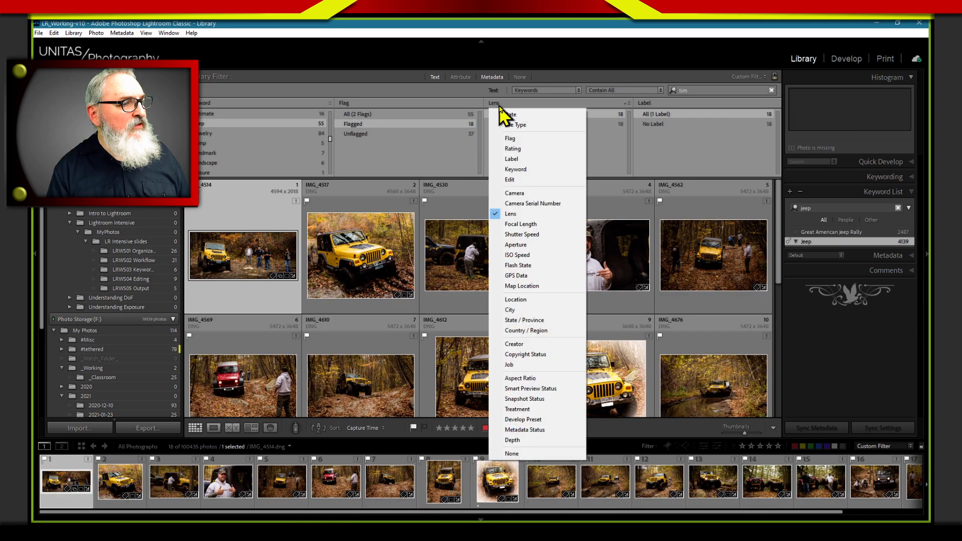
click(533, 160)
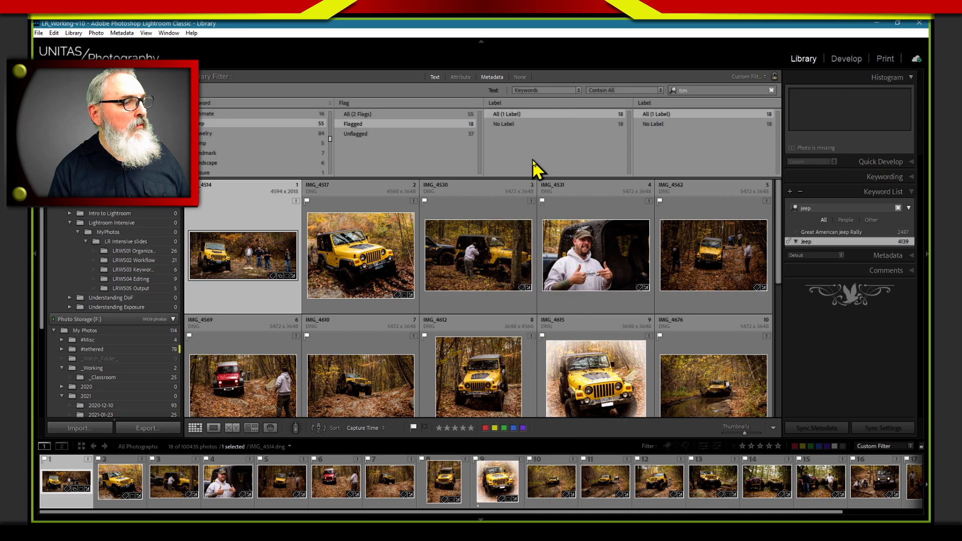
click(510, 105)
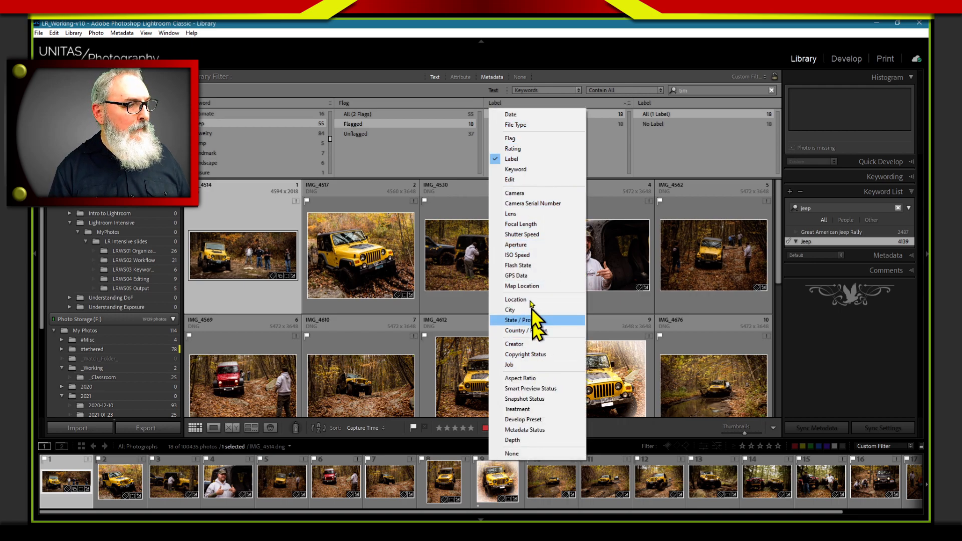
click(551, 150)
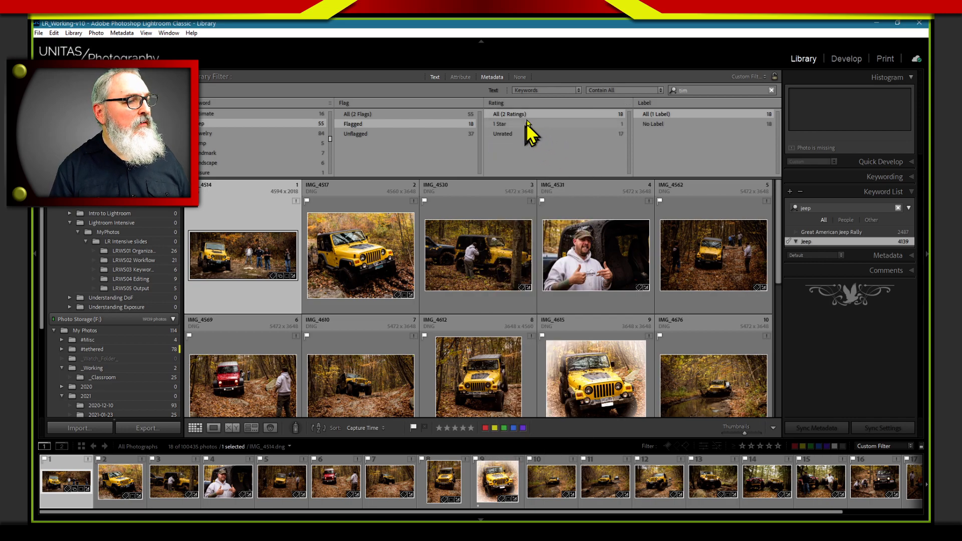
click(516, 104)
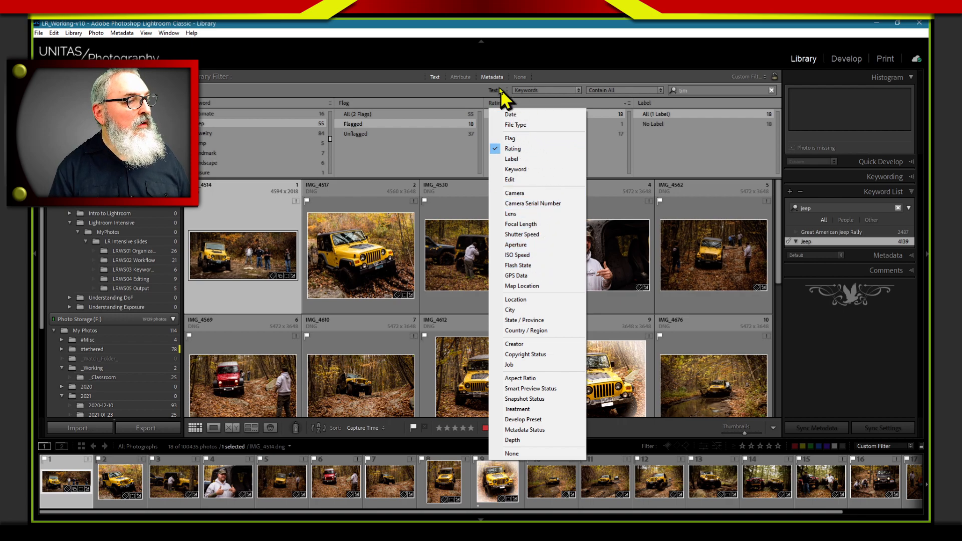
Add the attribute filter to the text and metadata filters, and try filtering by the green and blue color labels
click(460, 78)
click(460, 77)
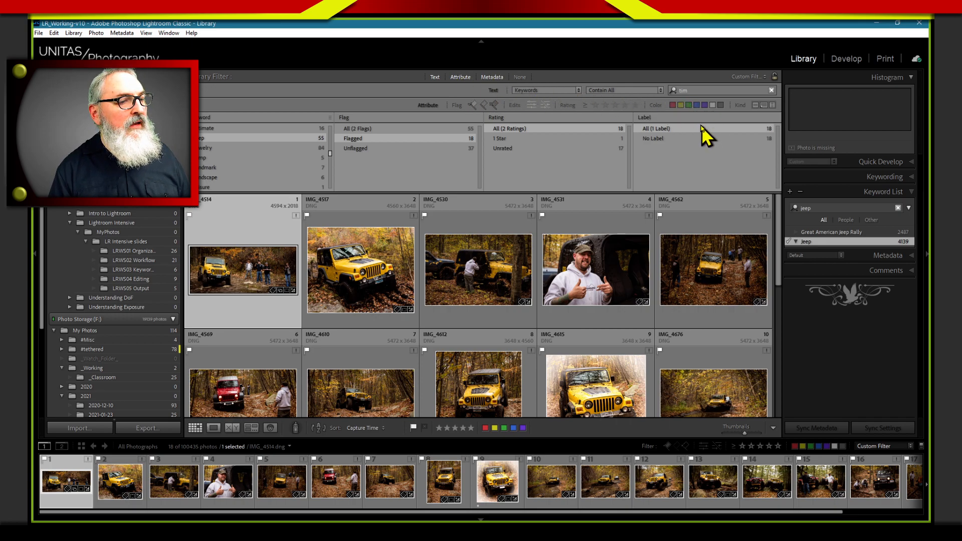
click(689, 105)
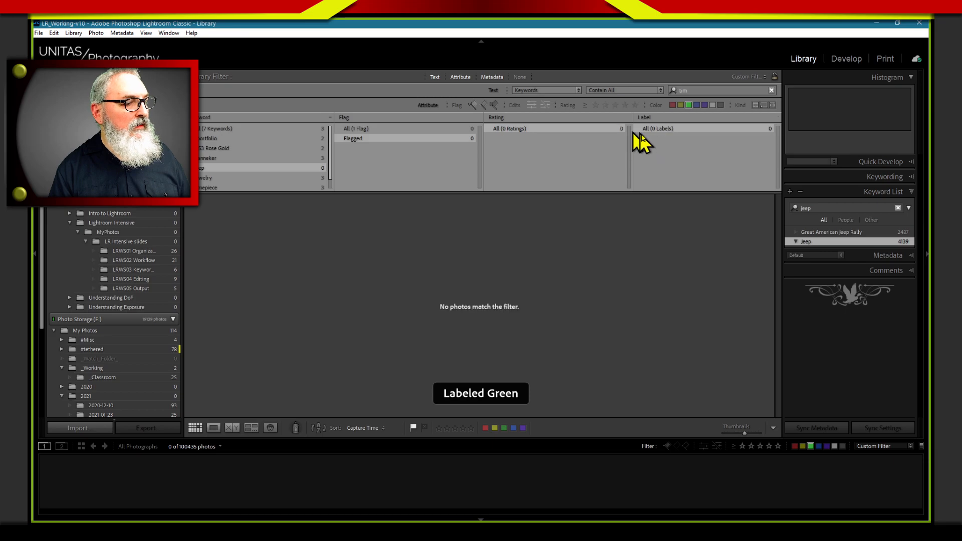
click(687, 106)
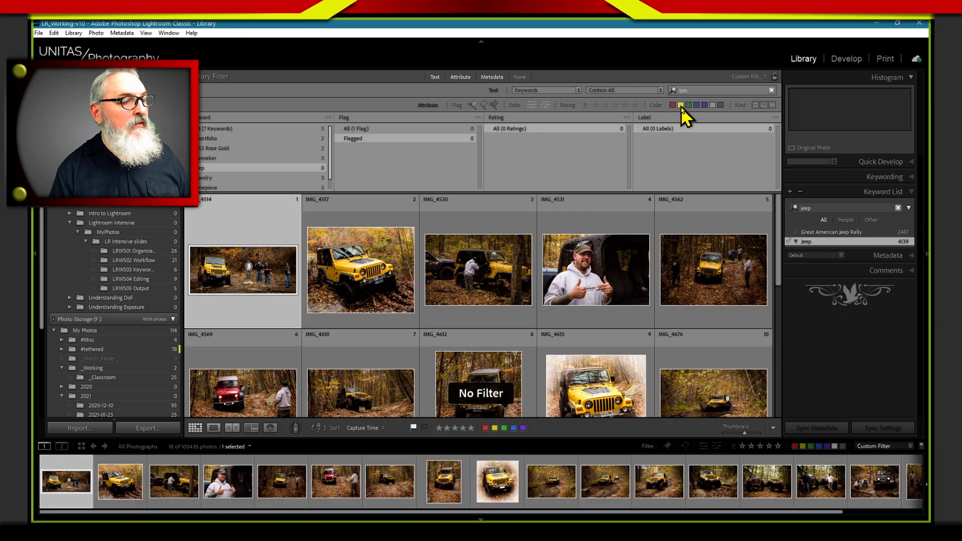
click(696, 105)
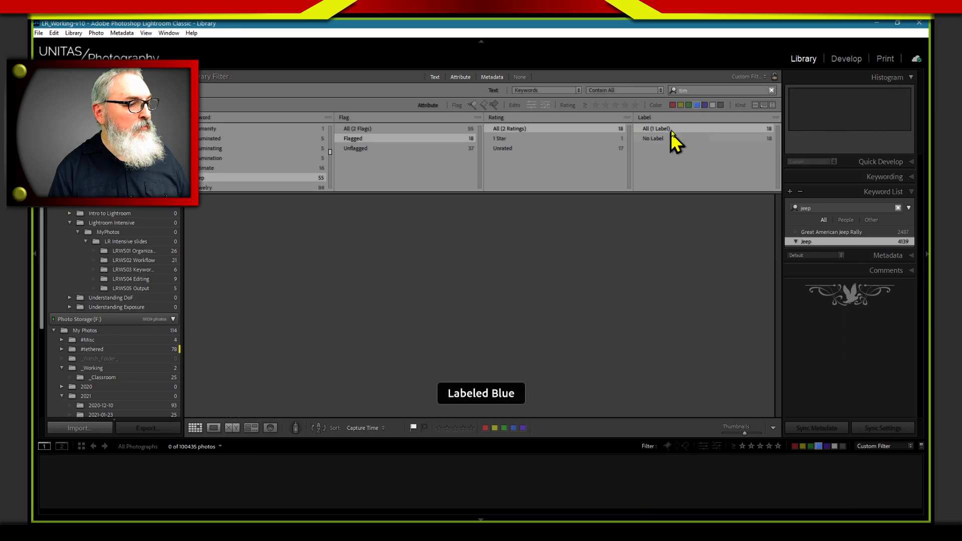
click(694, 105)
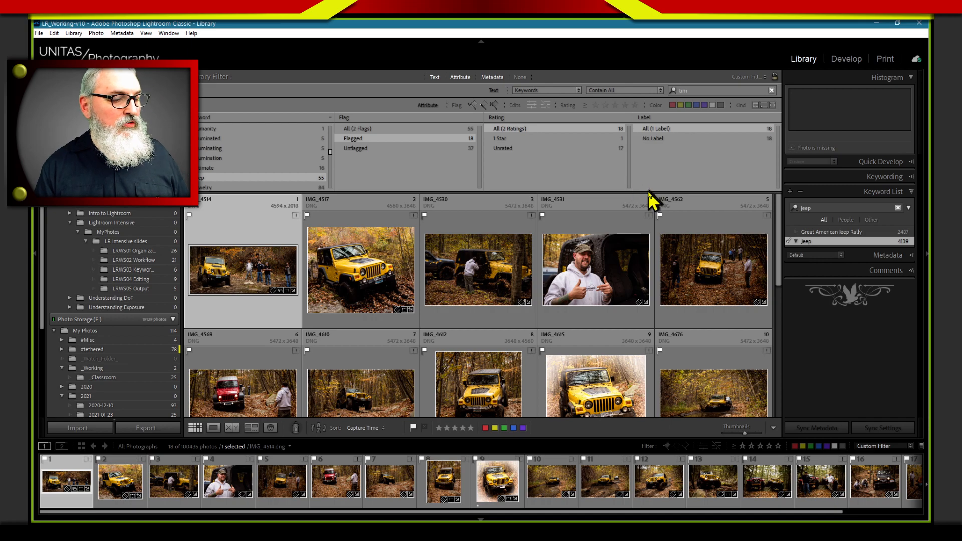
Give photo IMG_4615 a green color label and filter the Jeep photos to green-labeled ones
click(593, 384)
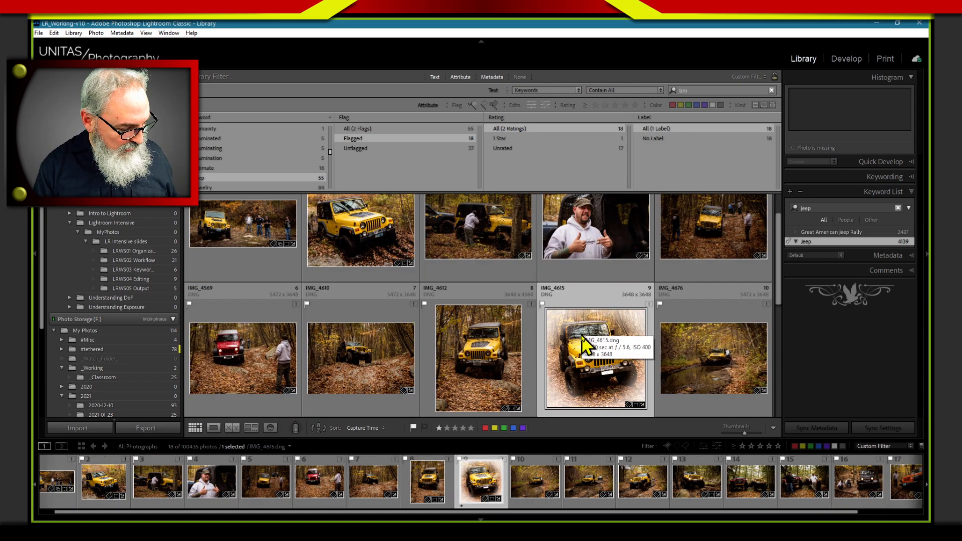
key(8)
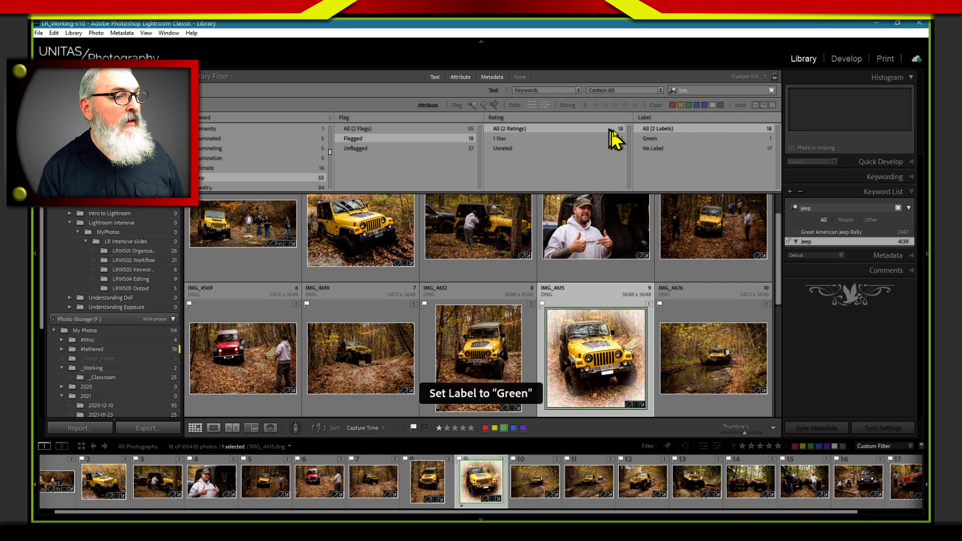
click(688, 105)
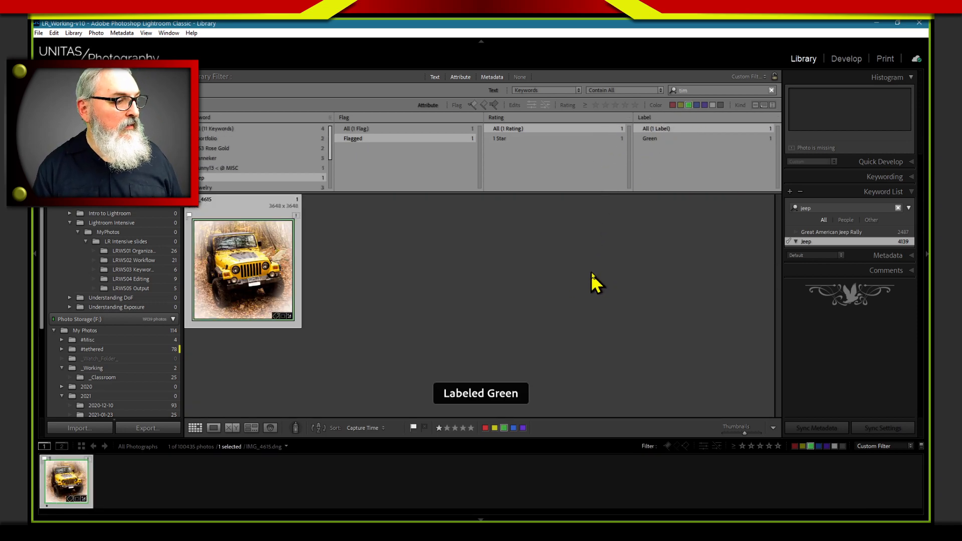
click(661, 301)
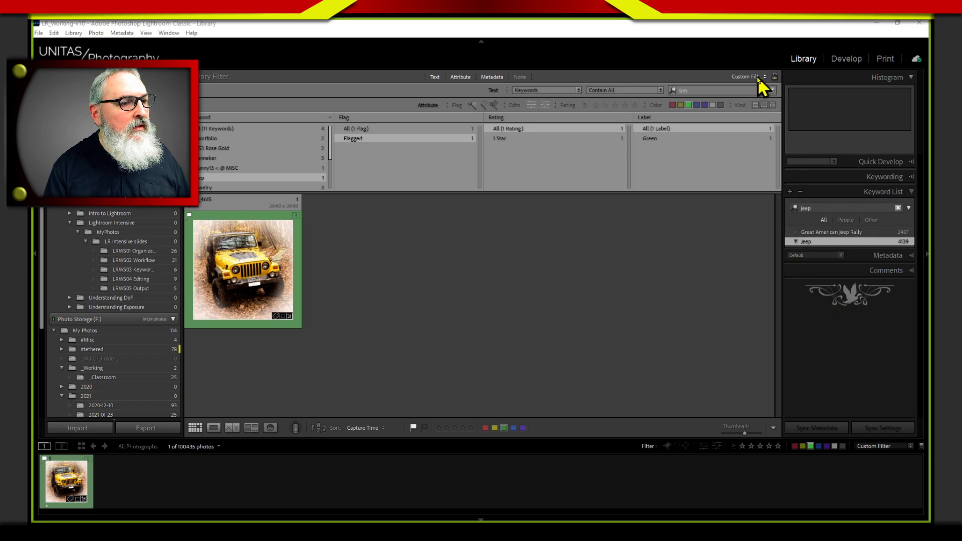
Clear the Keyword List search and all library filters, and open the LRWS03 Keywords & Presets folder
click(802, 308)
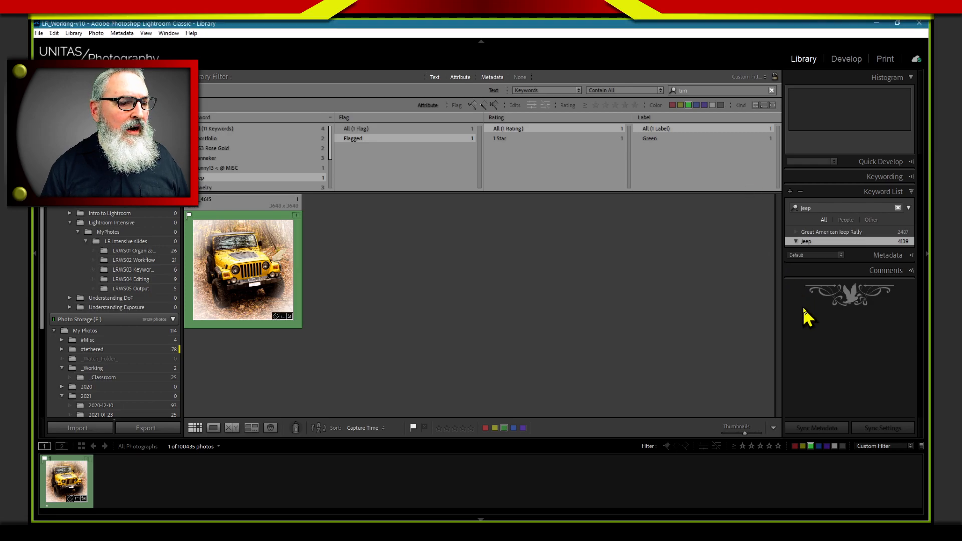
click(898, 207)
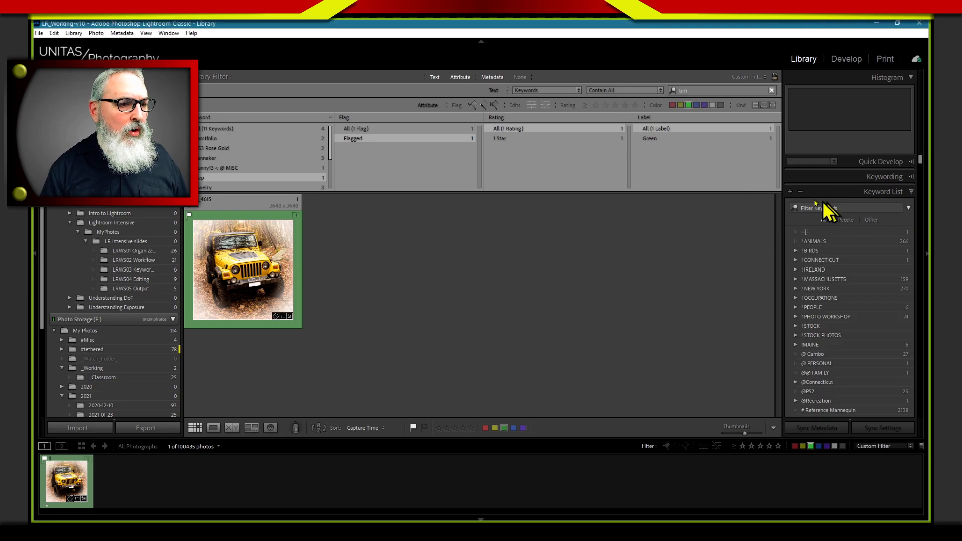
click(519, 76)
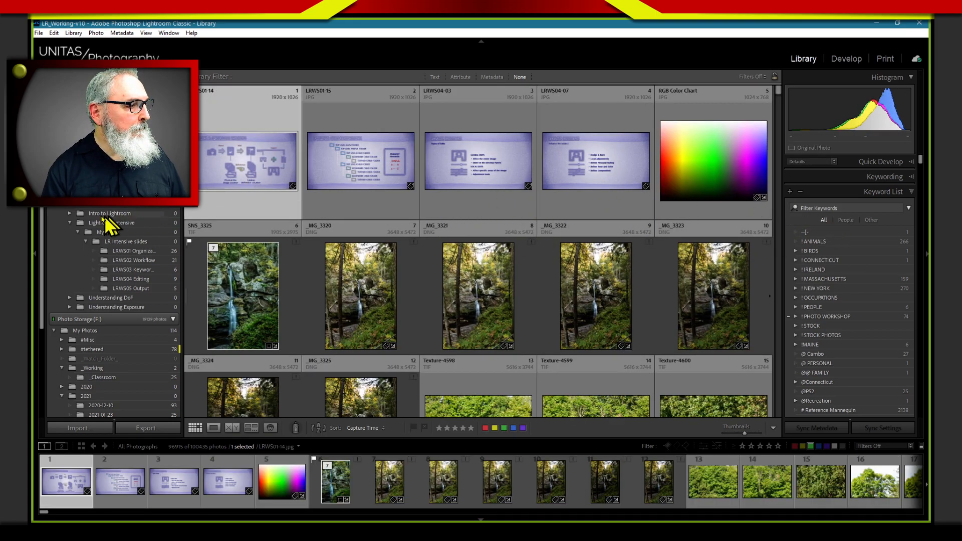
click(142, 270)
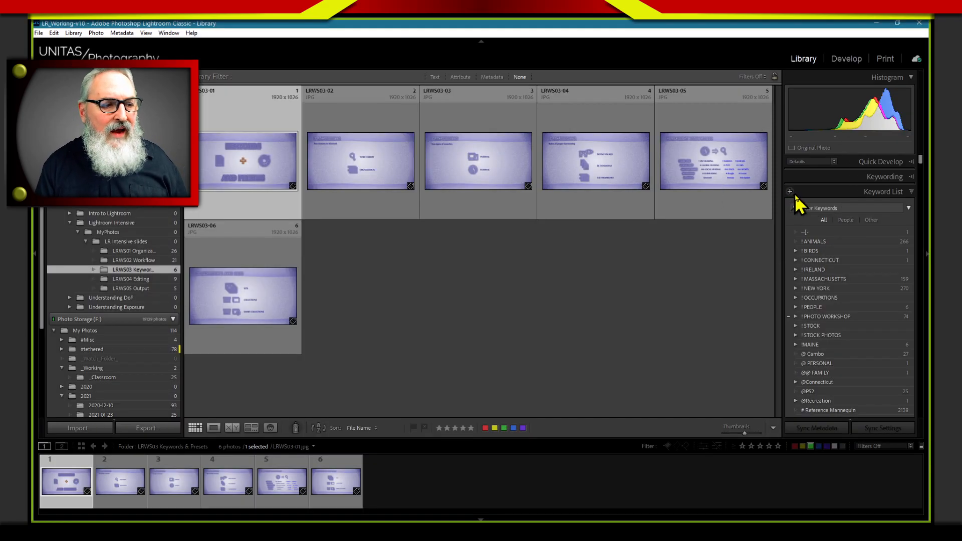
Start a new keyword tag named "! MAIN HEADING" and leave its synonyms empty
click(790, 192)
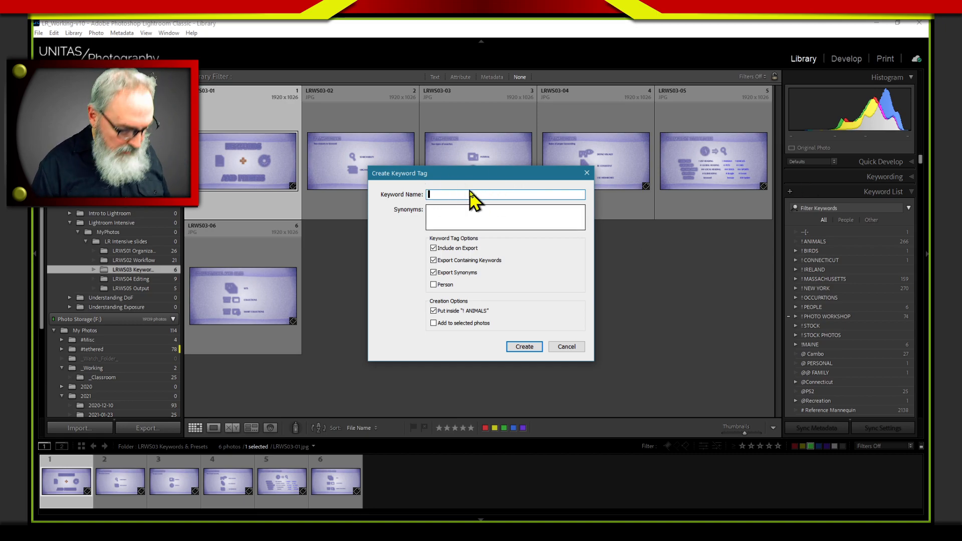
text(! MAIN HEADING)
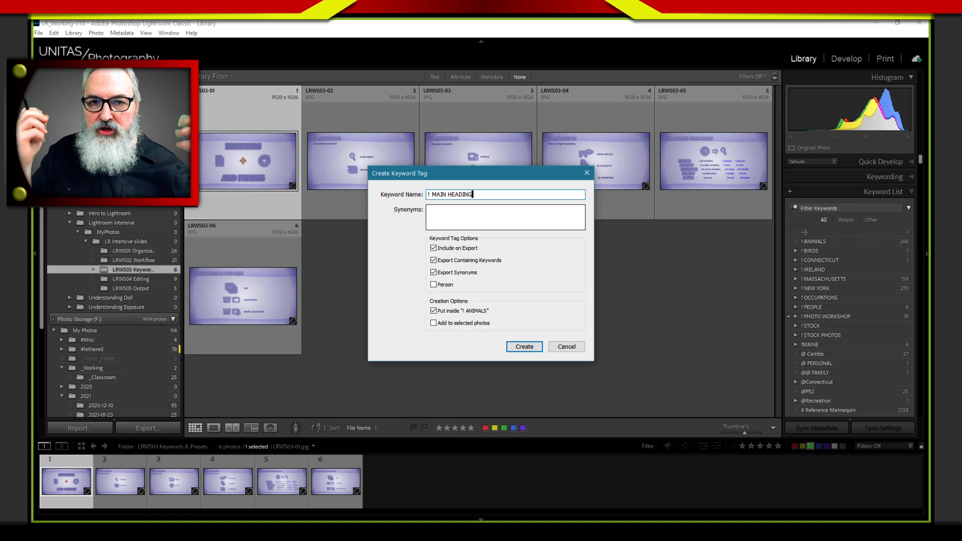
click(453, 213)
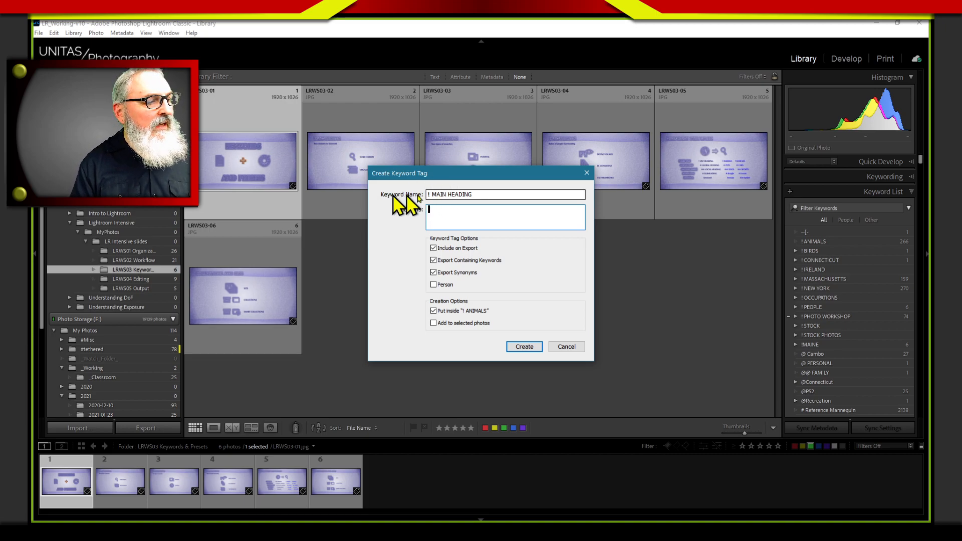
drag(475, 194, 402, 192)
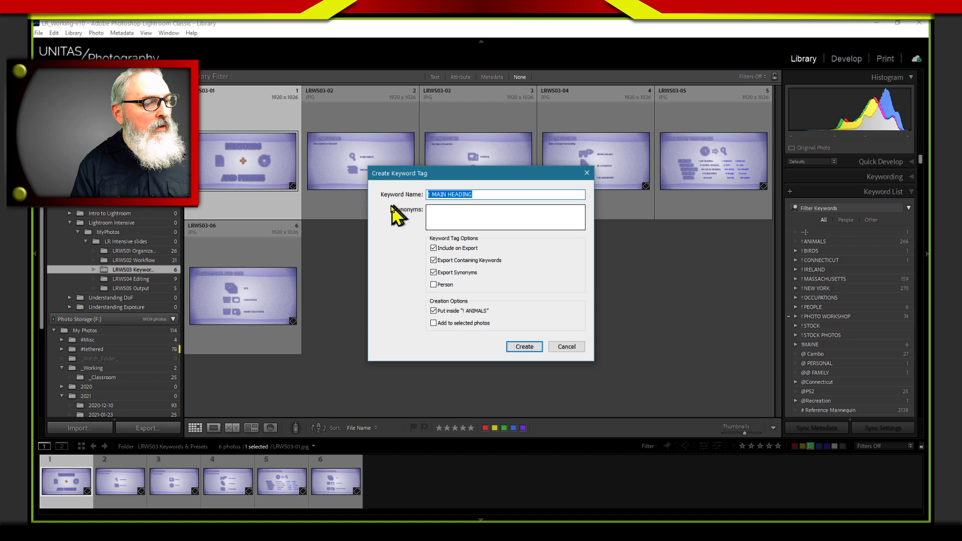
click(467, 224)
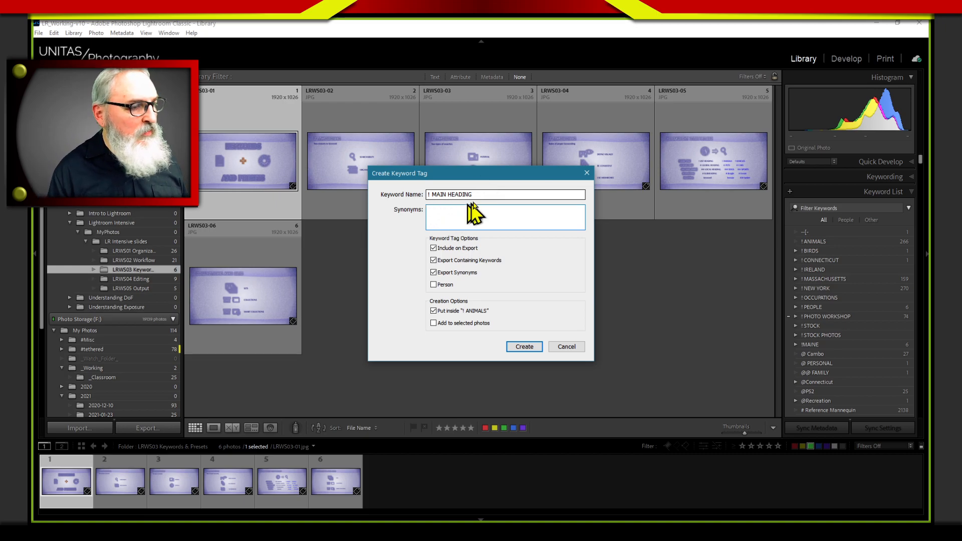
drag(474, 194, 431, 195)
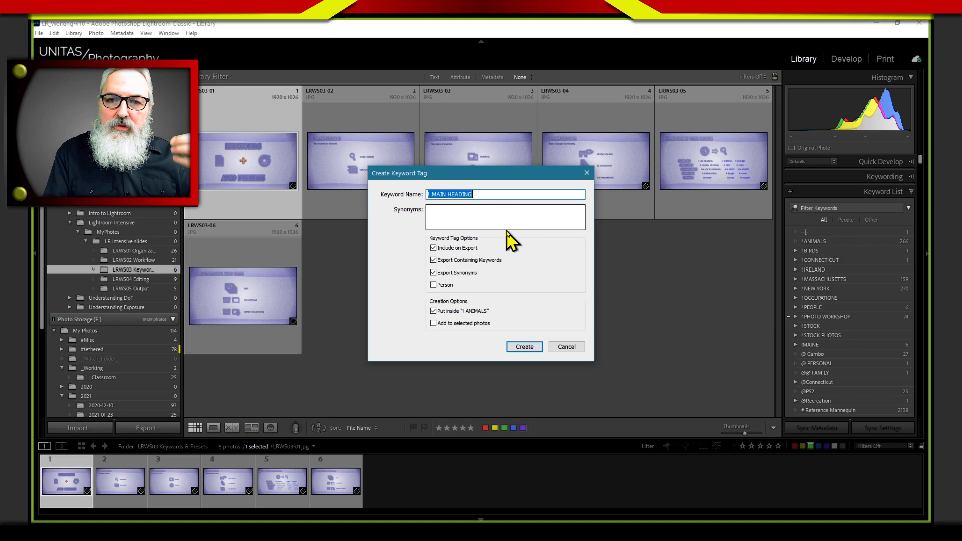
Create the main heading keyword with Include on Export and Put inside "! ANIMALS" turned off, without adding it to selected photos
click(443, 249)
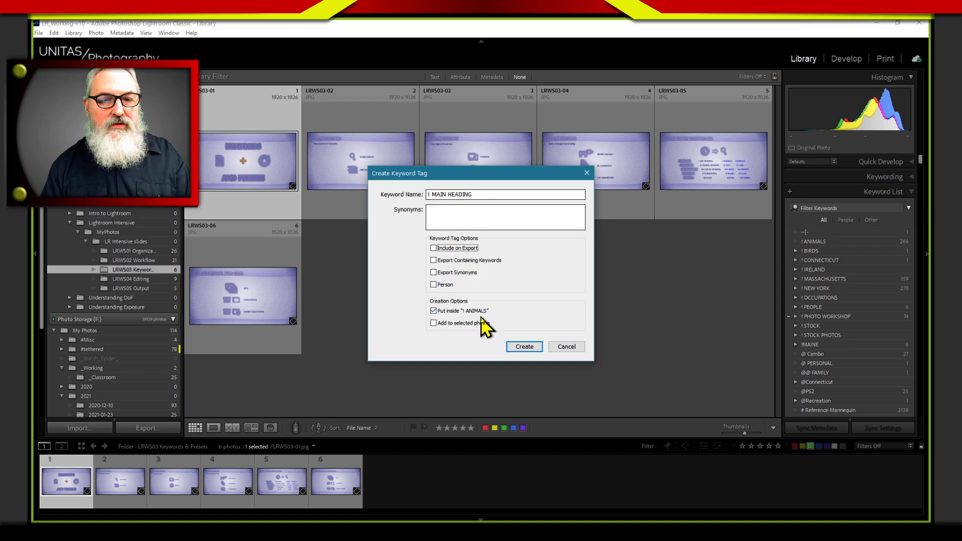
click(436, 311)
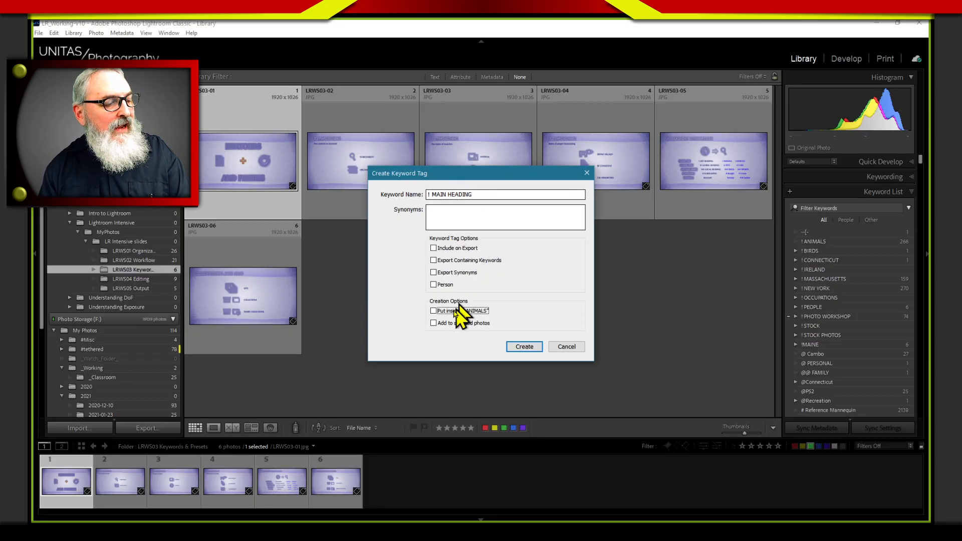
click(434, 324)
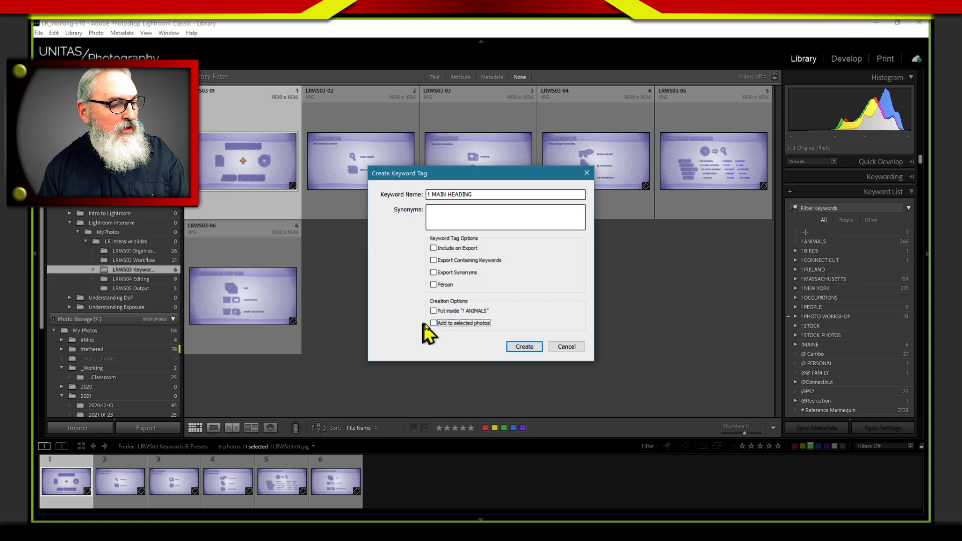
click(524, 347)
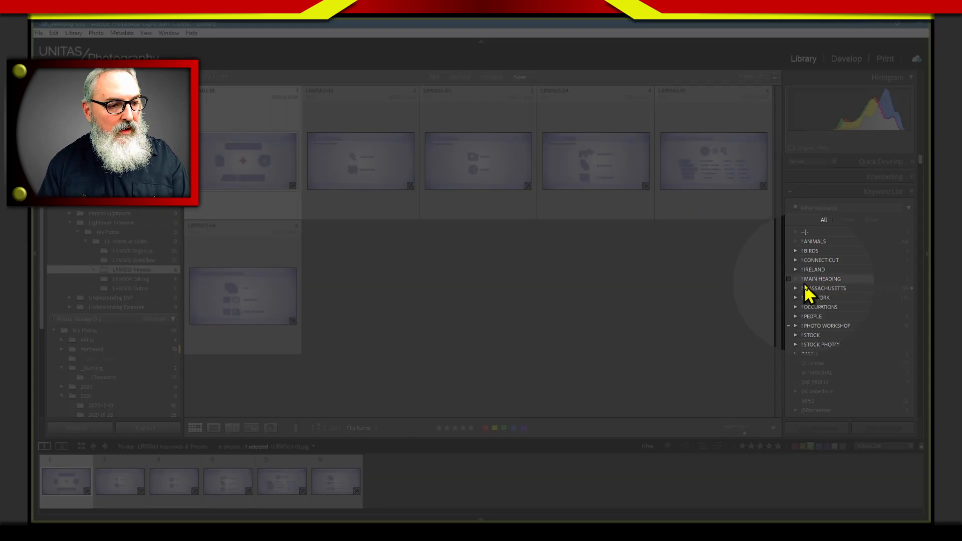
Select the ! MAIN HEADING keyword and start another keyword tag named "@ FIRST HEADING"
click(822, 280)
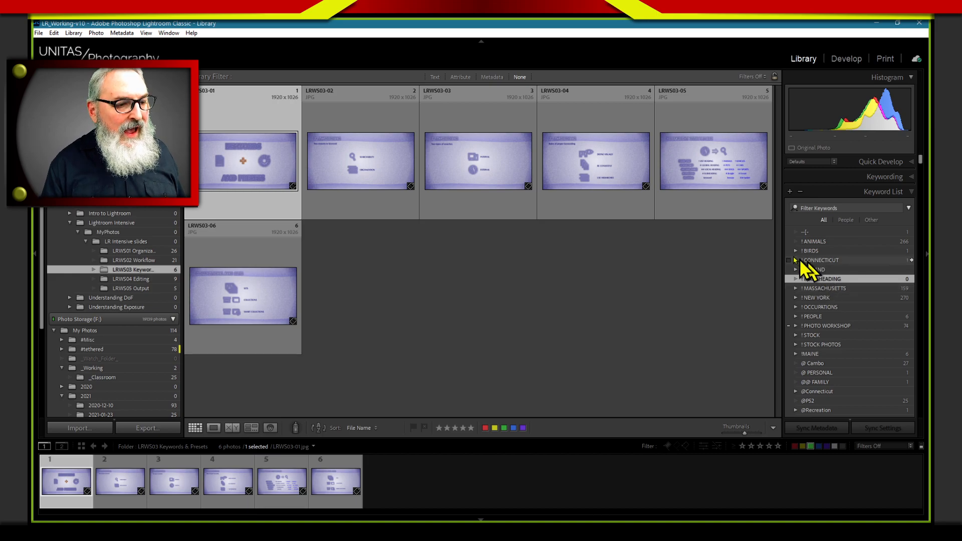
click(789, 192)
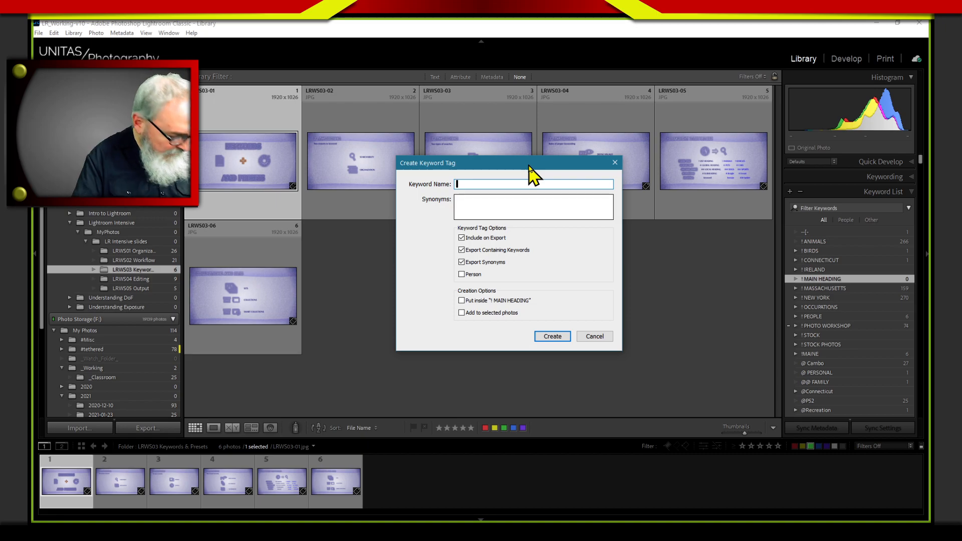
text(@ FIRST HEADING)
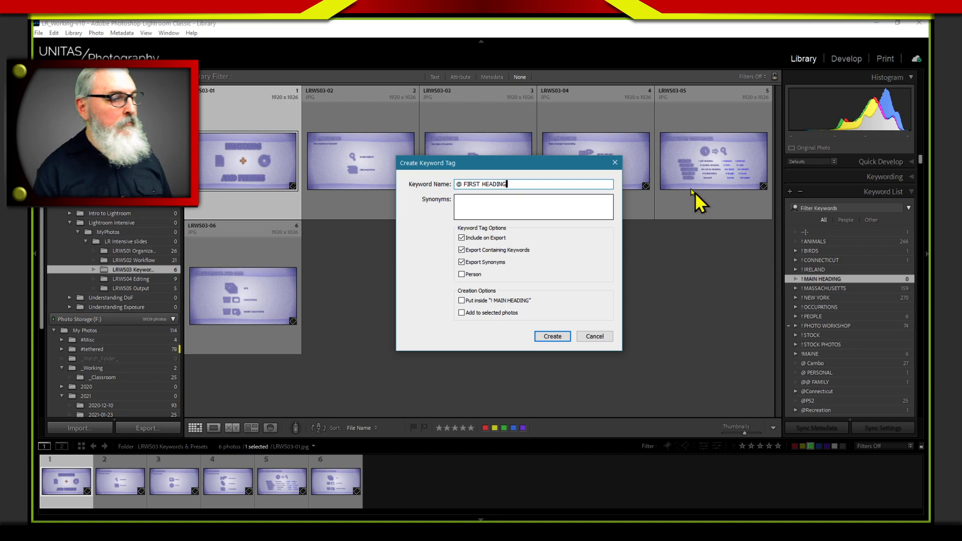
click(500, 198)
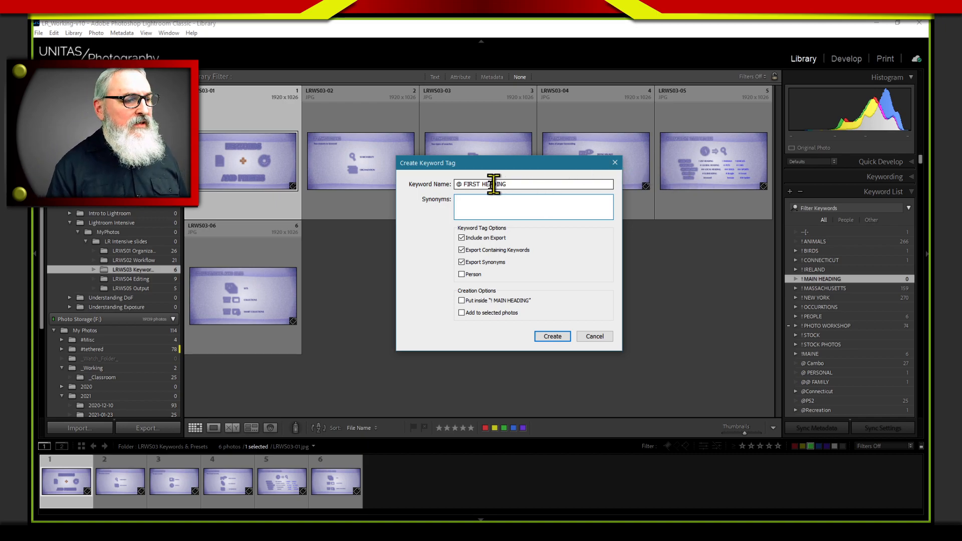
click(458, 185)
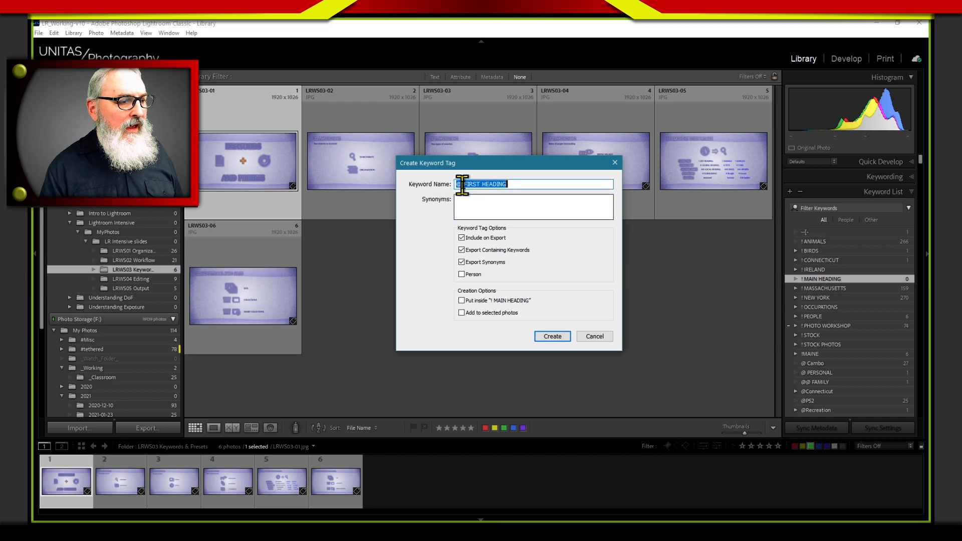
click(457, 185)
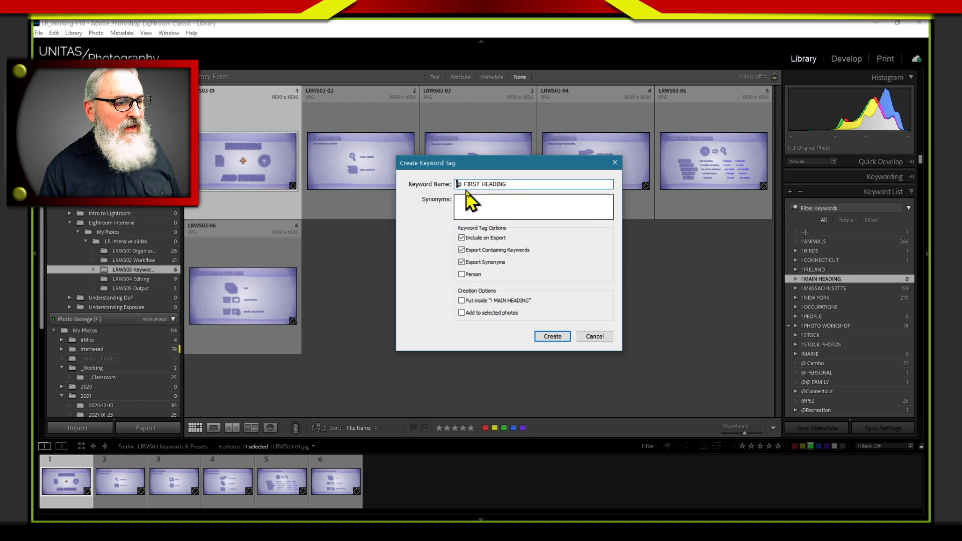
shift+click(511, 184)
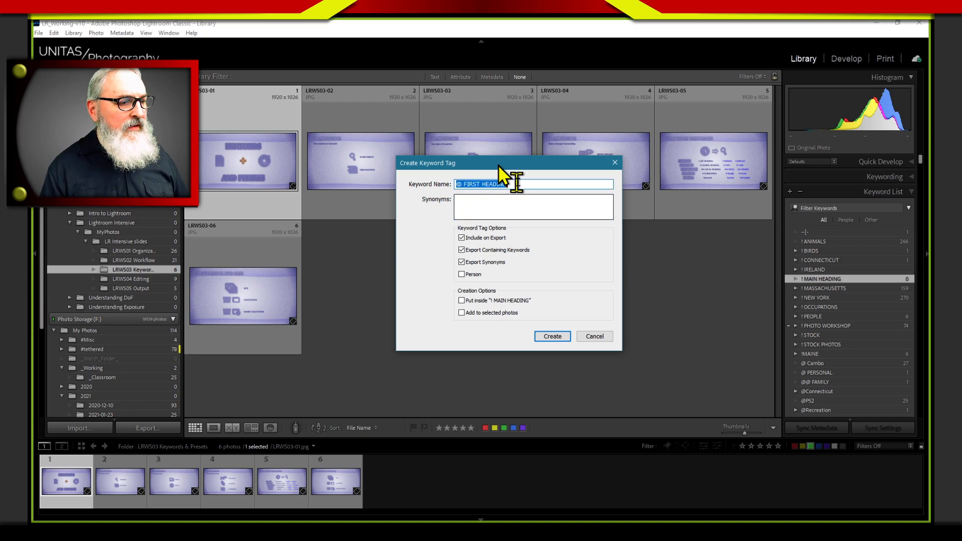
Enter "heading one" as the synonym for the @ FIRST HEADING keyword
click(488, 202)
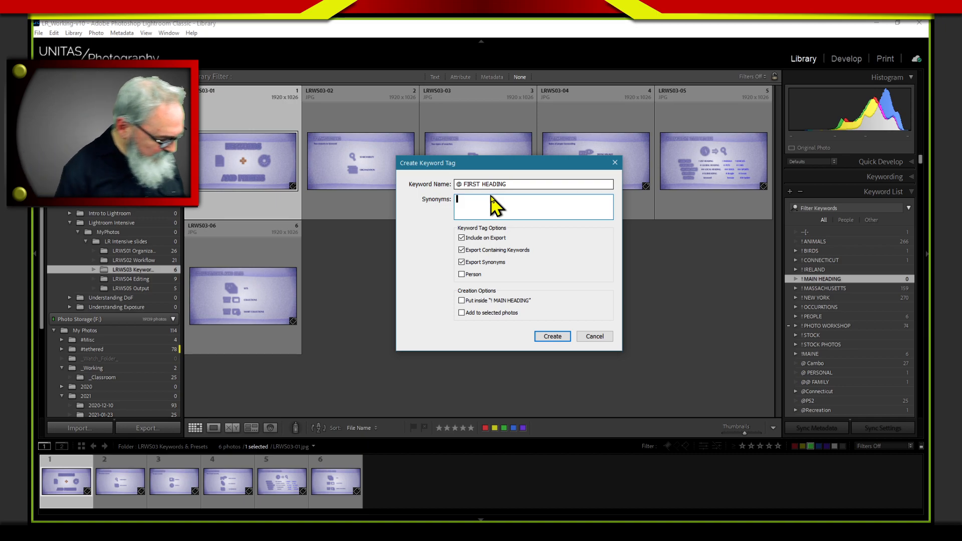
text(heading)
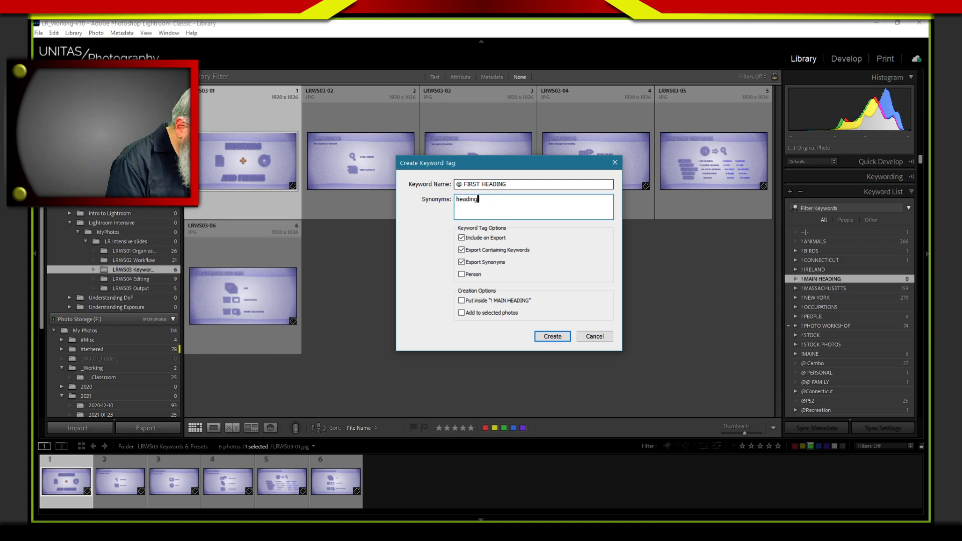
text( one)
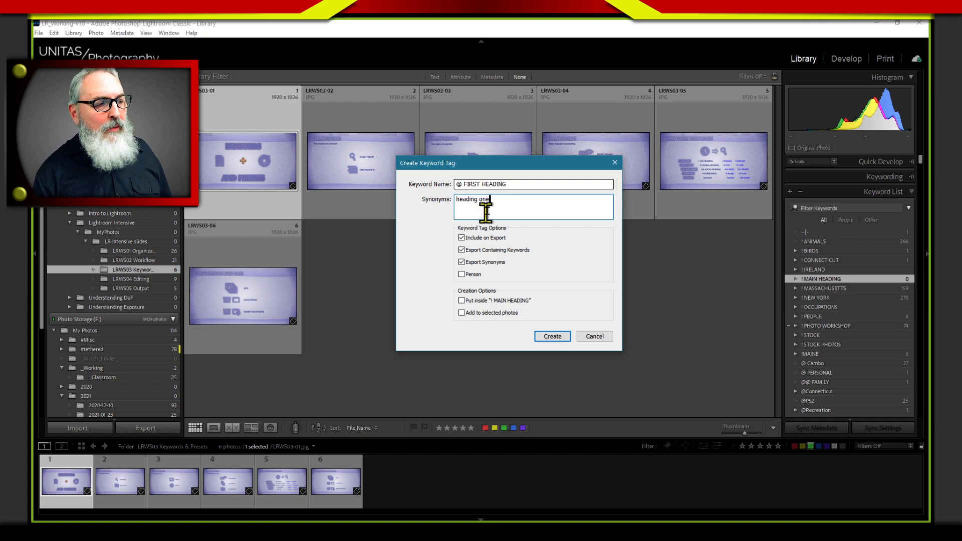
drag(509, 183, 450, 207)
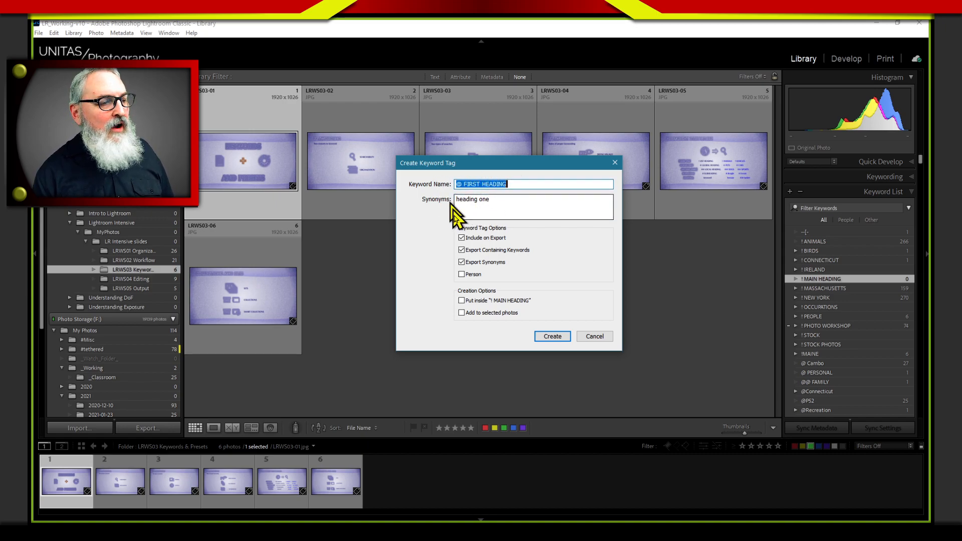
click(497, 199)
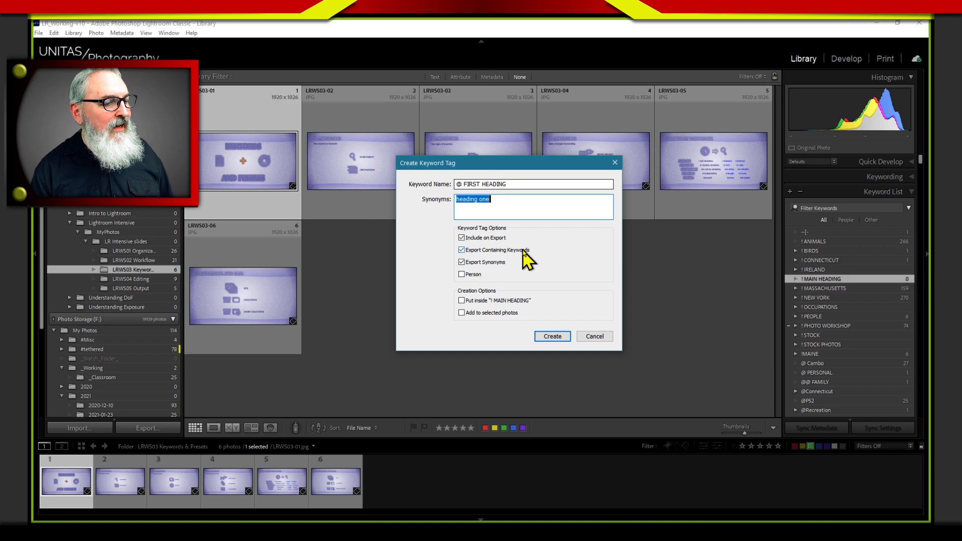
Turn off Include on Export for the @ FIRST HEADING keyword, with Export Containing Keywords and Export Synonyms on for "heading one"
click(470, 251)
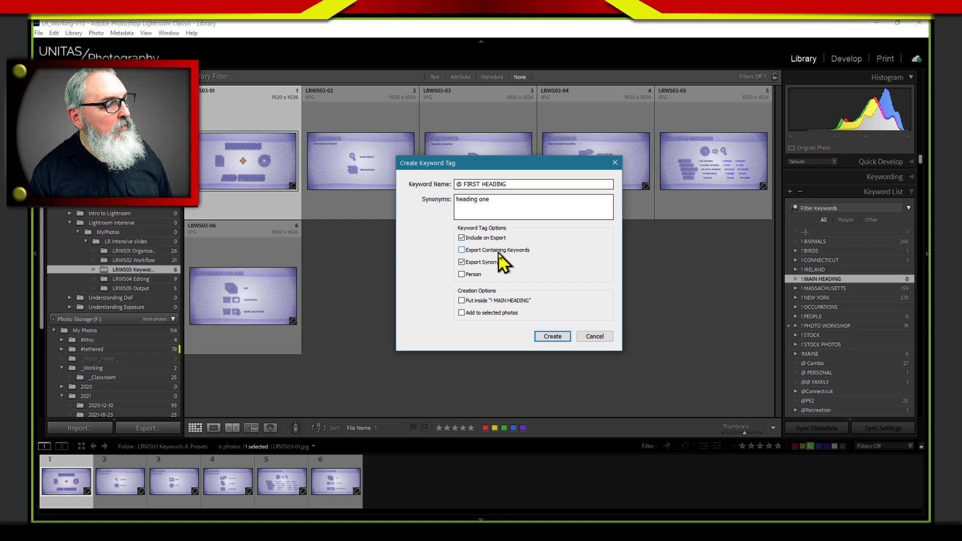
click(463, 239)
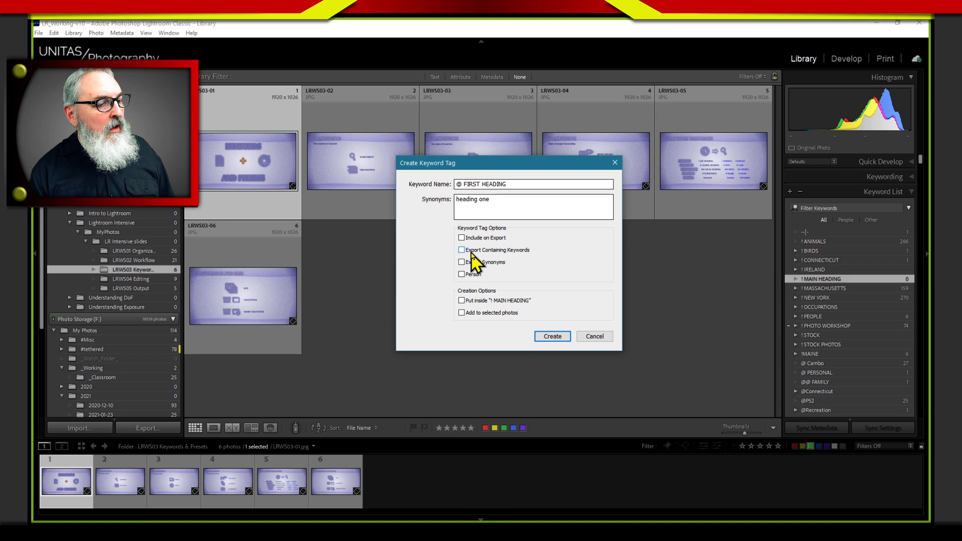
click(522, 251)
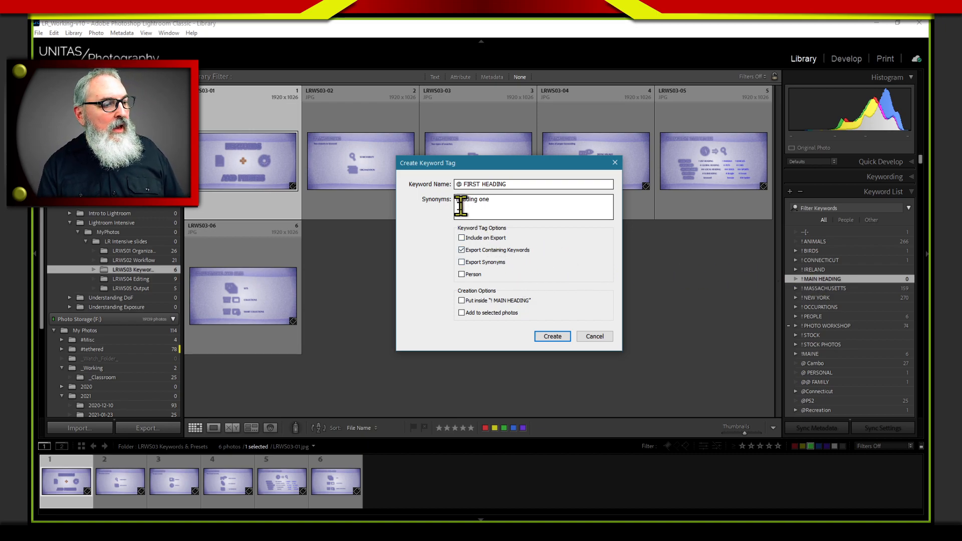
click(462, 262)
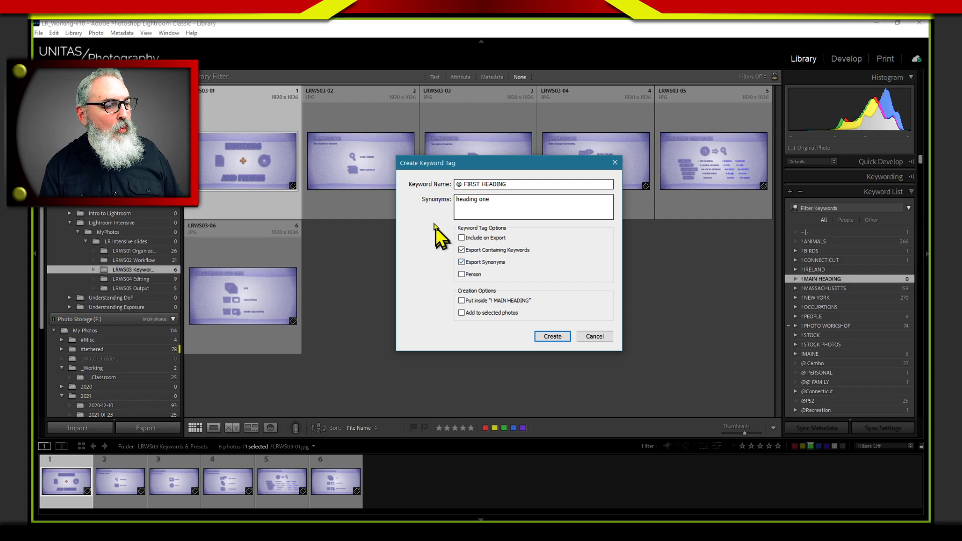
double_click(485, 206)
drag(494, 208, 457, 207)
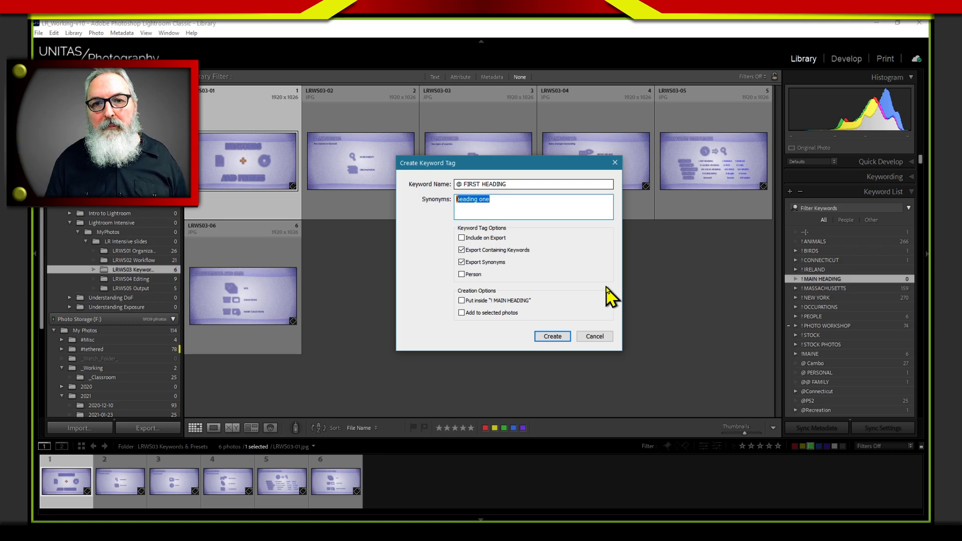
Create the keyword with Person off and both Put inside "! MAIN HEADING" and Add to selected photos on
click(461, 275)
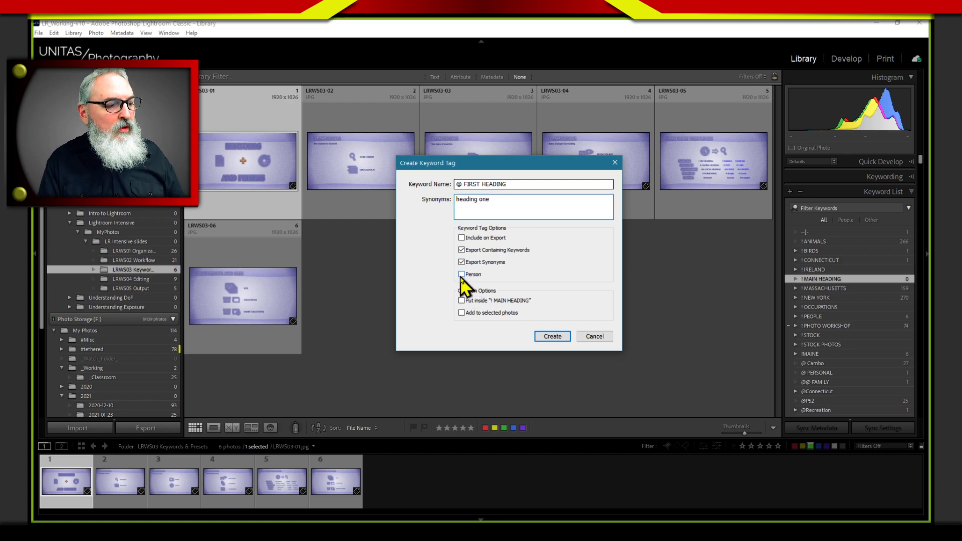
click(465, 275)
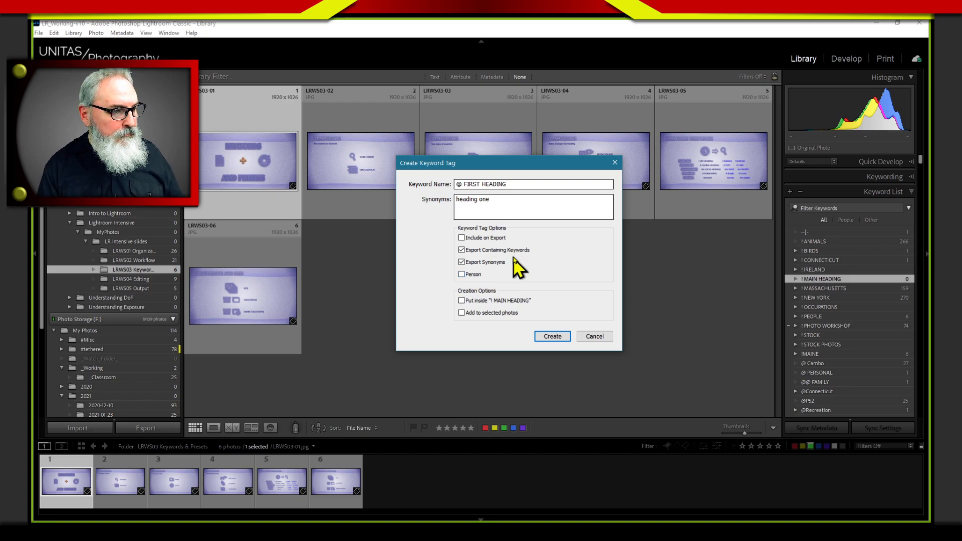
click(461, 300)
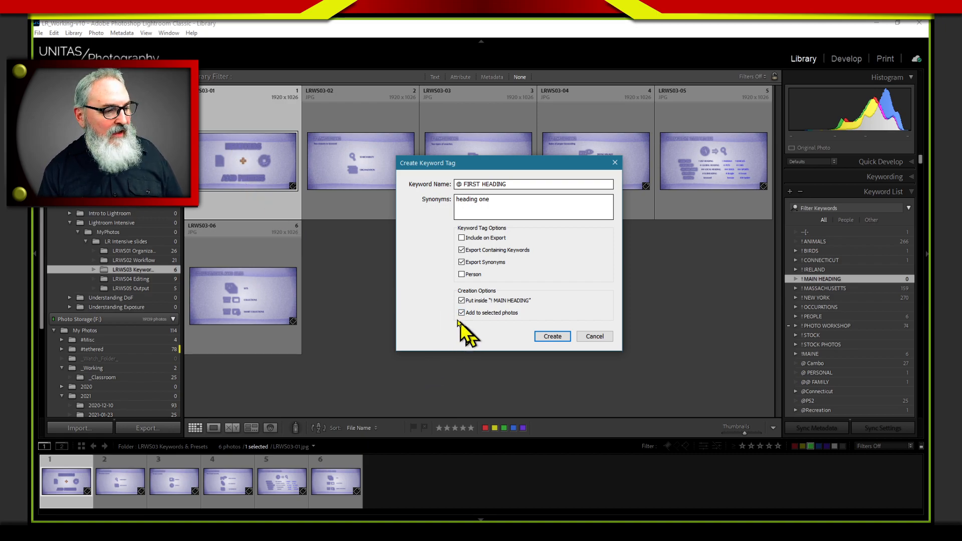
click(552, 336)
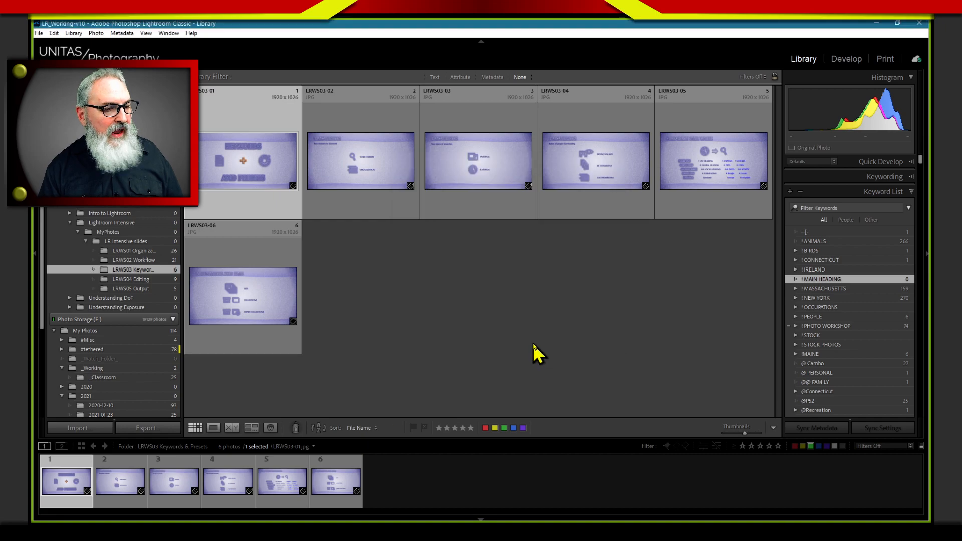
Expand the ! MAIN HEADING keyword and check the selected photo's assigned keyword tags for @ FIRST HEADING
click(796, 279)
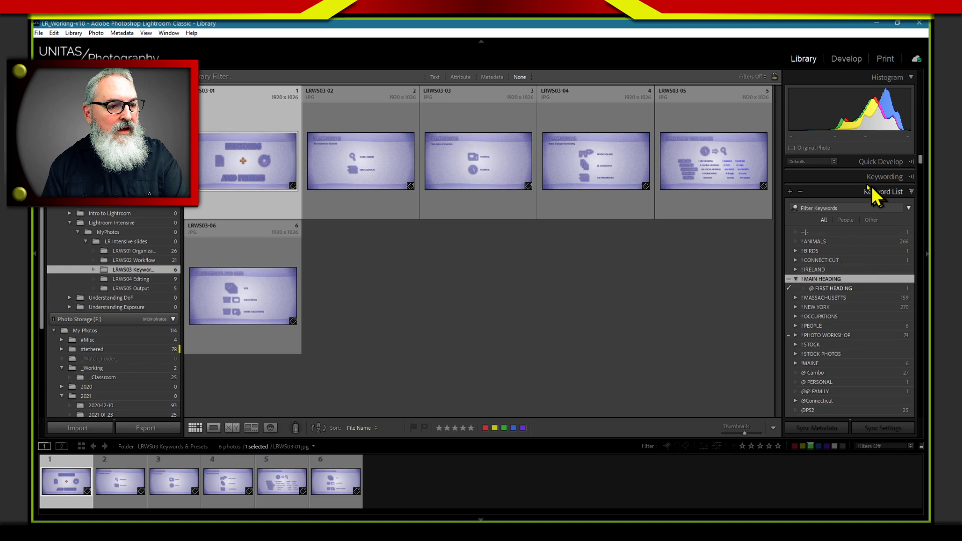
click(867, 179)
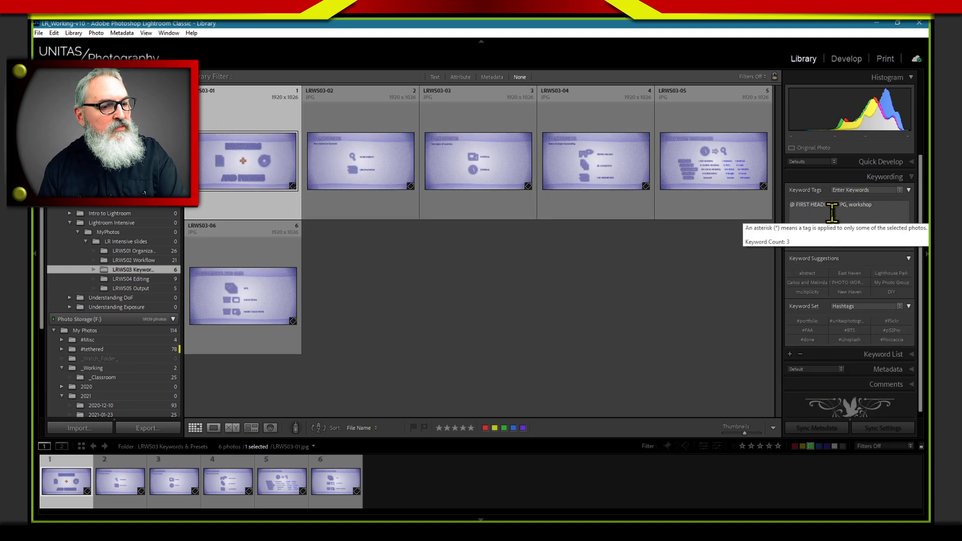
click(859, 209)
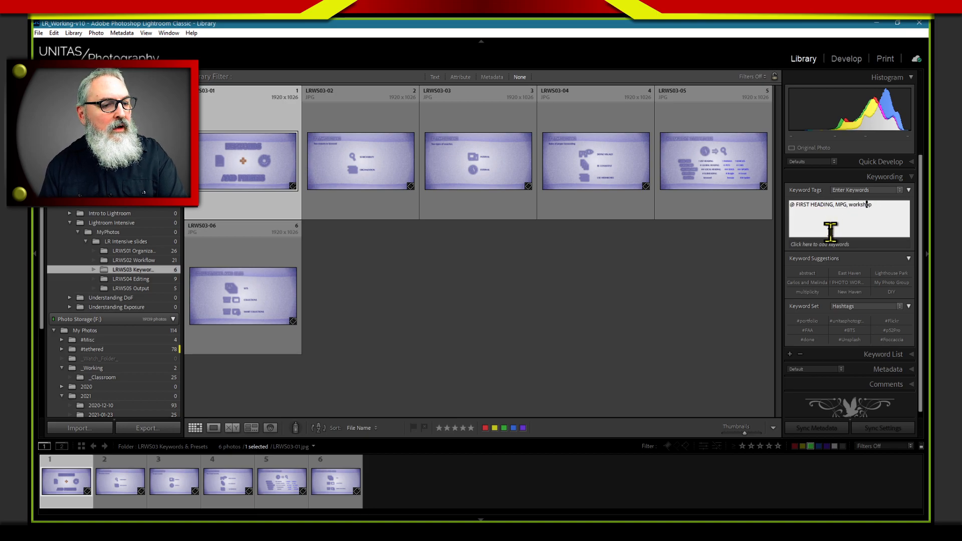
drag(833, 208, 756, 209)
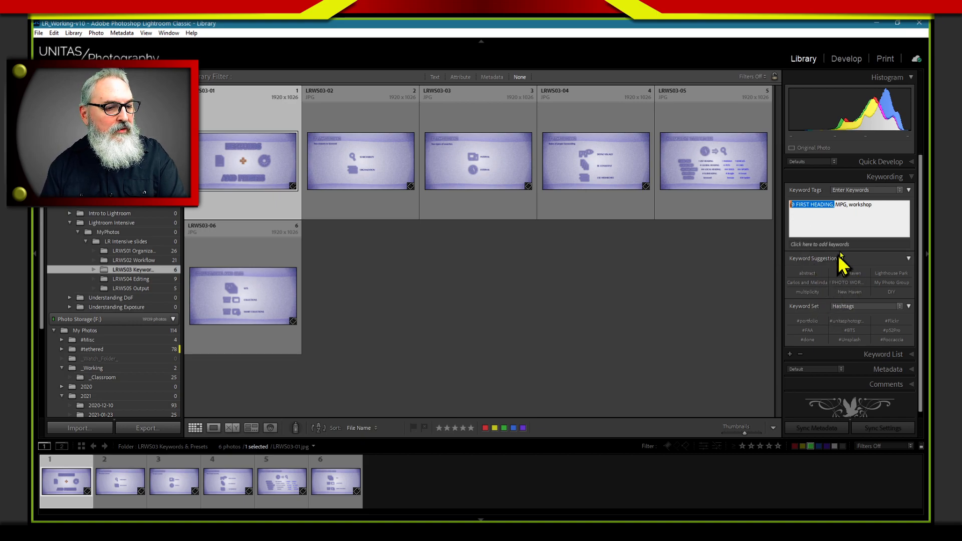
Review the tag options of the ! MAIN HEADING keyword in the keyword list and leave them without saving
click(823, 357)
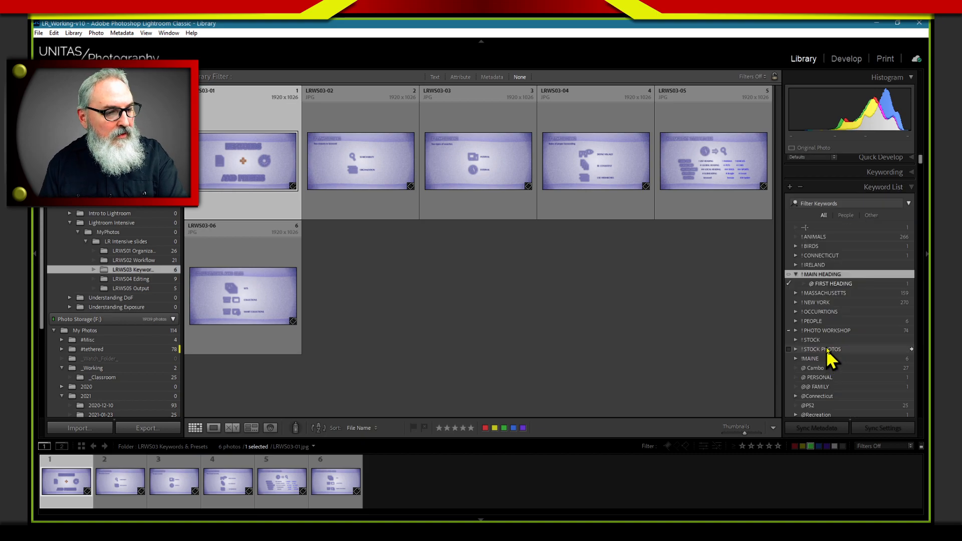
right_click(825, 275)
click(819, 304)
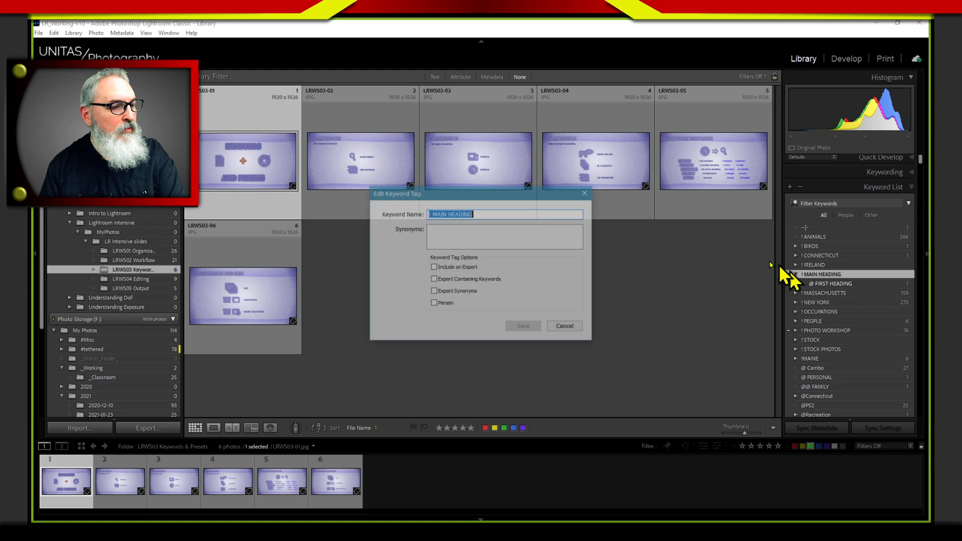
click(564, 328)
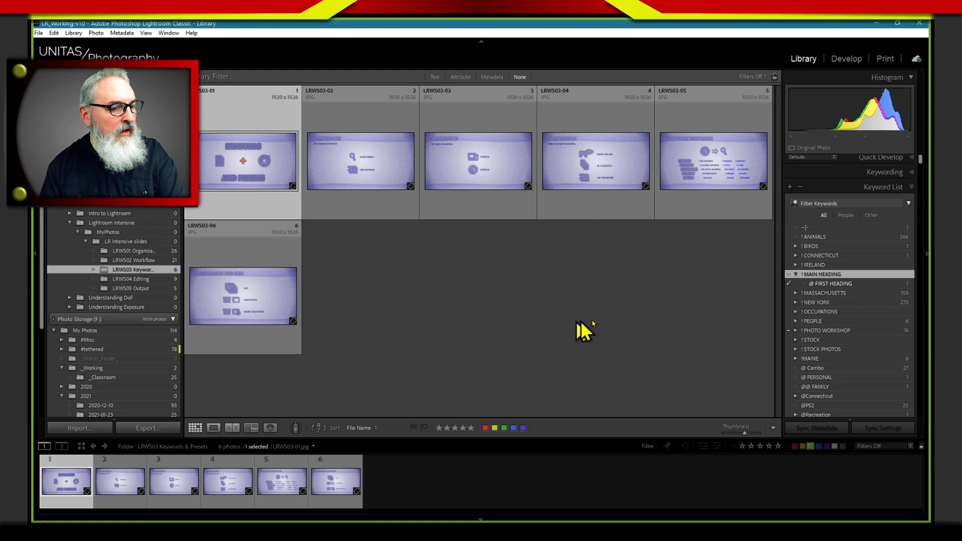
Edit the @ FIRST HEADING keyword to turn Include on Export on and Export Containing Keywords off, and save it
right_click(831, 284)
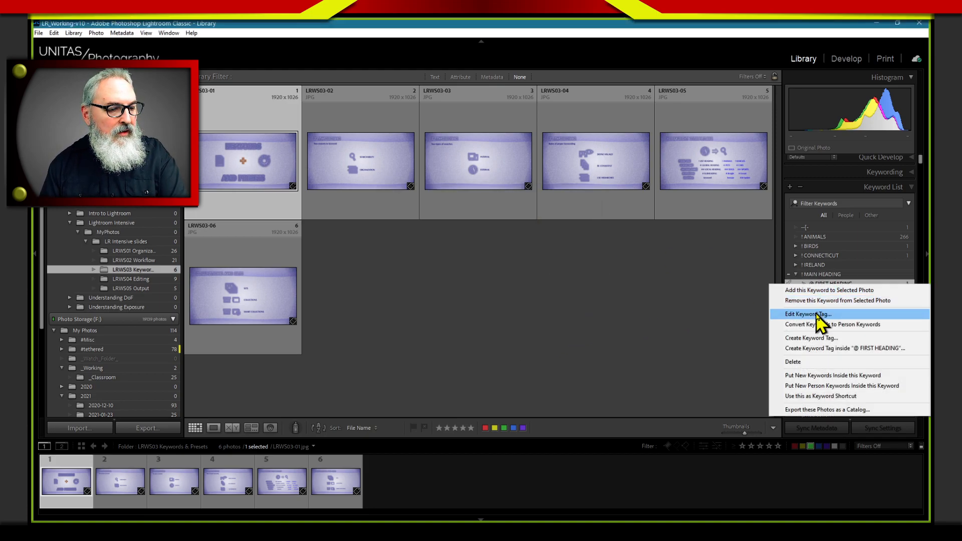
click(801, 313)
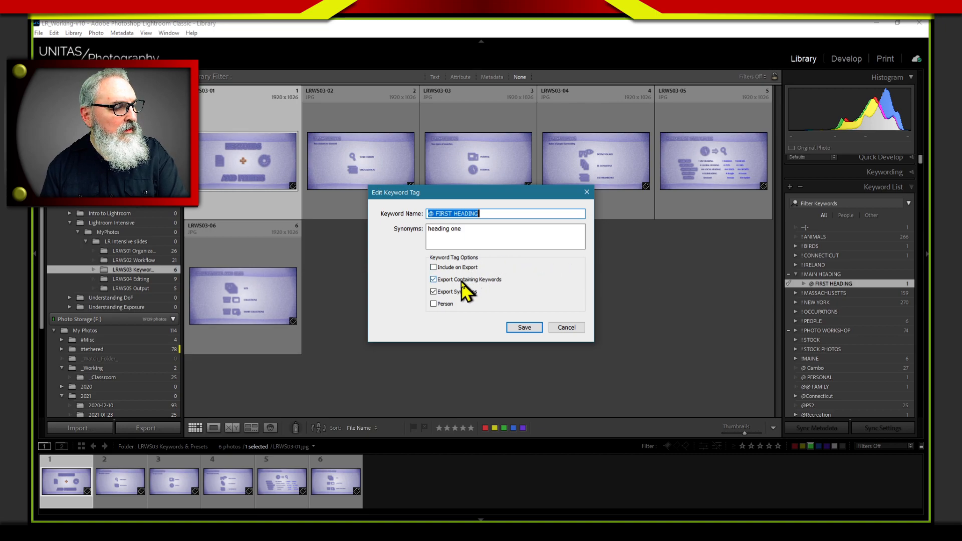
click(433, 291)
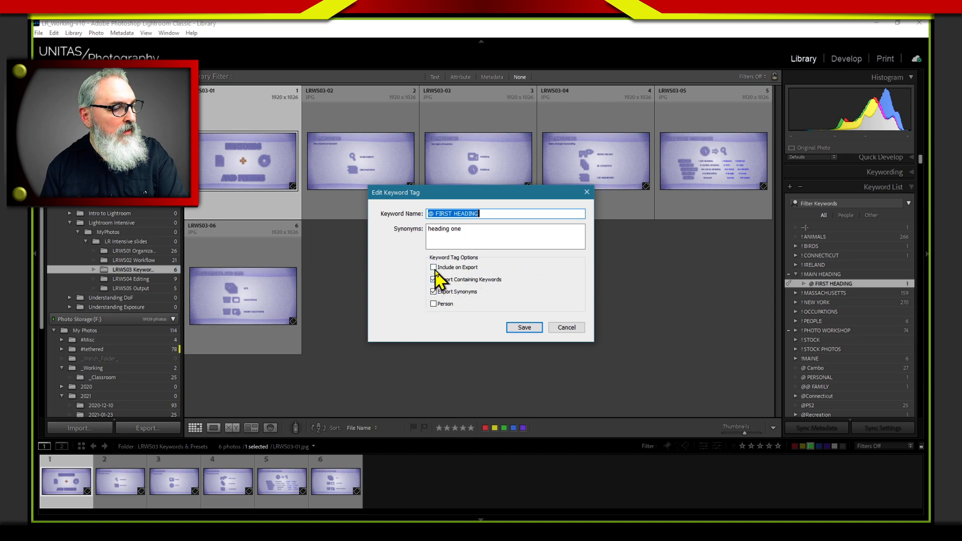
click(433, 266)
click(433, 279)
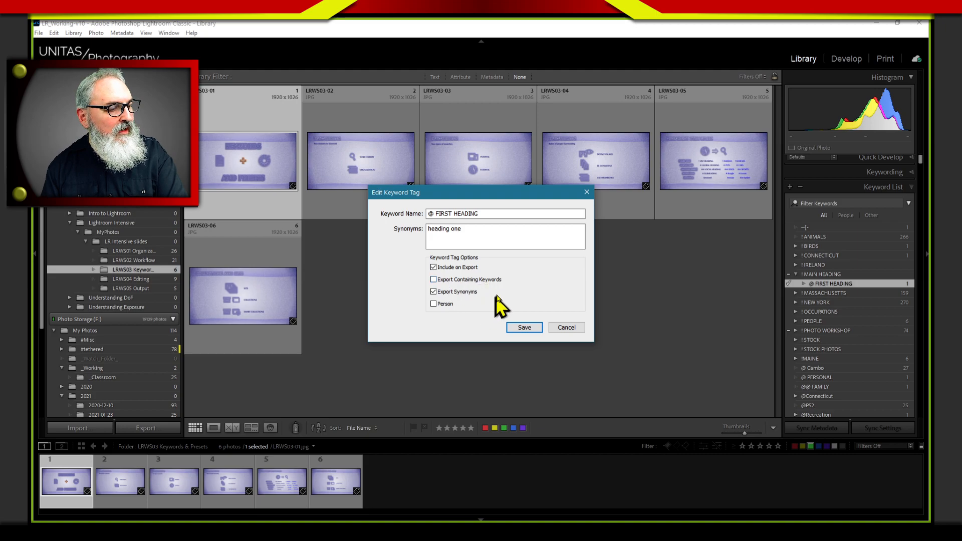
click(524, 327)
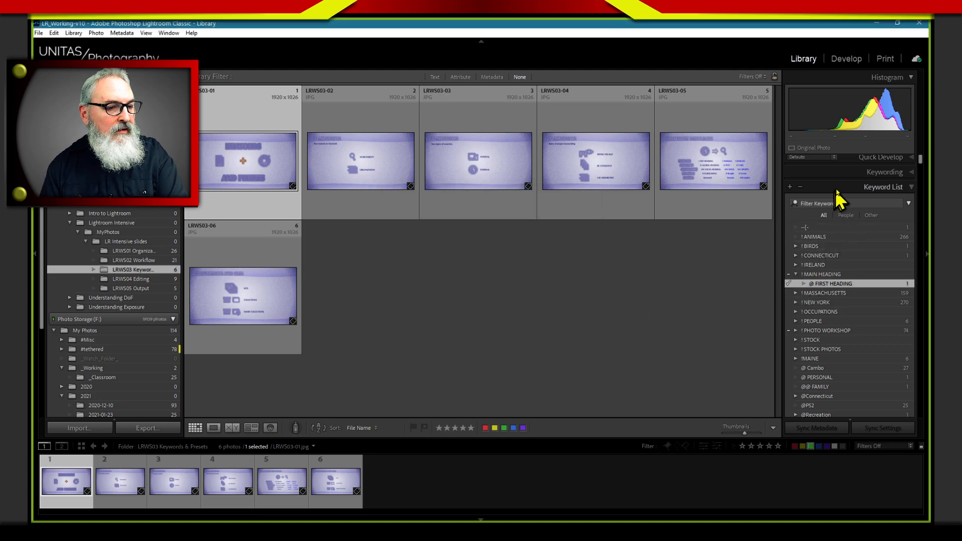
Compare the selected photo's assigned keyword tags with the @ FIRST HEADING entry in the keyword list
click(852, 173)
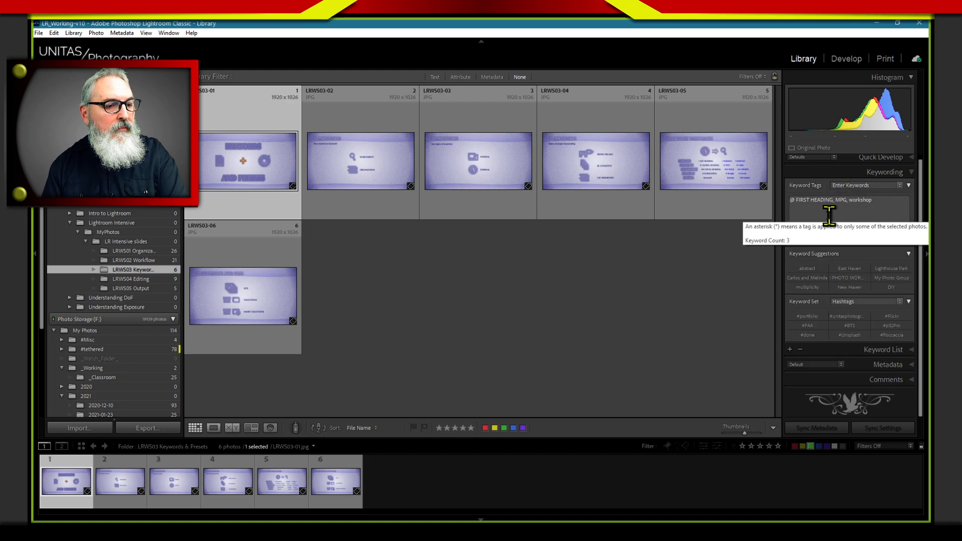
click(851, 173)
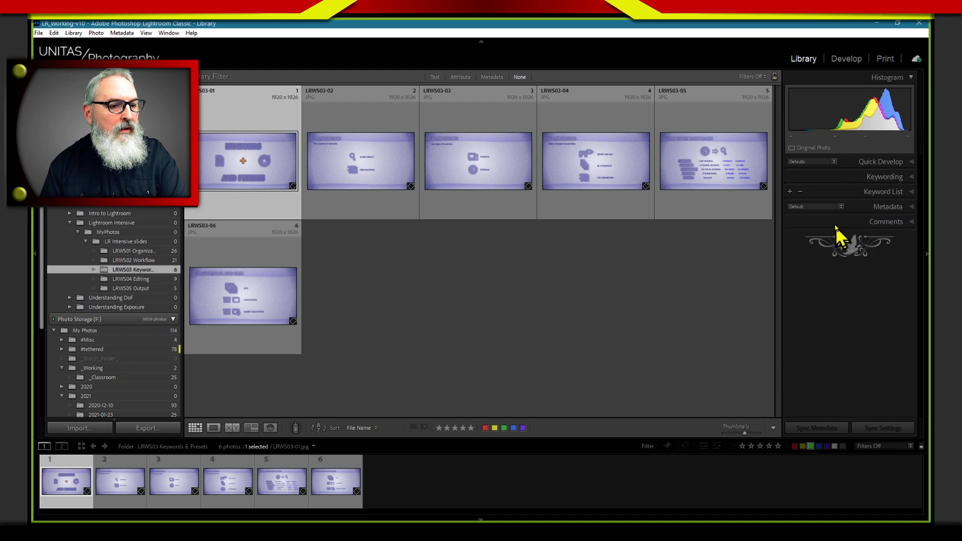
click(835, 194)
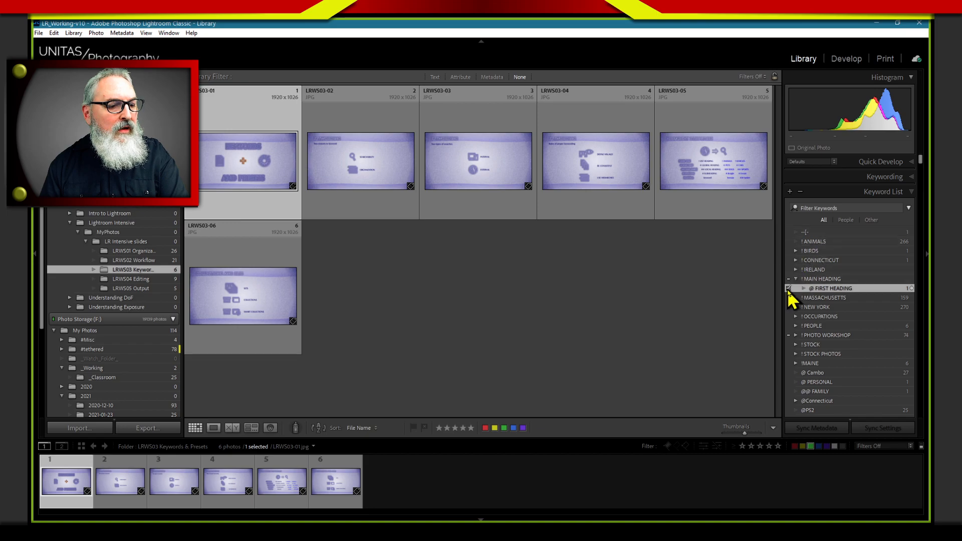
click(789, 288)
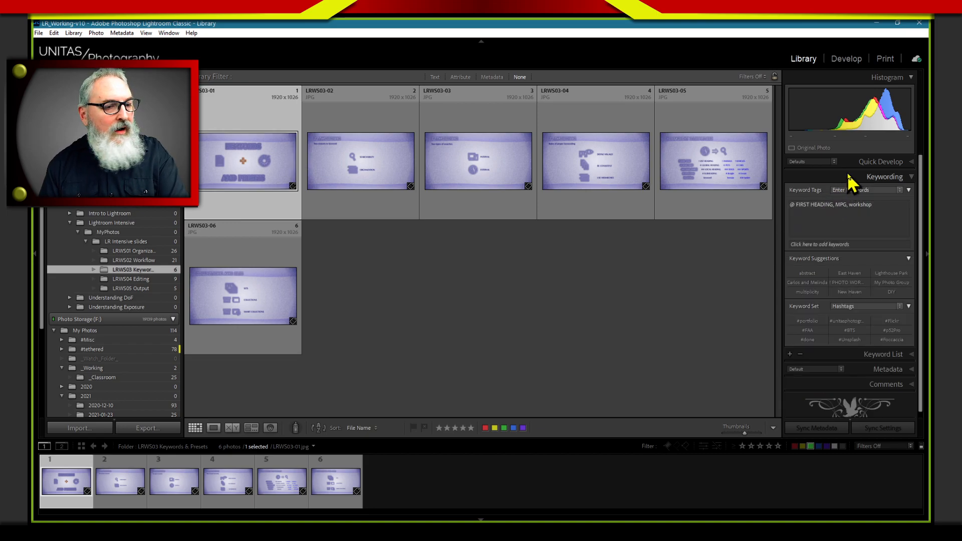
click(849, 189)
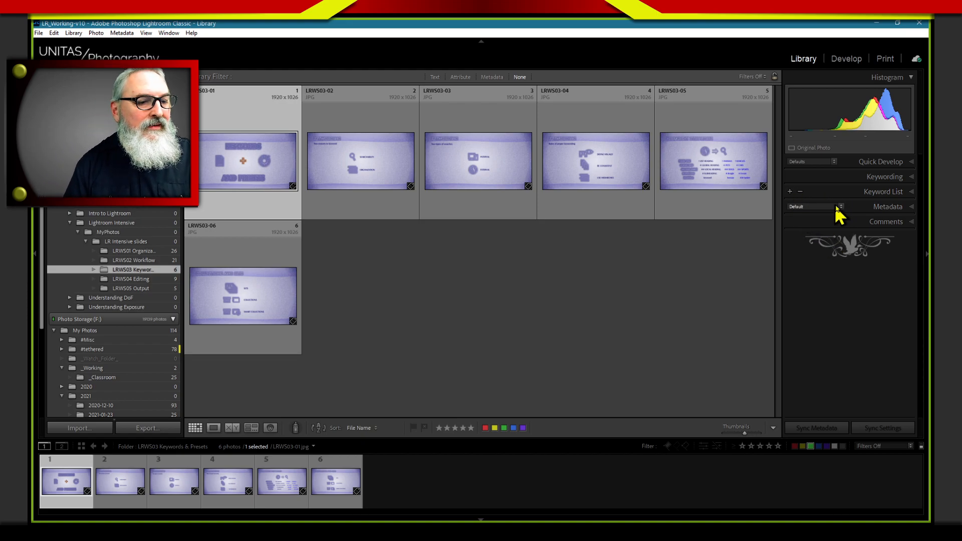
click(867, 193)
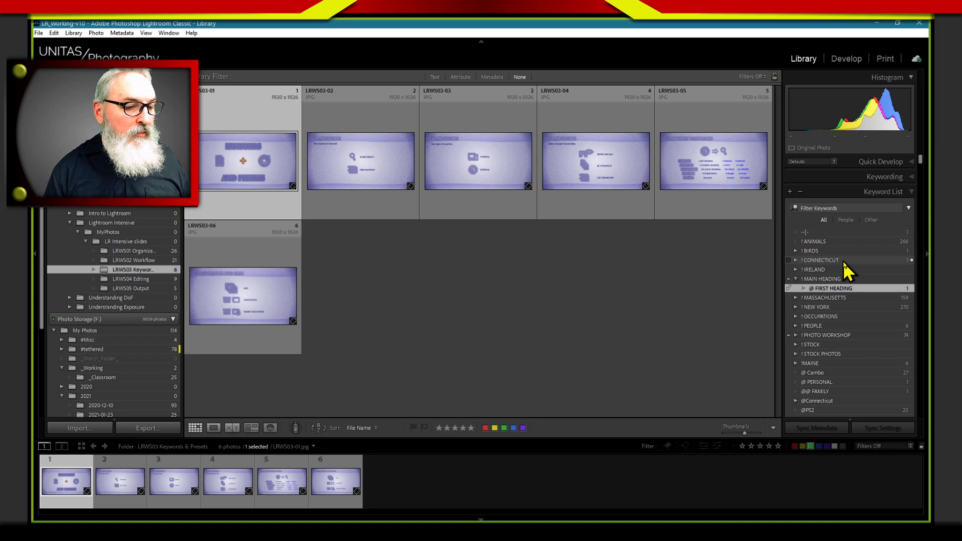
Edit the @ FIRST HEADING keyword to turn Include on Export off, with Export Containing Keywords and Export Synonyms on, and save it
right_click(850, 292)
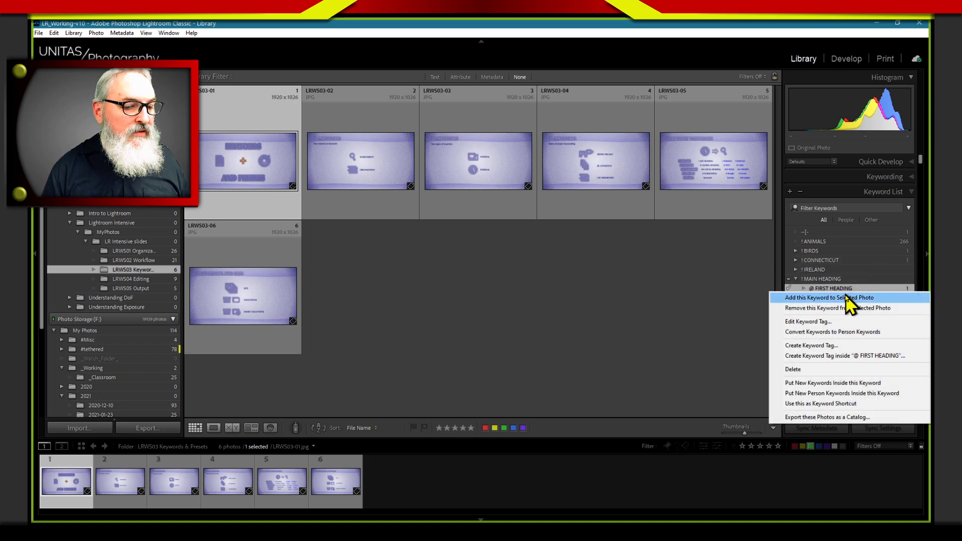
click(820, 323)
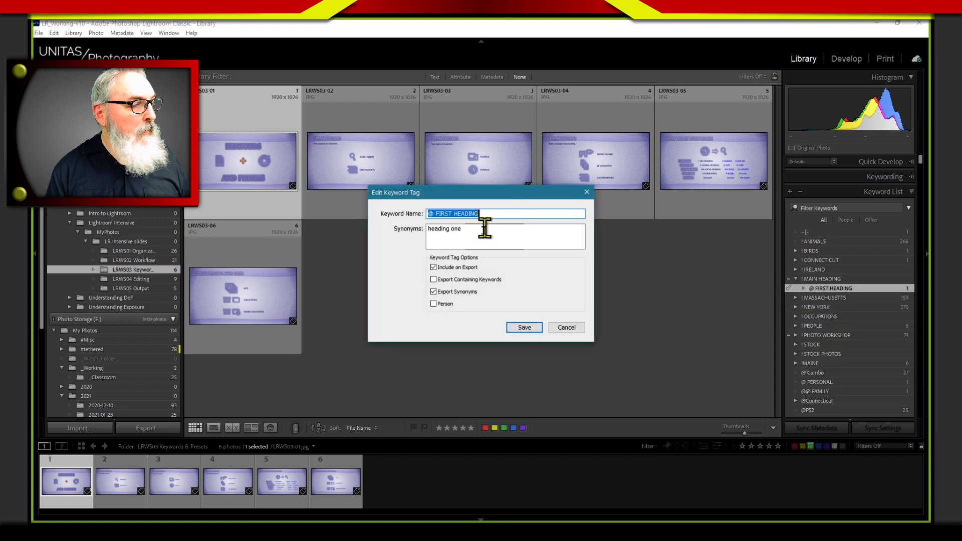
click(433, 268)
click(433, 279)
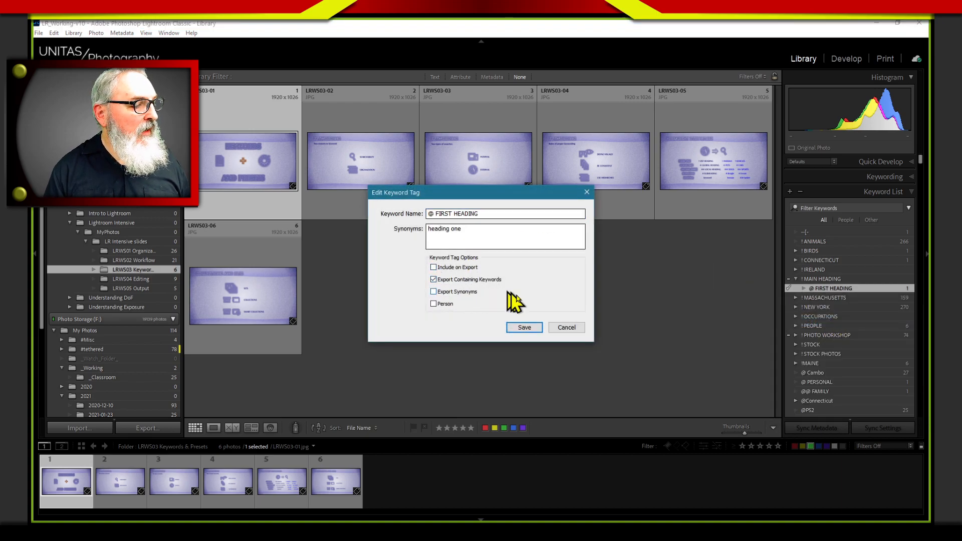
click(464, 293)
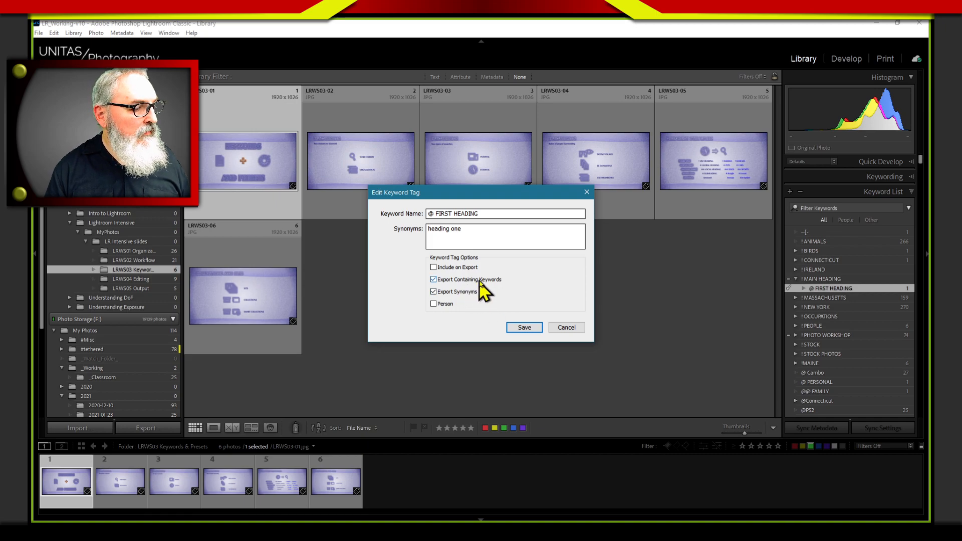
click(522, 329)
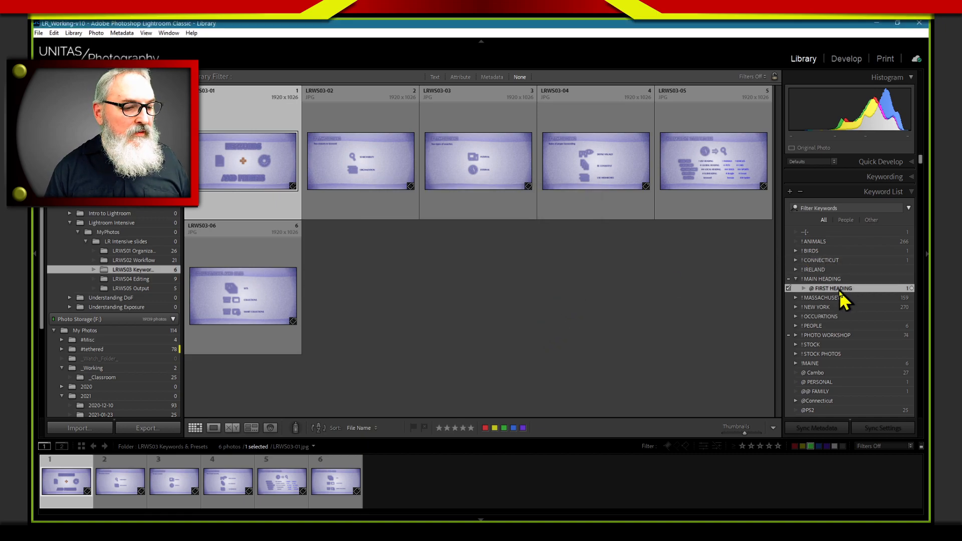
Remove the @ FIRST HEADING keyword from the selected photo, reapply it, and check the photo's keyword tags
right_click(826, 290)
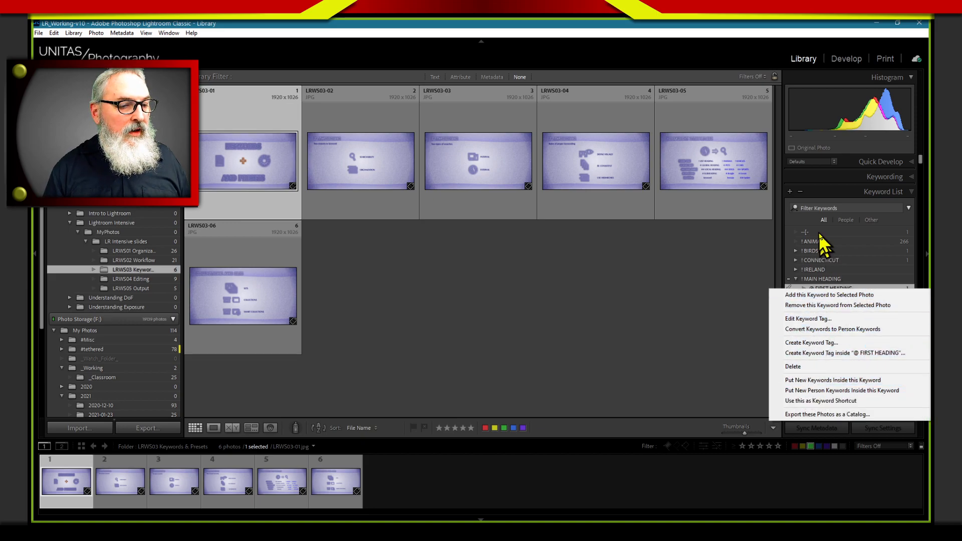
click(794, 295)
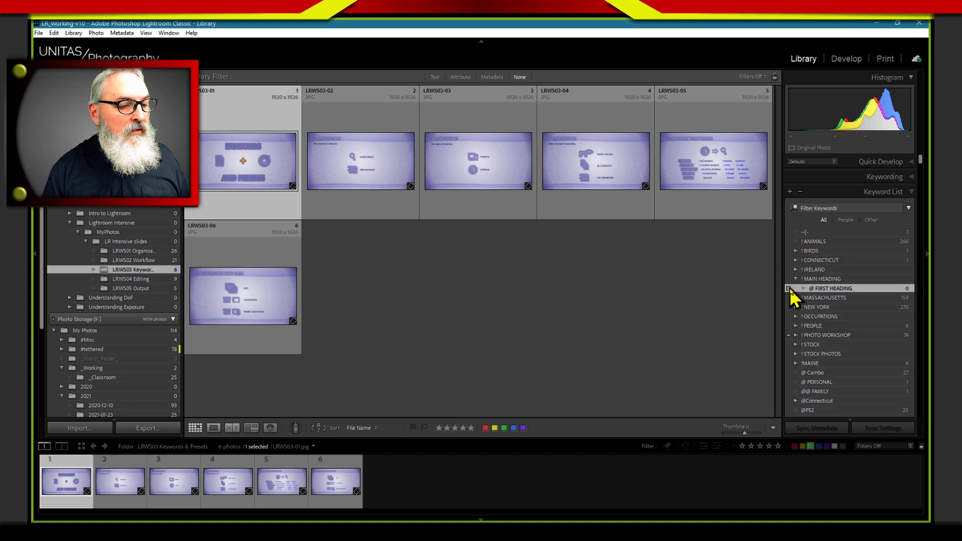
click(851, 176)
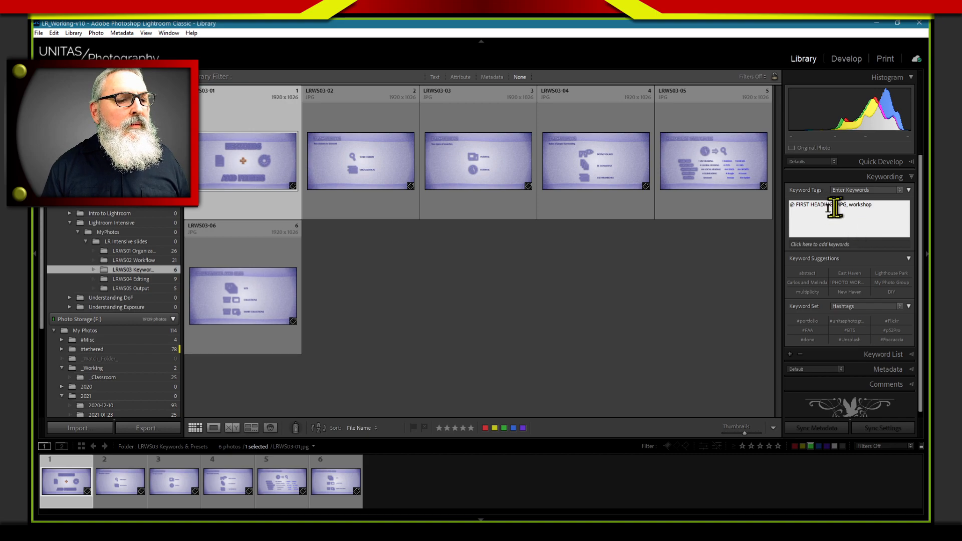
Delete @ FIRST HEADING from the selected photo's keyword tags, then assign it again from the keyword list
drag(833, 206, 756, 233)
key(Delete)
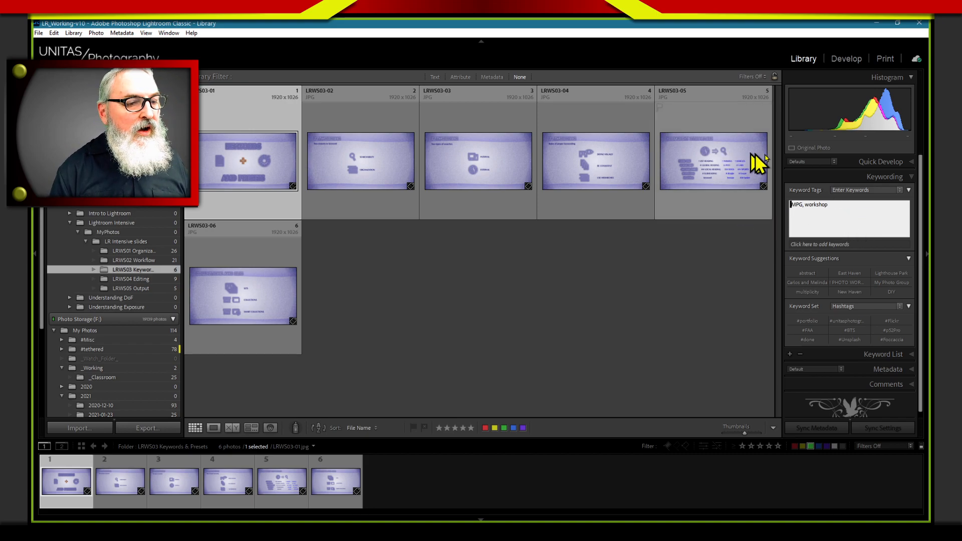
click(846, 177)
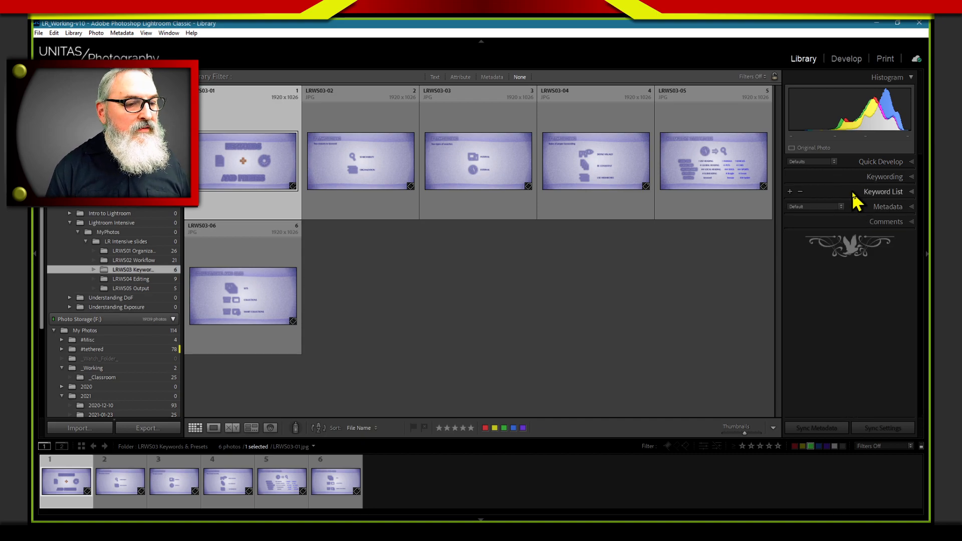
click(857, 194)
click(788, 289)
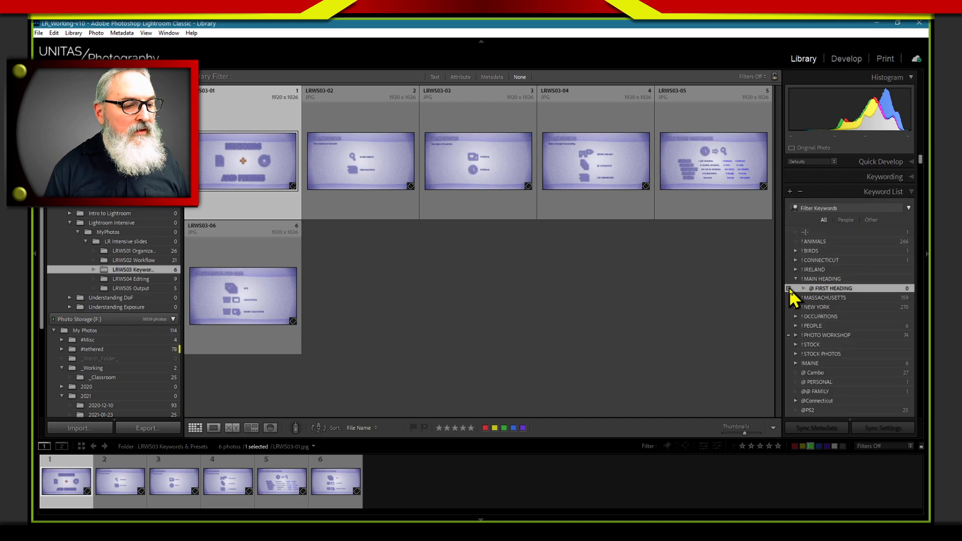
click(846, 177)
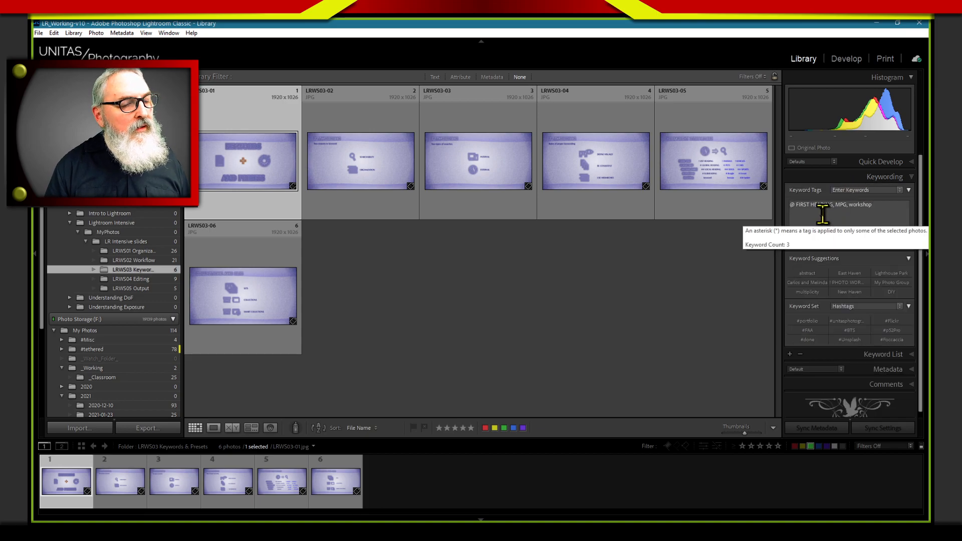
View the selected photo's keyword tags as Keywords & Containing Keywords, and as Will Export
click(891, 190)
click(864, 215)
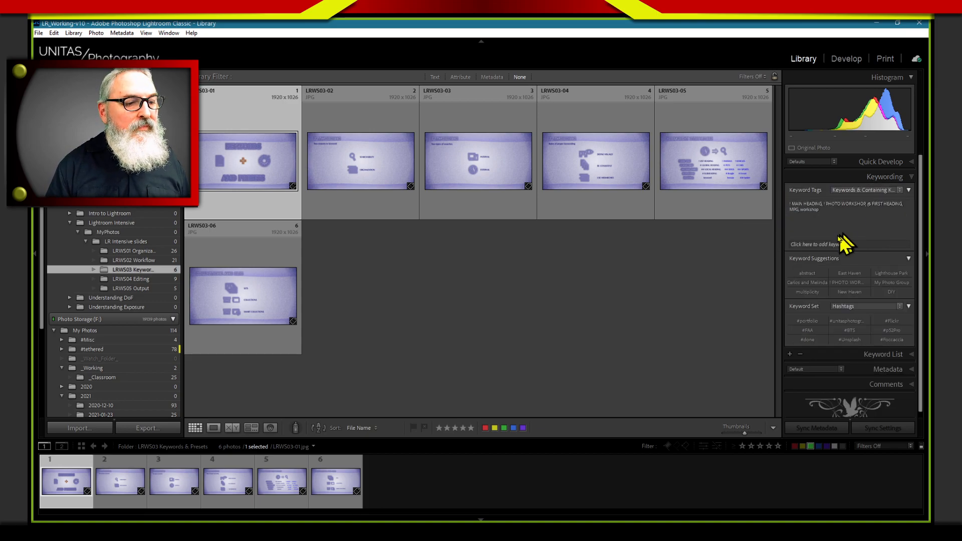
click(890, 192)
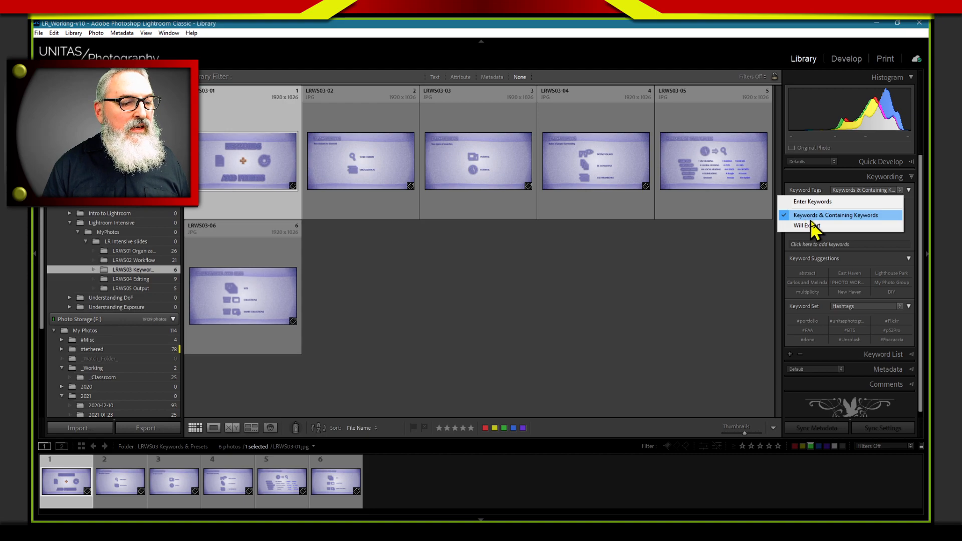
click(842, 236)
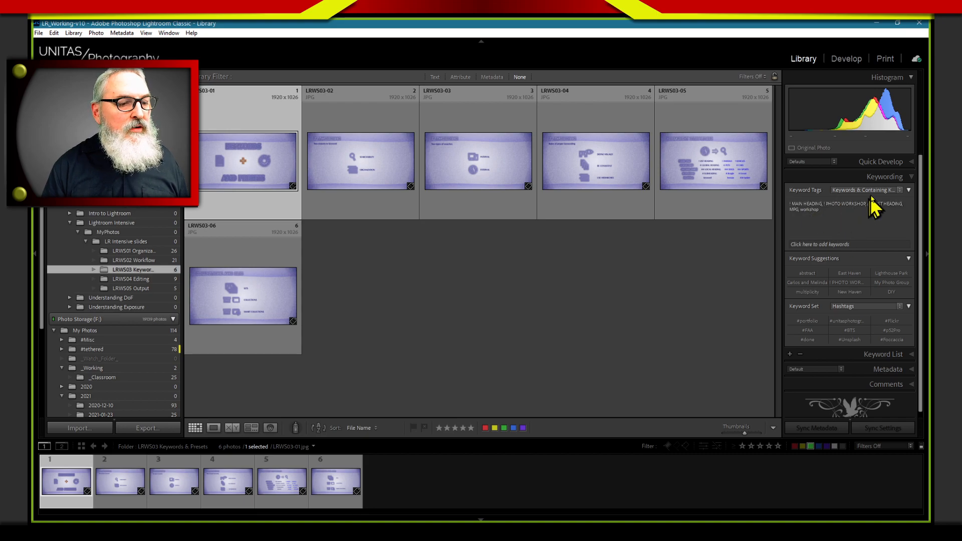
click(872, 190)
click(809, 227)
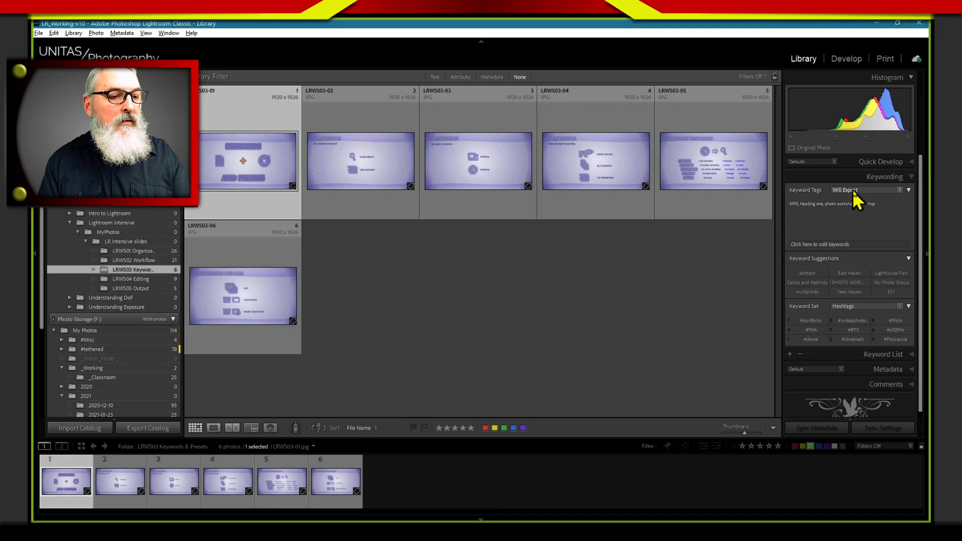
Compare the photo's Will Export keywords with its Keywords & Containing Keywords display
click(852, 195)
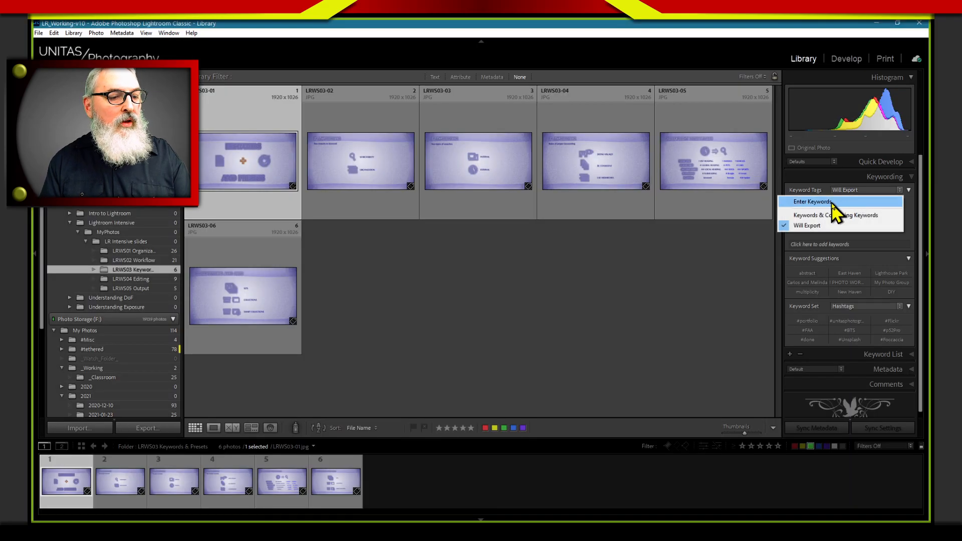
click(835, 226)
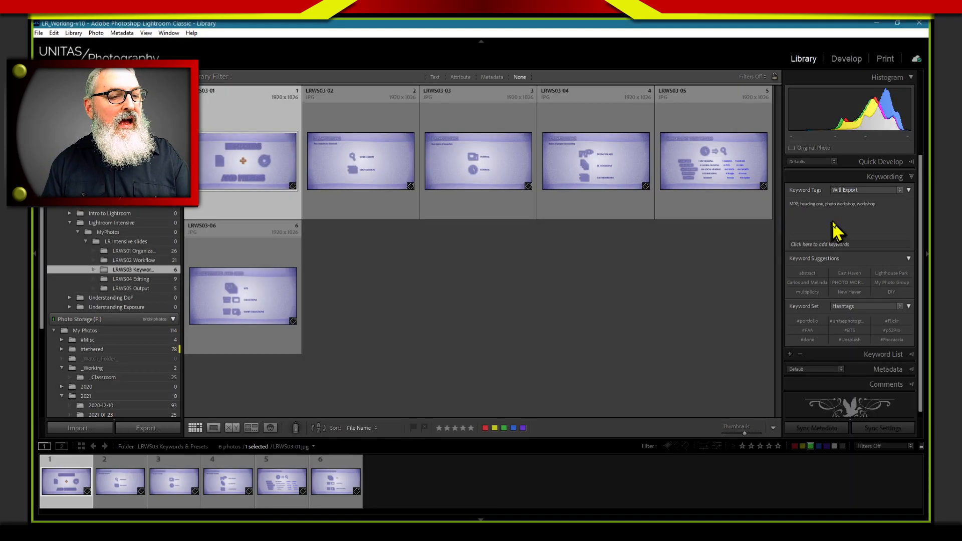
click(855, 191)
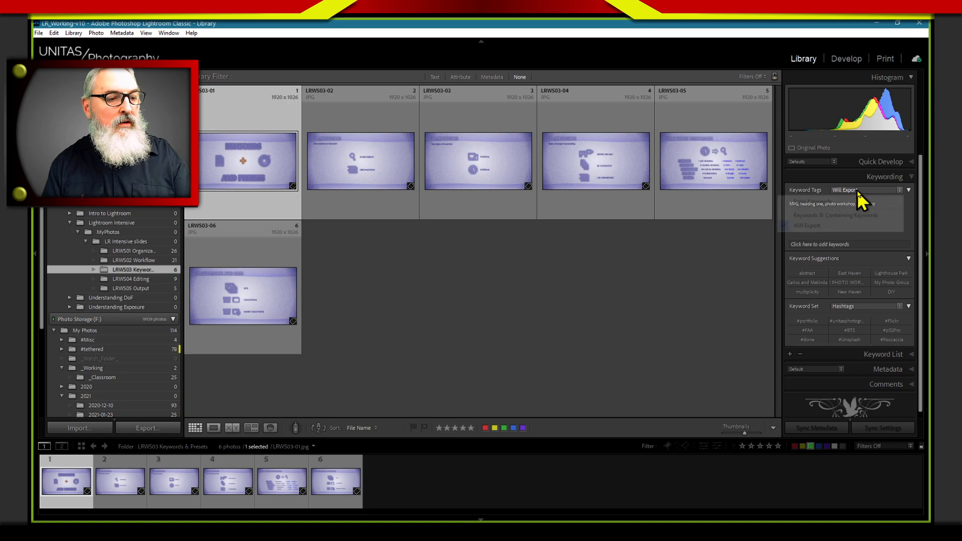
click(824, 215)
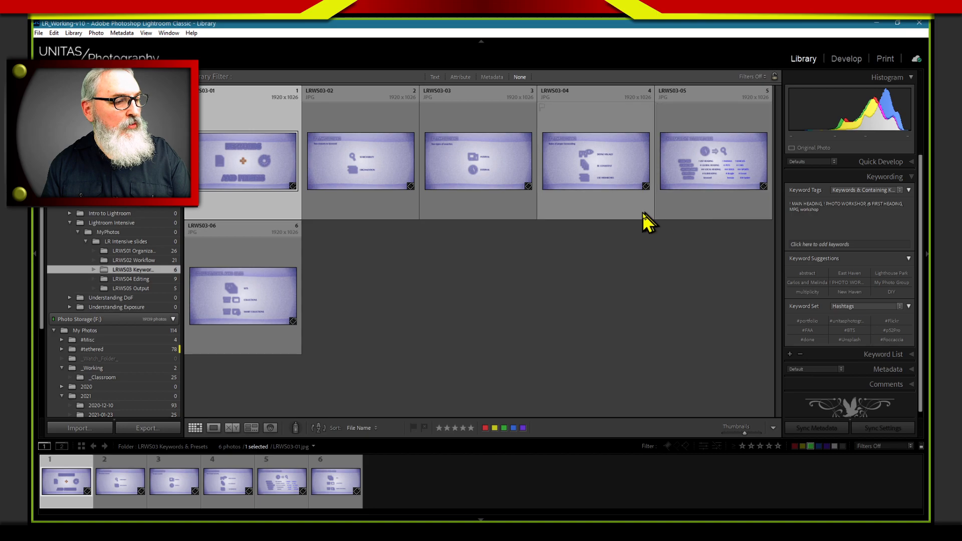
Show the photo's keyword tags in Enter Keywords mode, and leave the display set to Will Export
click(852, 192)
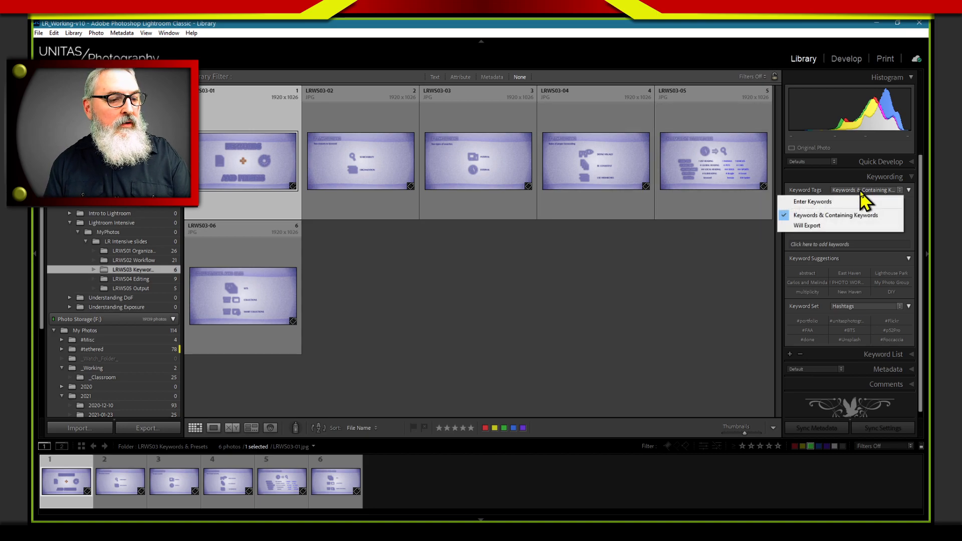
click(815, 203)
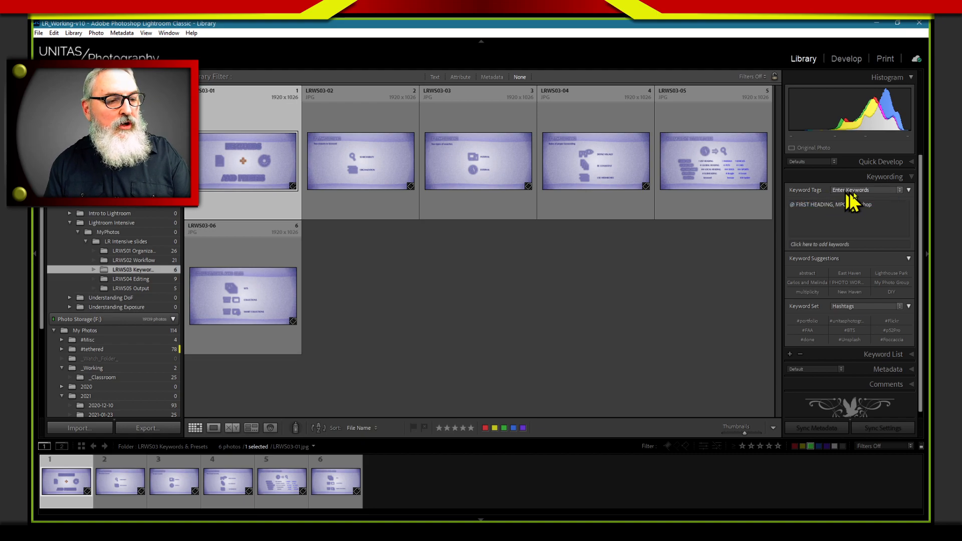
click(849, 201)
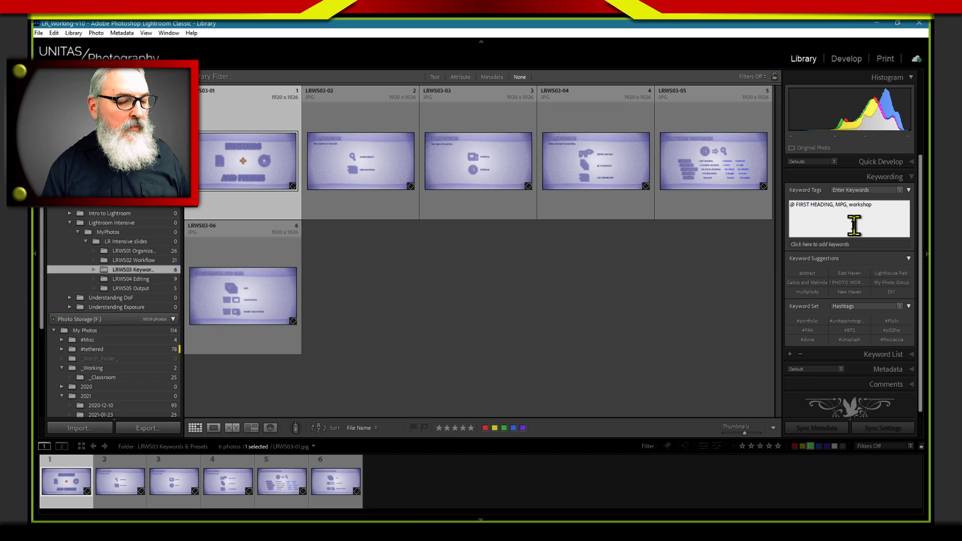
click(893, 192)
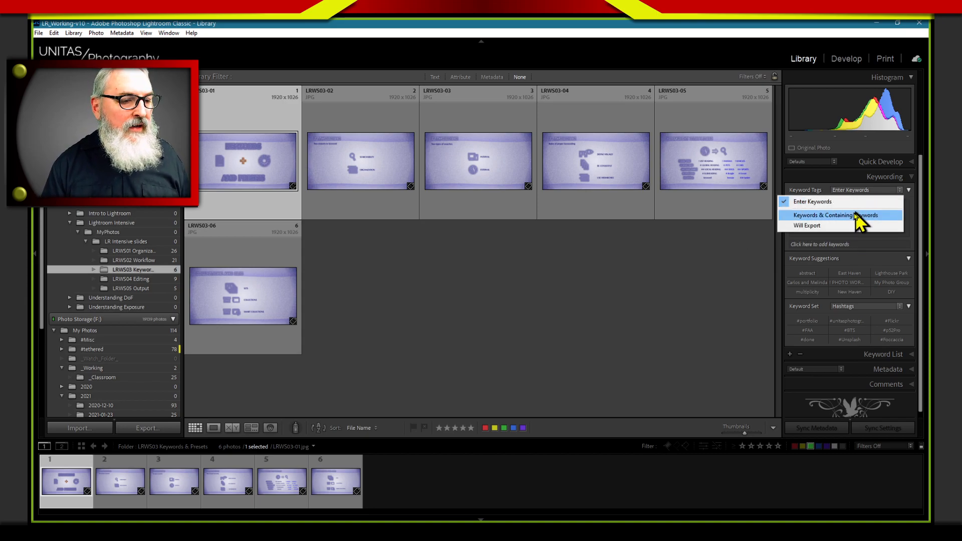
click(834, 225)
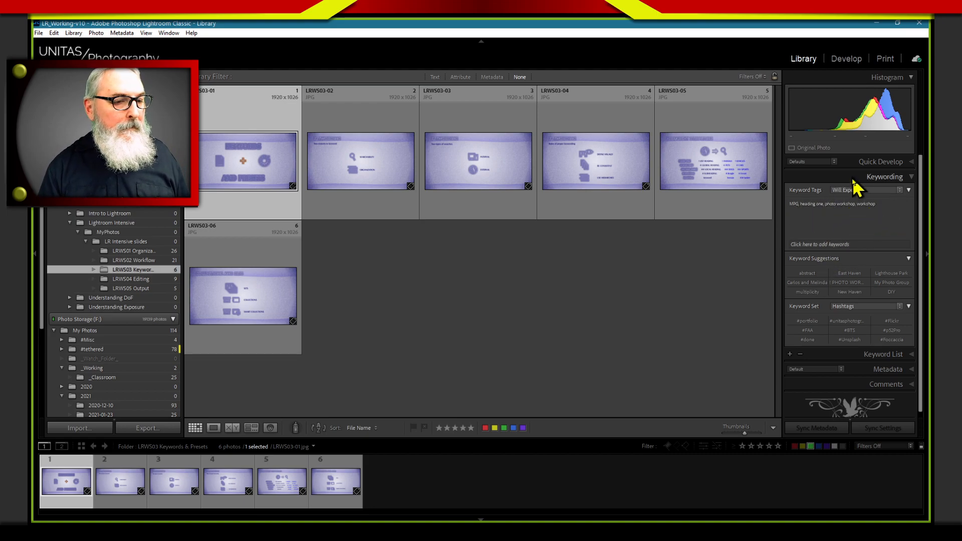
Start a new keyword tag inside @ FIRST HEADING and name it "keyword"
click(846, 354)
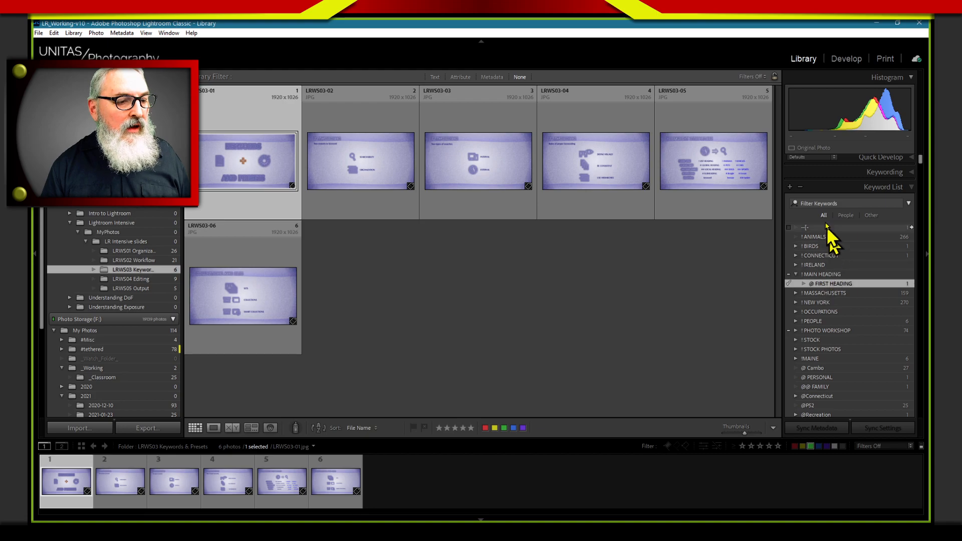
click(789, 187)
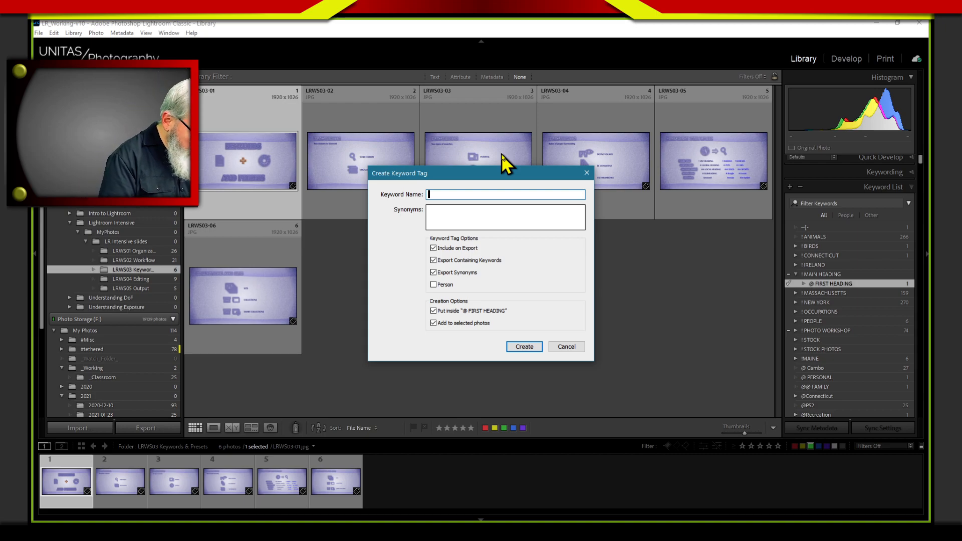
text(slide)
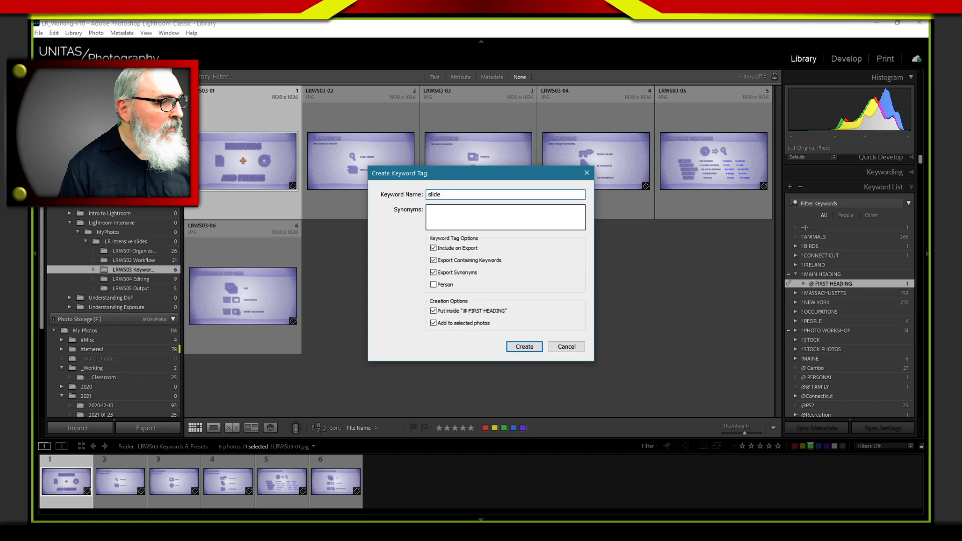
double_click(457, 194)
text(key)
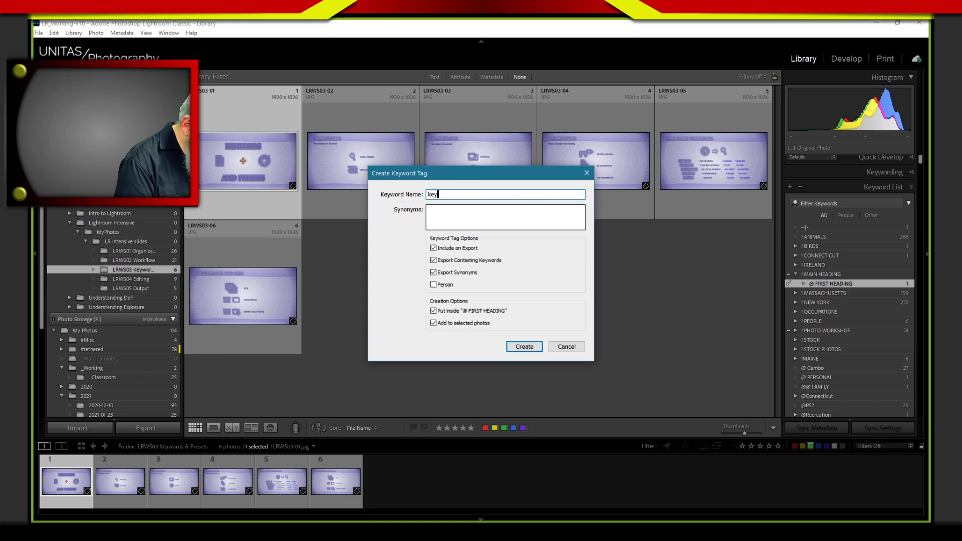
text(word)
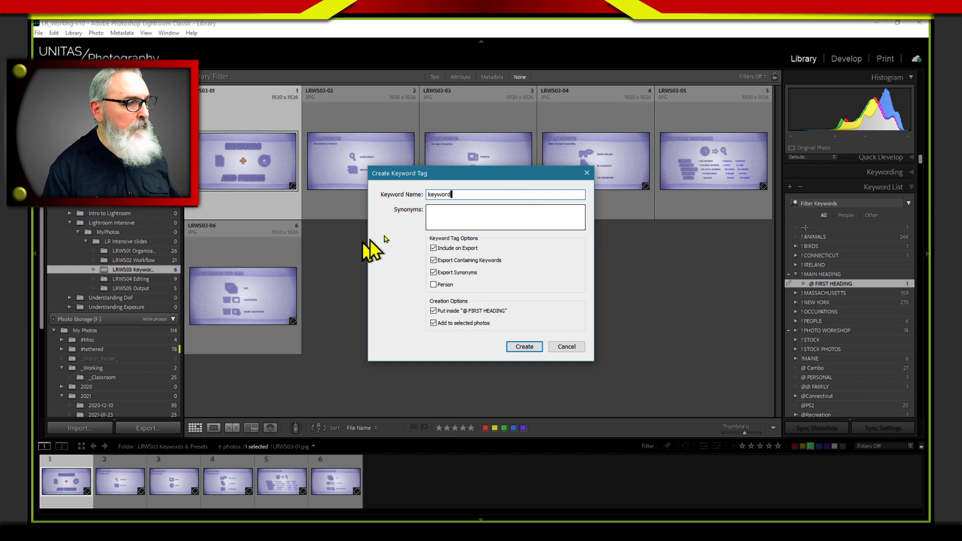
Enter the synonyms "slide, workshop" for the new keyword and create it, added to the selected photo
click(447, 211)
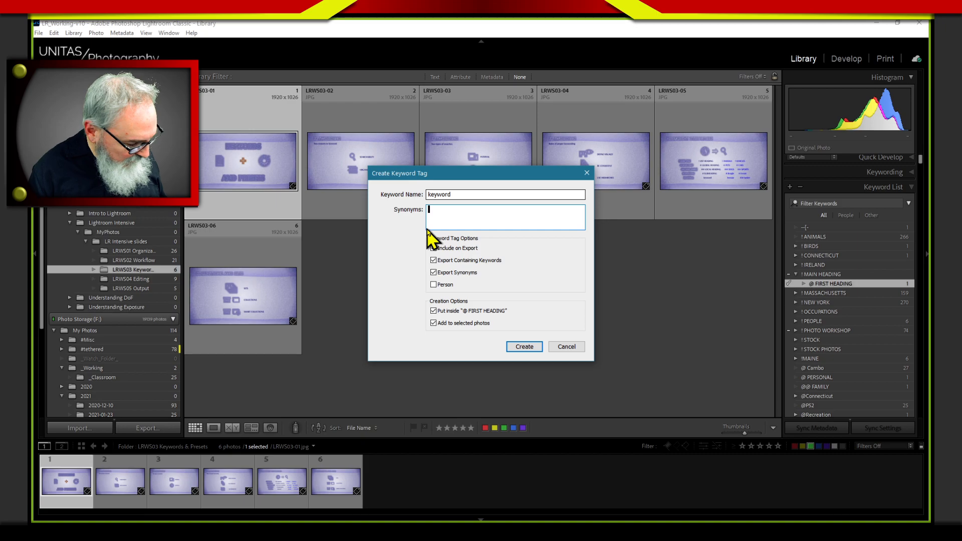
text(slide)
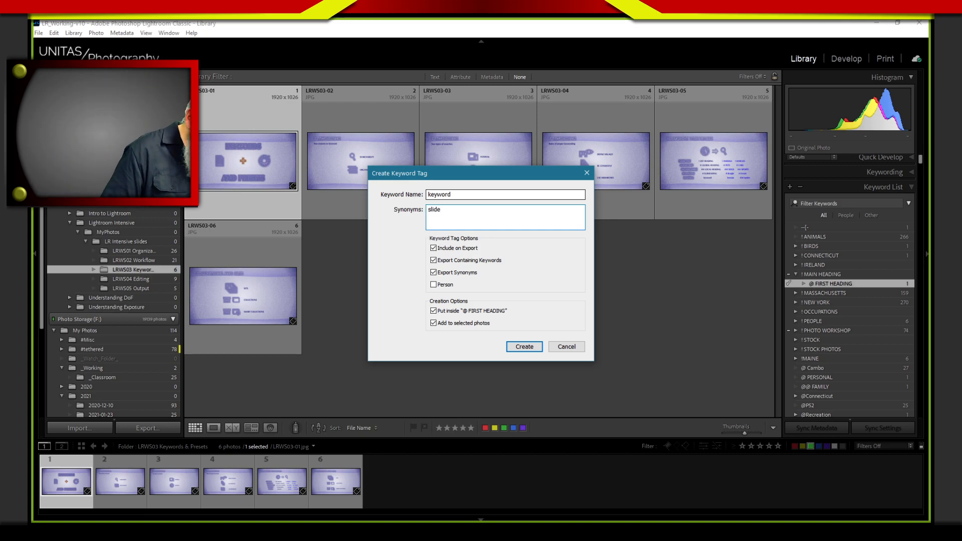
text(, wo)
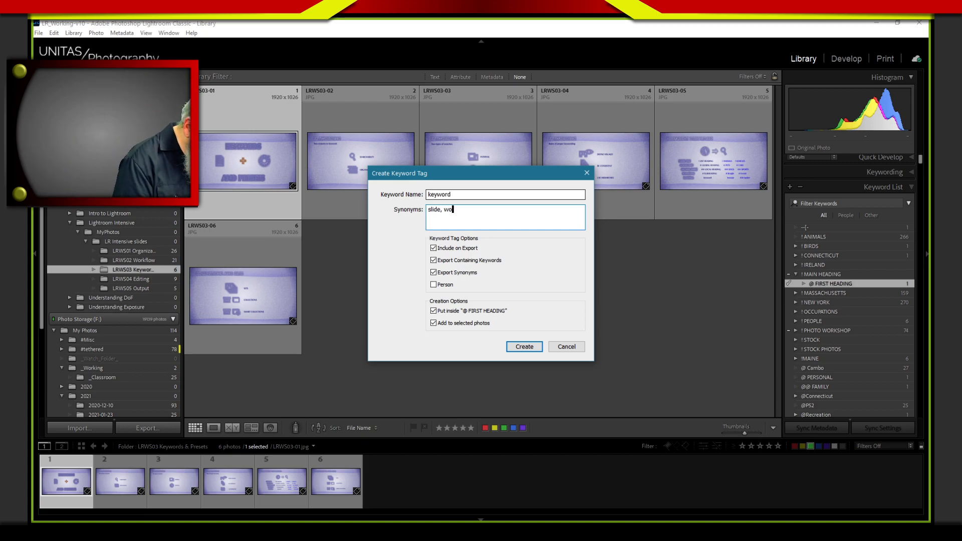
text(rkshop)
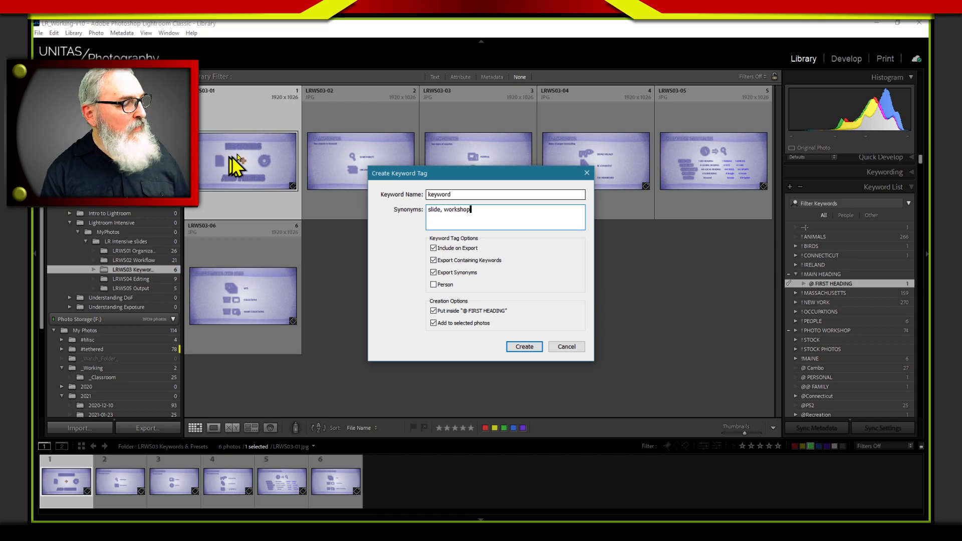
click(524, 347)
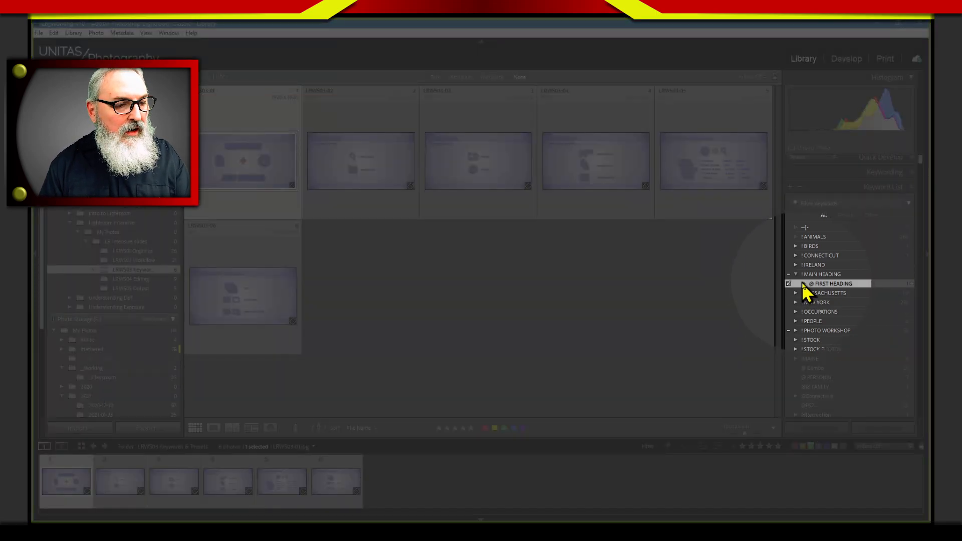
Expand @ FIRST HEADING in the keyword list and check which of the selected photo's keywords will export
click(802, 284)
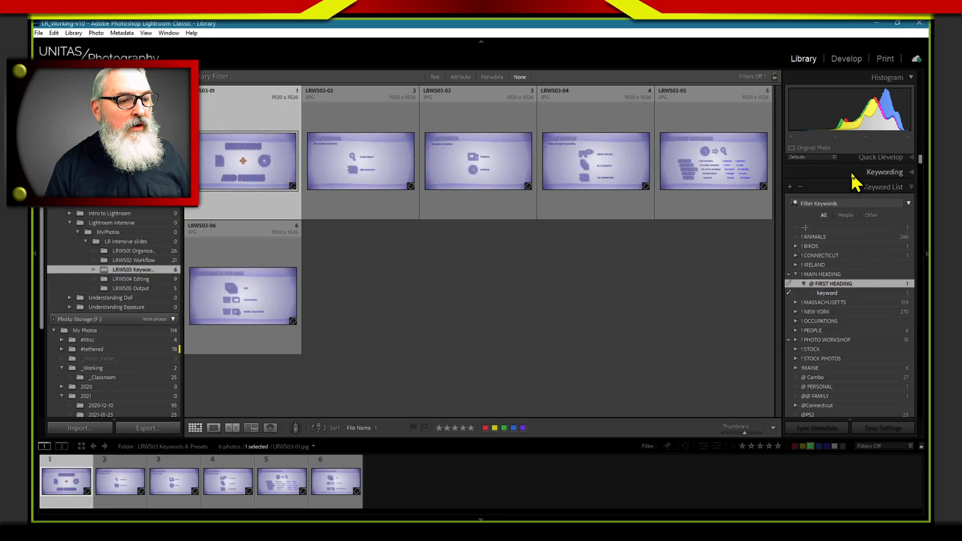
click(863, 172)
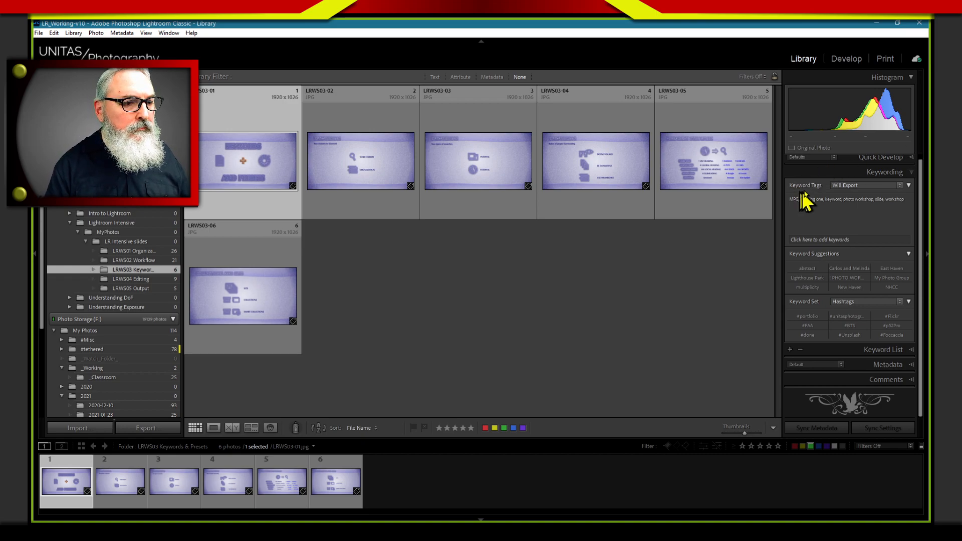
click(858, 172)
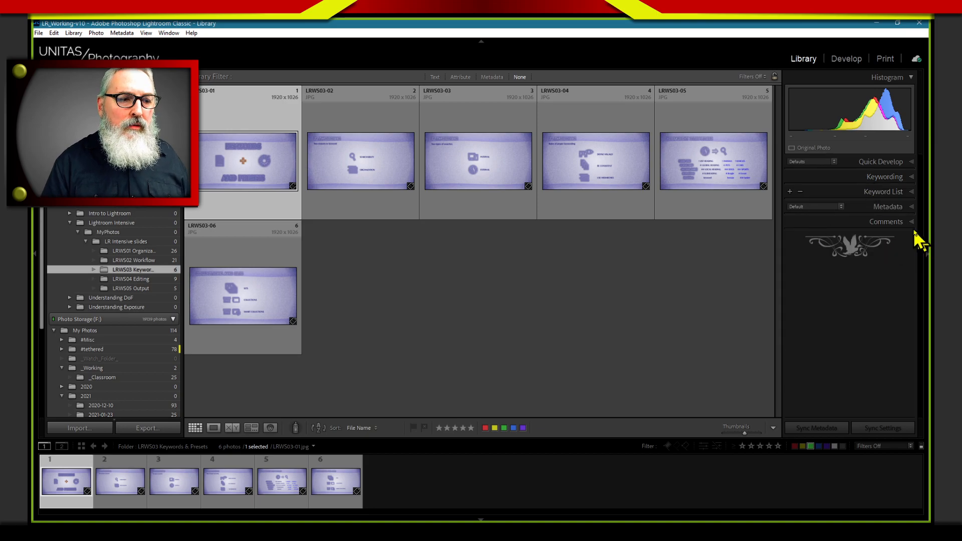
Find the cheesecake keyword in the keyword list and display all photos tagged with it
click(871, 192)
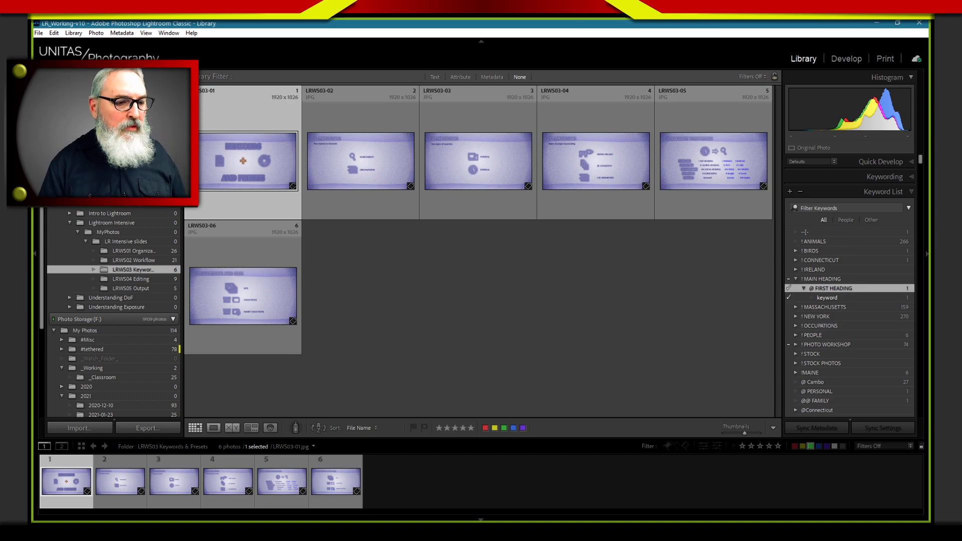
drag(918, 158, 918, 200)
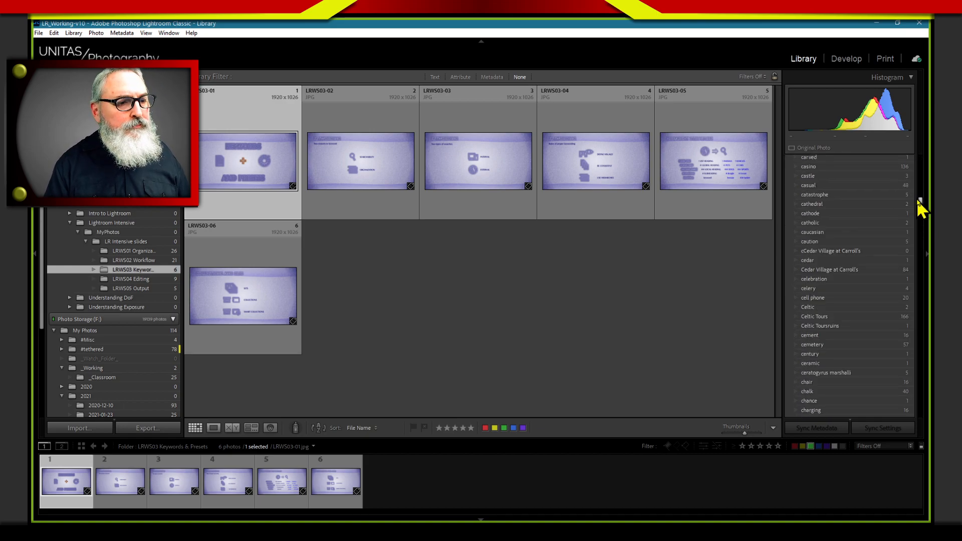
scroll(917, 200, down, 5)
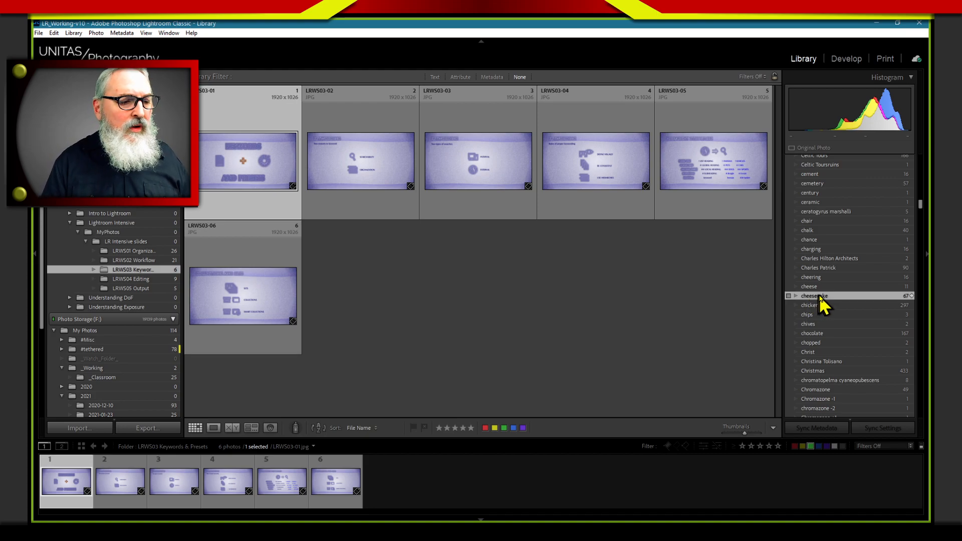
click(911, 295)
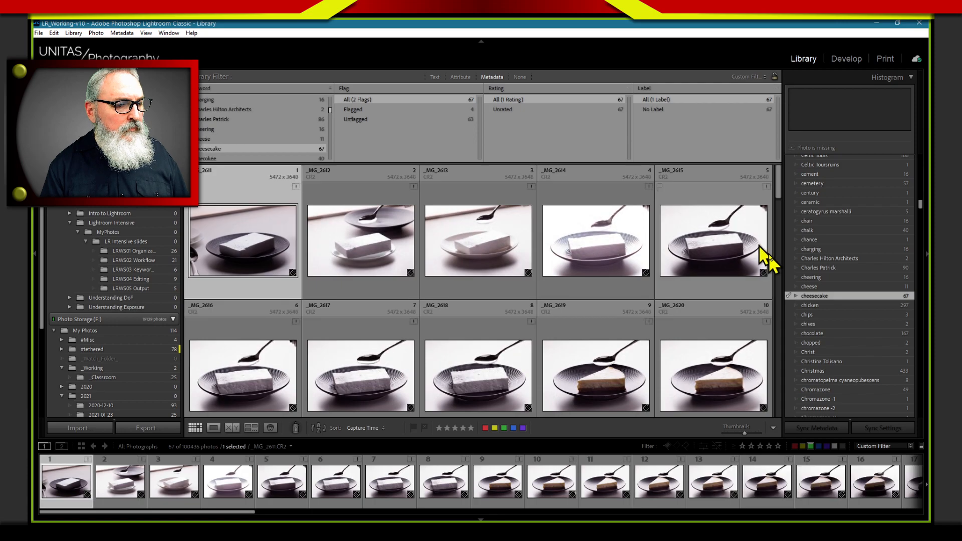
Open the cheesecake keyword tag for editing and enter the synonyms "cake, desert, pastrie"
right_click(820, 298)
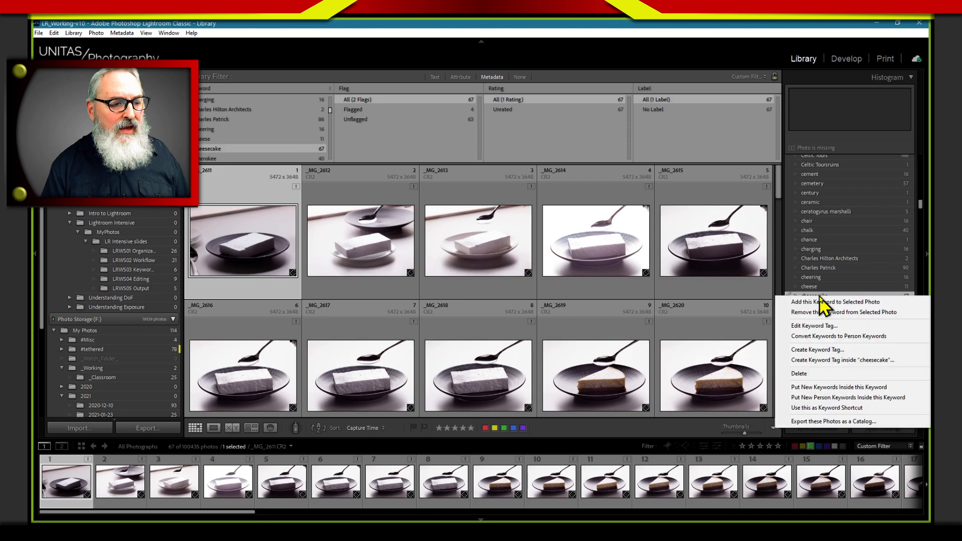
click(817, 326)
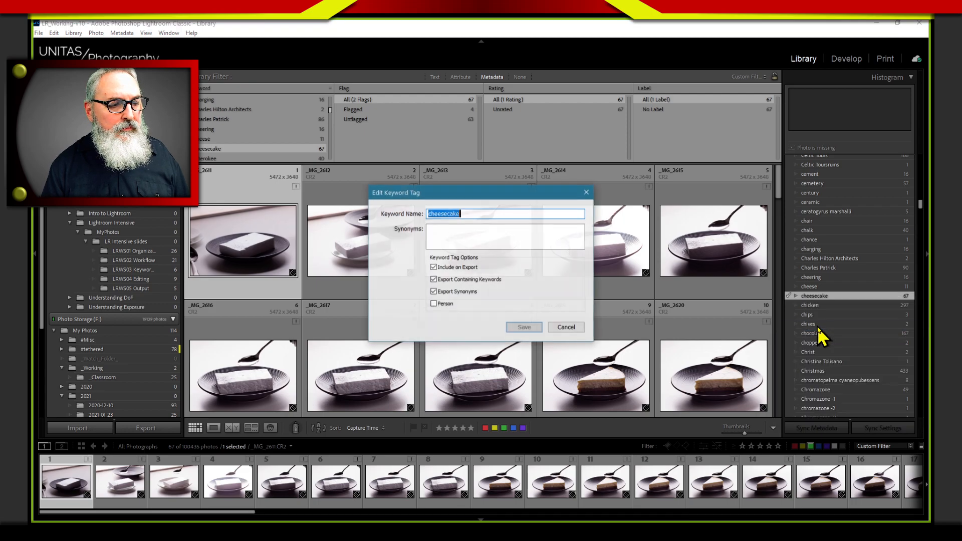
click(491, 231)
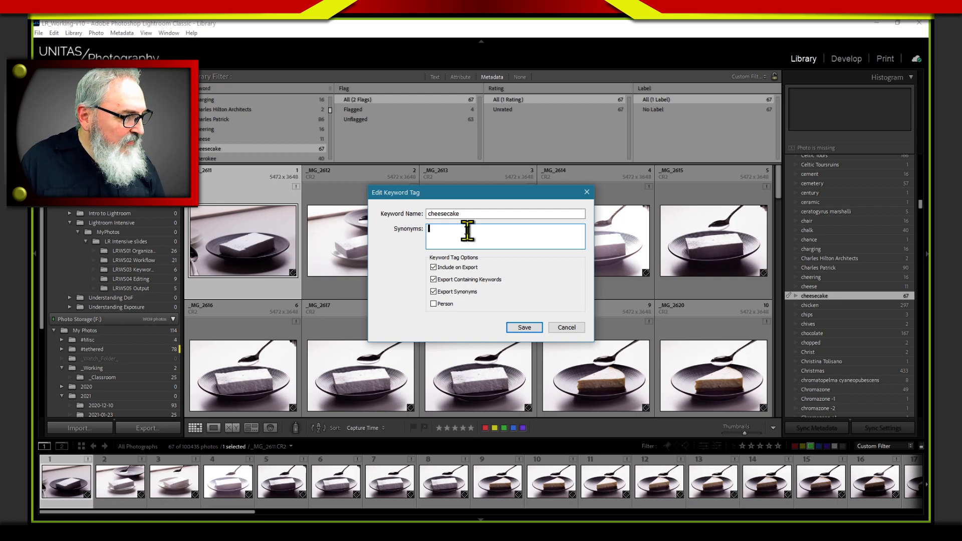
text(cak)
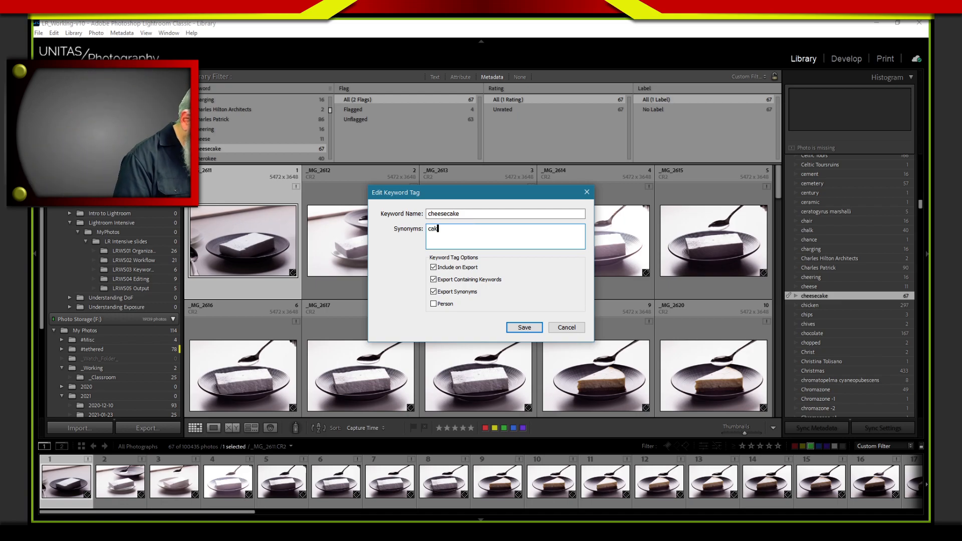
text(e, desert)
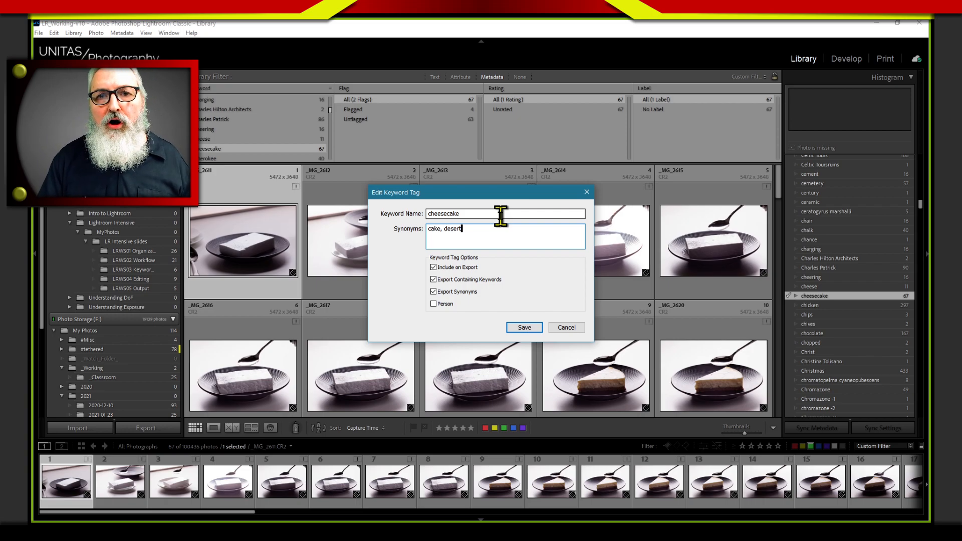
text(,)
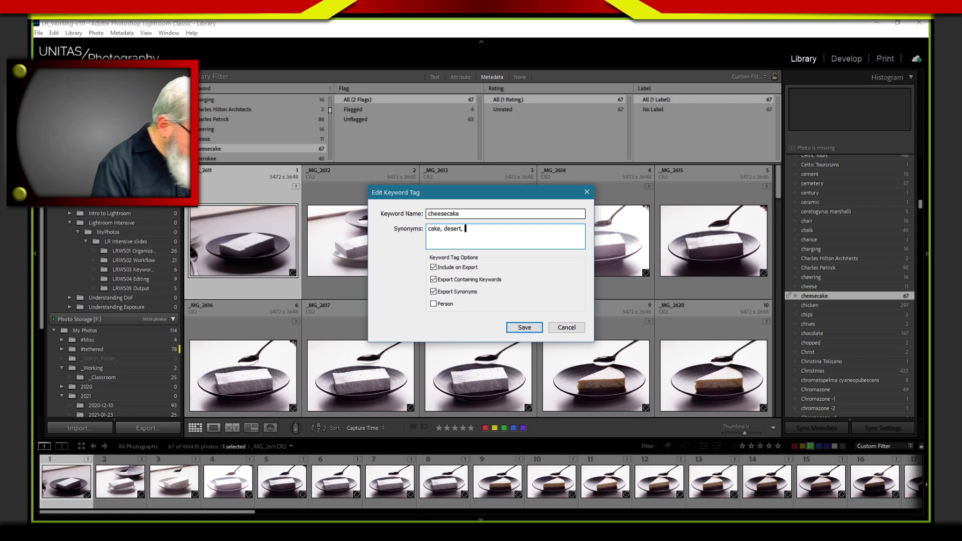
text(pas)
key(BackSpace)
text(trie)
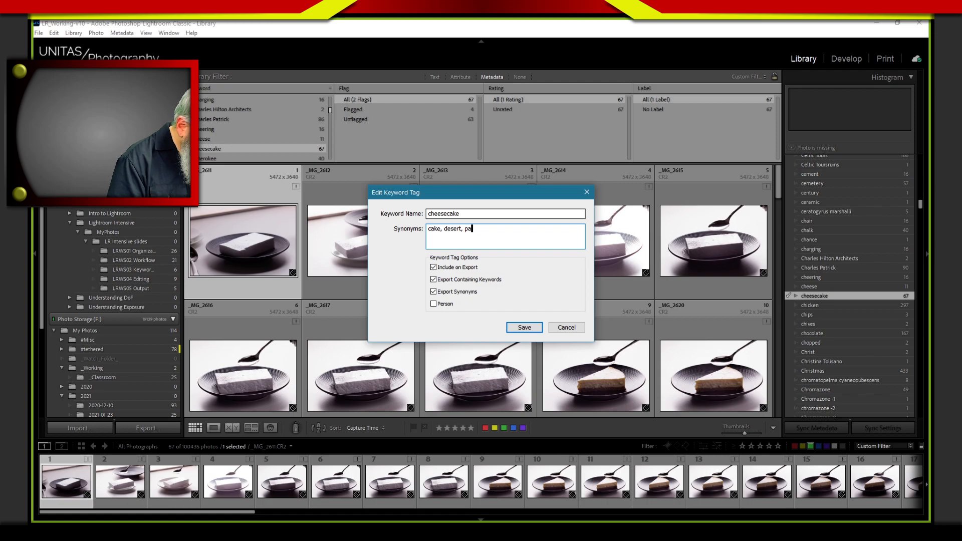
click(471, 229)
text(s)
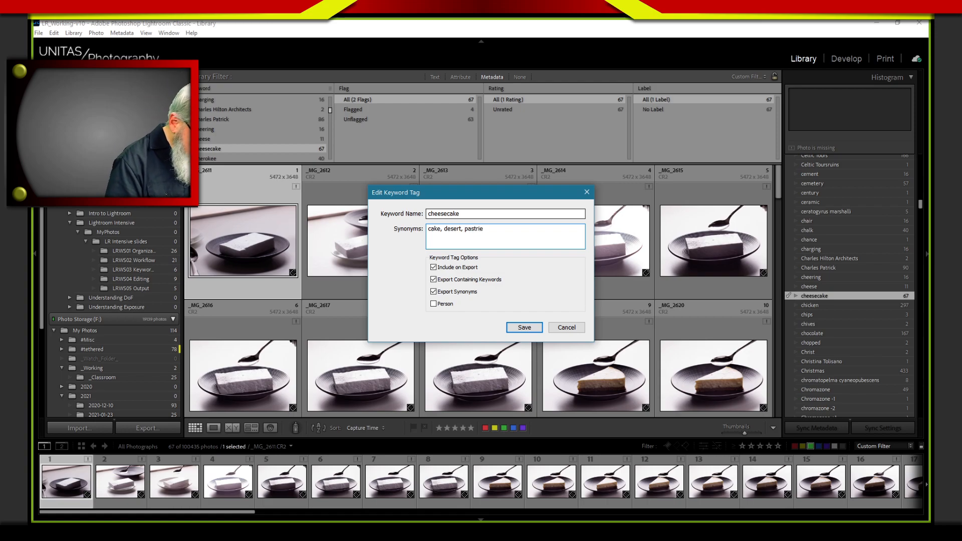
Add "delicious, creamy" to the end of the cheesecake synonyms and save the keyword tag
key(End)
text(, )
text(de)
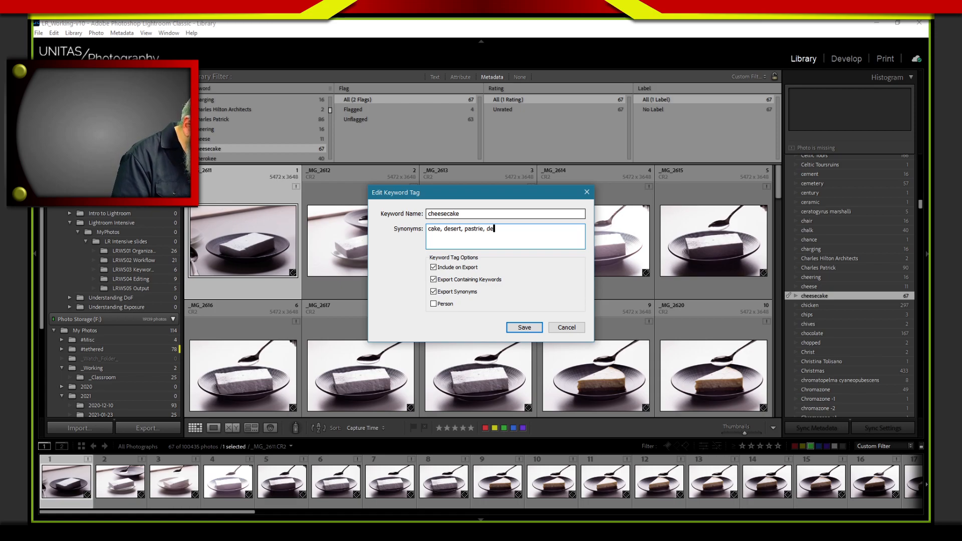
text(licious,)
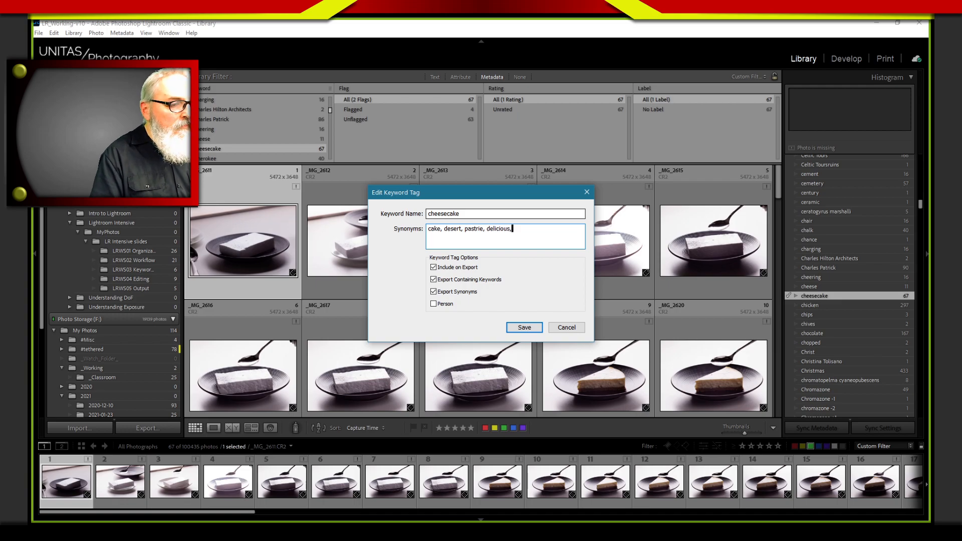
text( creamy)
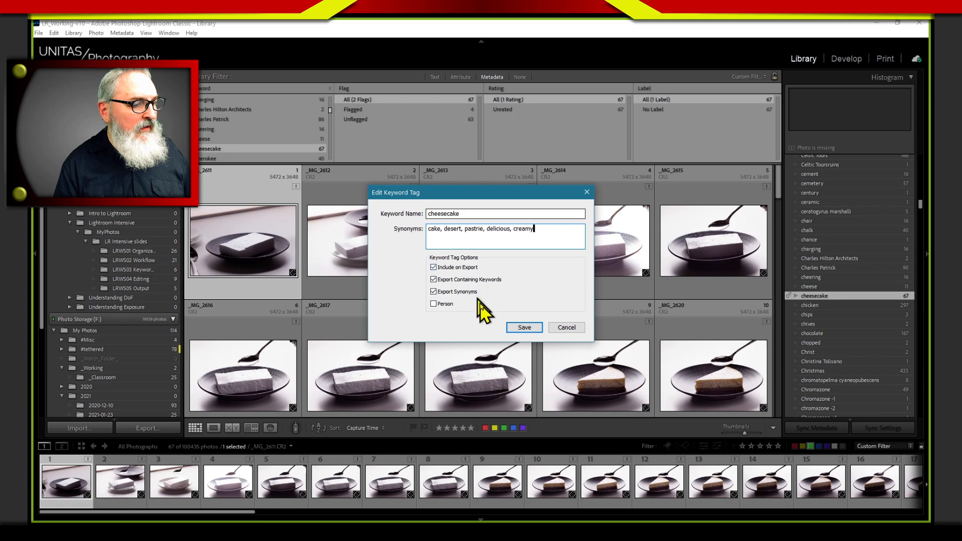
click(524, 327)
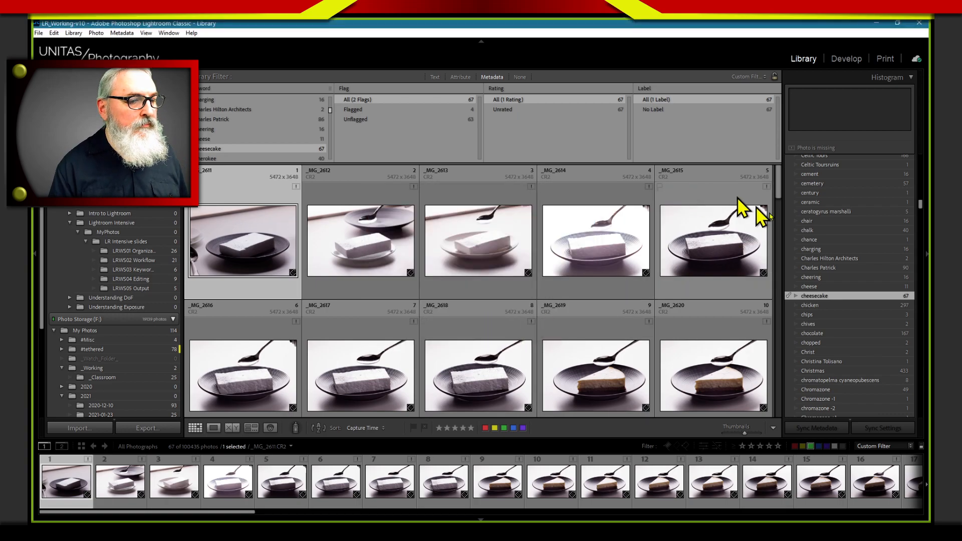
Switch the selected photo's keyword tags display to Enter Keywords and back to Will Export to check its exported keywords
scroll(844, 346, up, 4)
drag(920, 203, 919, 154)
click(851, 179)
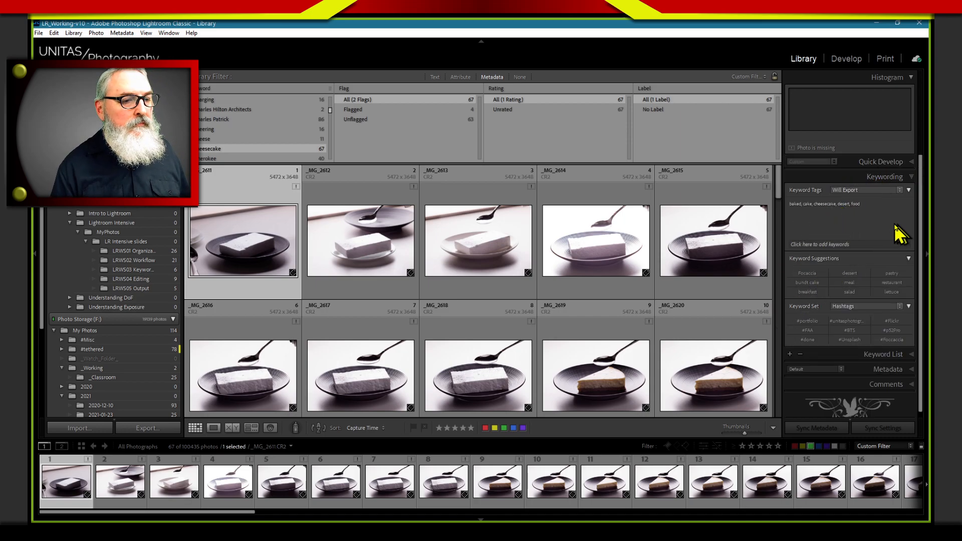
click(871, 191)
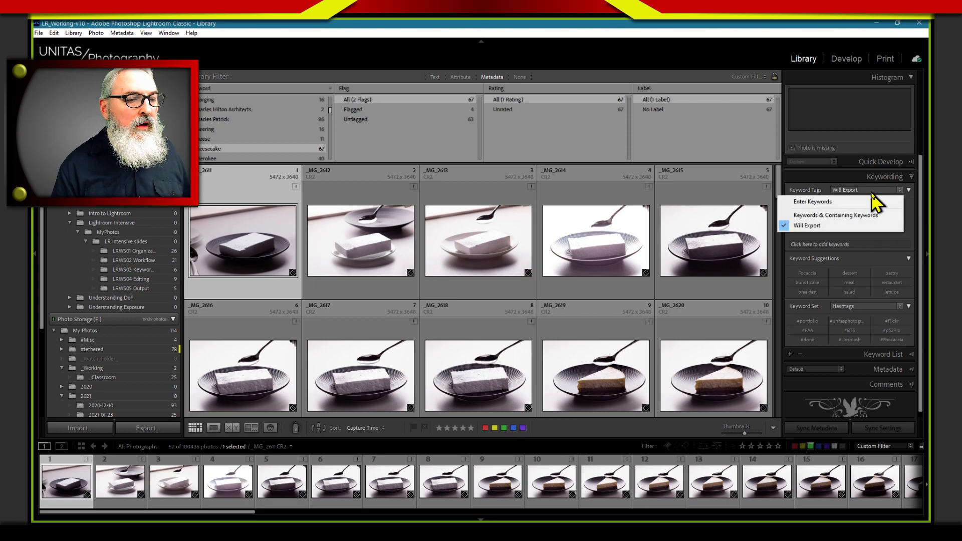
click(871, 201)
click(874, 191)
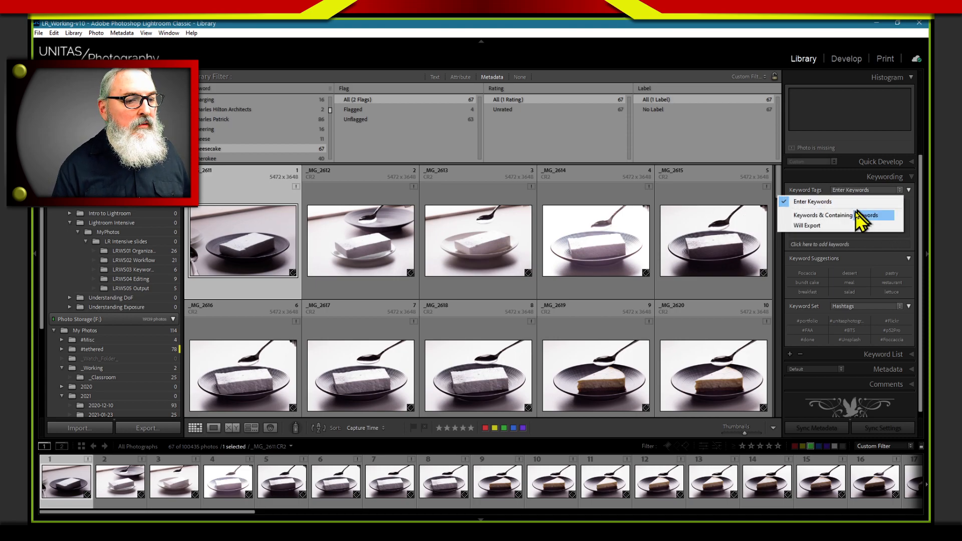
click(851, 226)
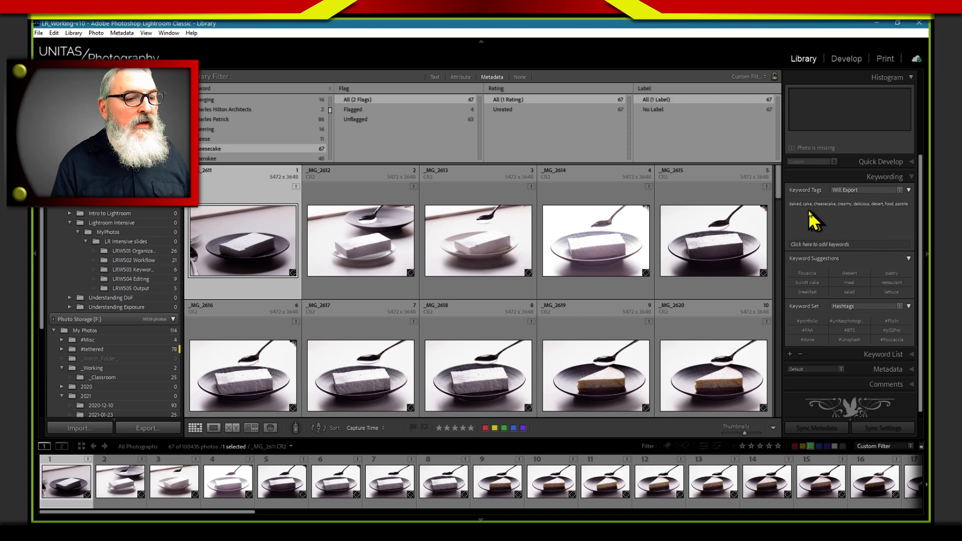
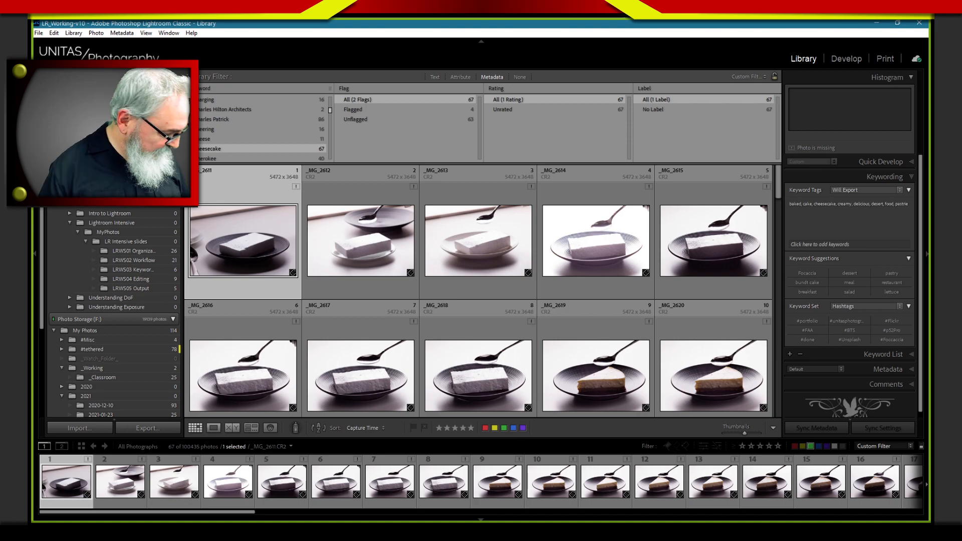
Switch from Lightroom Classic to the browser showing the Keyword Export 2021 spreadsheet in Google Sheets
key(alt+Tab)
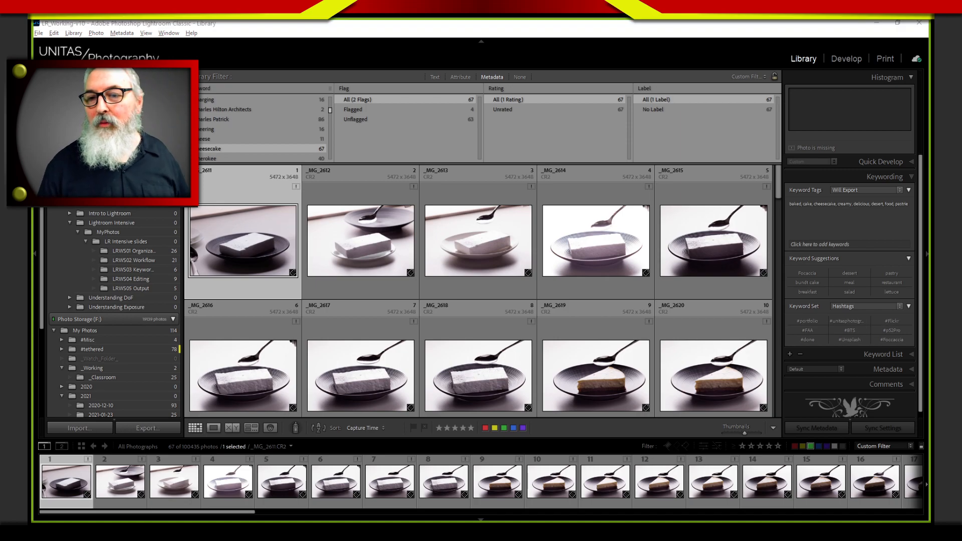
key(alt+Tab)
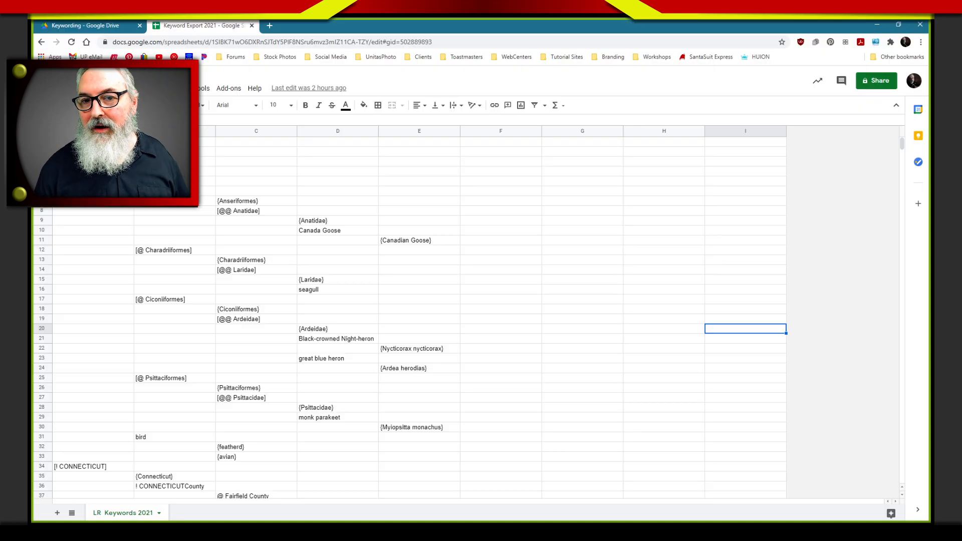
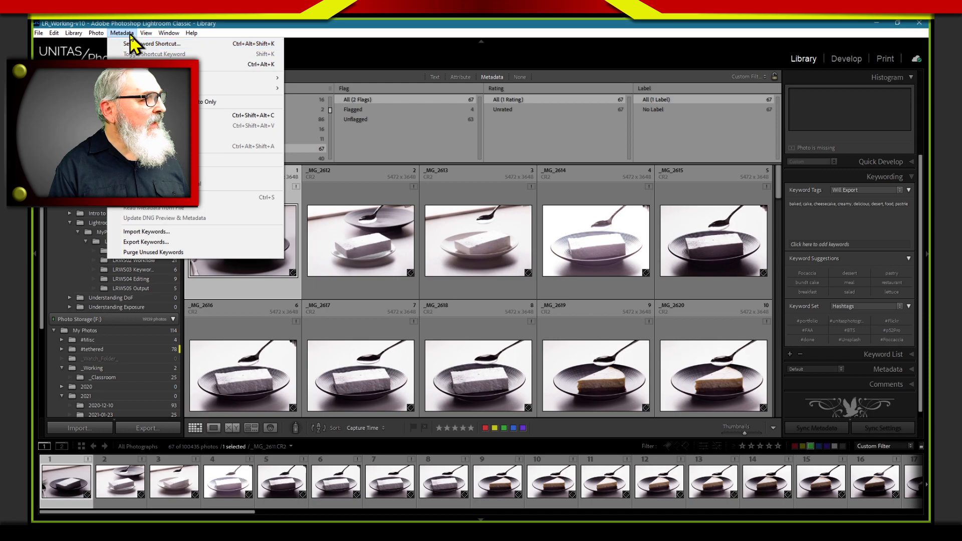
Open the keyword export dialog to view the save location on the Desktop, and close it without exporting
click(160, 242)
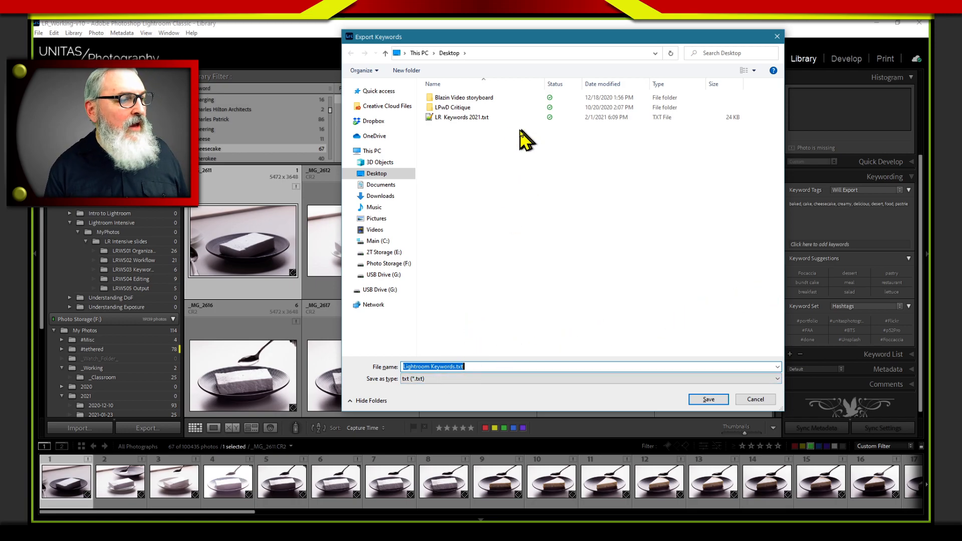
click(490, 127)
click(755, 399)
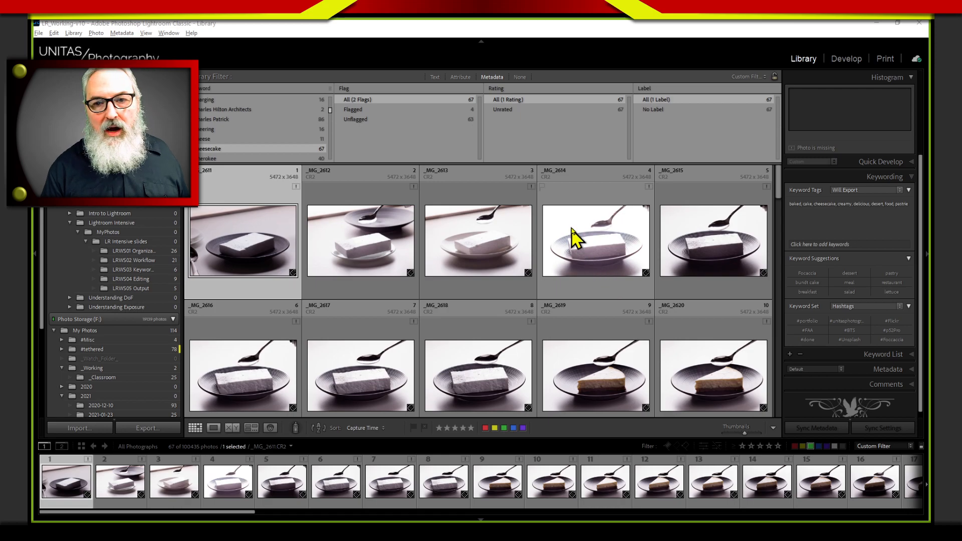
Switch to the Keyword Export 2021 spreadsheet, view the upload option for importing a file, and close the import dialog
key(alt+Tab)
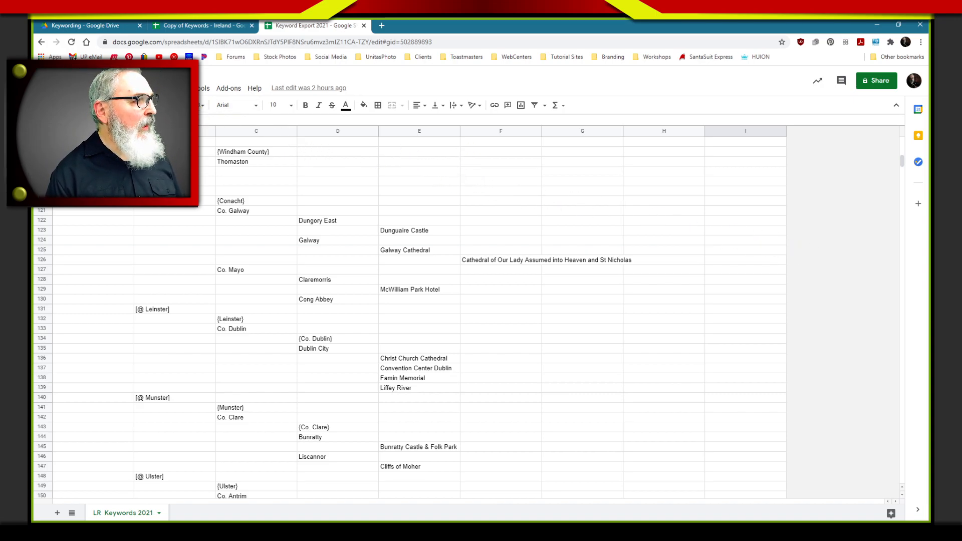
click(68, 88)
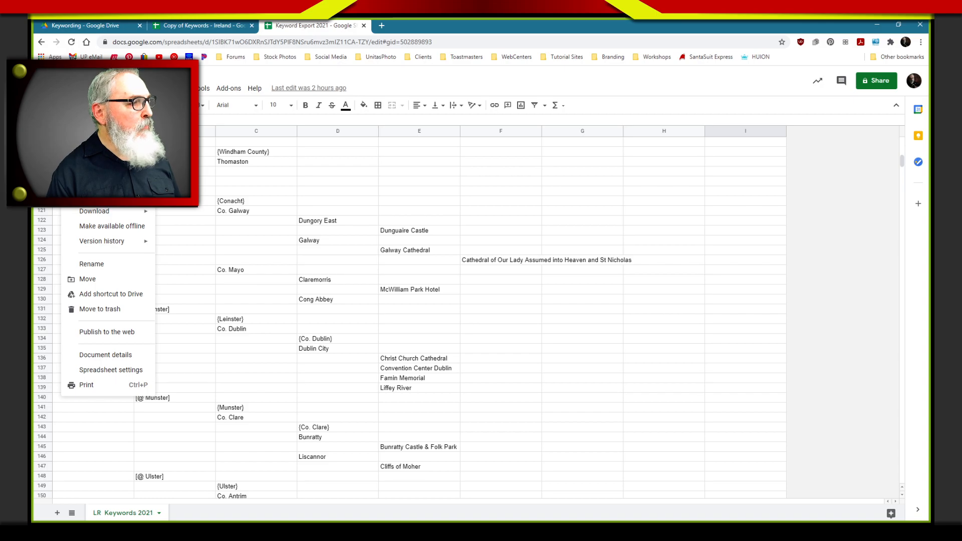
click(95, 158)
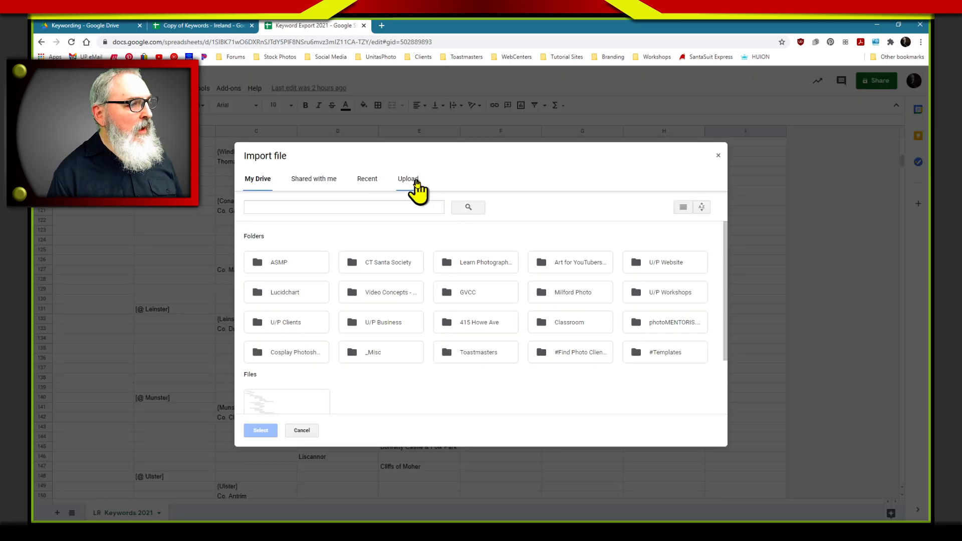
click(415, 184)
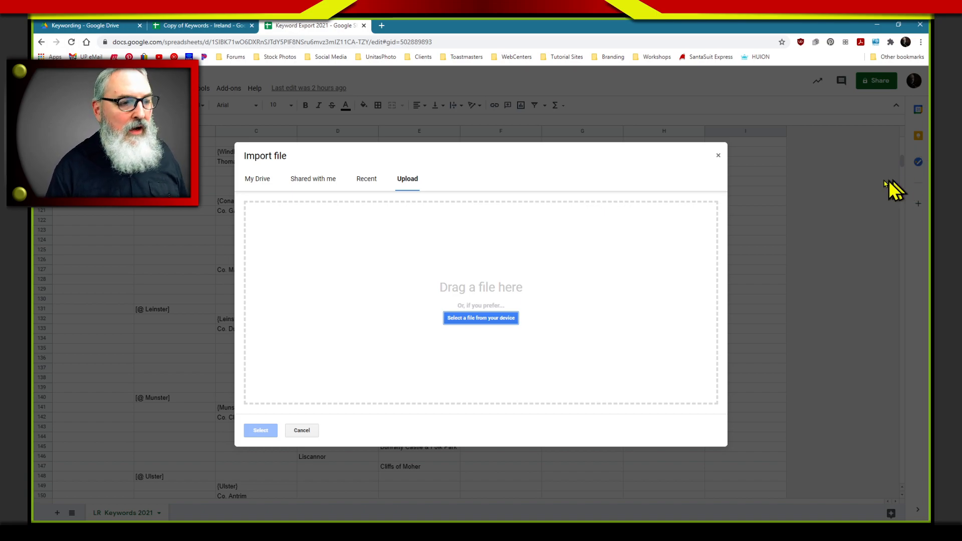
click(716, 161)
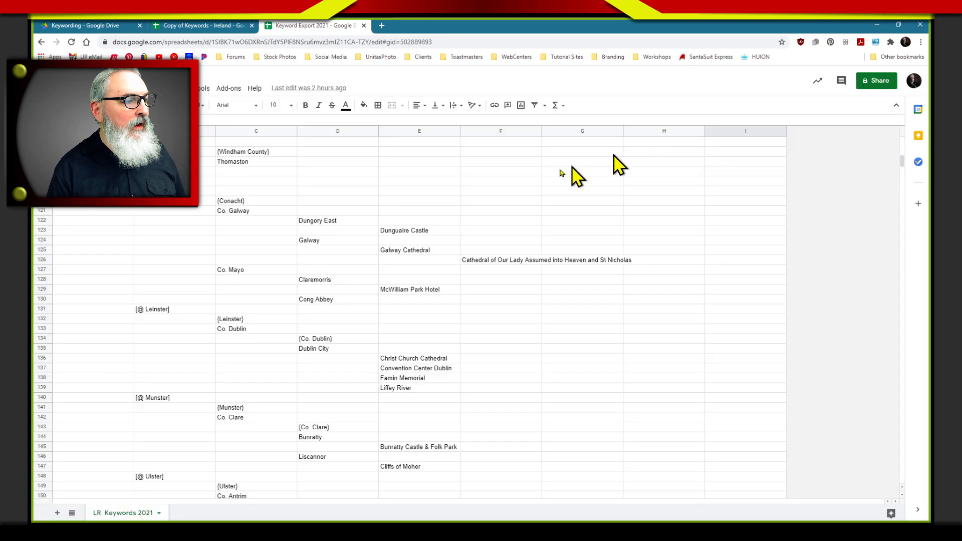
Examine the start of the exported keyword list and its column levels, selecting the {bird} cell under [! BIRDS]
scroll(295, 231, up, 3)
scroll(296, 231, up, 20)
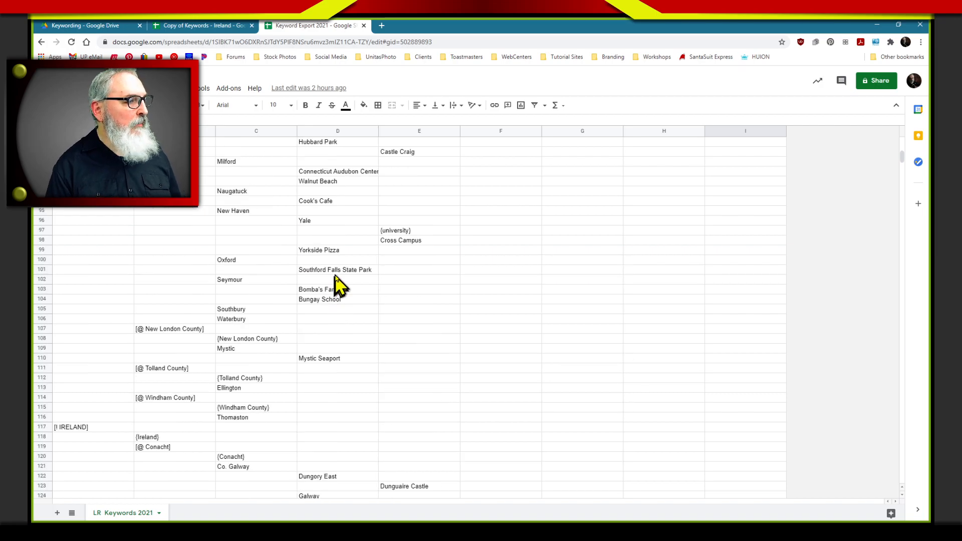
scroll(323, 313, up, 5)
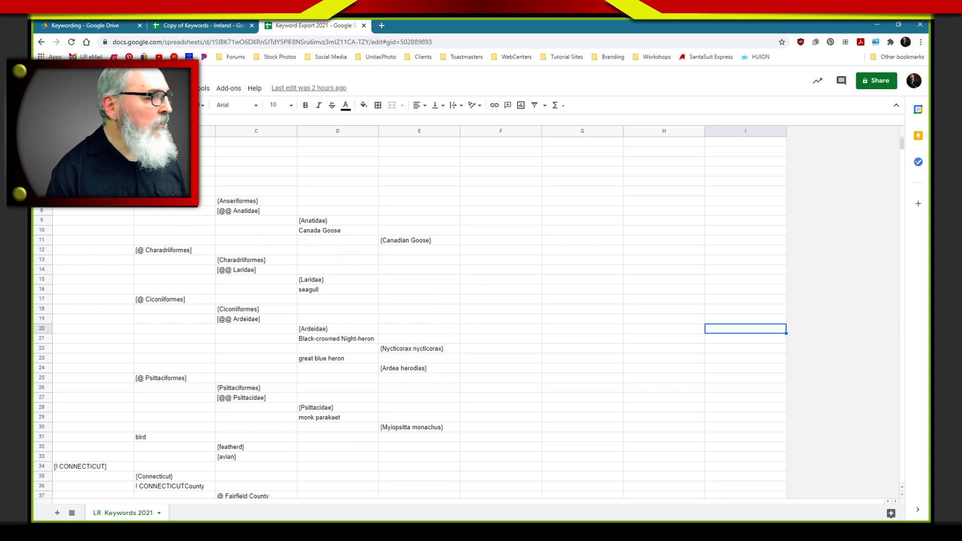
click(93, 141)
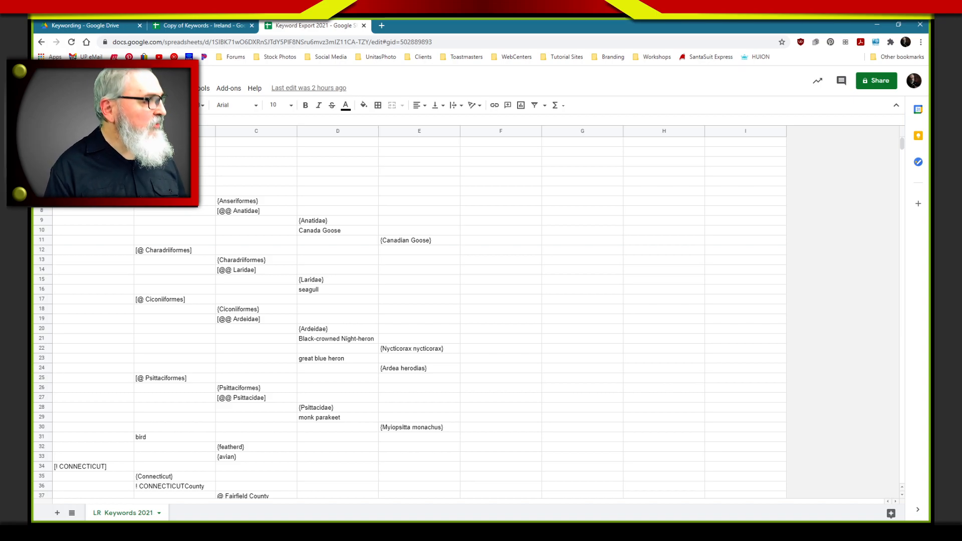
click(93, 131)
shift+click(174, 132)
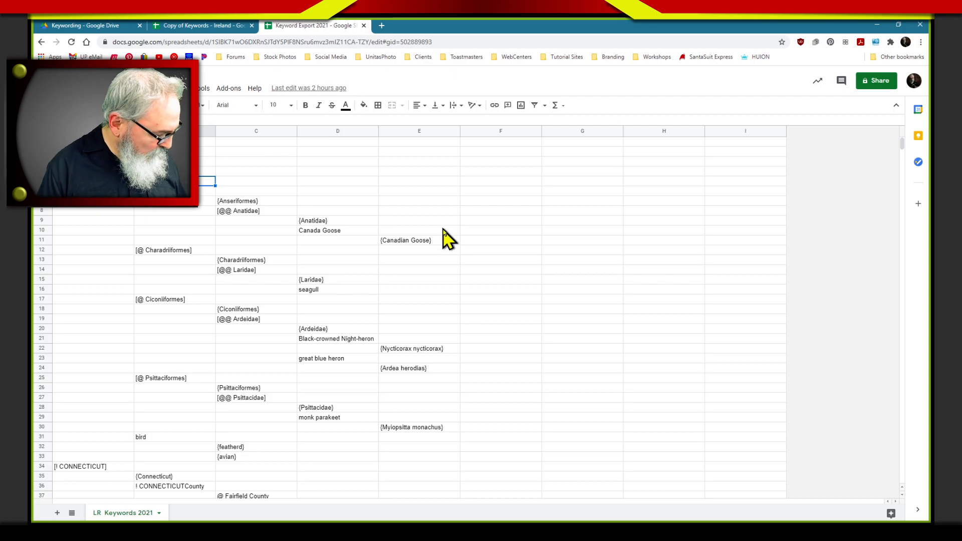
Switch to Lightroom Classic, collapse Keywording, and expand the ! BIRDS keyword in the Keyword List
key(alt+Tab)
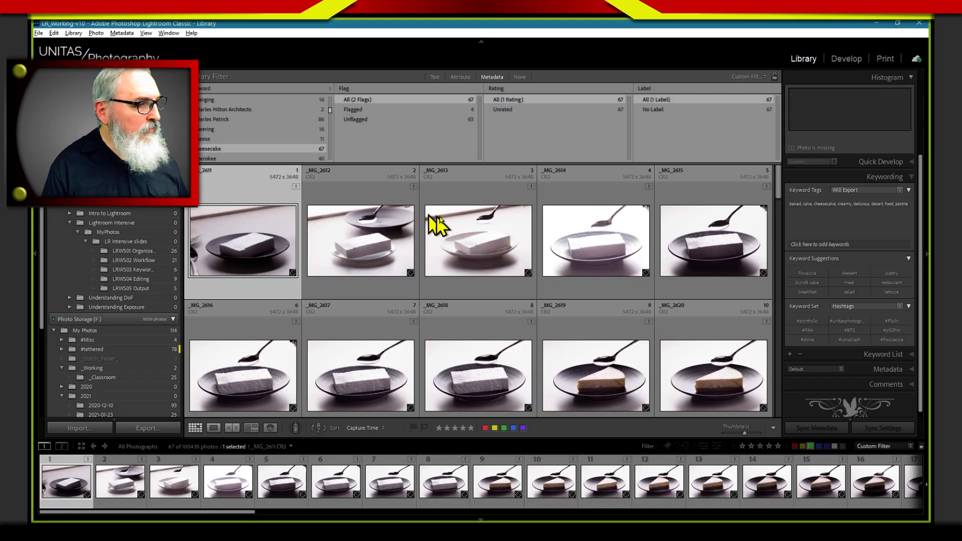
click(874, 179)
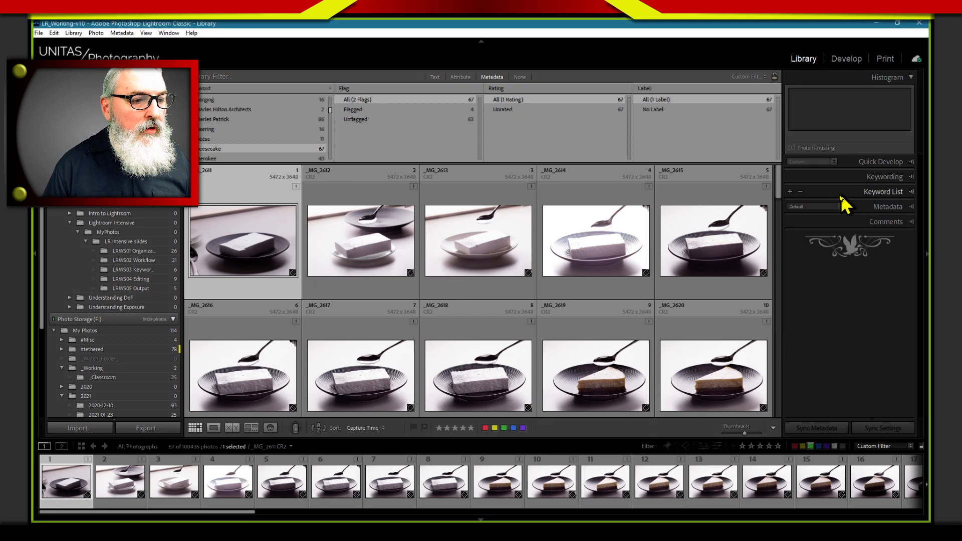
click(870, 193)
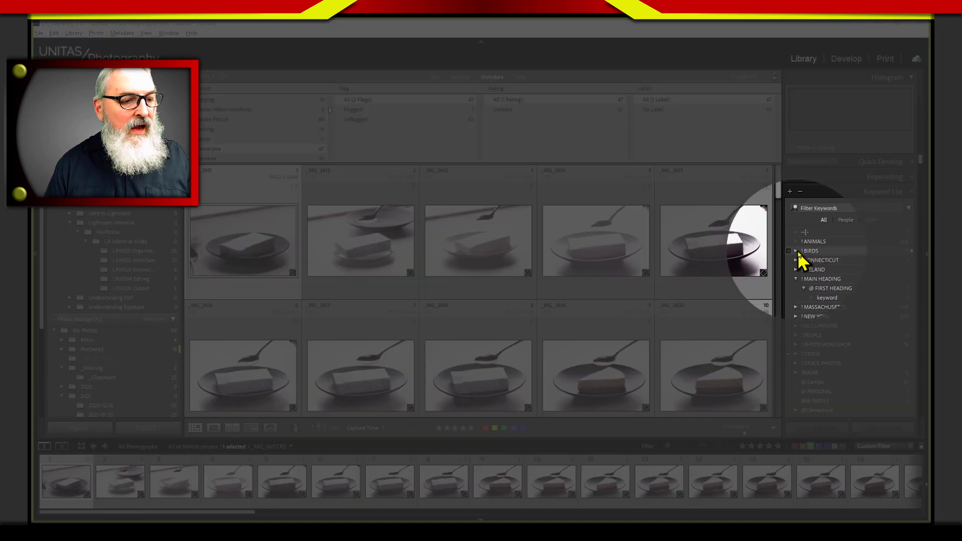
click(795, 251)
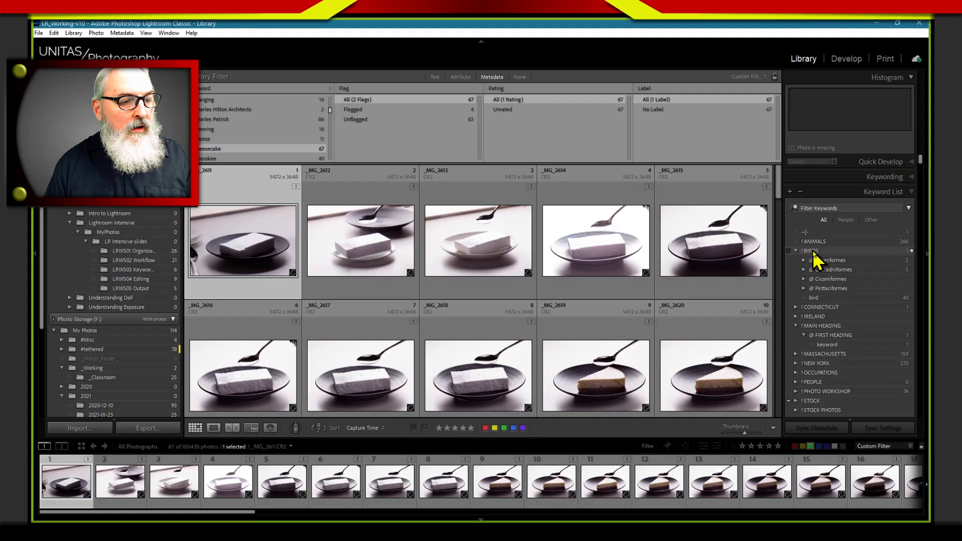
Open the ! BIRDS keyword tag for editing and review its synonym and export options
right_click(812, 252)
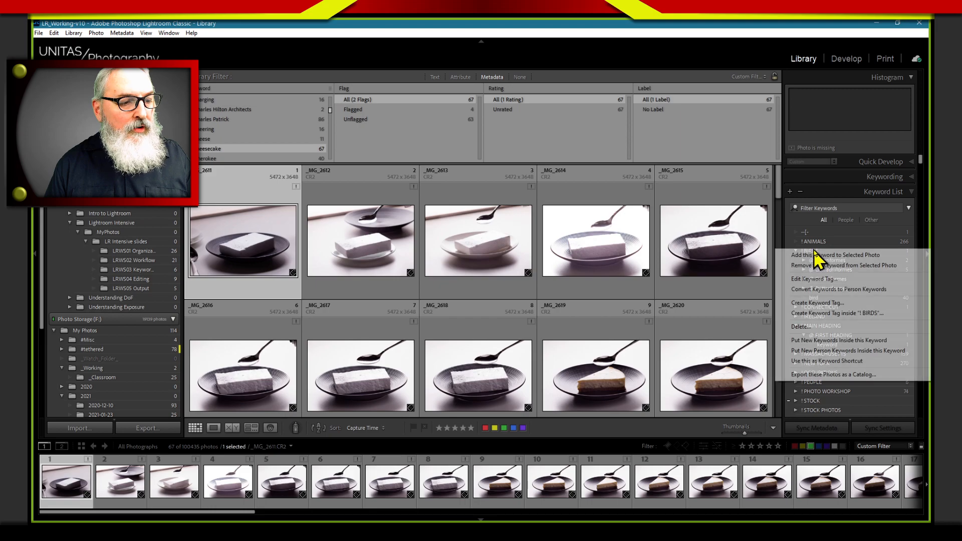
click(818, 281)
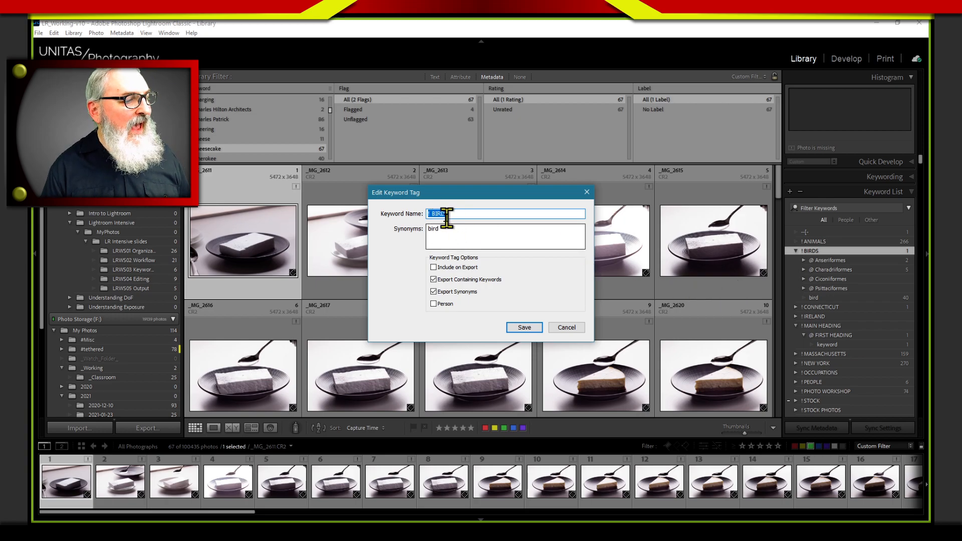
double_click(434, 230)
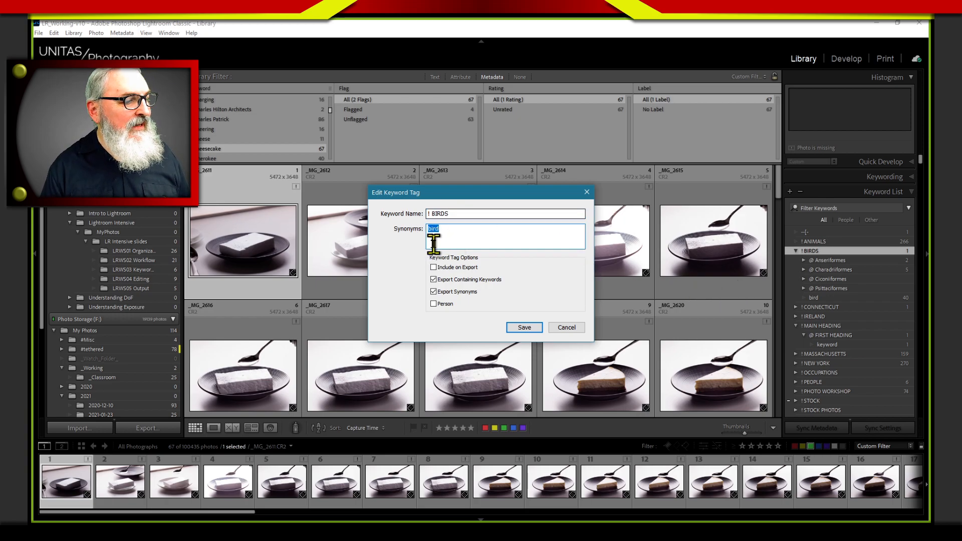
click(446, 240)
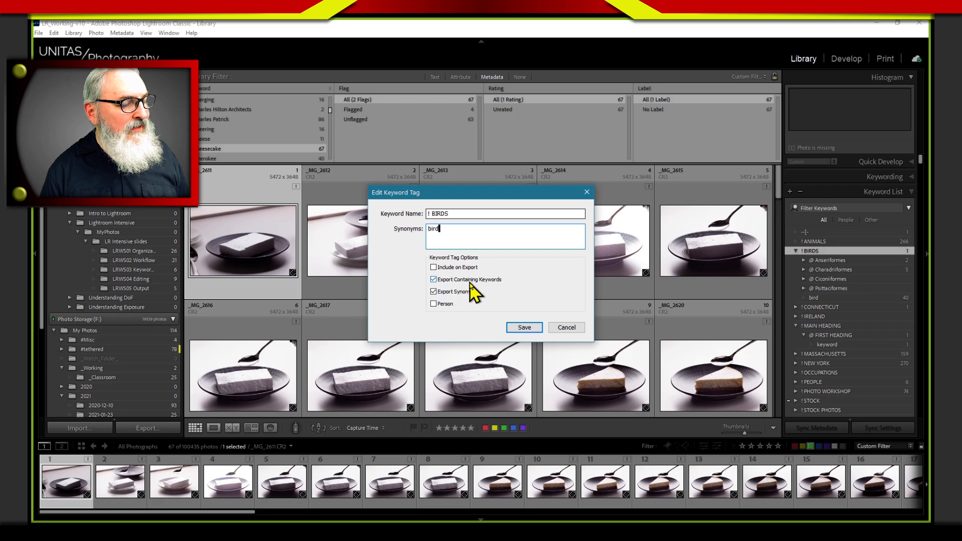
double_click(437, 230)
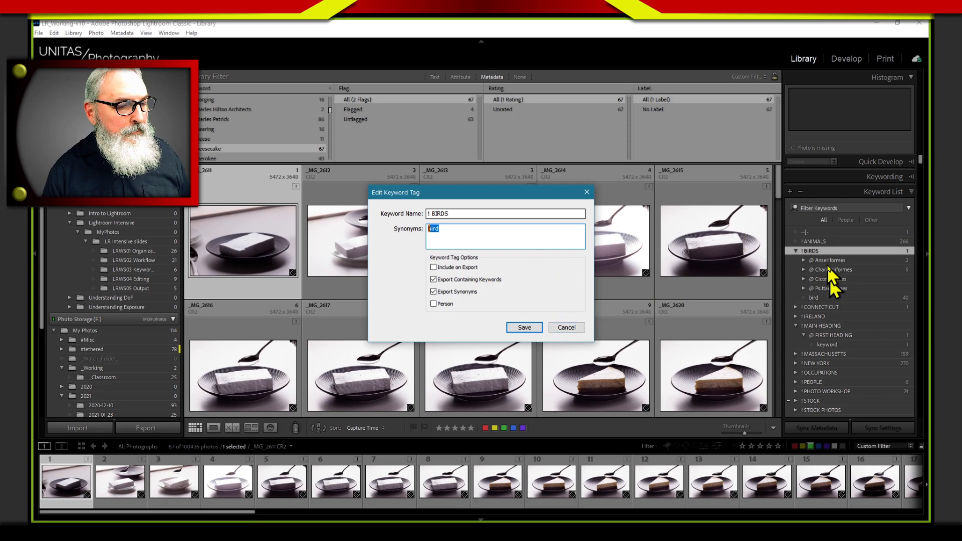
click(457, 292)
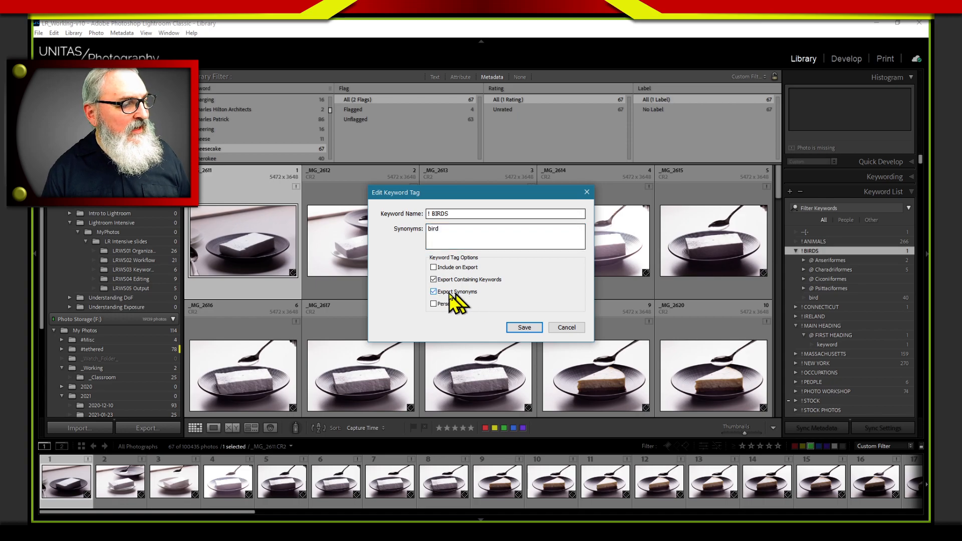
click(452, 239)
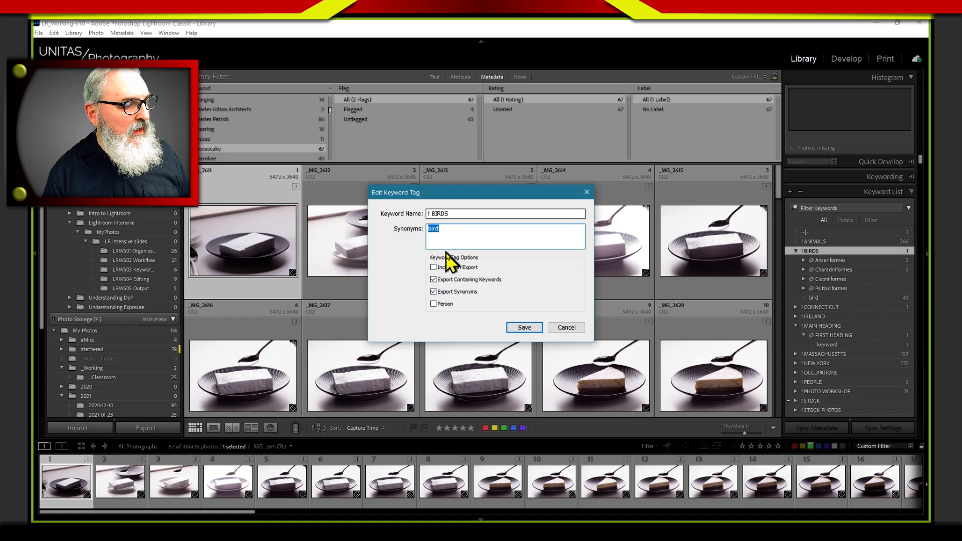
Switch to the Keyword Export 2021 spreadsheet and fill the [! BIRDS] cell with green
key(alt+Tab)
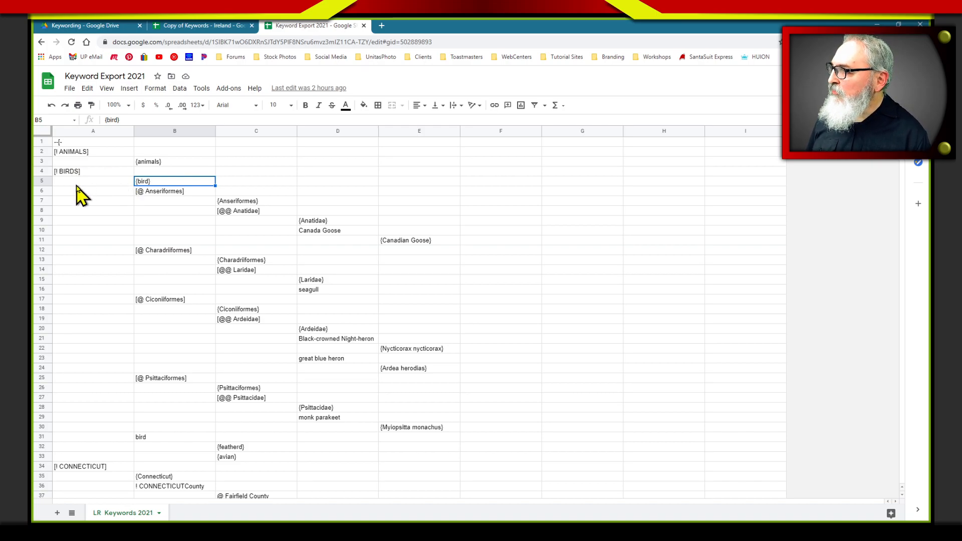
double_click(164, 181)
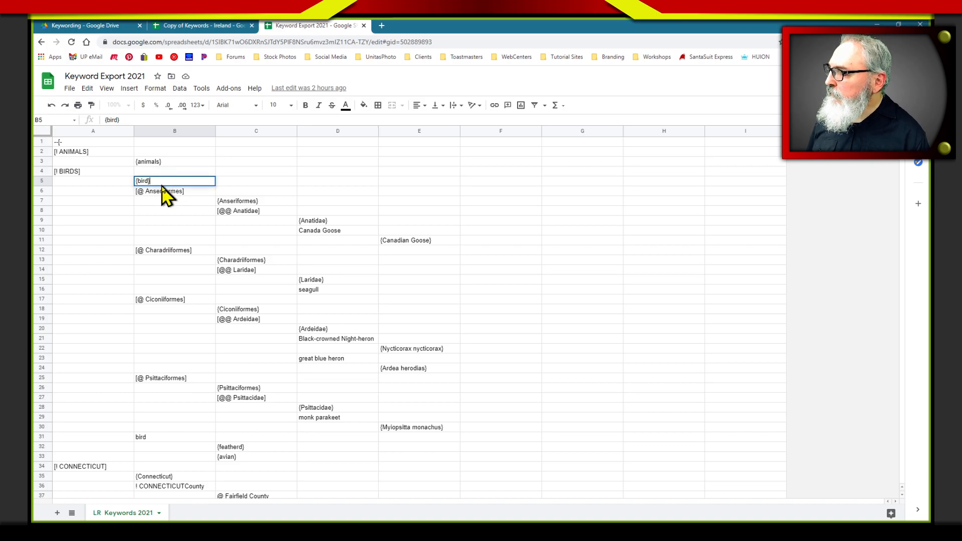
click(103, 172)
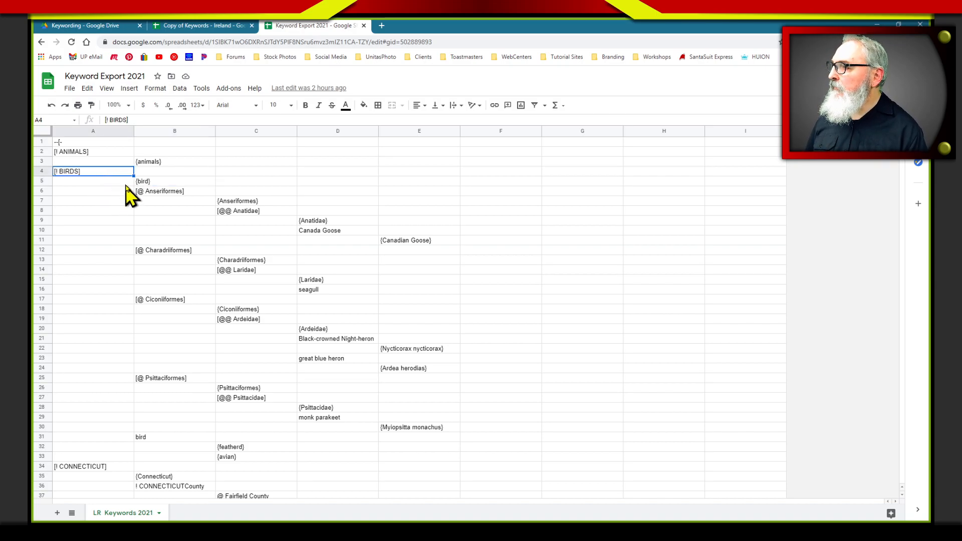
right_click(107, 171)
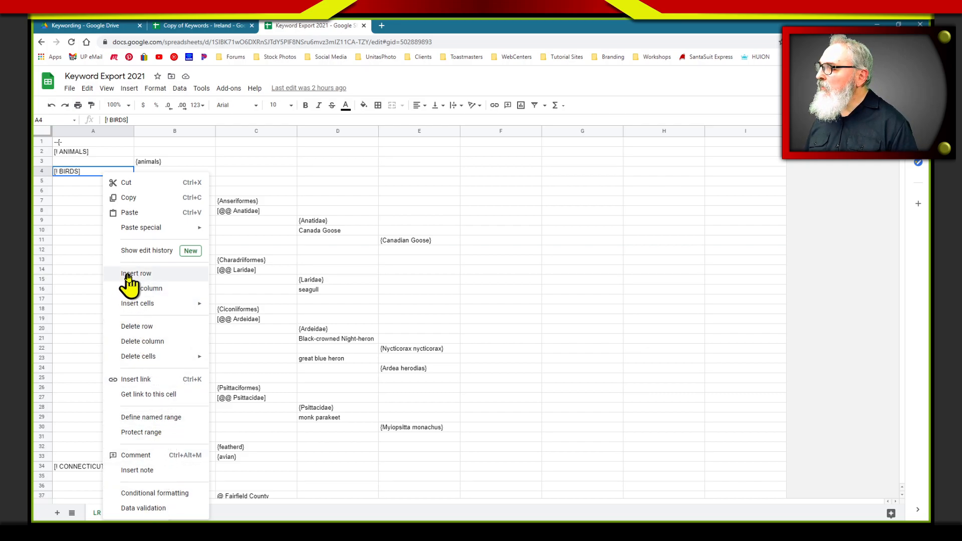
click(94, 174)
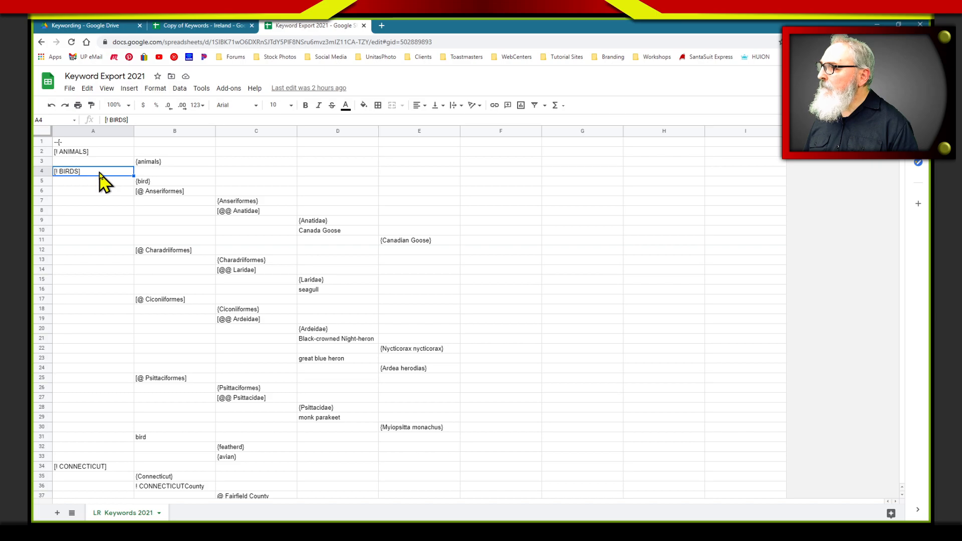
click(363, 105)
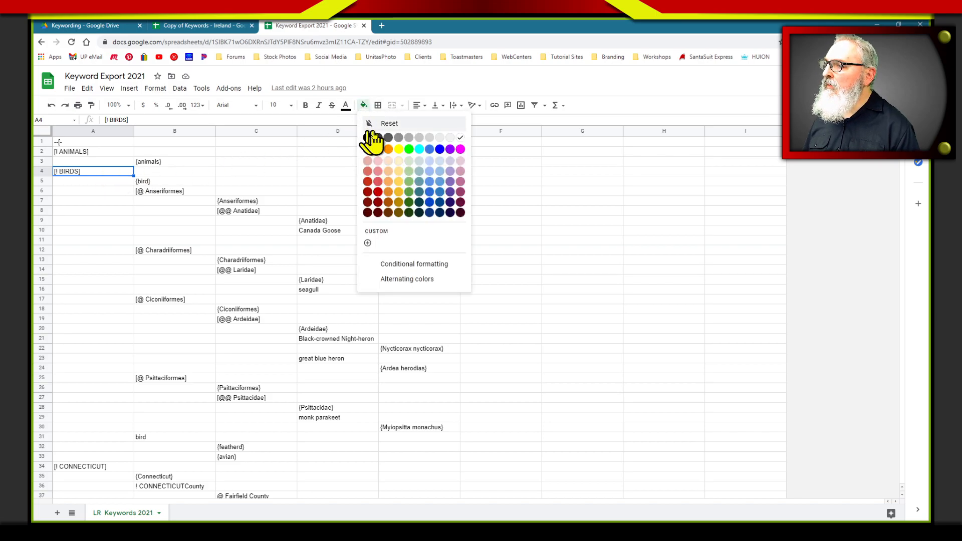
click(409, 149)
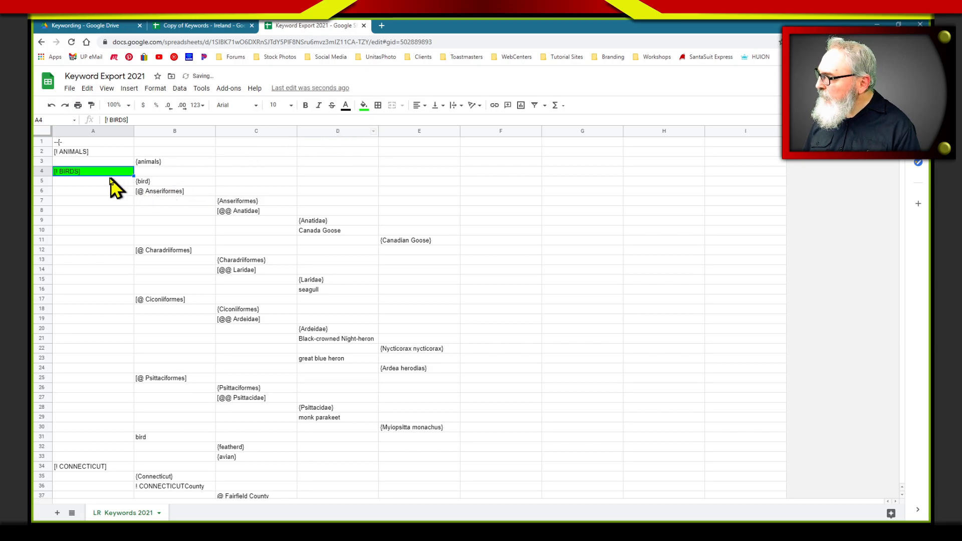
Fill the [@ Anseriformes], [@ Charadriiformes], [@ Ciconiiformes] and [@ Psittaciformes] cells with a muted medium green
click(153, 193)
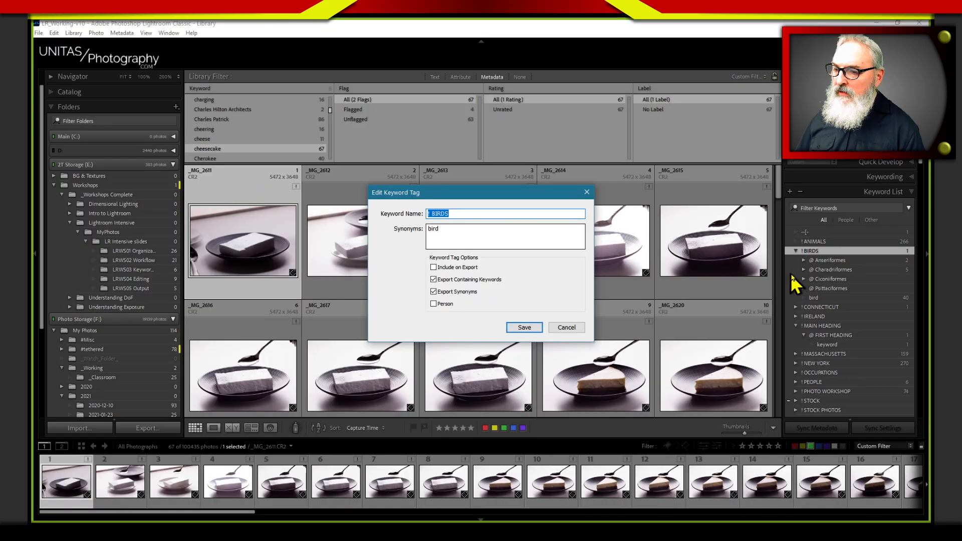
key(Escape)
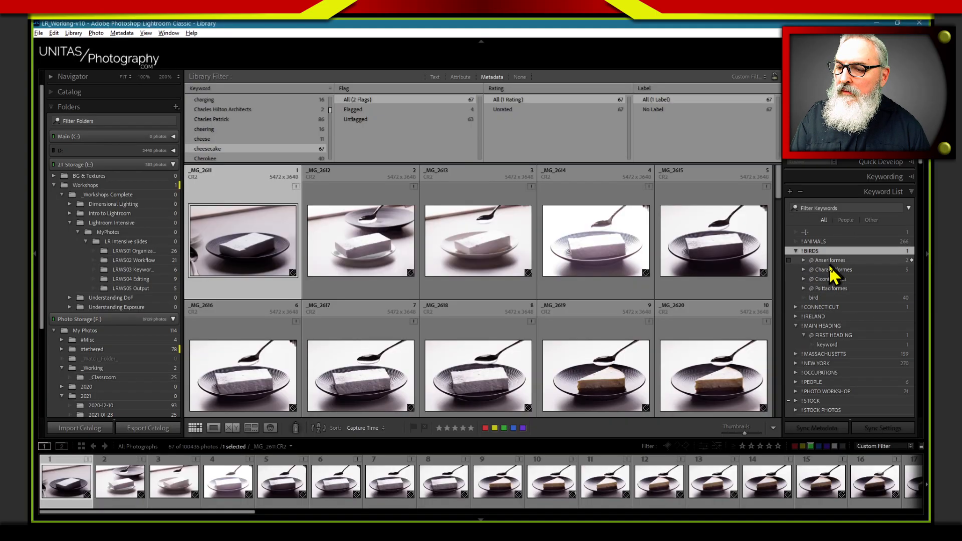
key(alt+Tab)
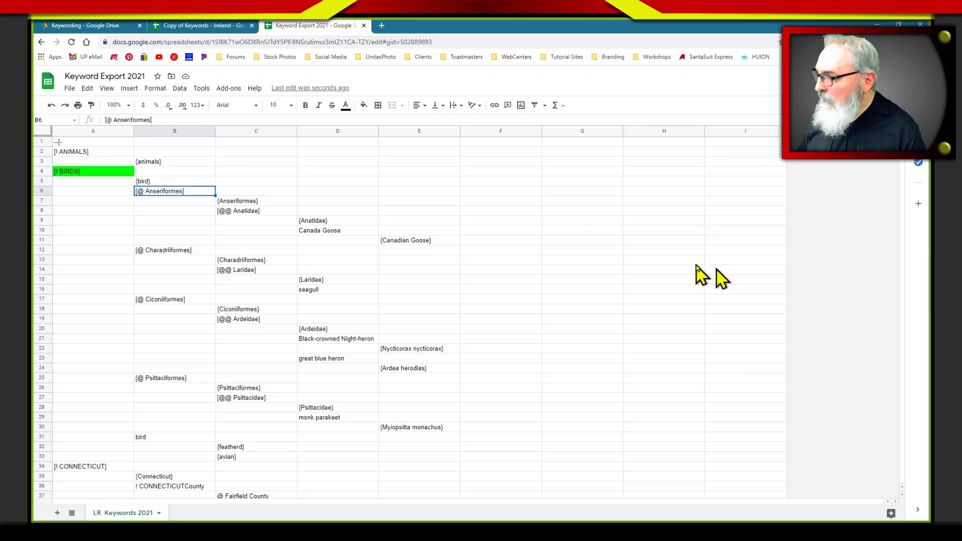
ctrl+click(200, 251)
ctrl+click(198, 301)
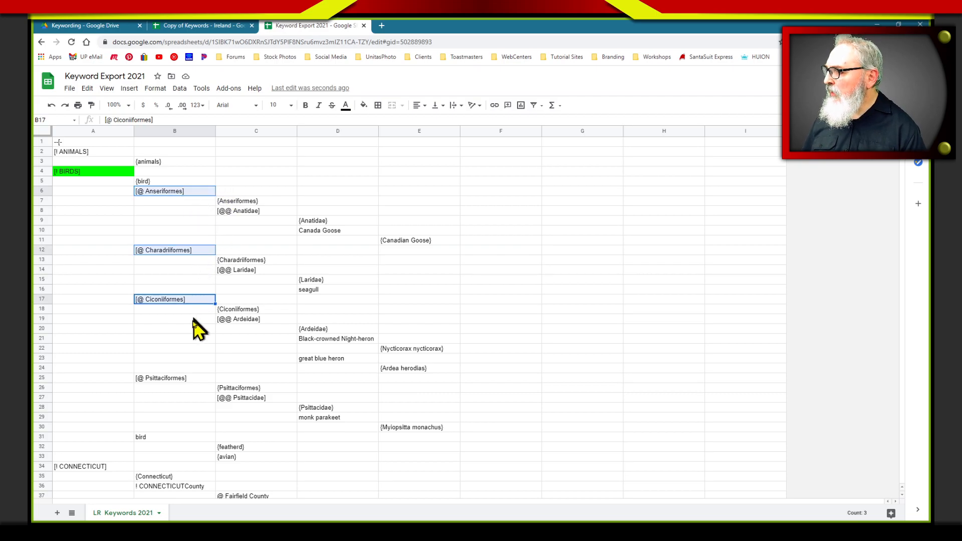
ctrl+click(187, 379)
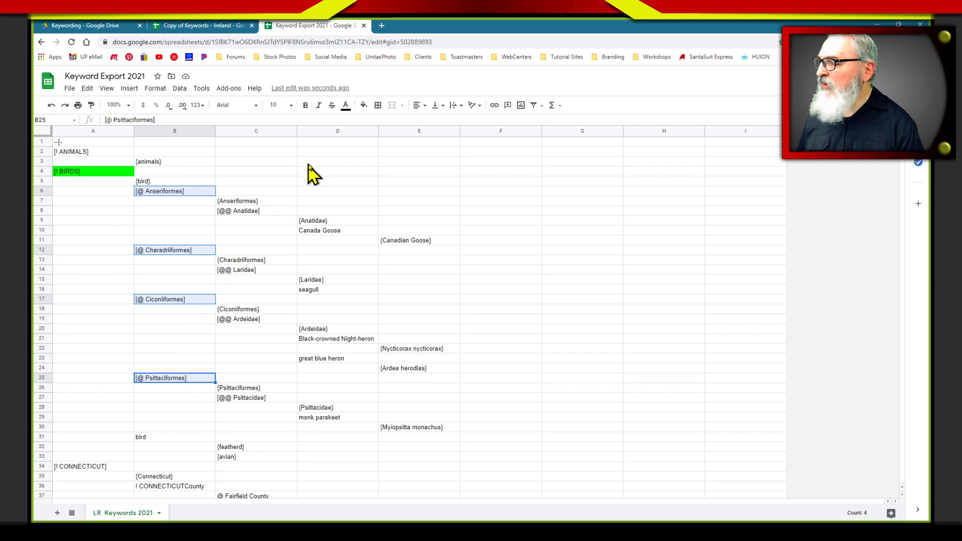
click(364, 105)
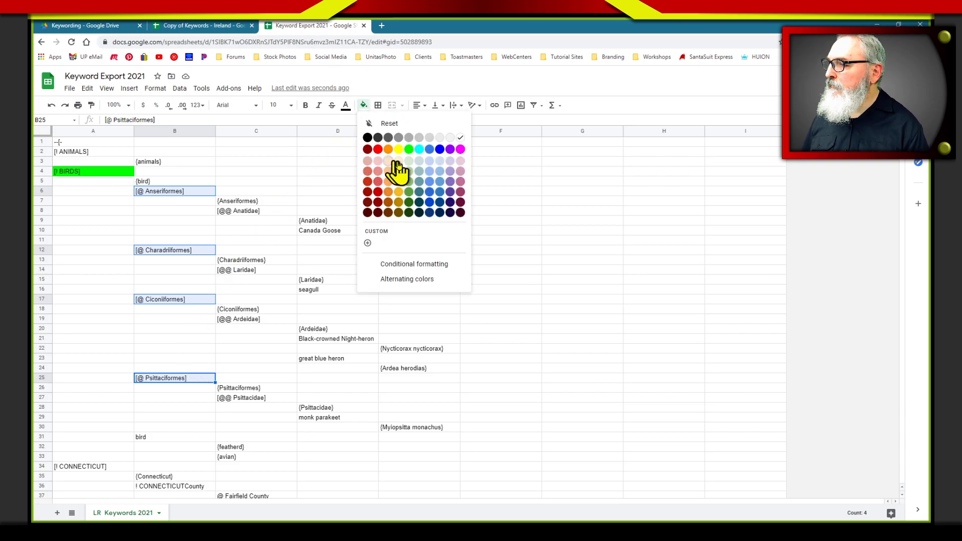
click(409, 193)
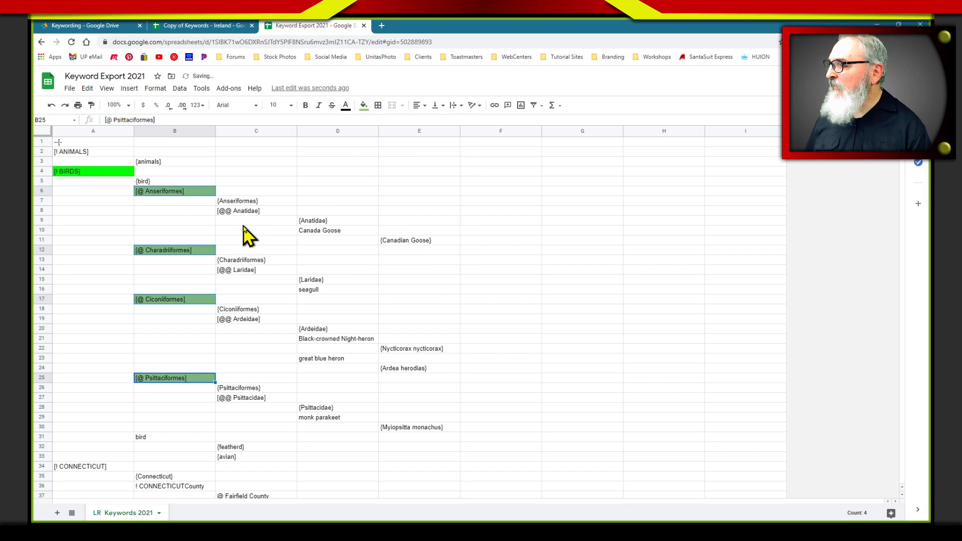
Switch to Lightroom Classic, expand the @ Anseriformes keyword under ! BIRDS, and return to the Keyword Export 2021 spreadsheet
key(alt+Tab)
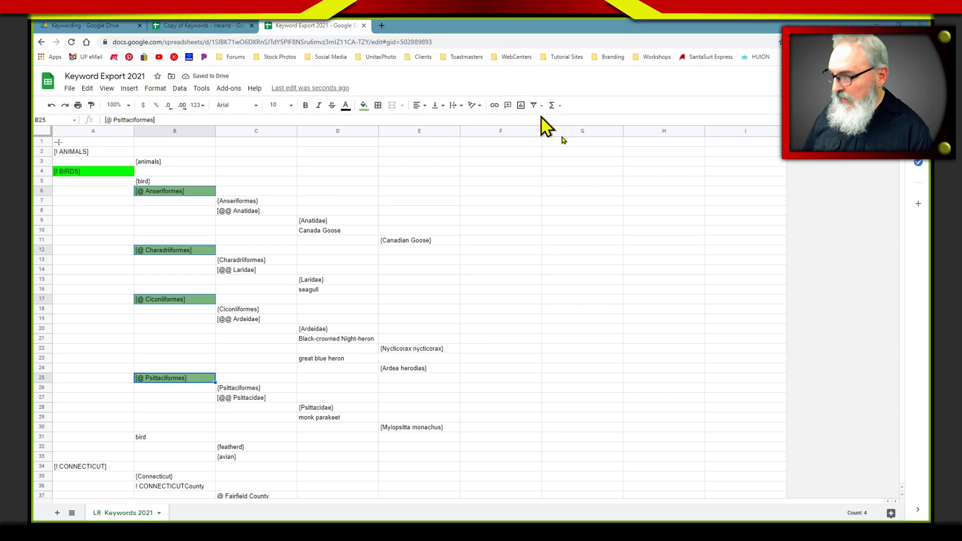
click(804, 261)
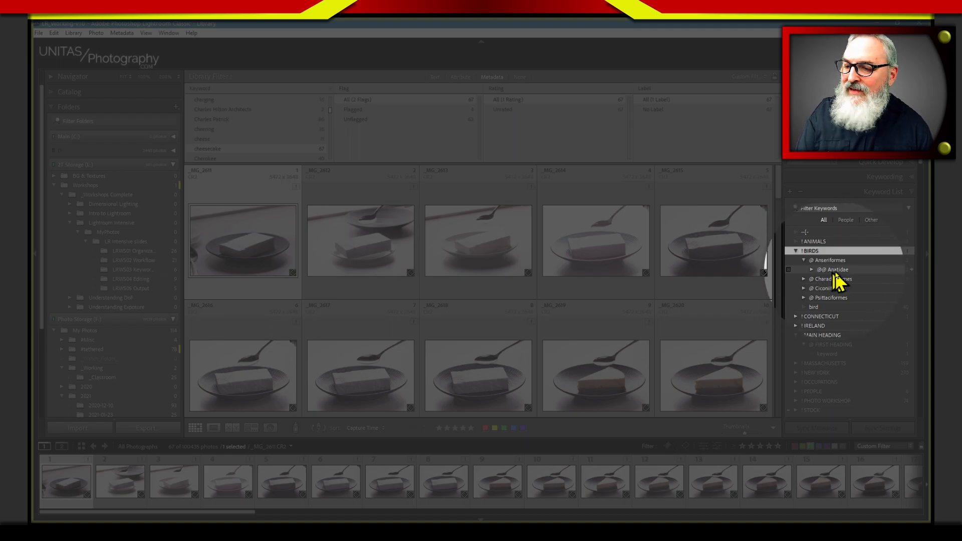
key(alt+Tab)
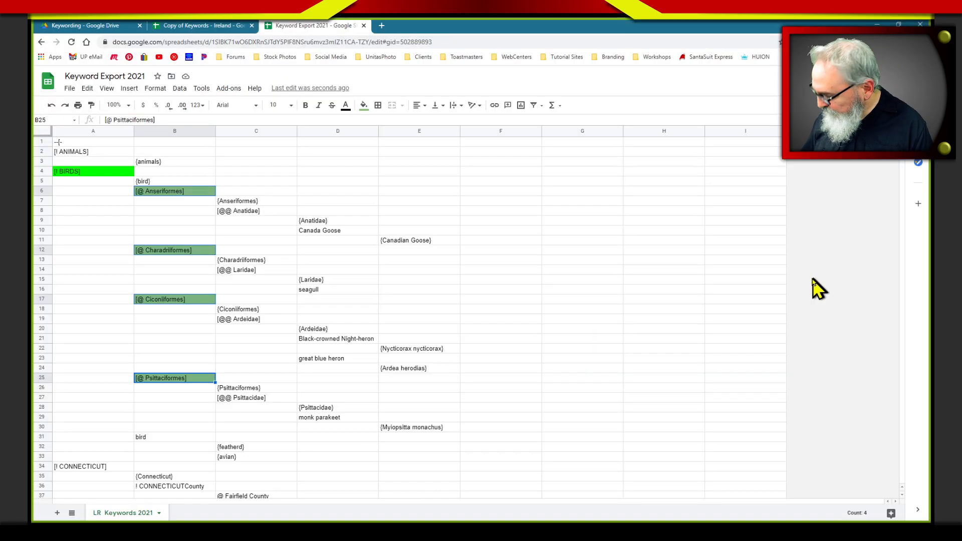
Fill the [@@ Anatidae] cell with a lighter green than the [@ Anseriformes] level
click(253, 212)
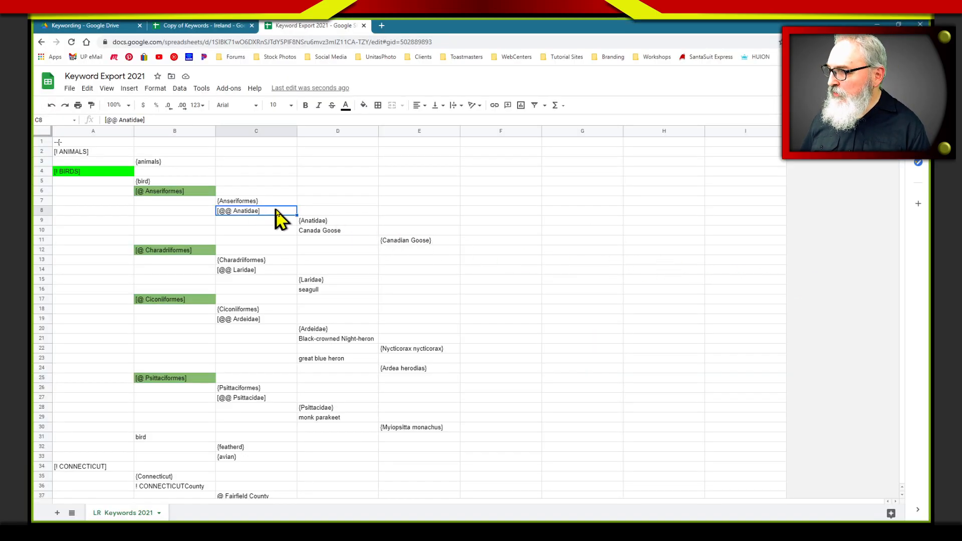
click(363, 106)
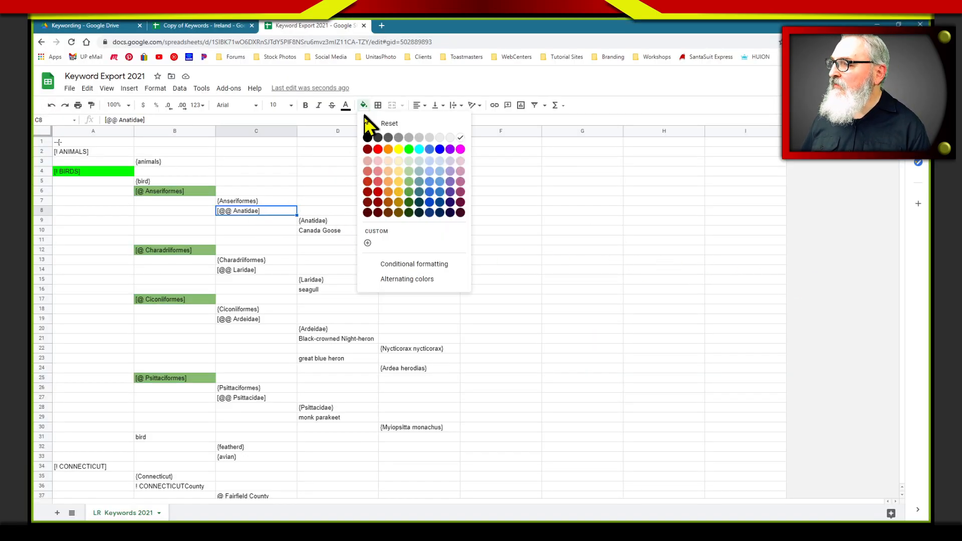
click(409, 181)
click(325, 191)
click(275, 213)
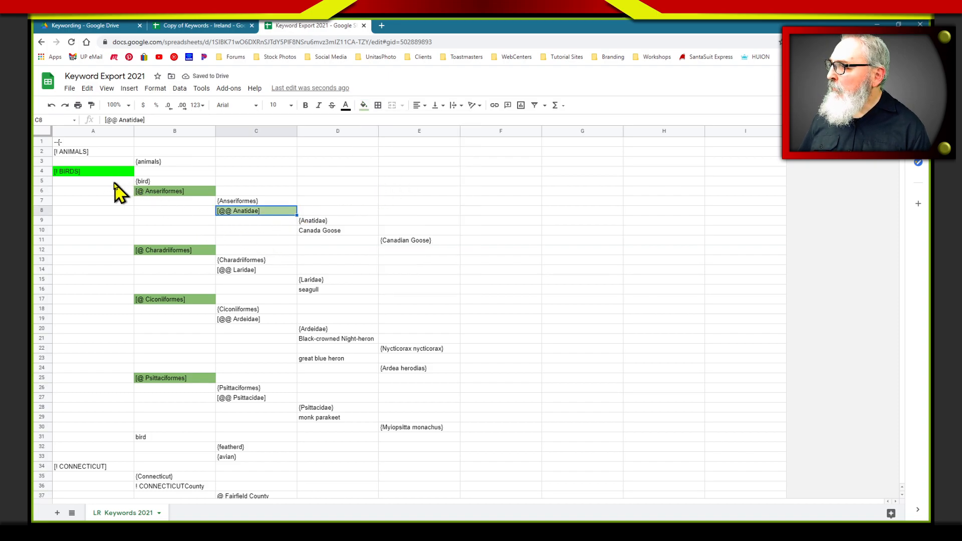
Trace the keyword hierarchy from [! BIRDS] through [@ Anseriformes], [@@ Anatidae] and Canada Goose to the {Canadian Goose} synonym
click(102, 173)
click(184, 191)
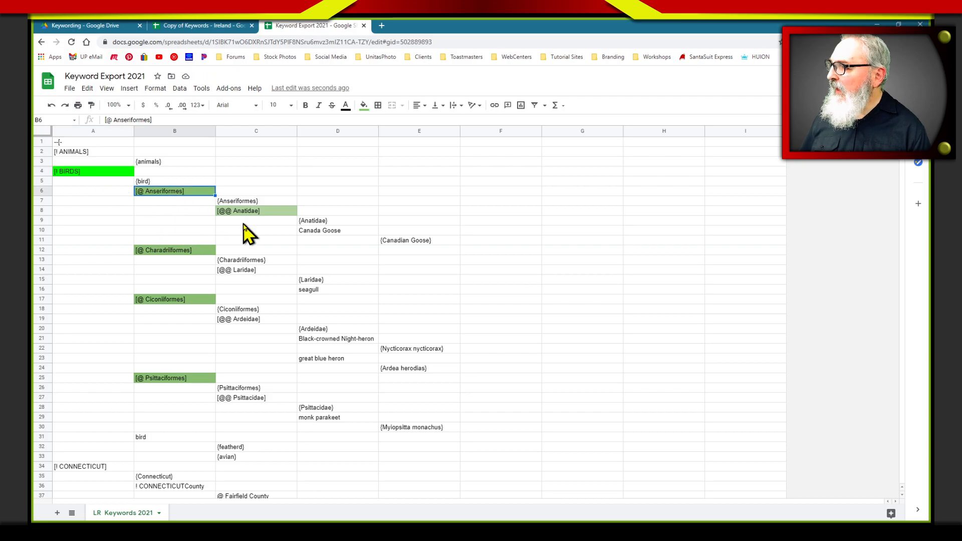
click(260, 212)
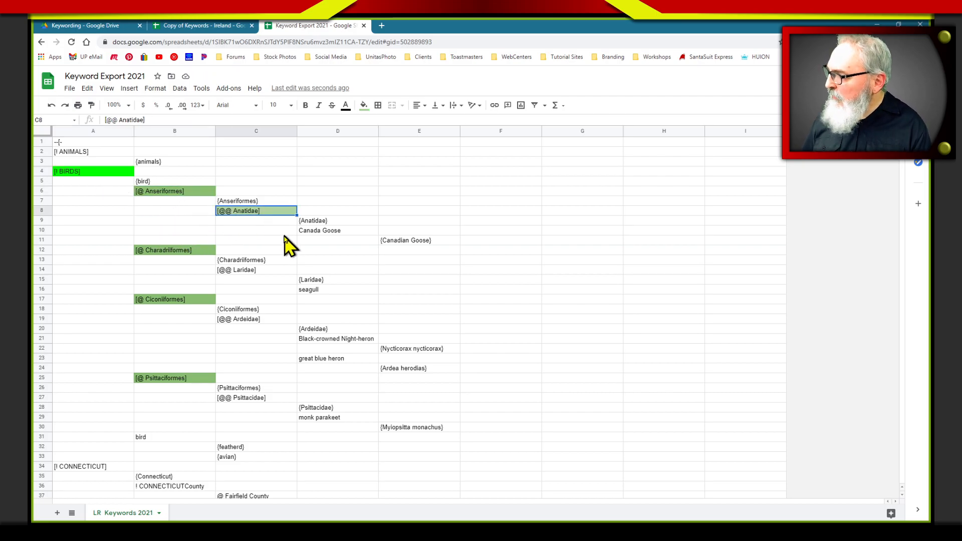
click(346, 232)
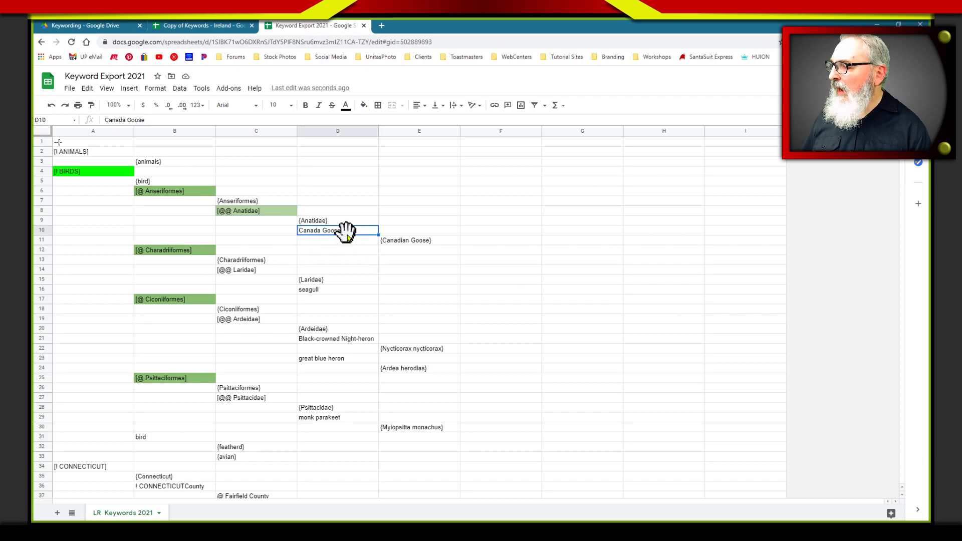
click(398, 241)
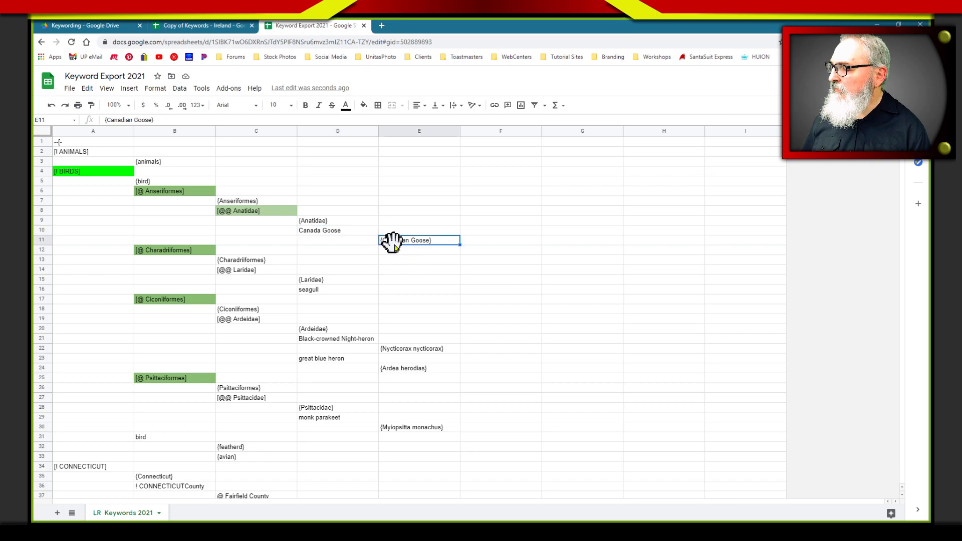
Compare the plain bird keyword with the four [@] subheadings at the same level in column B
click(157, 443)
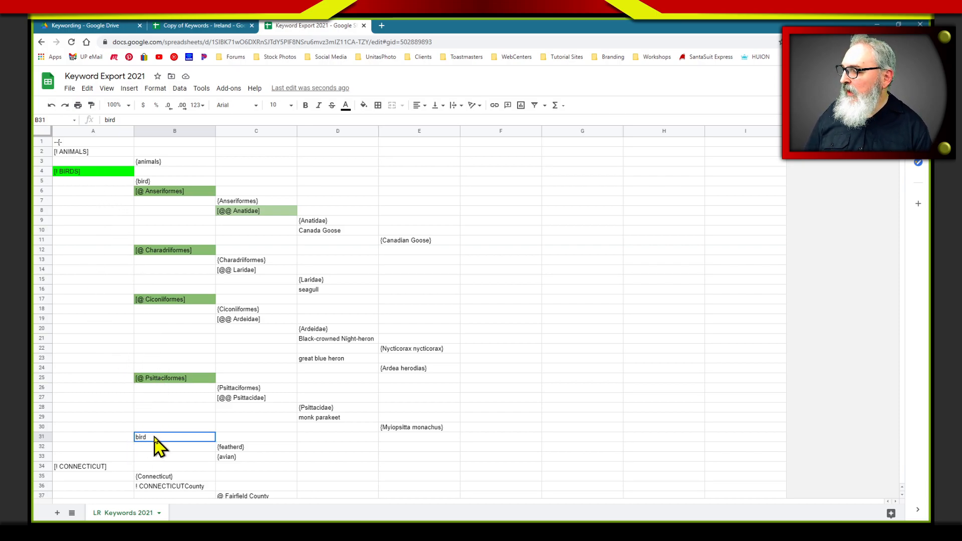
click(187, 192)
click(183, 251)
click(195, 300)
click(193, 379)
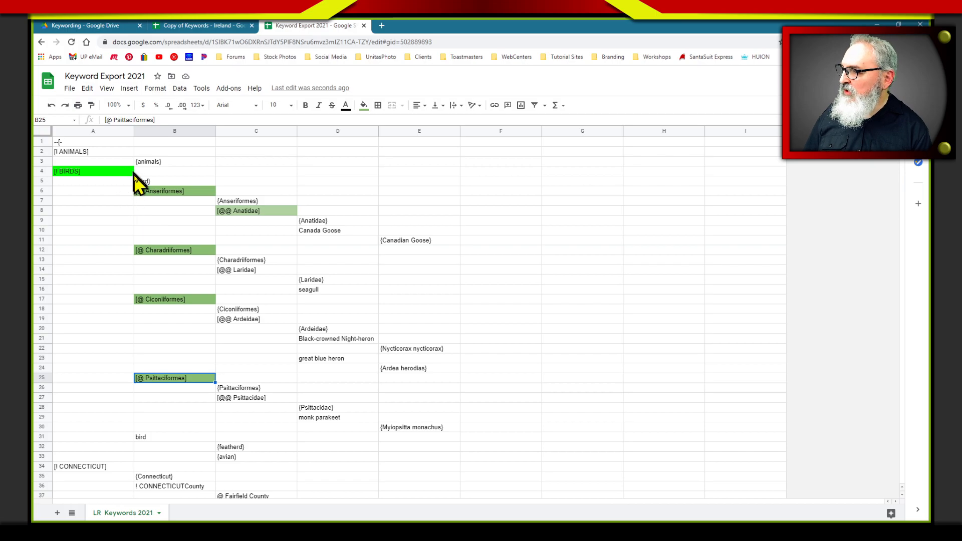
Review the heading levels in columns A, B and C, and inspect the {Canadian Goose} synonym cell
click(101, 171)
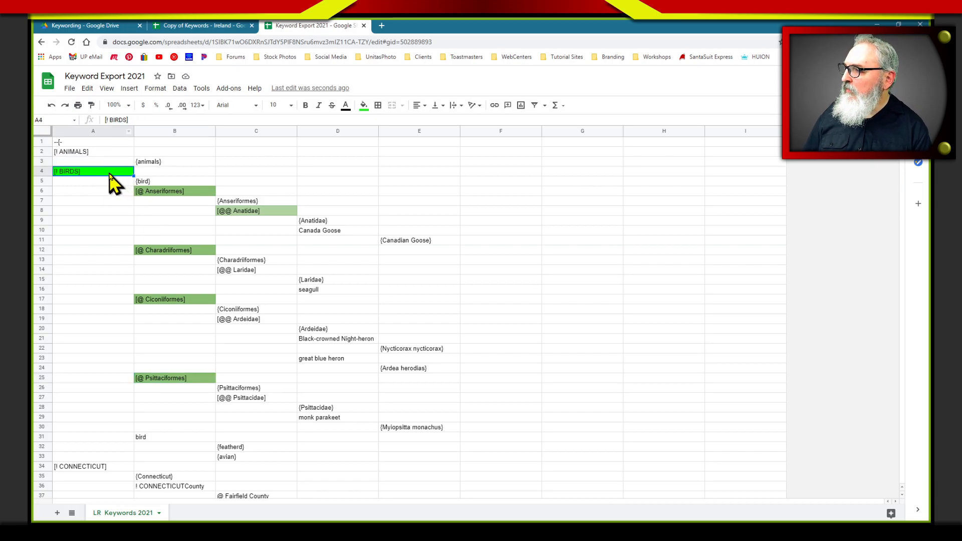
click(168, 131)
click(170, 189)
click(243, 131)
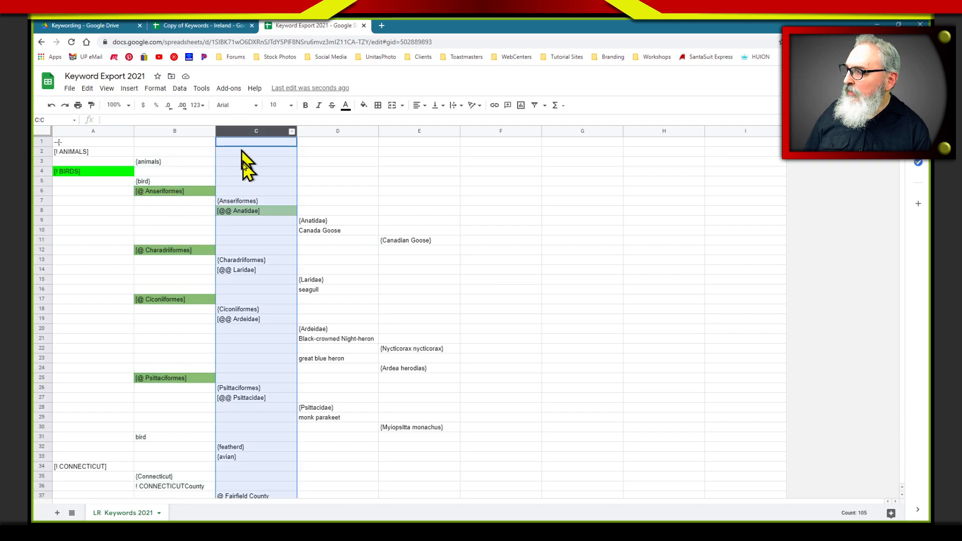
click(251, 212)
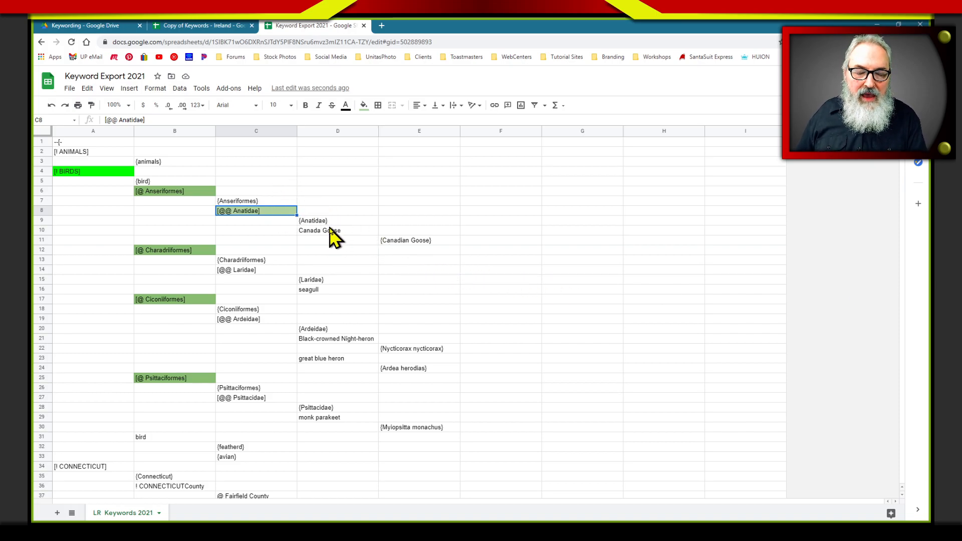
click(400, 241)
double_click(412, 240)
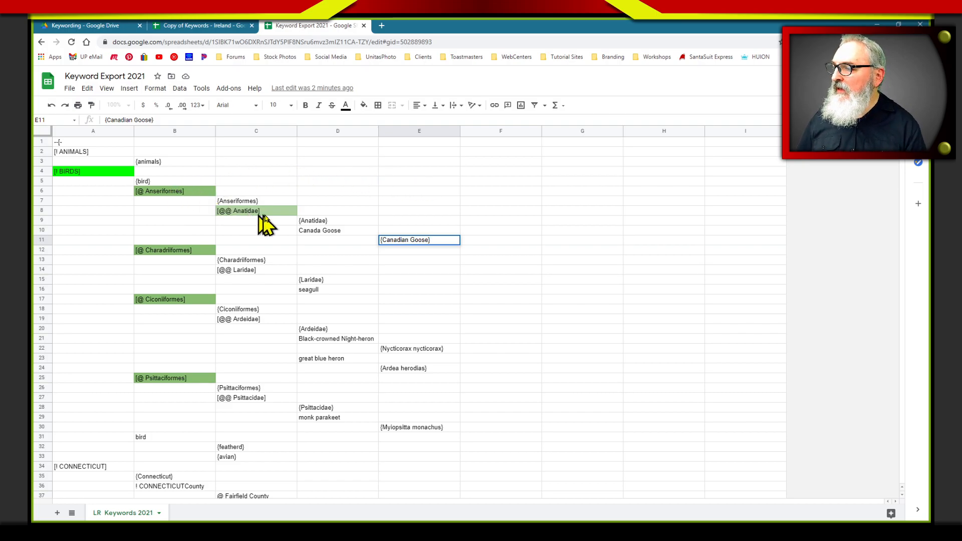
Fill the Canada Goose keyword cell with the palest green and select the {Canadian Goose} synonym
click(323, 231)
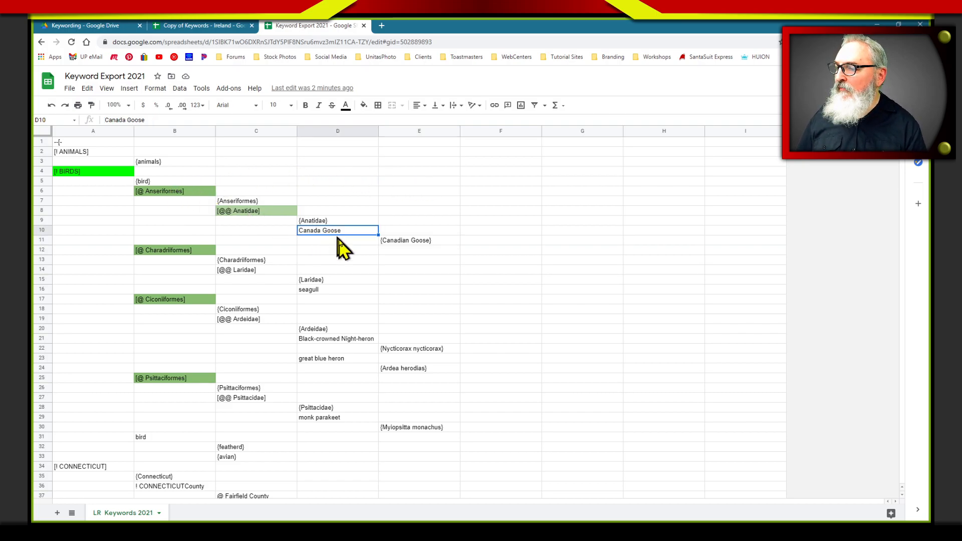
click(364, 105)
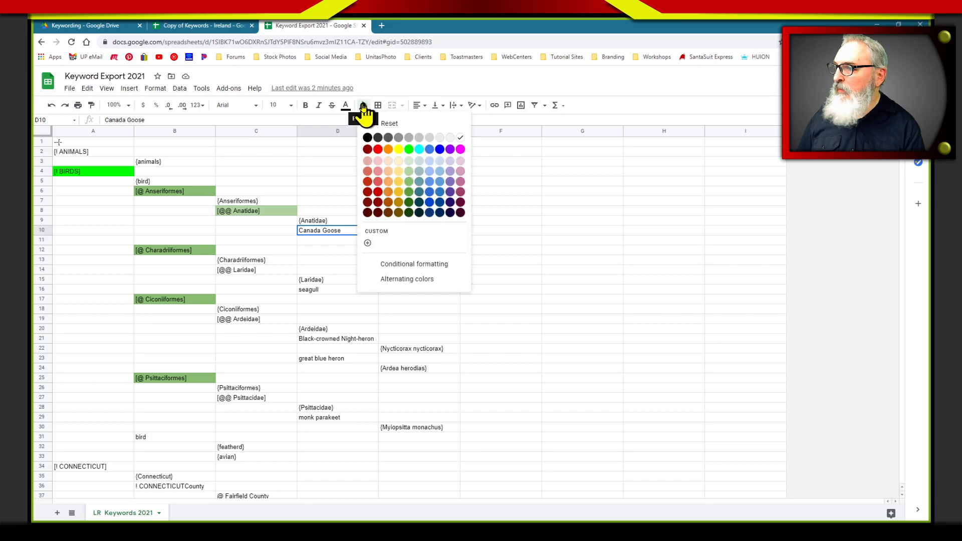
click(407, 162)
click(409, 230)
click(426, 240)
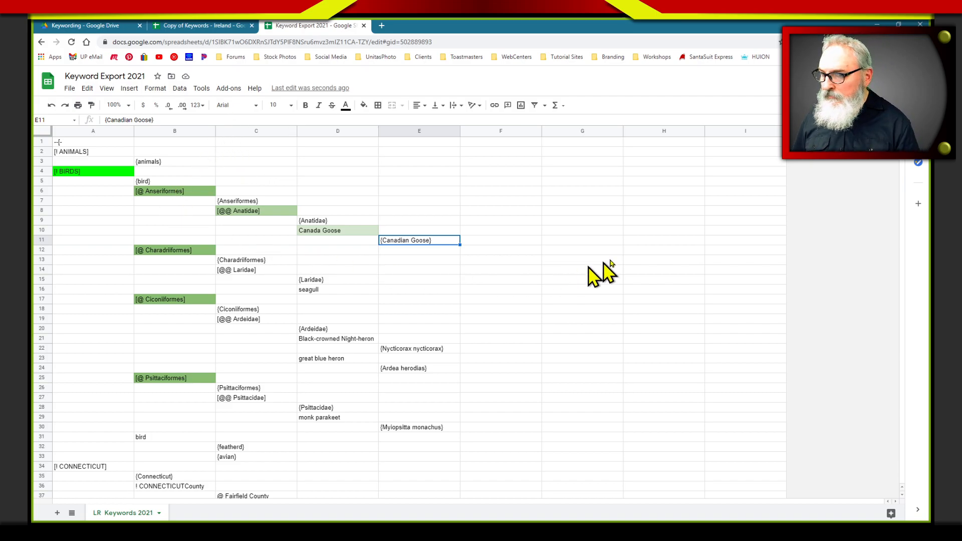
Examine the [! CONNECTICUT] heading, its {Connecticut} synonym and the county entries, and return to cell A1
scroll(591, 264, down, 2)
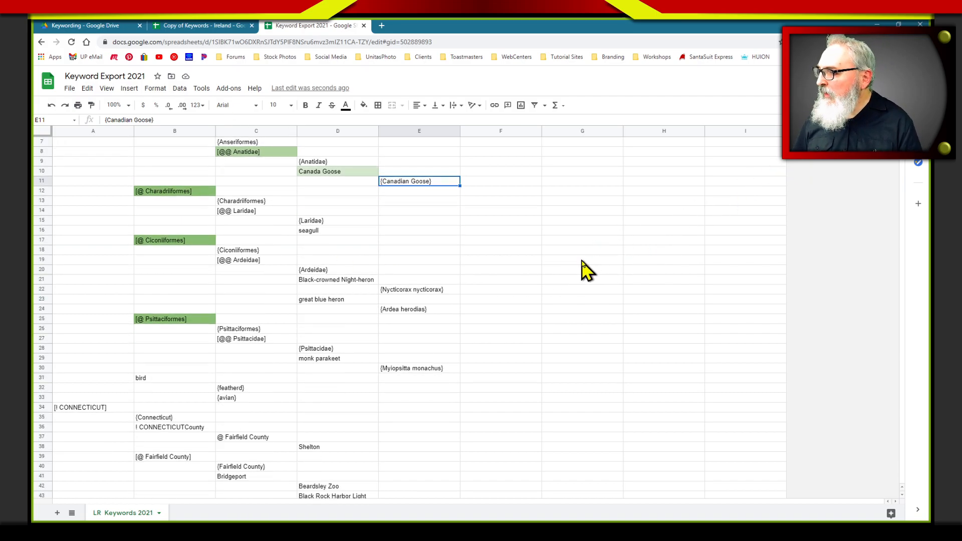
scroll(581, 261, down, 12)
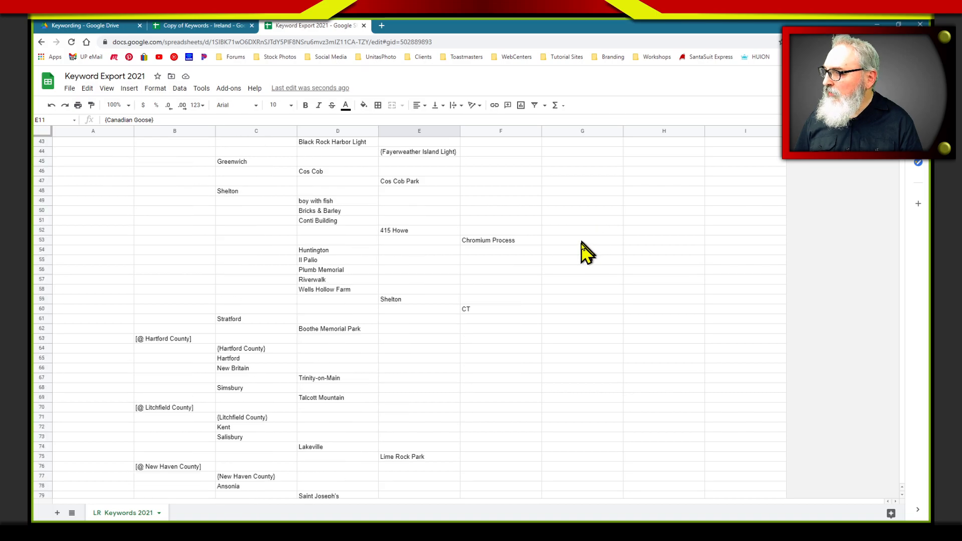
scroll(586, 252, down, 8)
scroll(224, 245, up, 1)
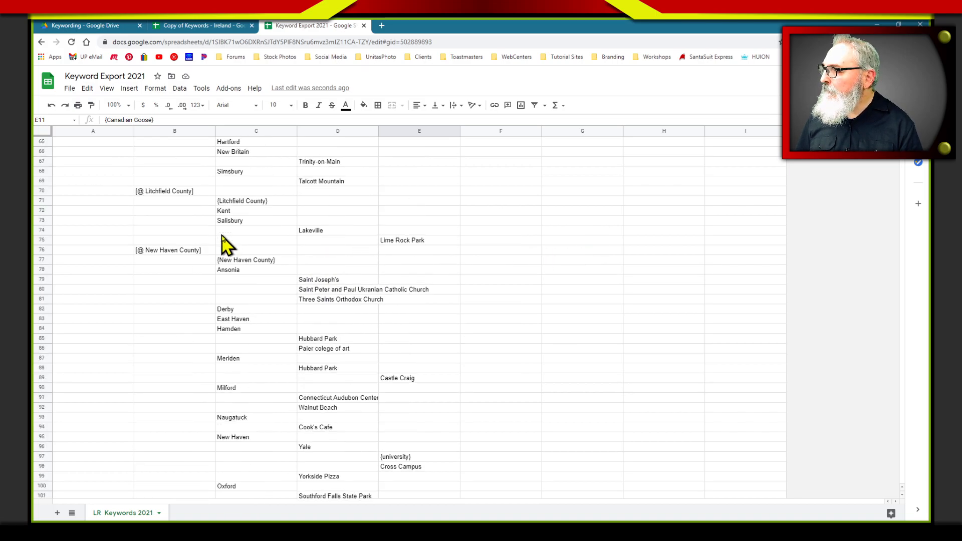
scroll(172, 230, up, 11)
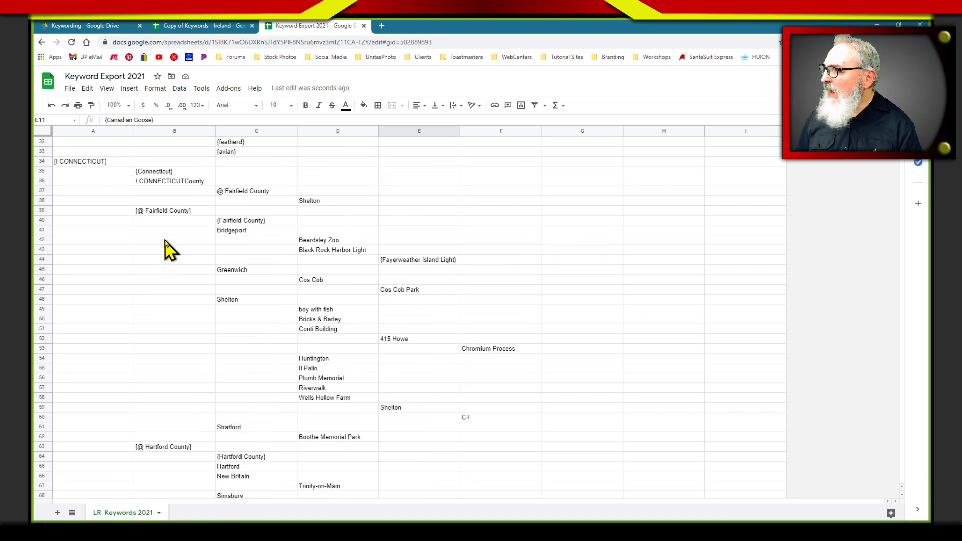
scroll(168, 249, up, 1)
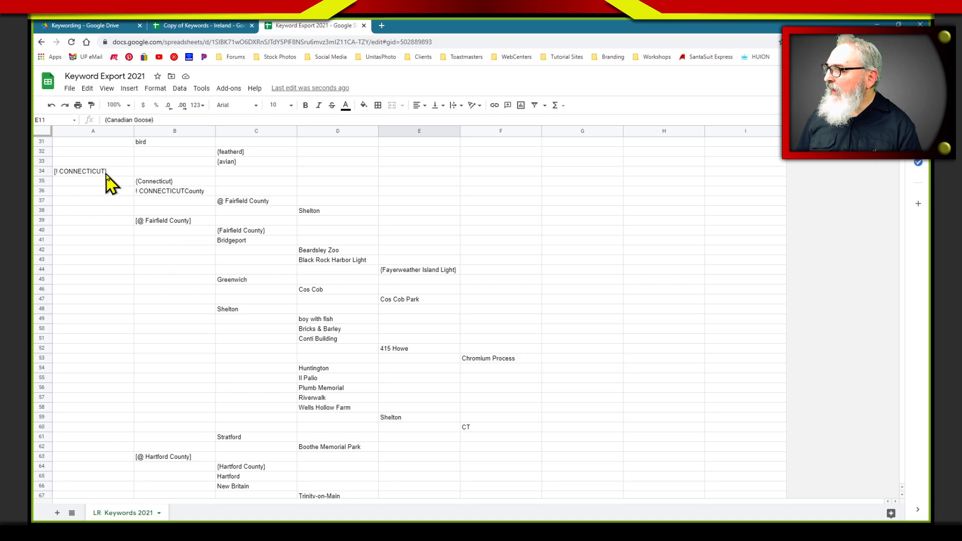
click(105, 174)
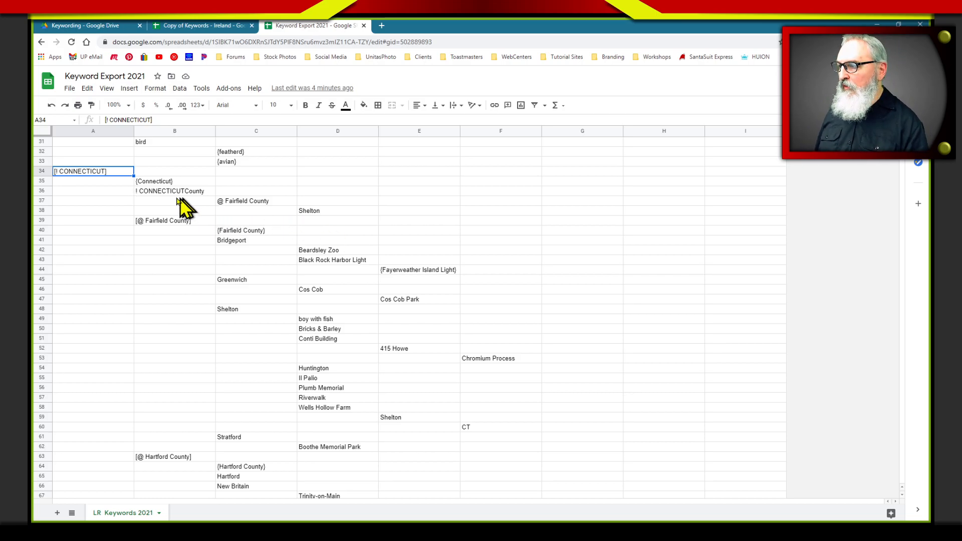
click(153, 182)
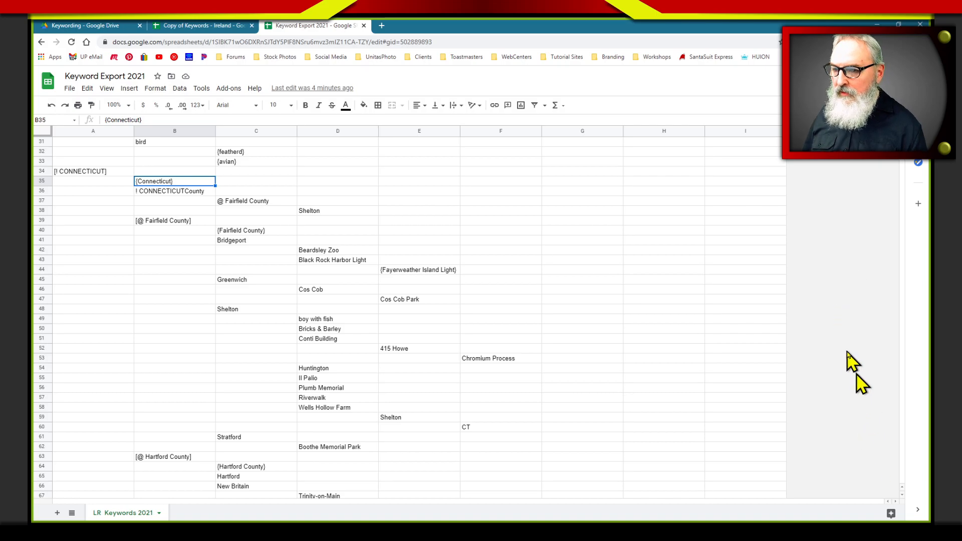
scroll(400, 300, up, 10)
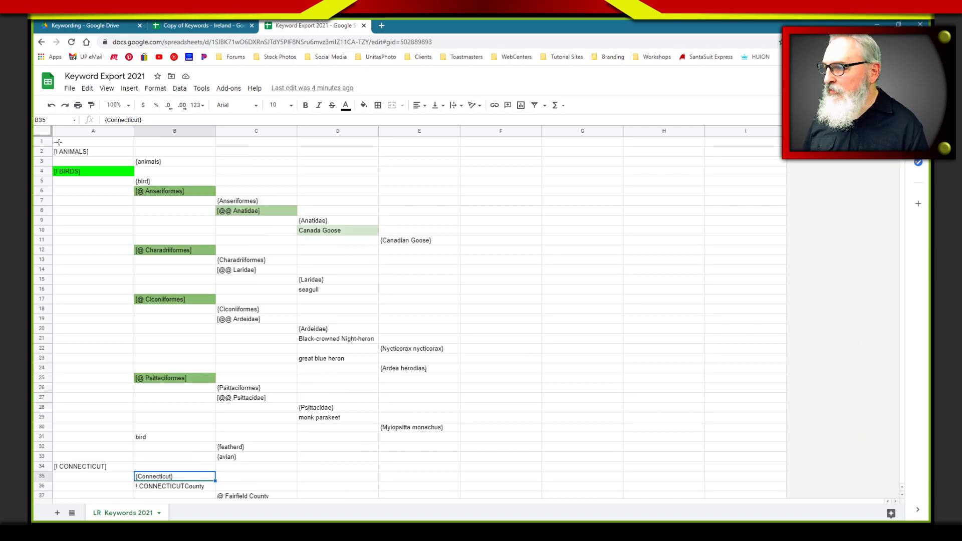
click(95, 143)
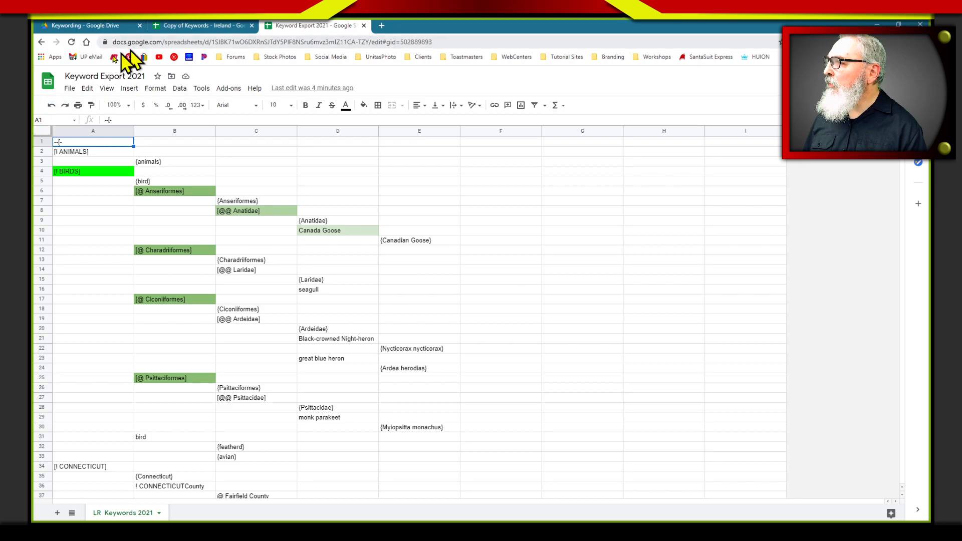
Create a blank Google Sheets spreadsheet in the Keywording folder of Google Drive and widen columns A through G equally
click(116, 26)
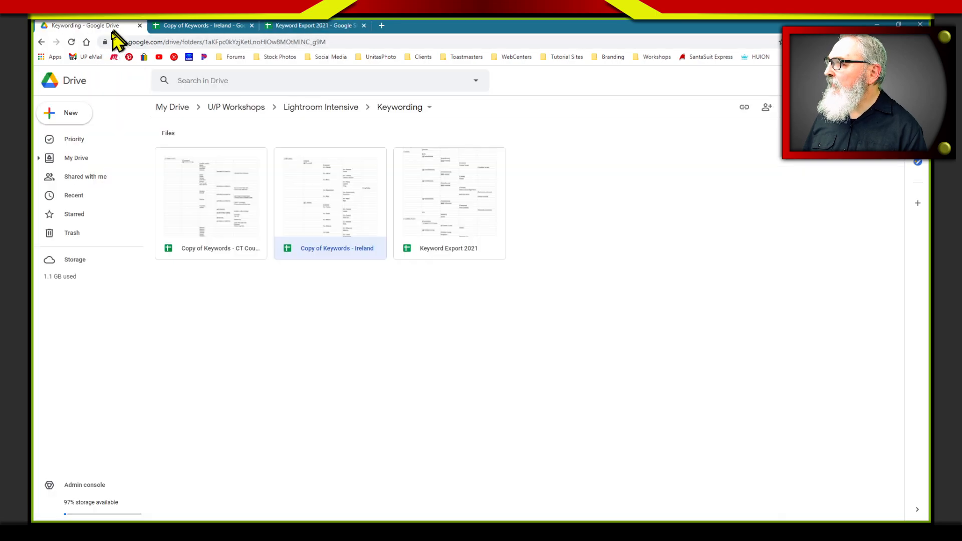
click(57, 117)
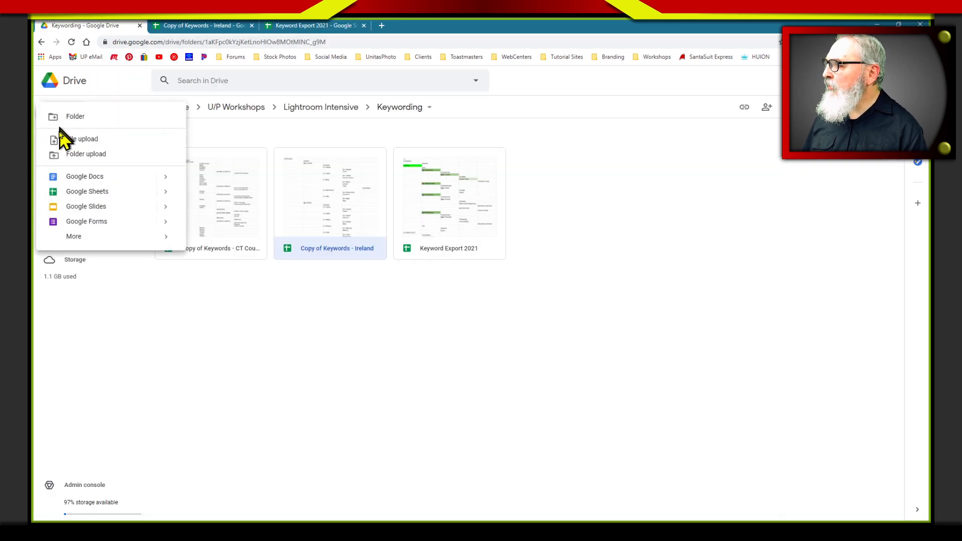
click(84, 191)
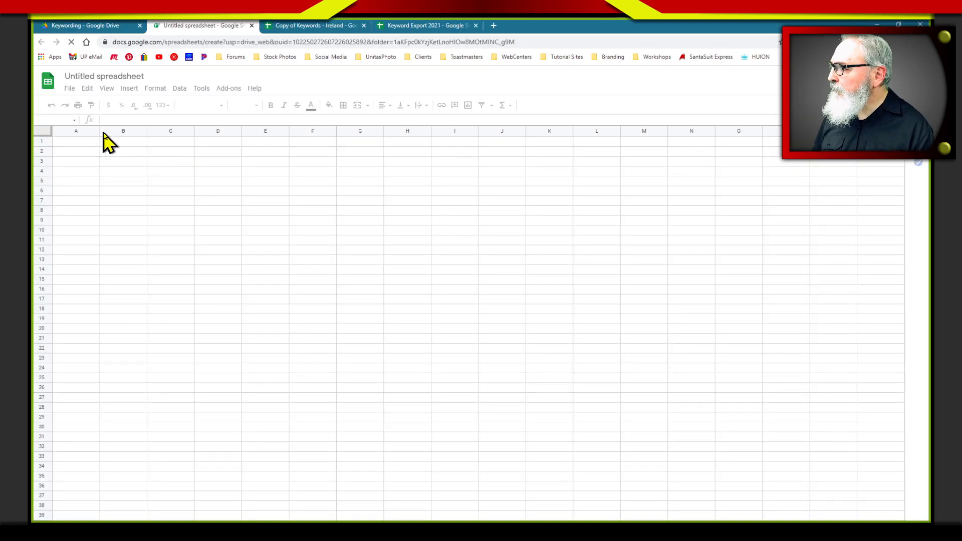
shift+click(359, 131)
drag(99, 131, 155, 135)
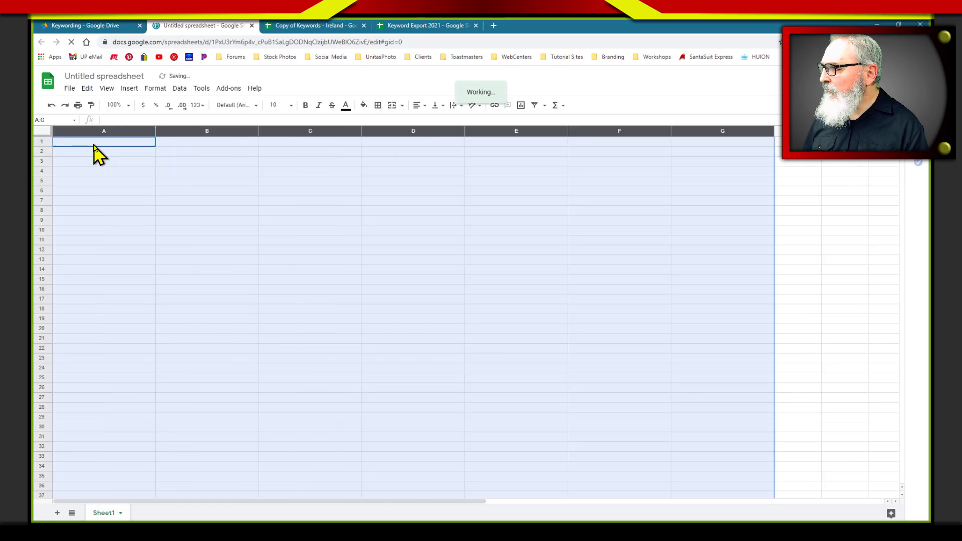
click(114, 146)
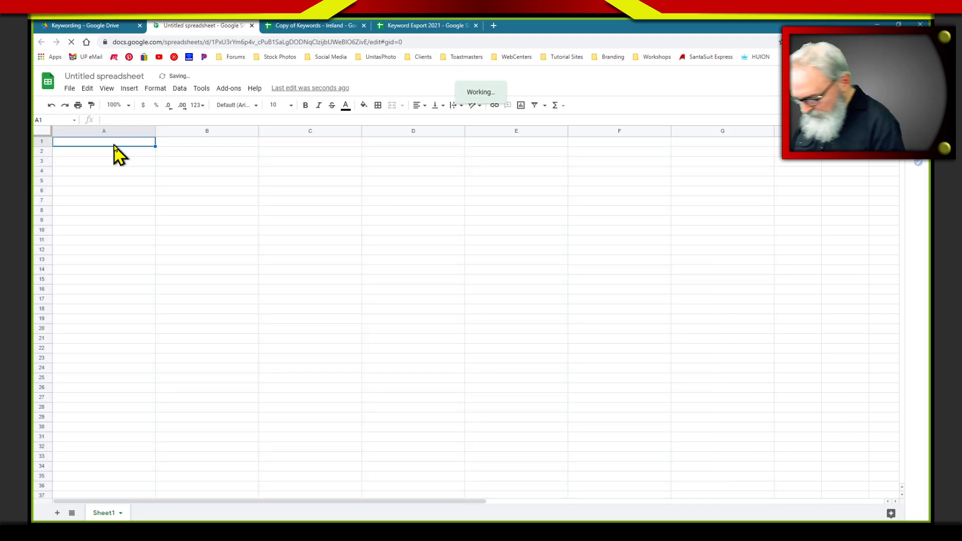
text([)
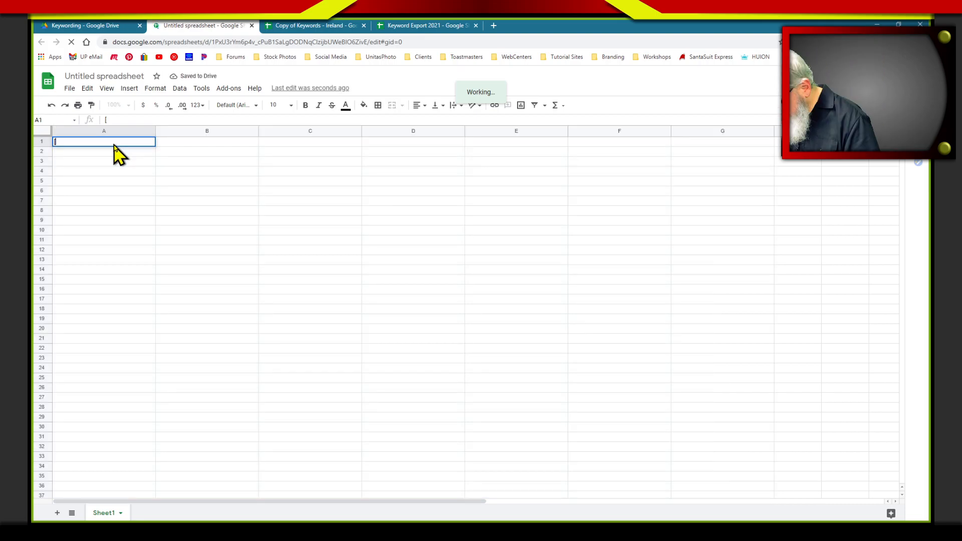
text(Beard)
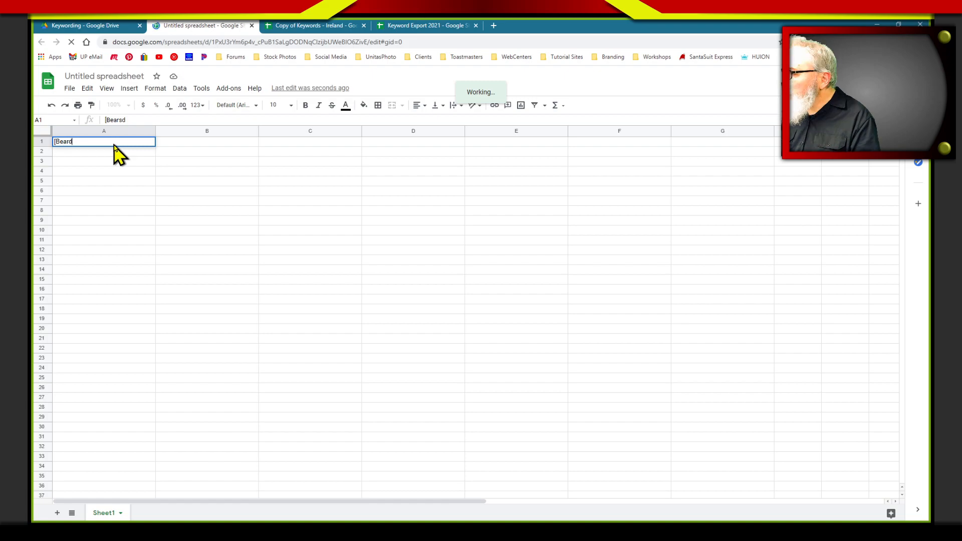
text(sley Zoo)
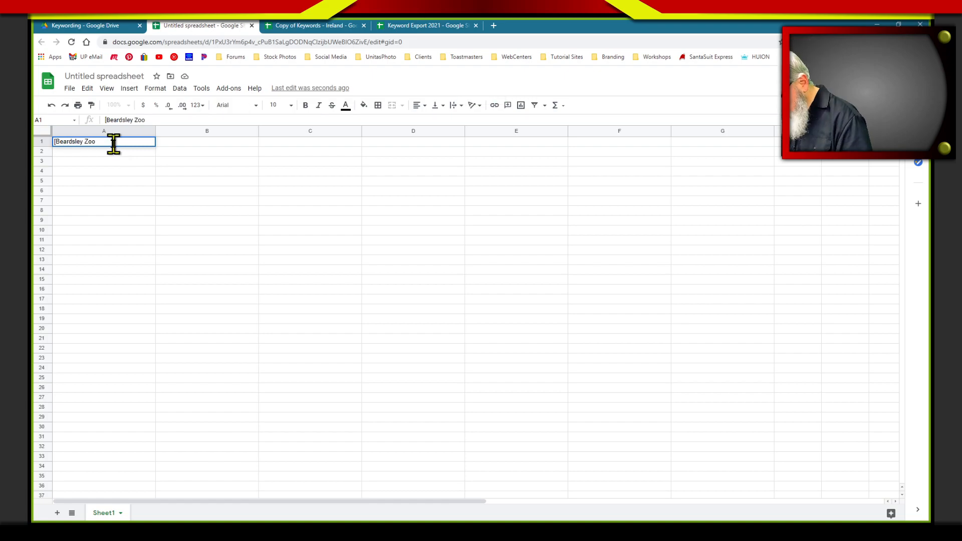
key(ctrl+BackSpace)
key(ctrl+BackSpace)
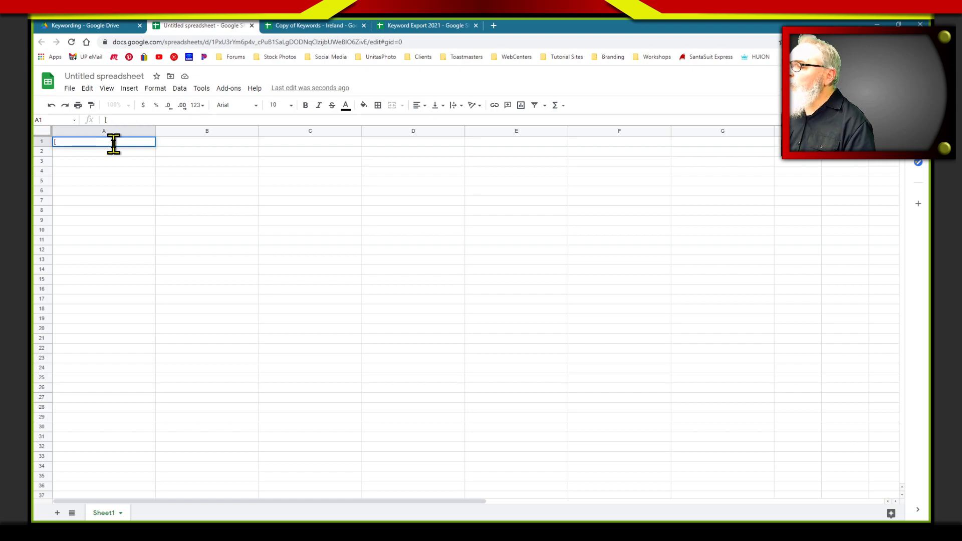
Enter the top-level heading [! BEARDSLEY ZOO] in cell A1
text([)
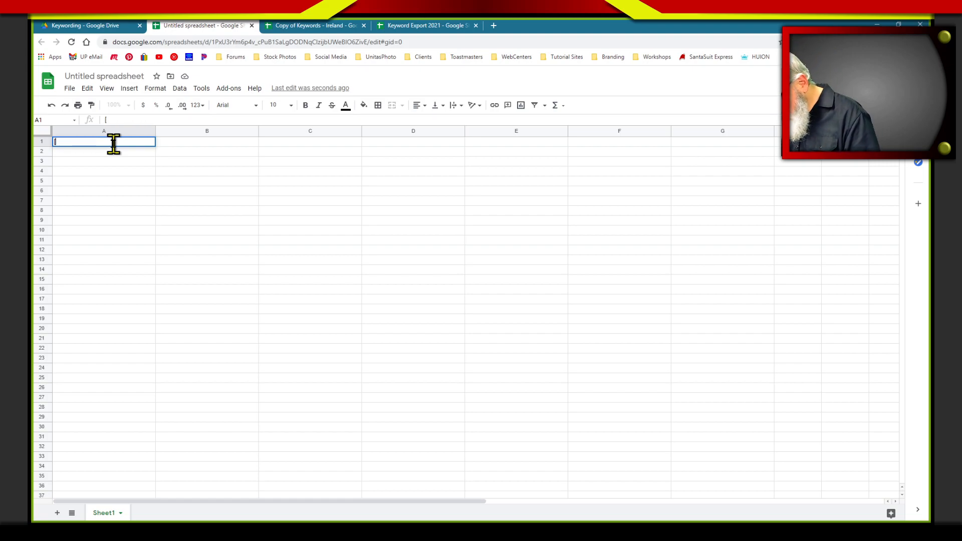
text(! BEARDSLEY  ZOO)
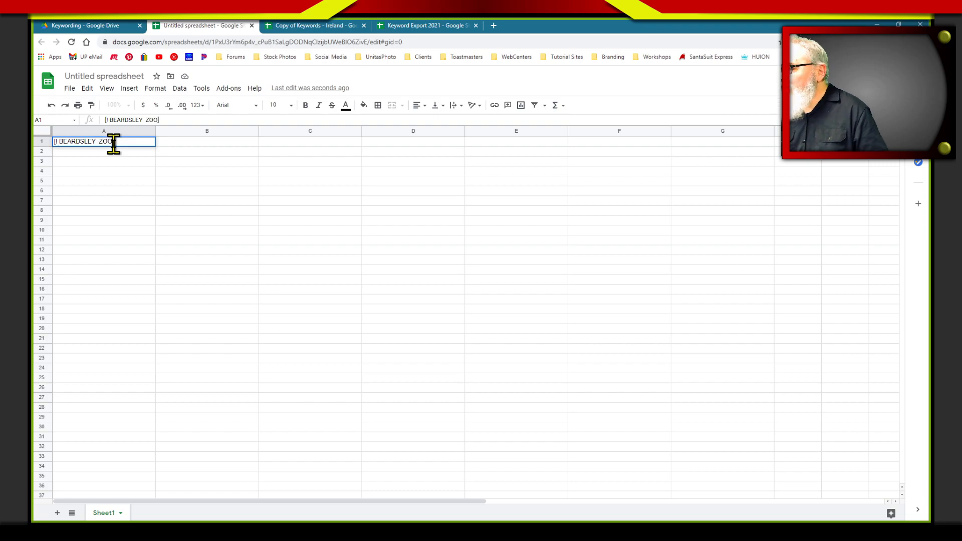
text(])
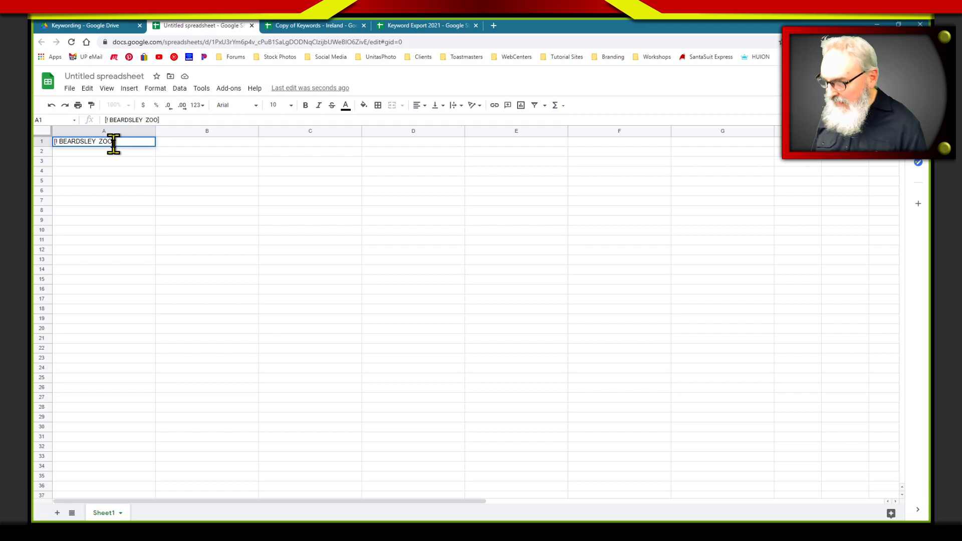
Enter the synonym {Beardsley Zoon} in cell B2, one level below the heading
click(166, 151)
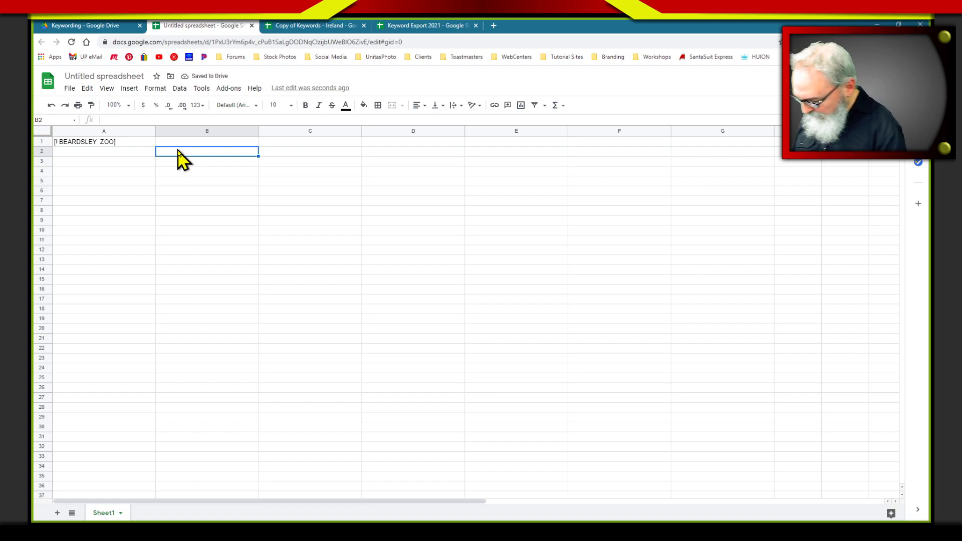
text([)
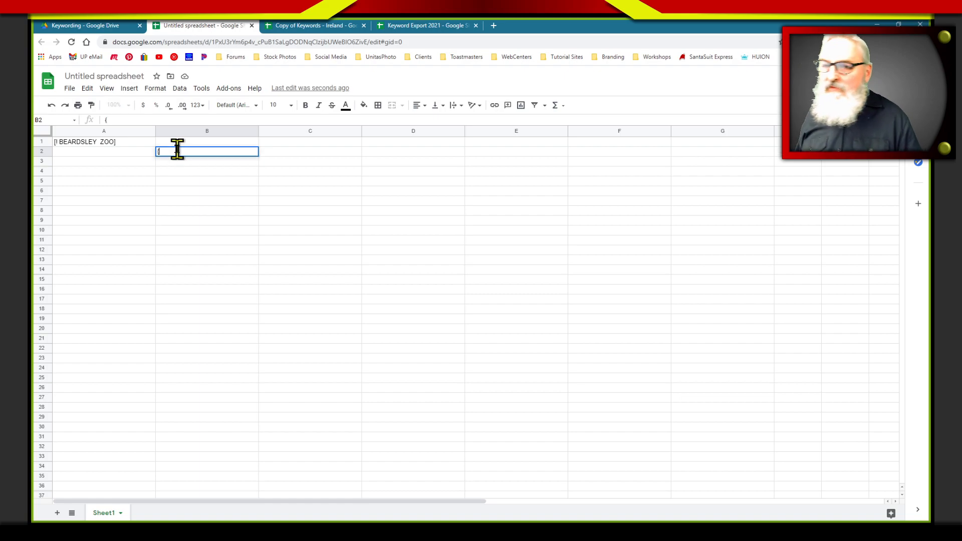
text(Beardsley Zoon)
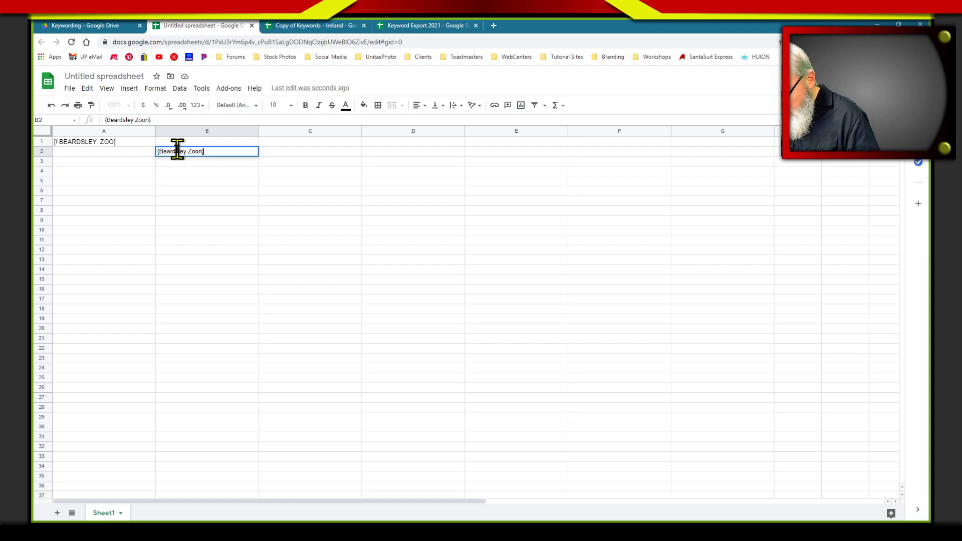
key(Return)
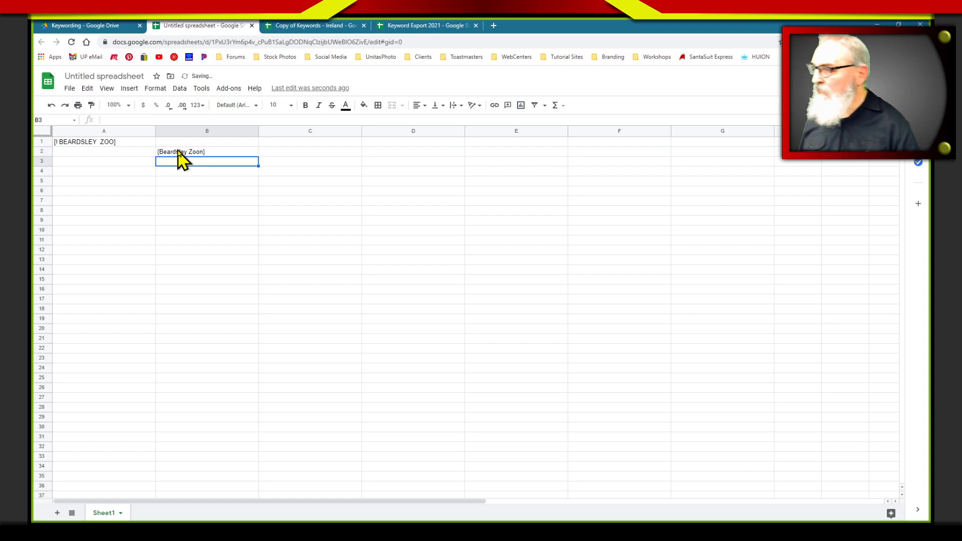
Correct the synonym in cell B2 to {Beardsley Zoo} and compare it with the heading in A1
click(196, 153)
drag(142, 120, 146, 121)
key(BackSpace)
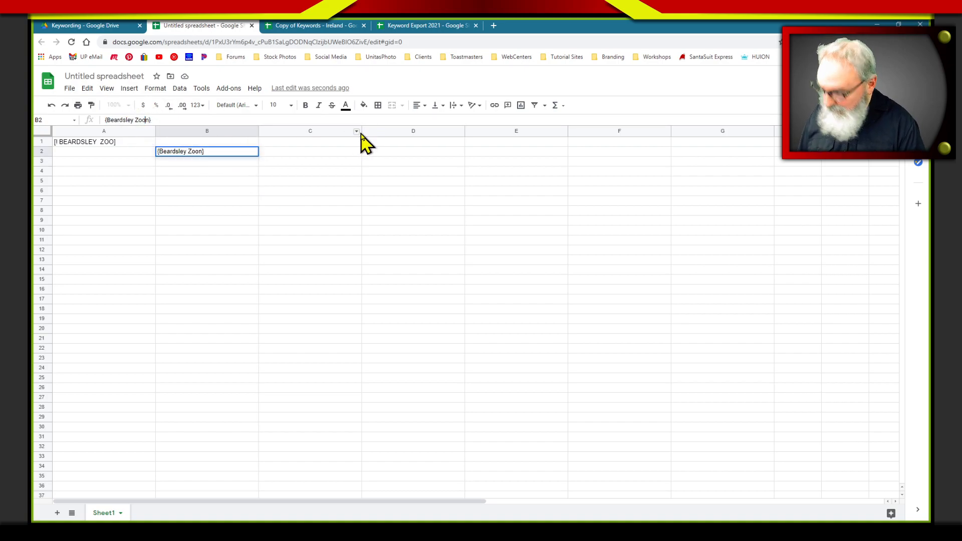
click(313, 192)
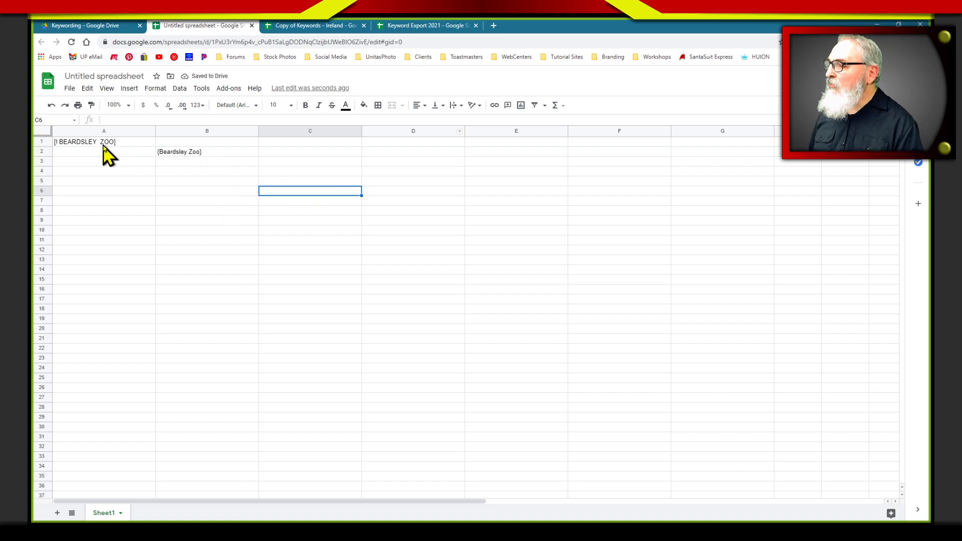
click(180, 153)
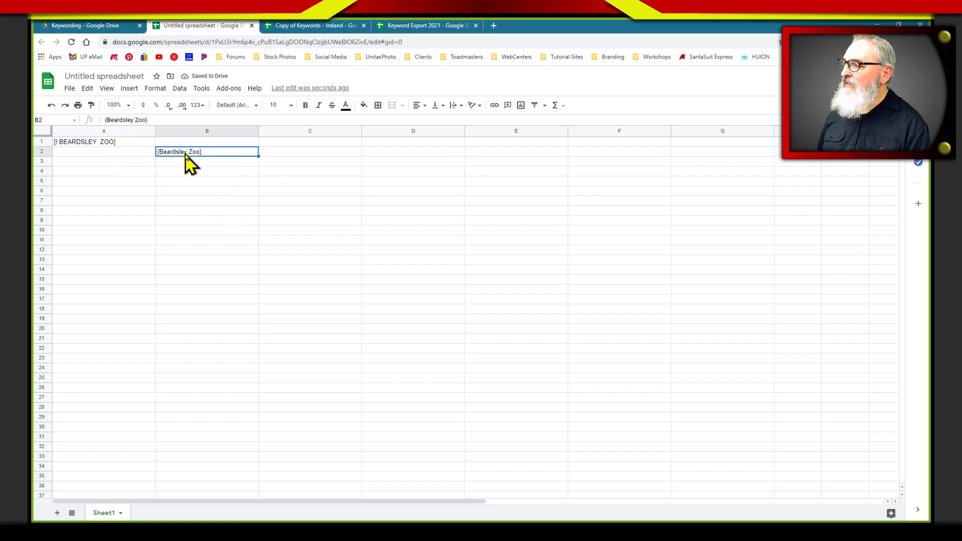
click(120, 143)
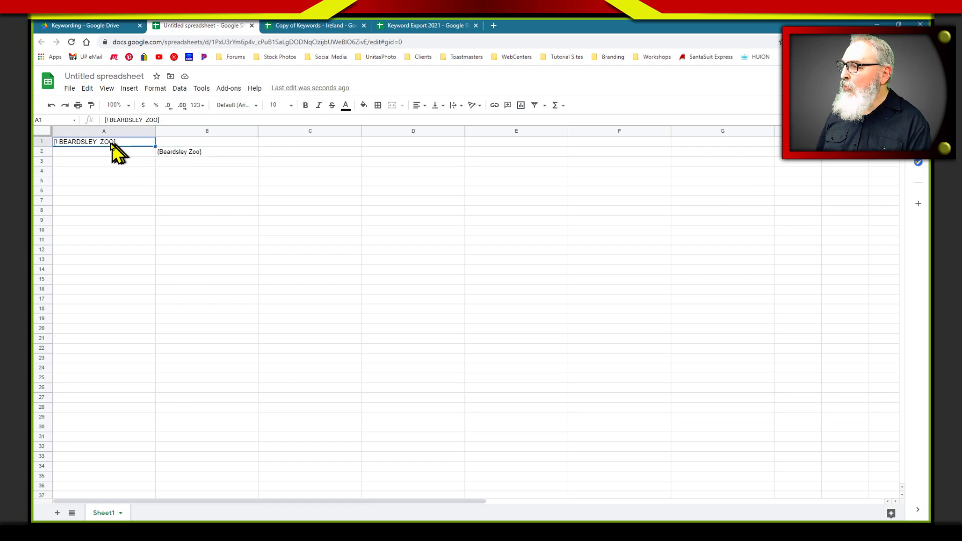
click(187, 153)
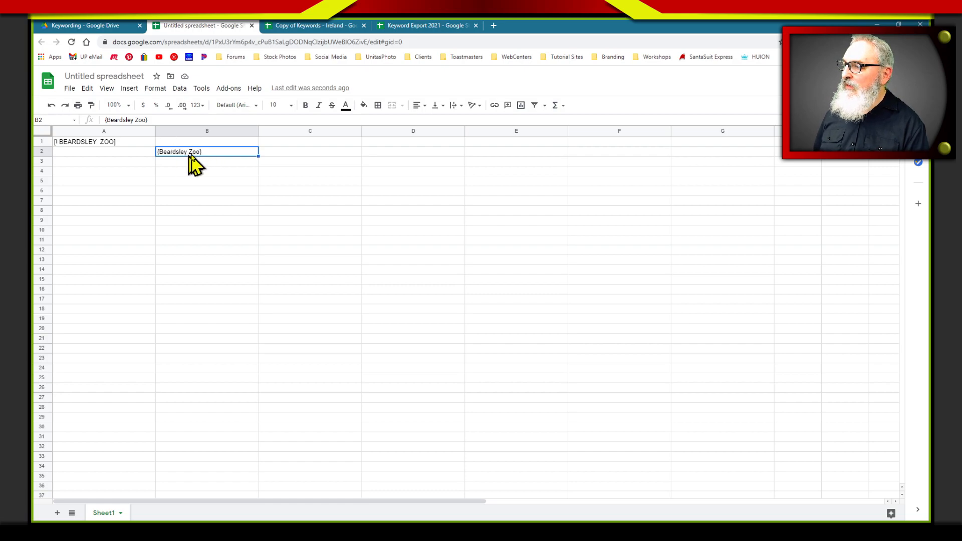
click(117, 143)
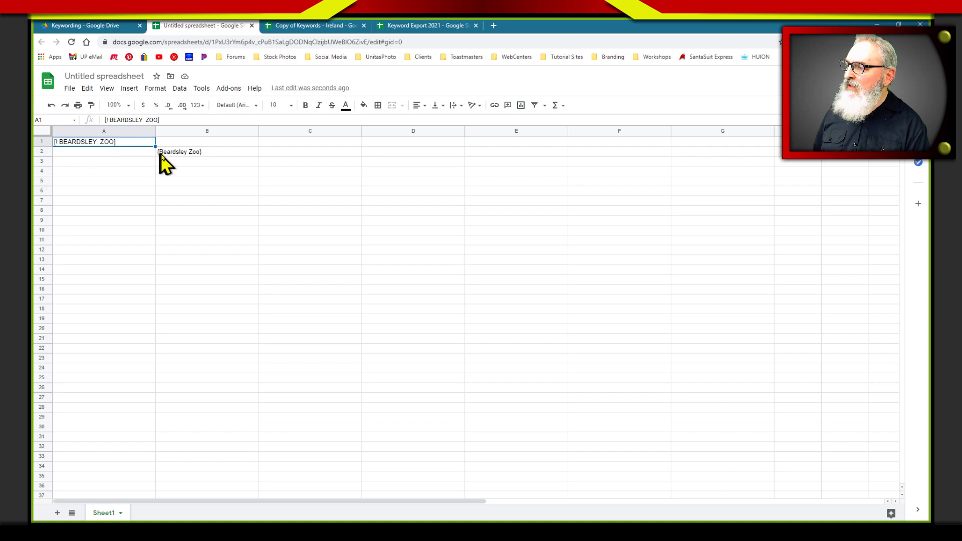
Enter the subheading [@ FARM] in cell B3, directly below the {Beardsley Zoo} synonym
click(193, 161)
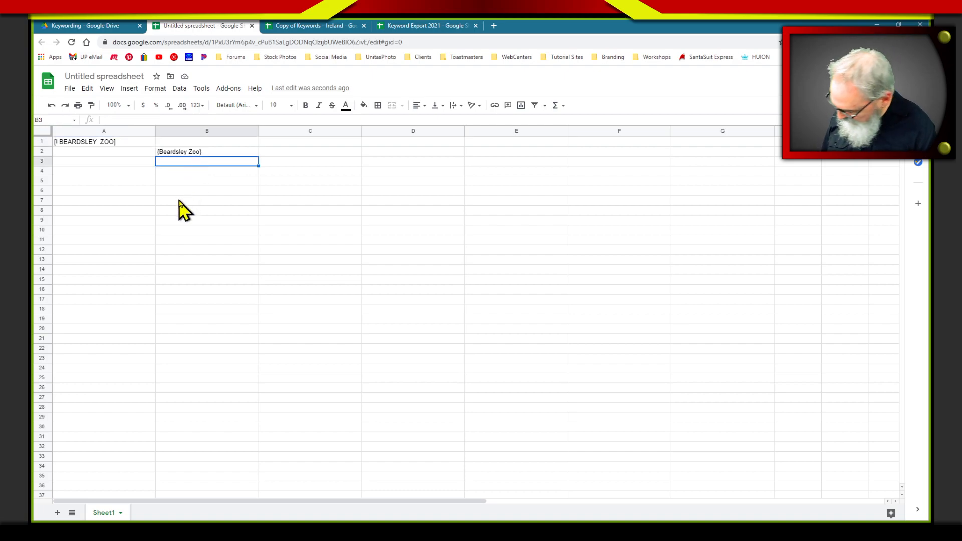
text([@)
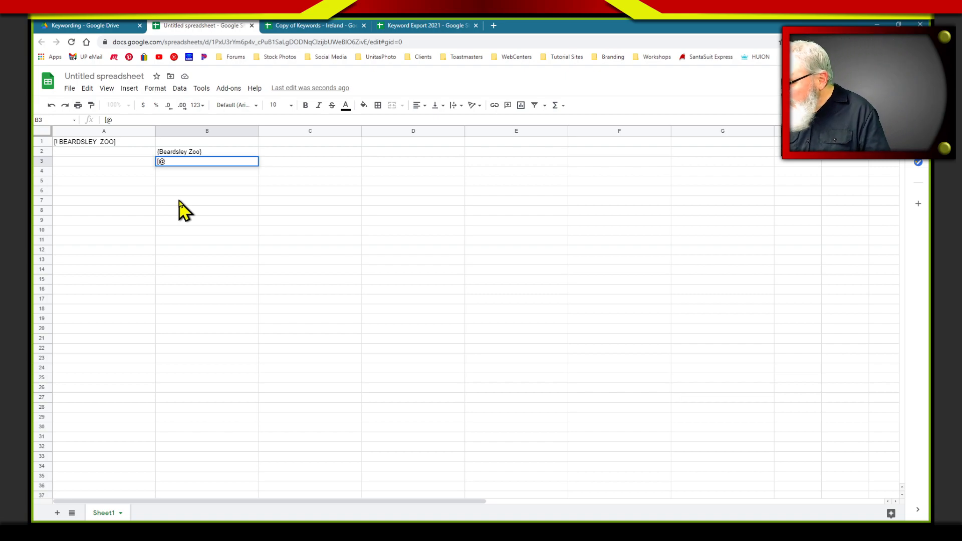
text( FARM)
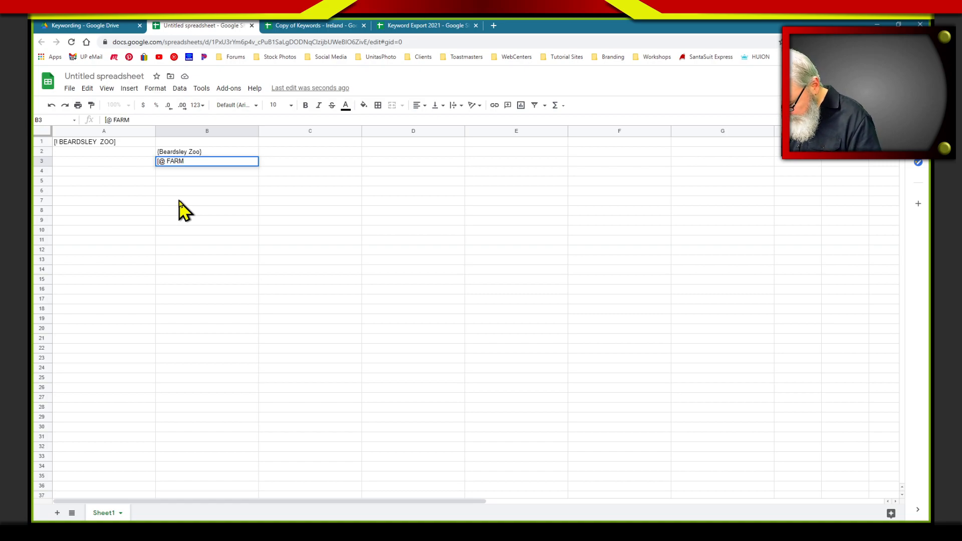
key(BackSpace)
key(BackSpace)
key(BackSpace)
key(BackSpace)
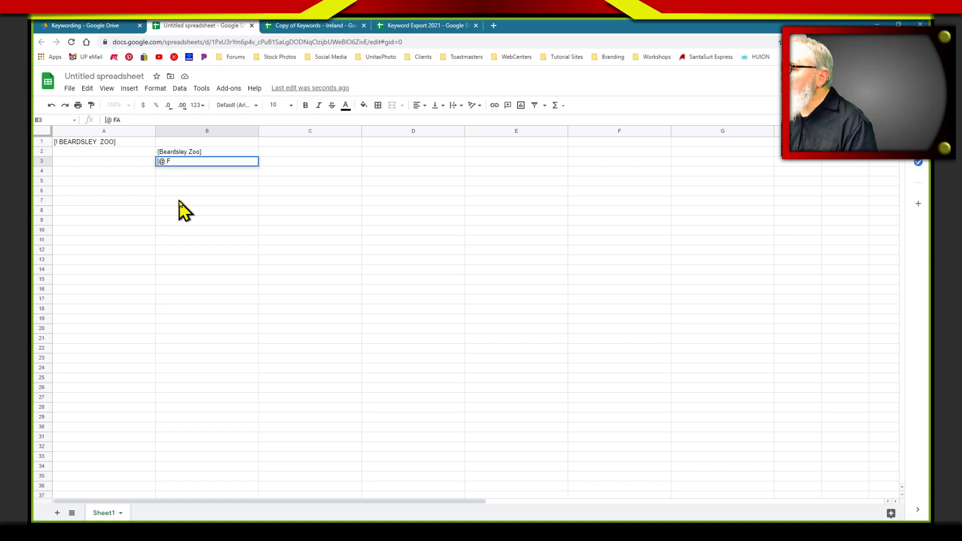
text(PETTING)
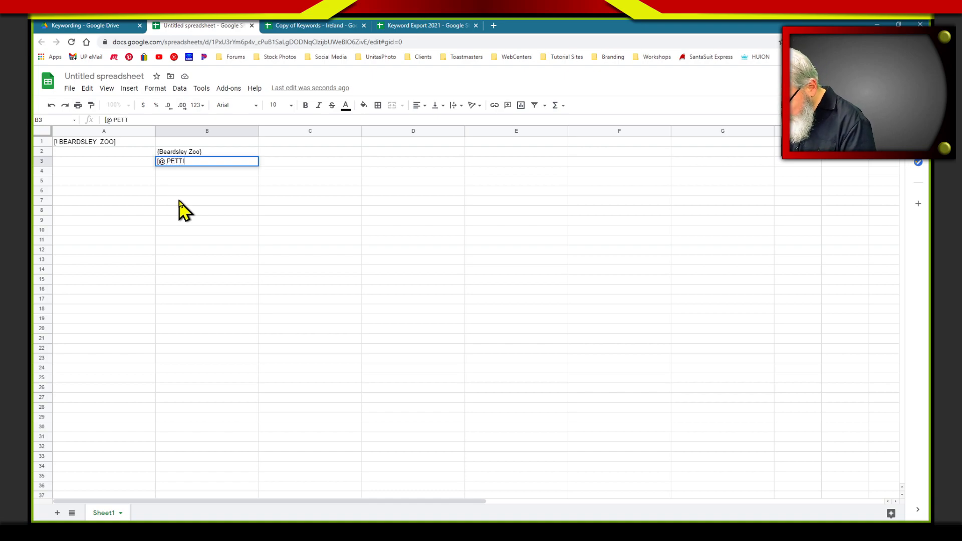
key(BackSpace)
key(BackSpace)
key(BackSpace)
key(BackSpace)
key(BackSpace)
key(BackSpace)
key(BackSpace)
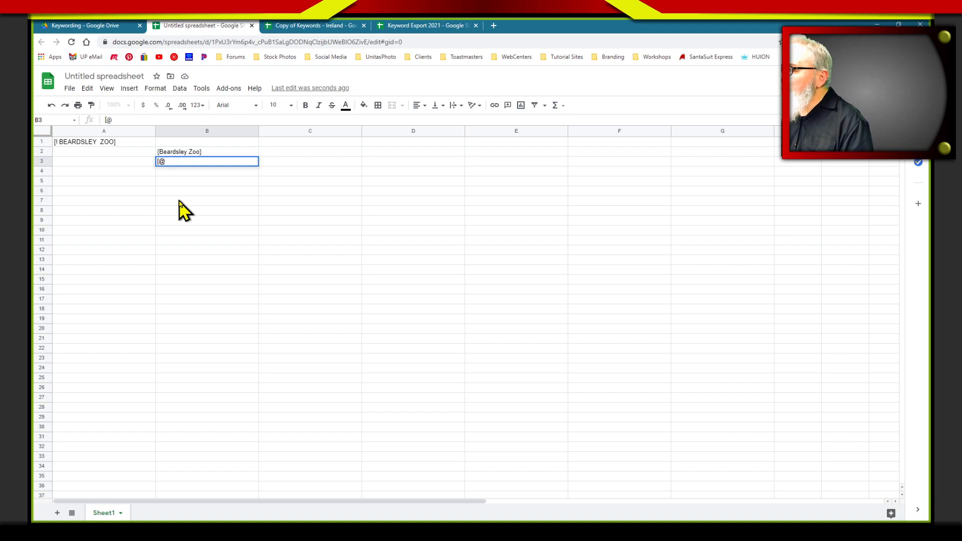
text(FARM)
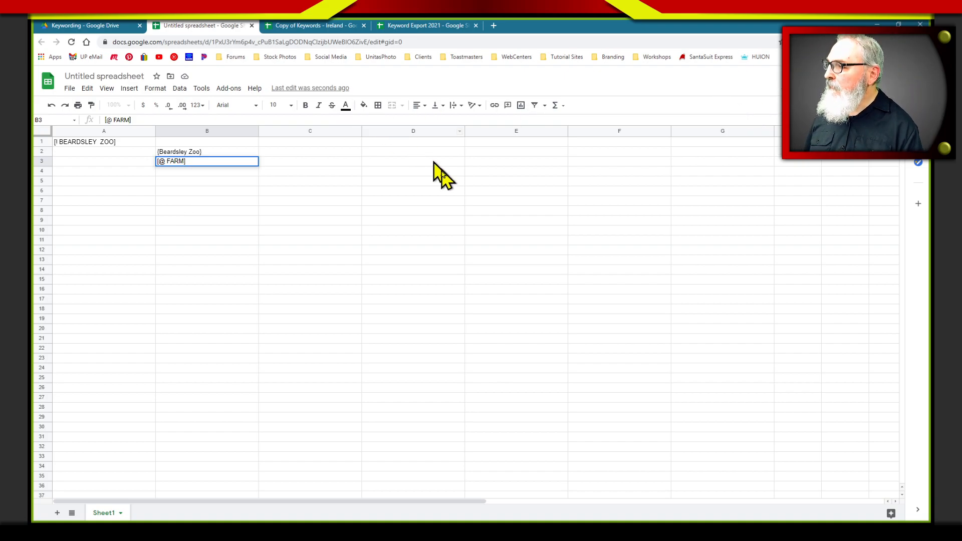
Enter the synonym {petting zoo} in cell C4, one level below the [@ FARM] subheading, and select cell C5
click(307, 171)
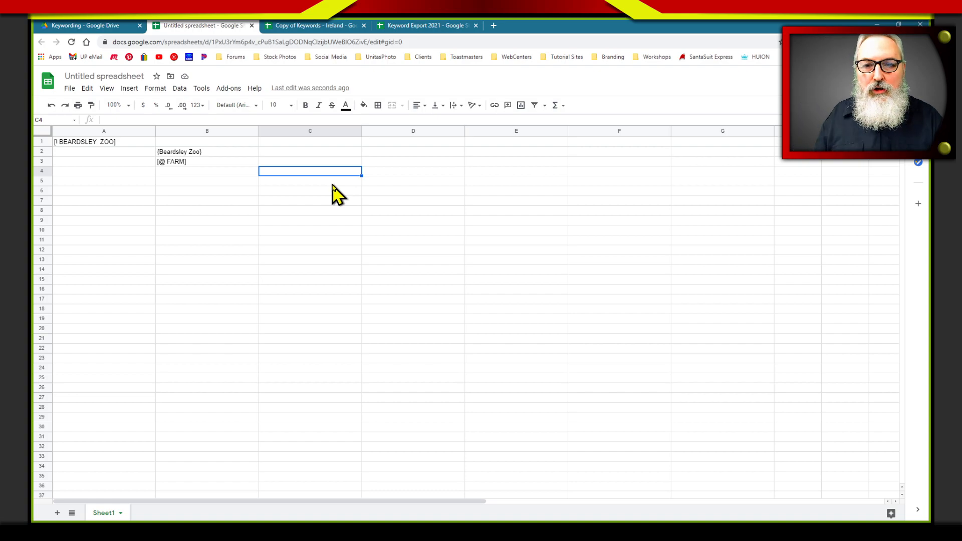
text([)
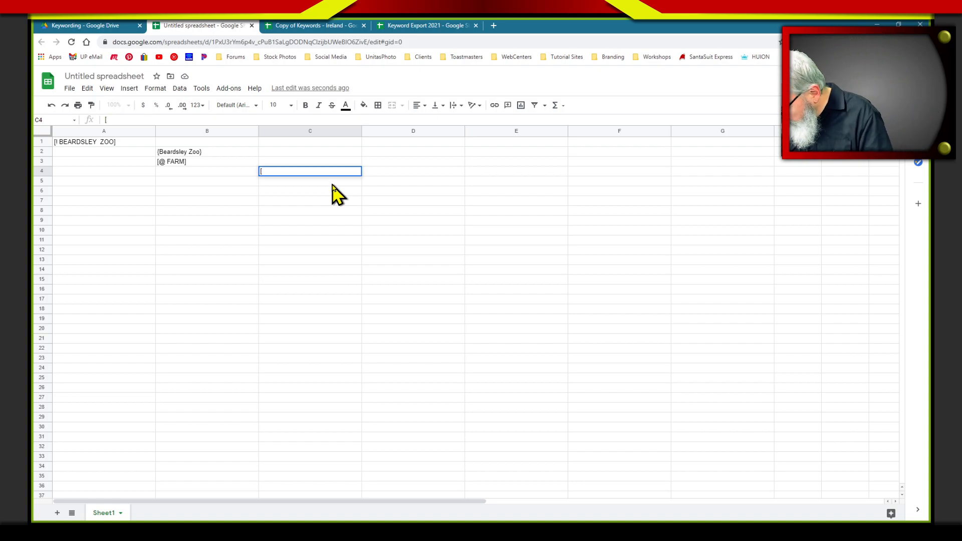
key(Escape)
text({petting zoo)
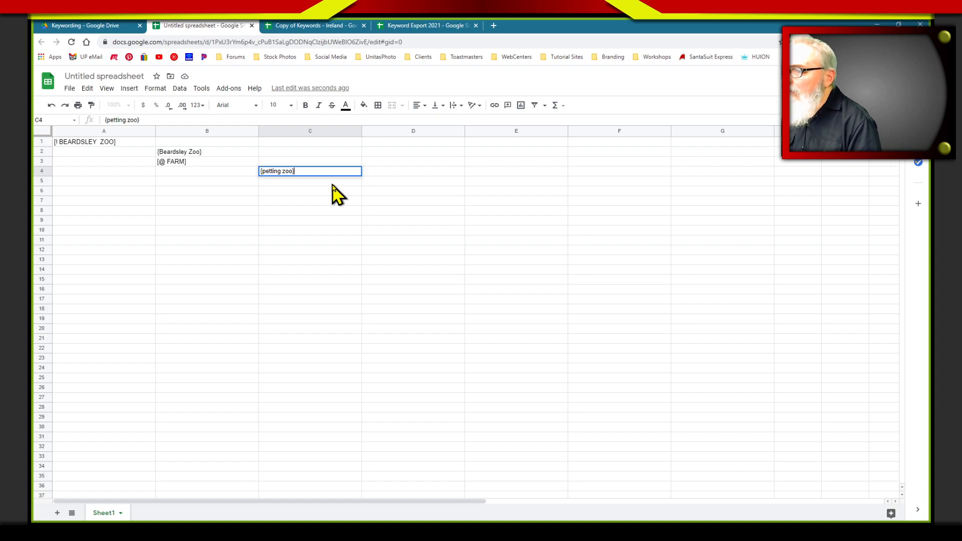
text(})
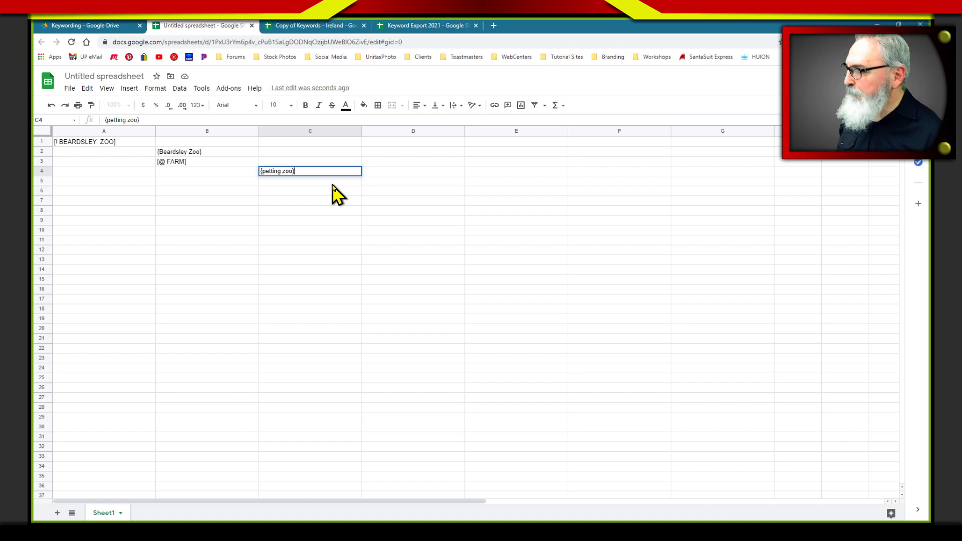
click(117, 141)
click(225, 162)
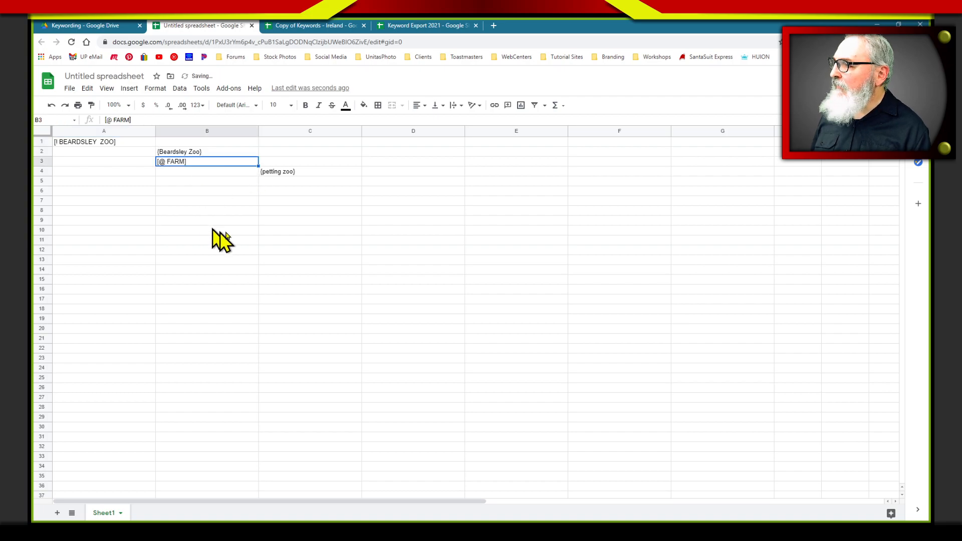
click(295, 182)
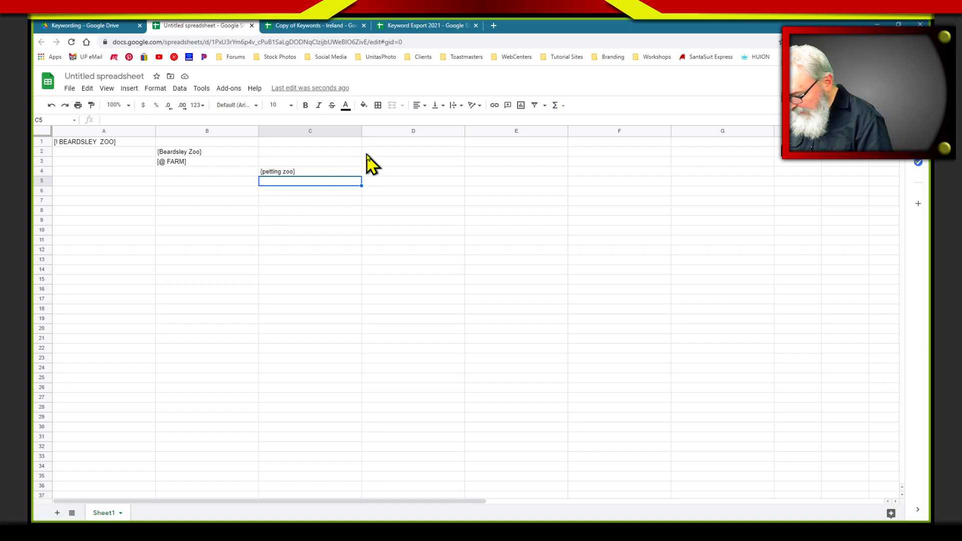
Enter the second-level subheading [@@ DOMESTICS] in cell C5, directly below the {petting zoo} synonym
text([@@)
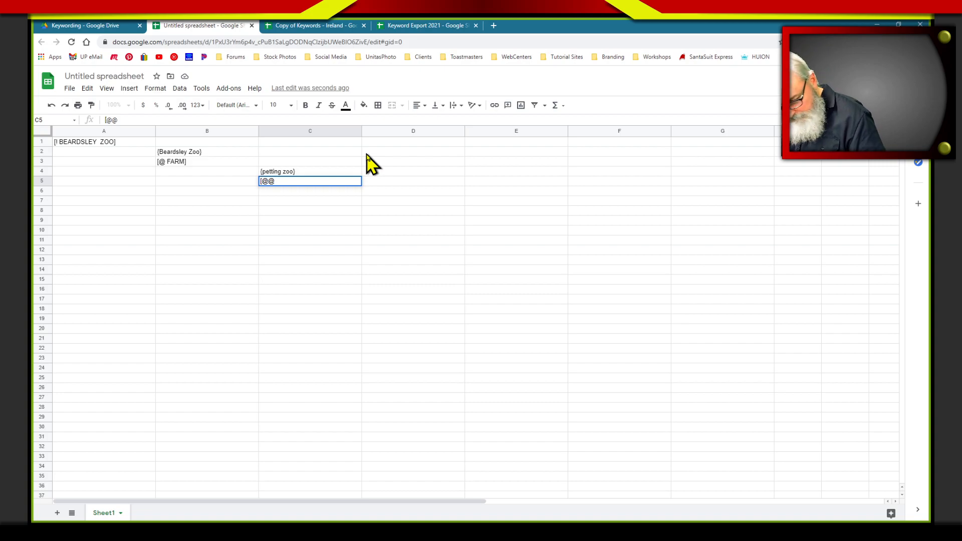
text(DOM)
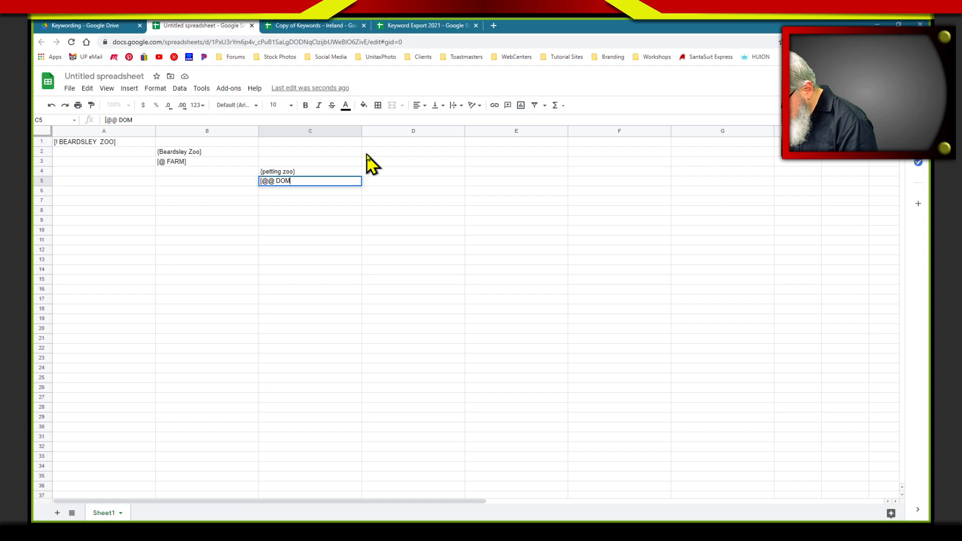
text(ESTICS)
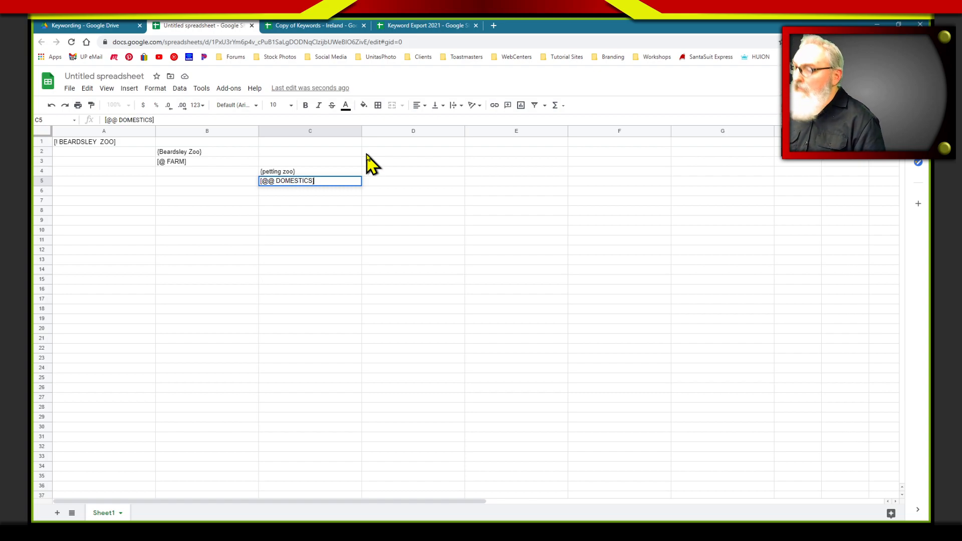
key(Return)
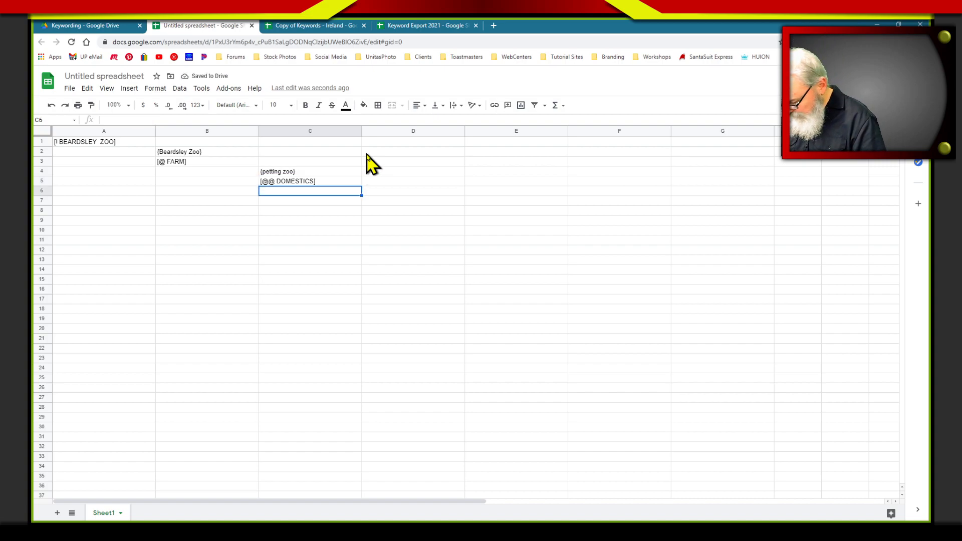
Enter the subheading [@@ FOWL] in cell C6 and move it down to C15 to make room under [@@ DOMESTICS]
text([@@ FOWL)
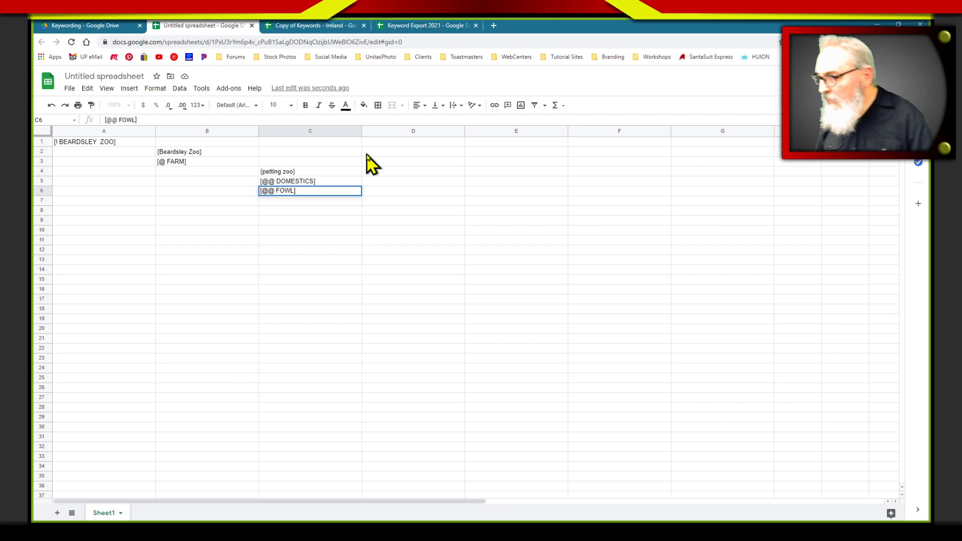
click(408, 224)
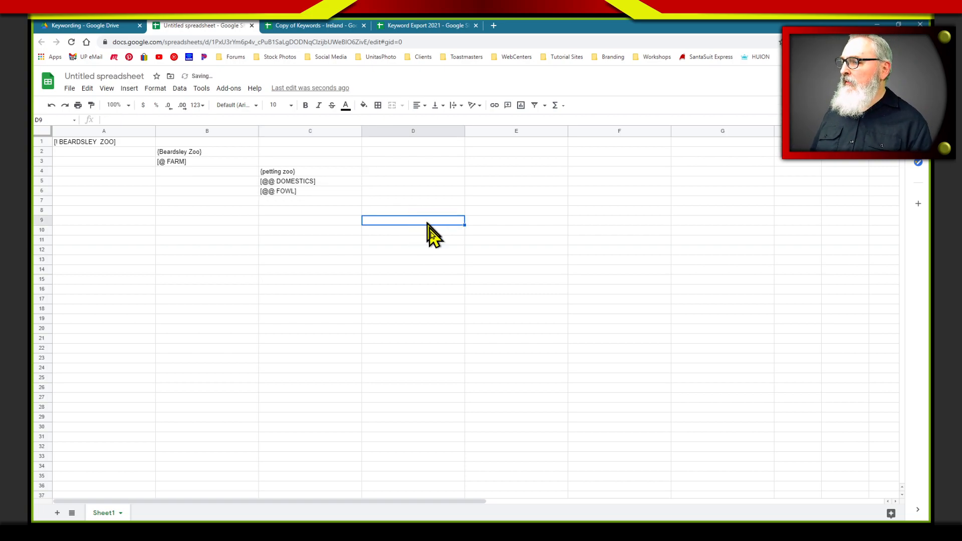
click(277, 192)
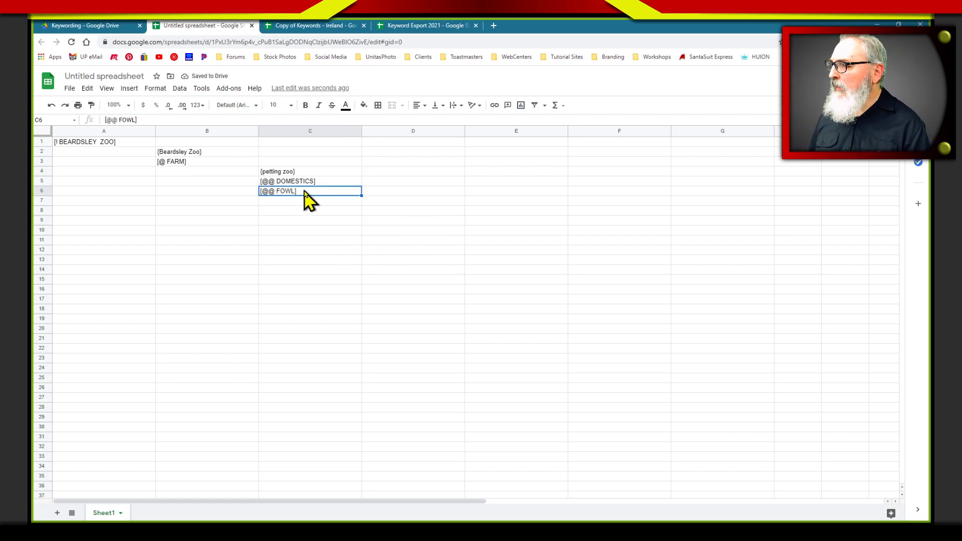
drag(318, 196, 311, 280)
List the keywords goats, horse and pig in cells D6 to D8, one level below [@@ DOMESTICS]
click(374, 192)
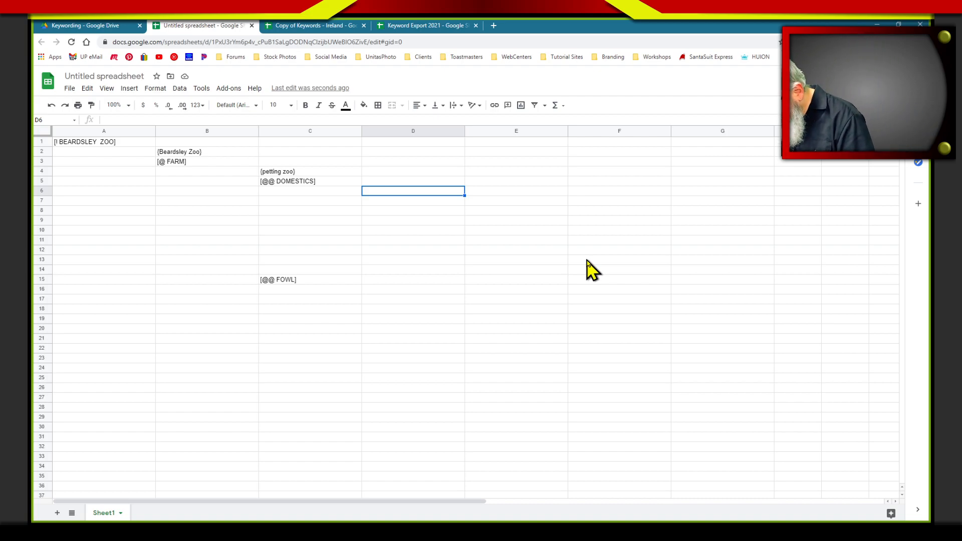
text(goats)
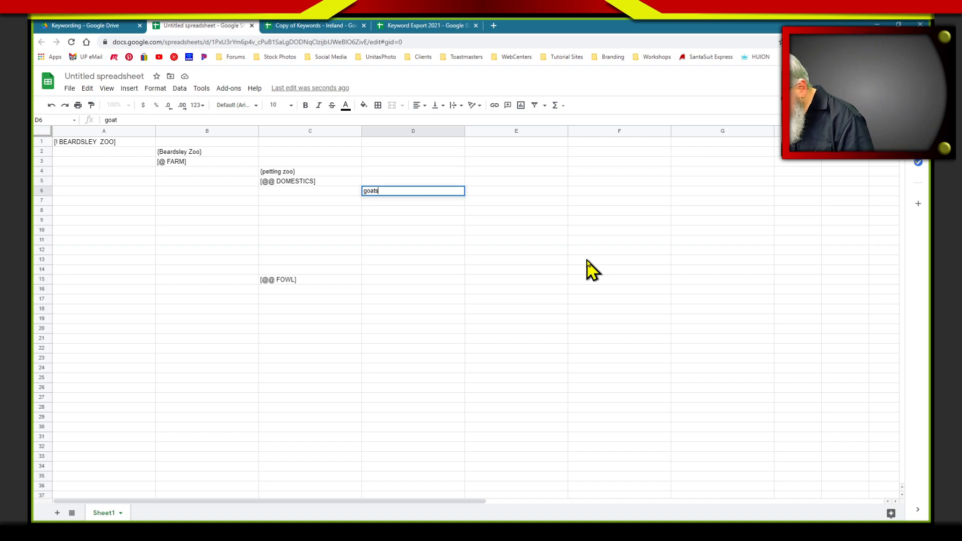
key(Return)
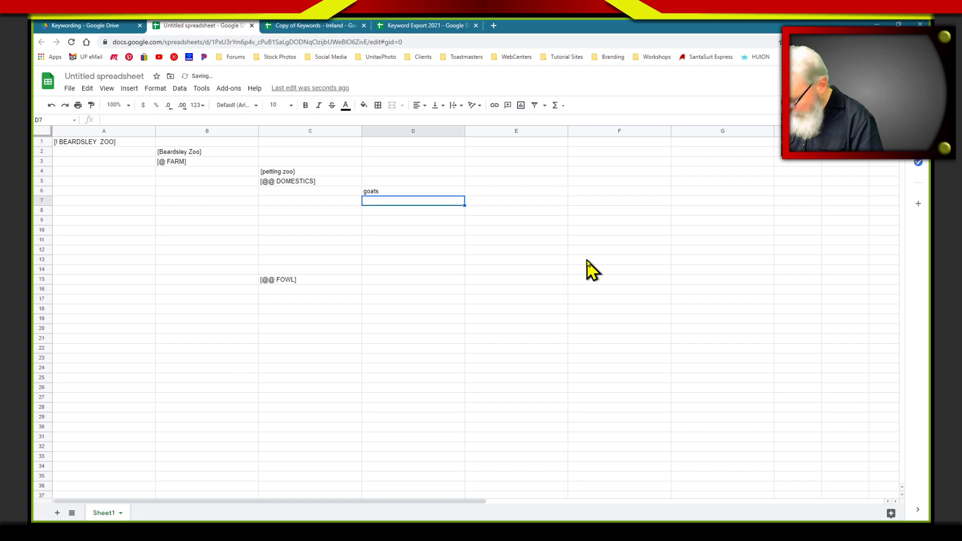
text(horse)
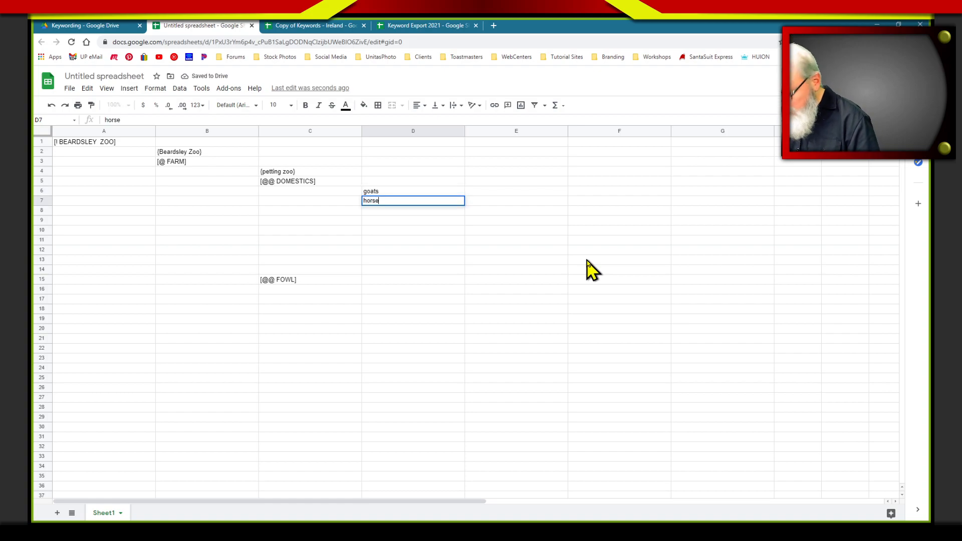
key(Return)
text(pig)
key(Return)
Change the keyword in cell D6 to the singular goat
key(Up)
key(Up)
key(Up)
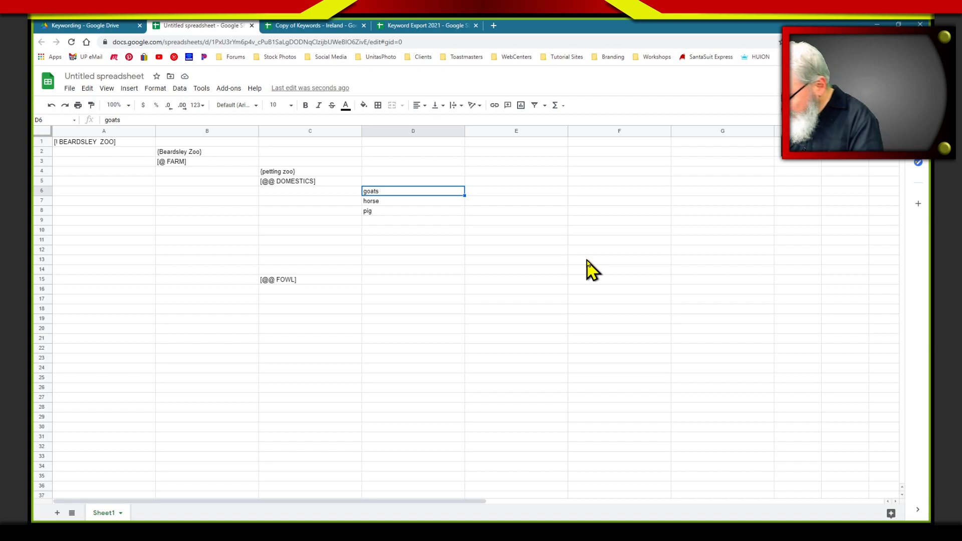
text(goat)
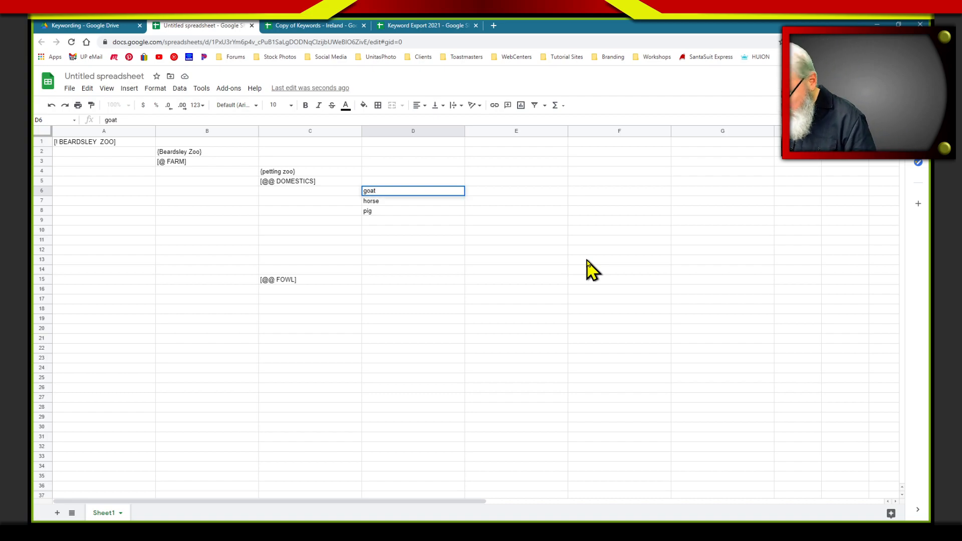
key(Return)
Add the keyword cat in cell D9, below pig
key(Down)
key(Down)
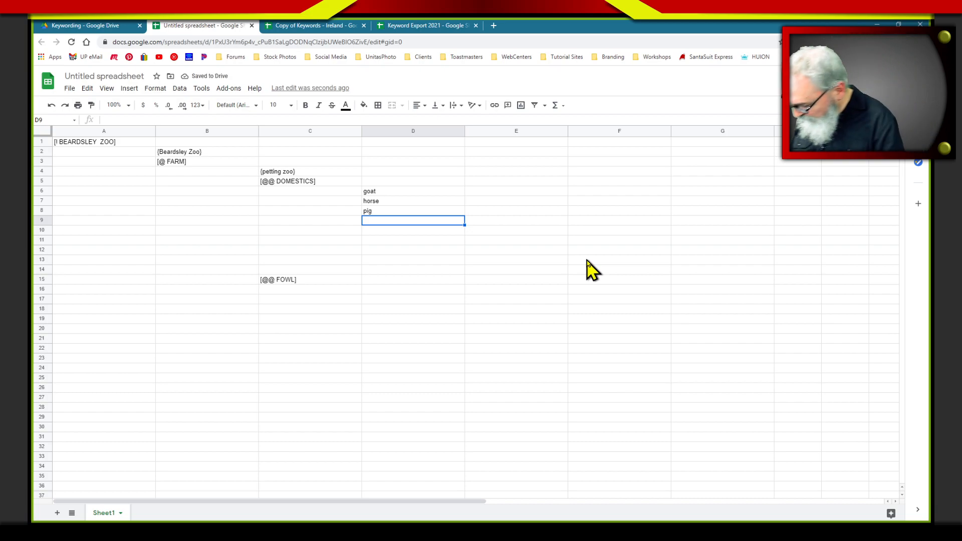
text(cat)
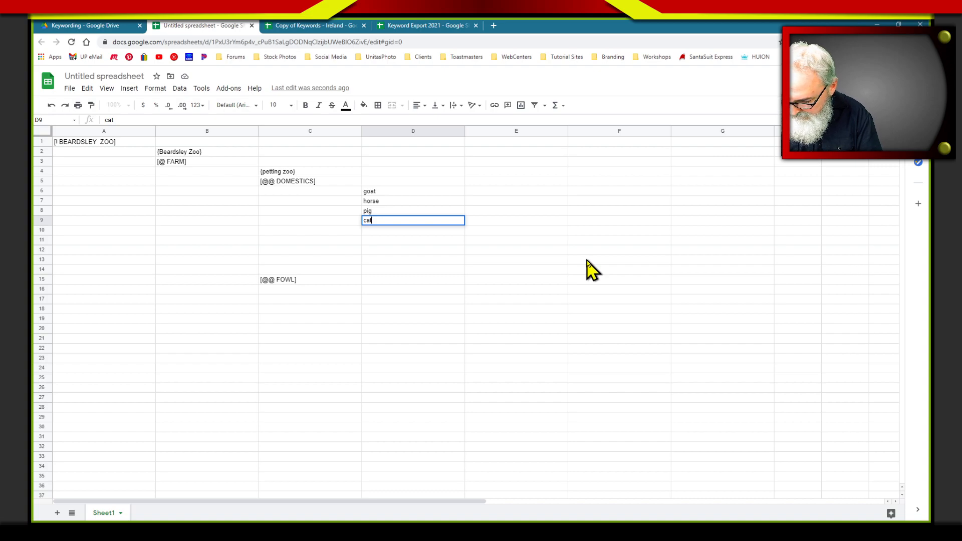
key(Return)
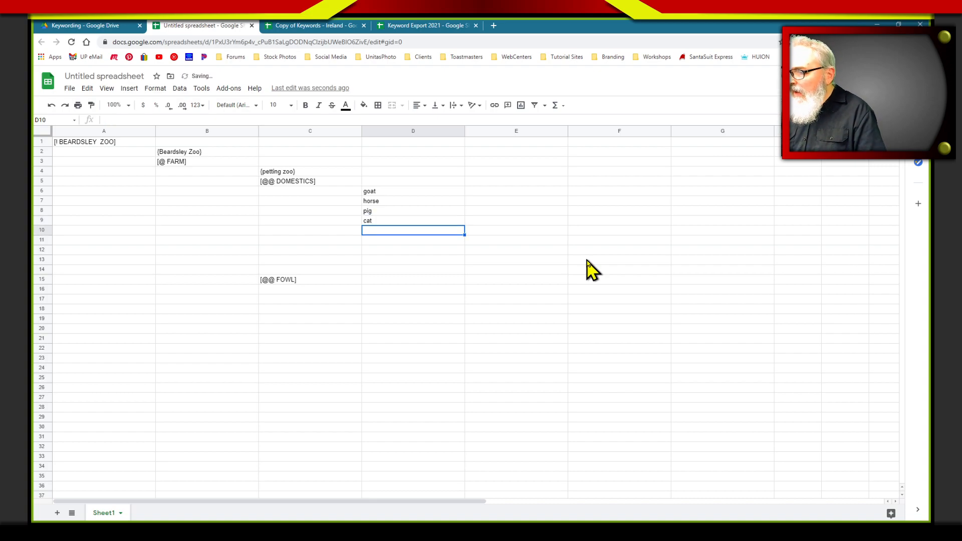
List the keywords goose, duck and owl in cells D16 to D18, one level below [@@ FOWL]
click(398, 289)
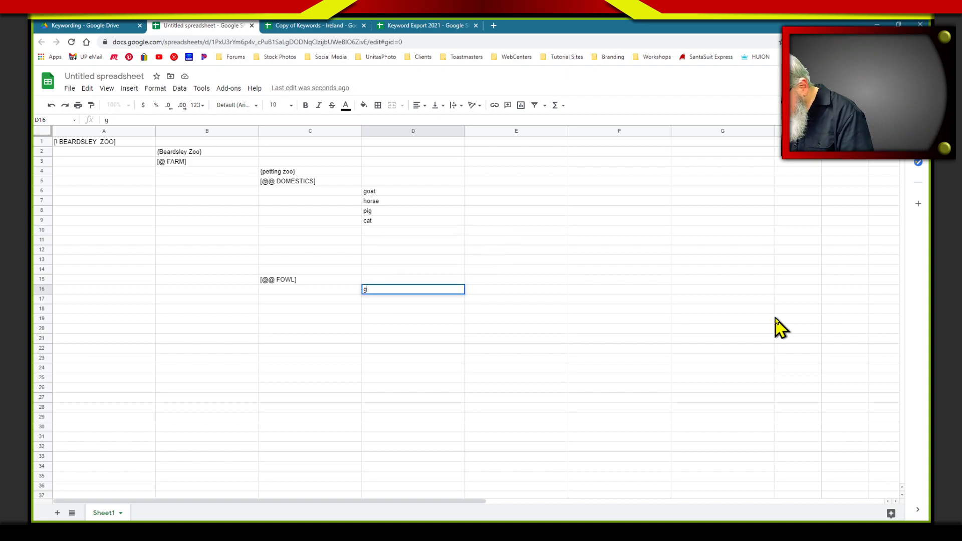
key(Return)
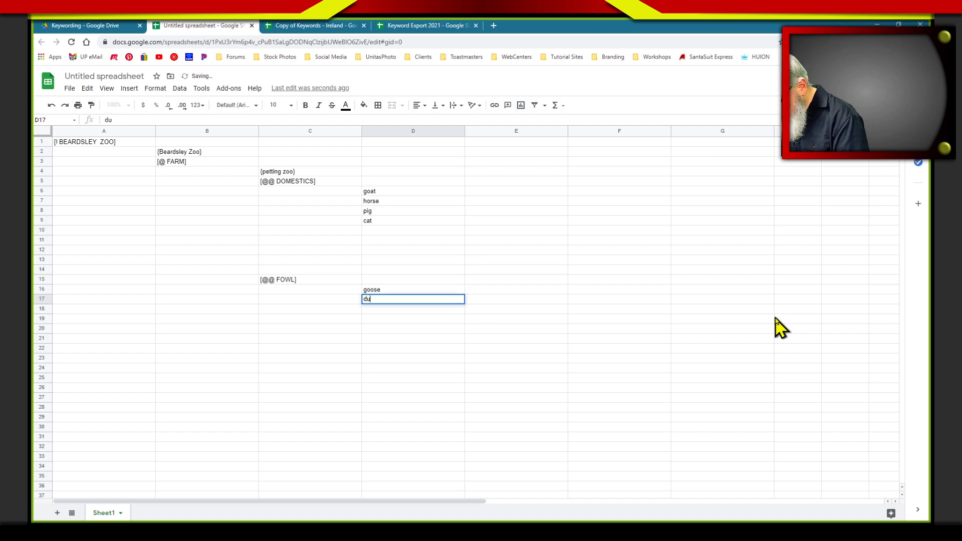
text(duck)
key(Return)
text(ow)
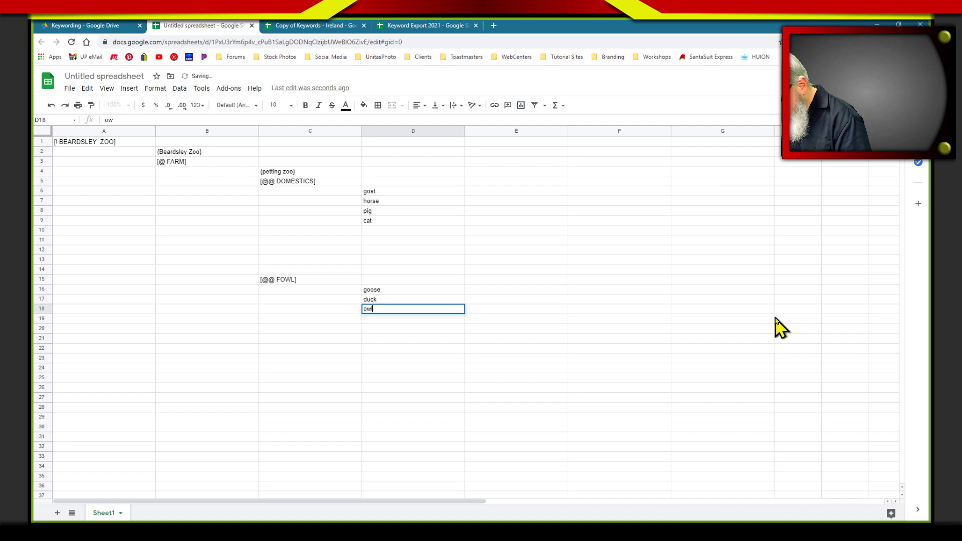
text(l)
key(Return)
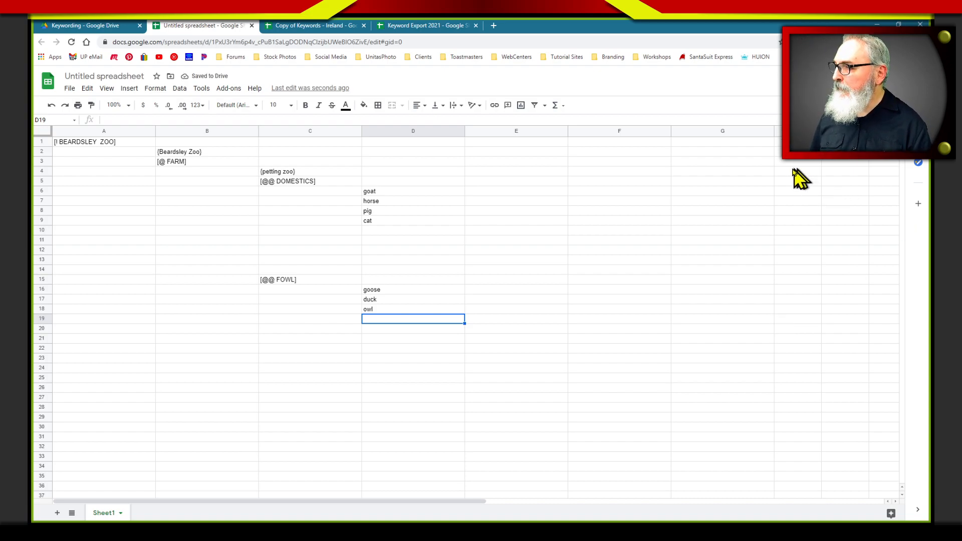
Move the [@@ FOWL] block with its three keywords up to start at C10, closing the gap below cat
click(291, 280)
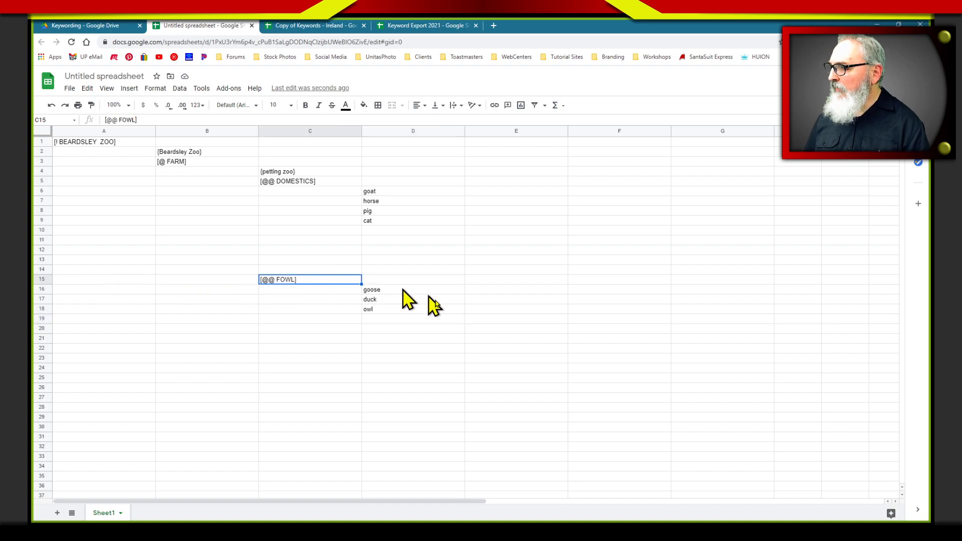
shift+click(404, 311)
drag(299, 275, 308, 242)
click(303, 308)
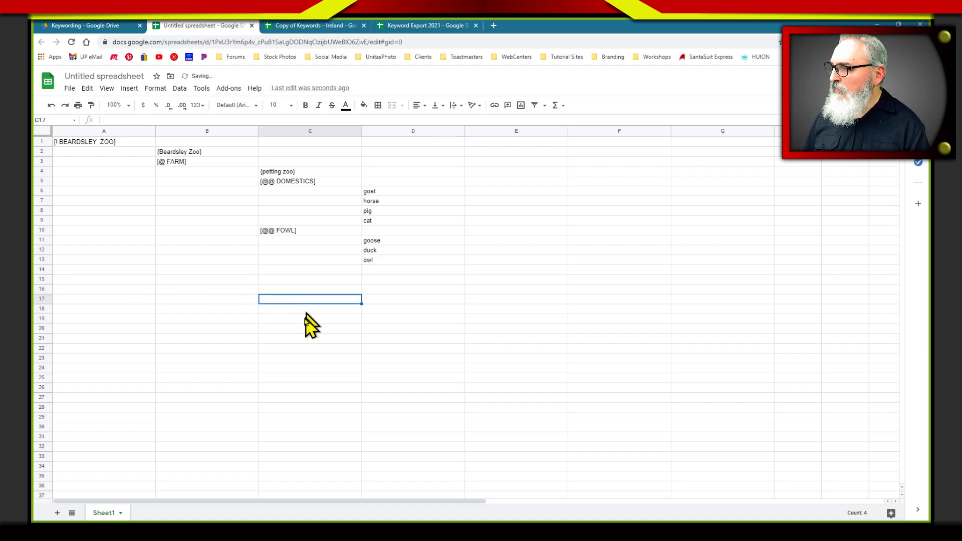
click(383, 308)
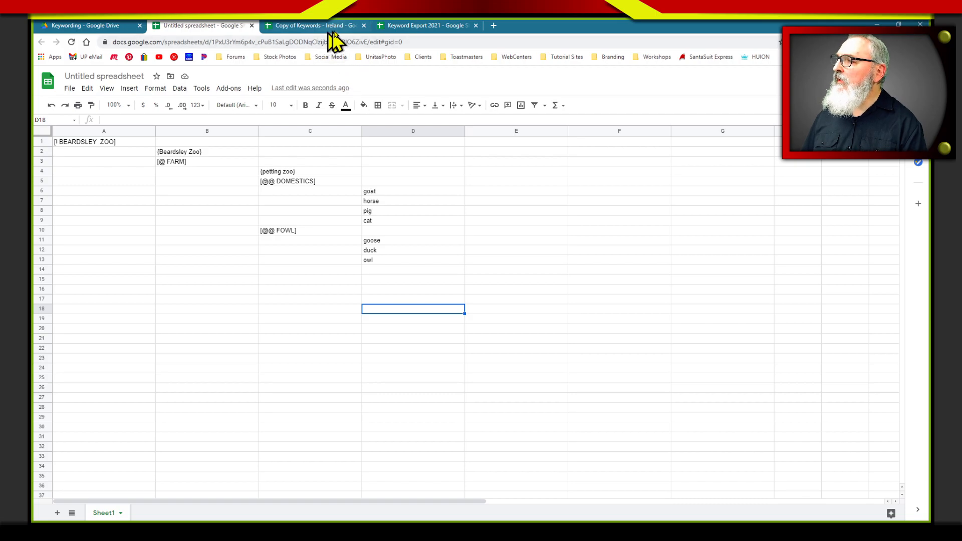
Look at the hierarchy in the Keyword Export 2021 spreadsheet for comparison and return to the untitled zoo keyword list
click(326, 29)
click(423, 30)
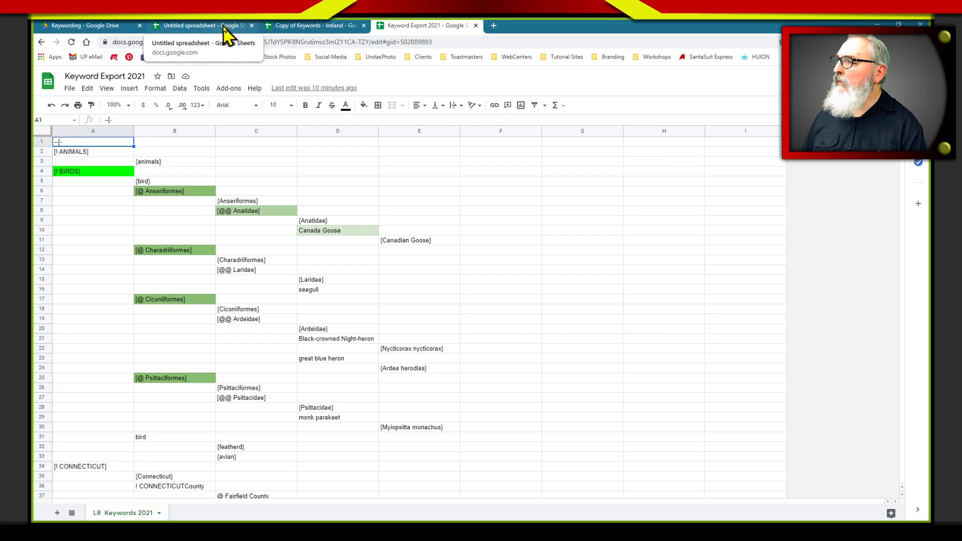
click(227, 30)
click(459, 221)
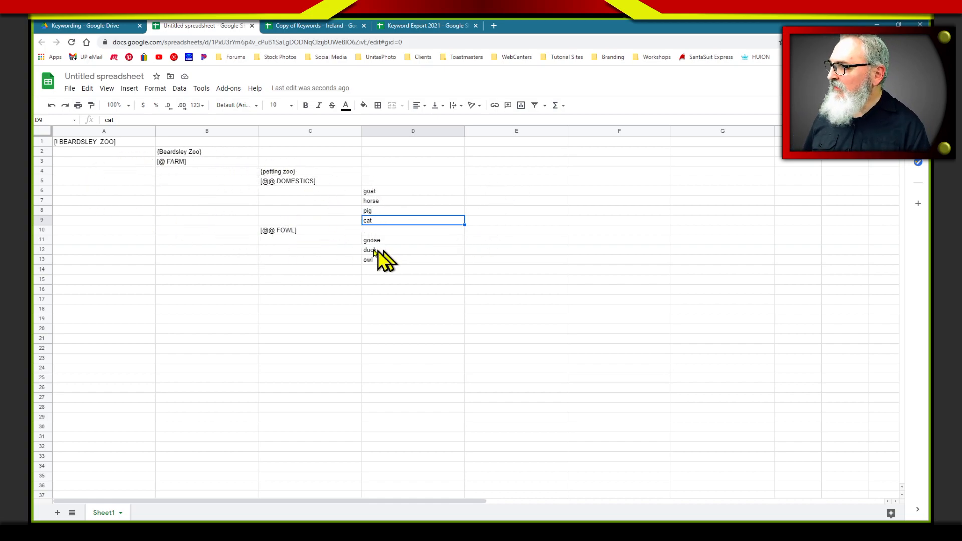
Download the current sheet as a tab-separated values (.tsv) file
click(69, 89)
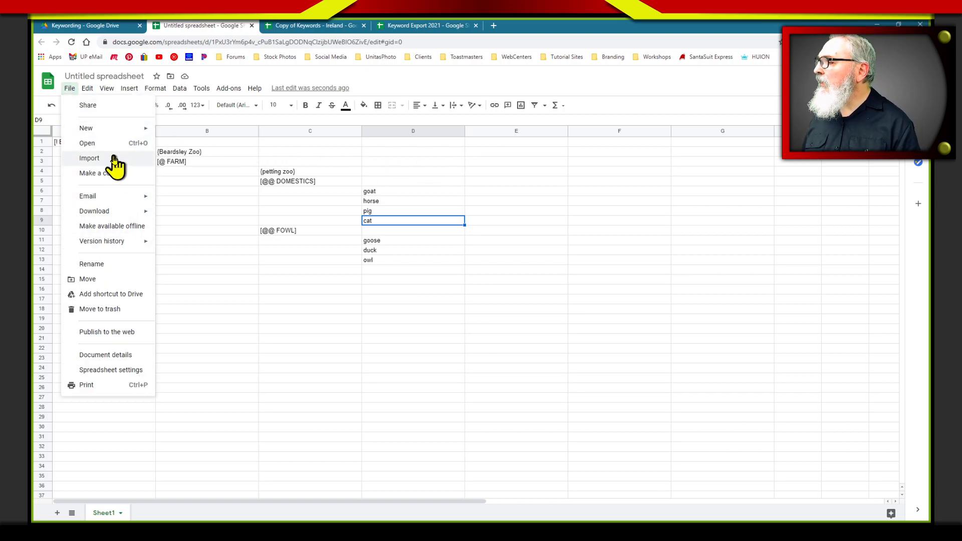
mouse_move(114, 201)
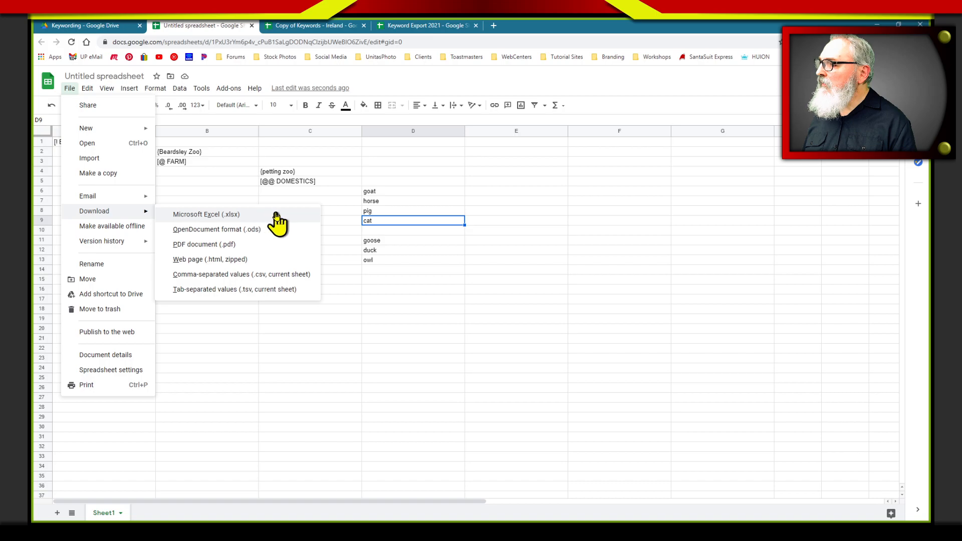
click(217, 291)
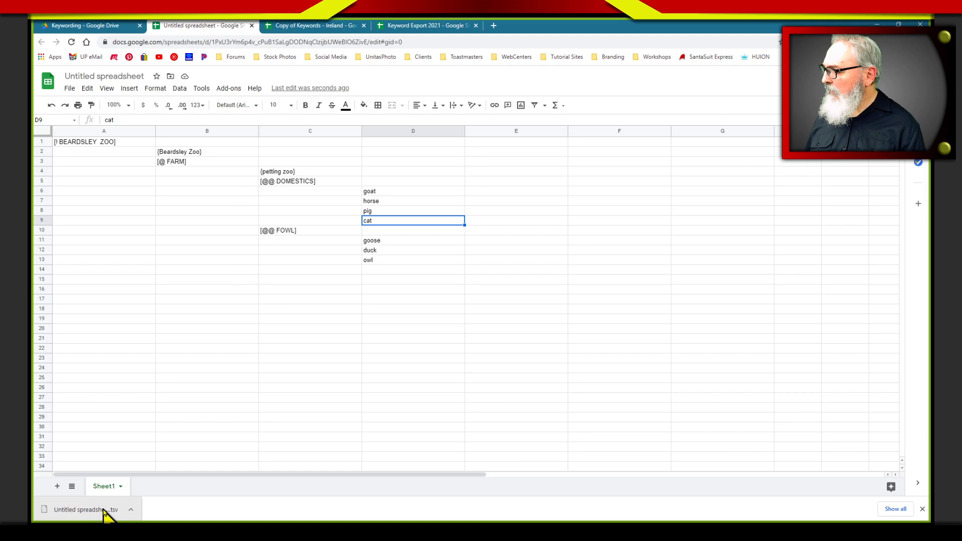
Download the current sheet as a comma-separated values (.csv) file and show it in the Downloads folder
click(70, 90)
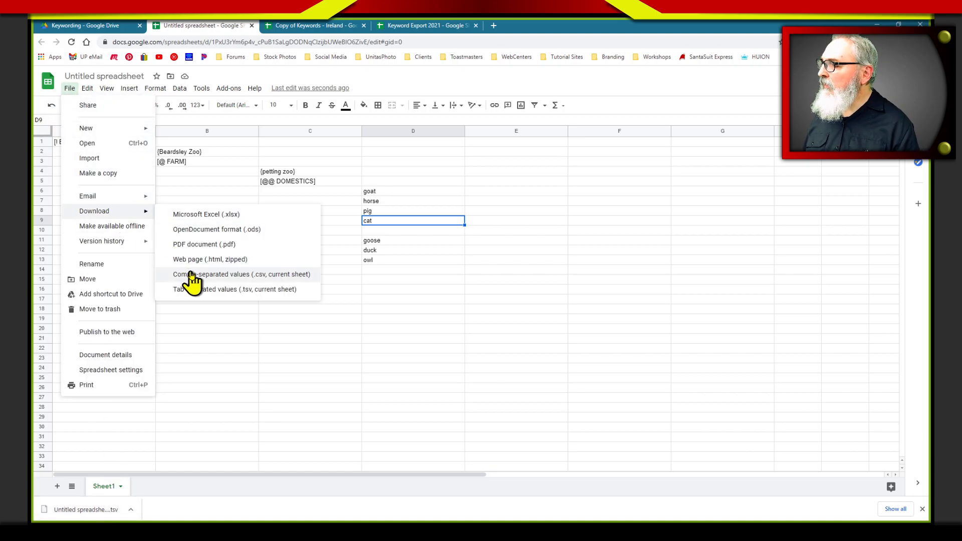
click(200, 276)
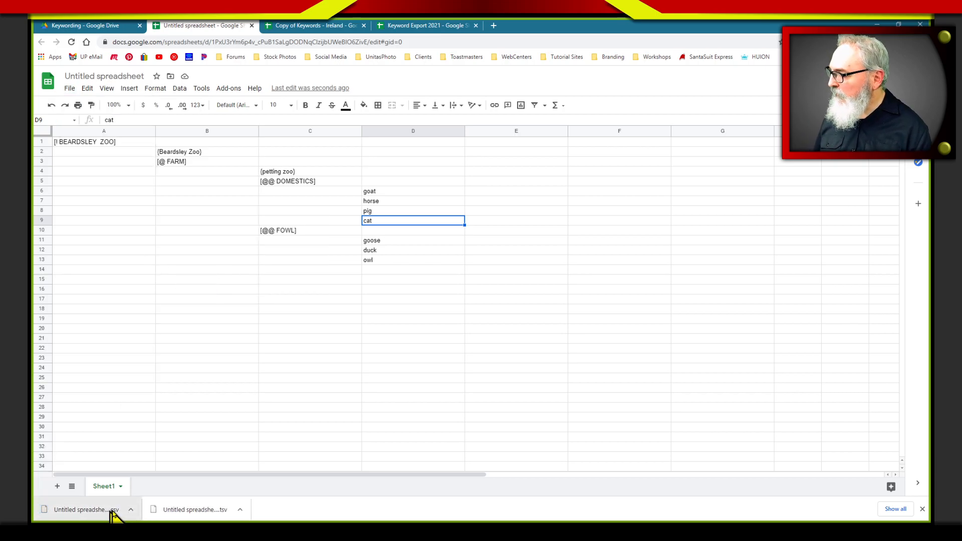
click(132, 509)
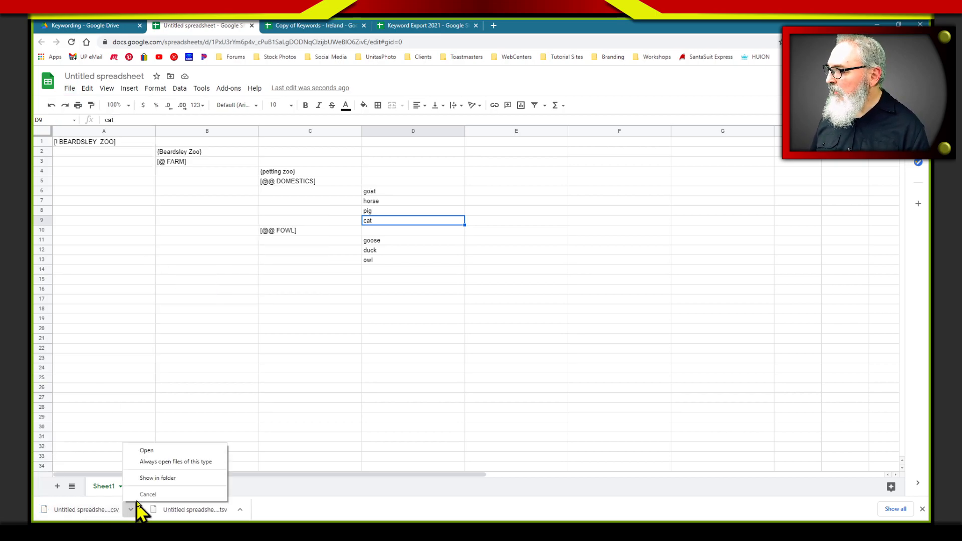
click(181, 479)
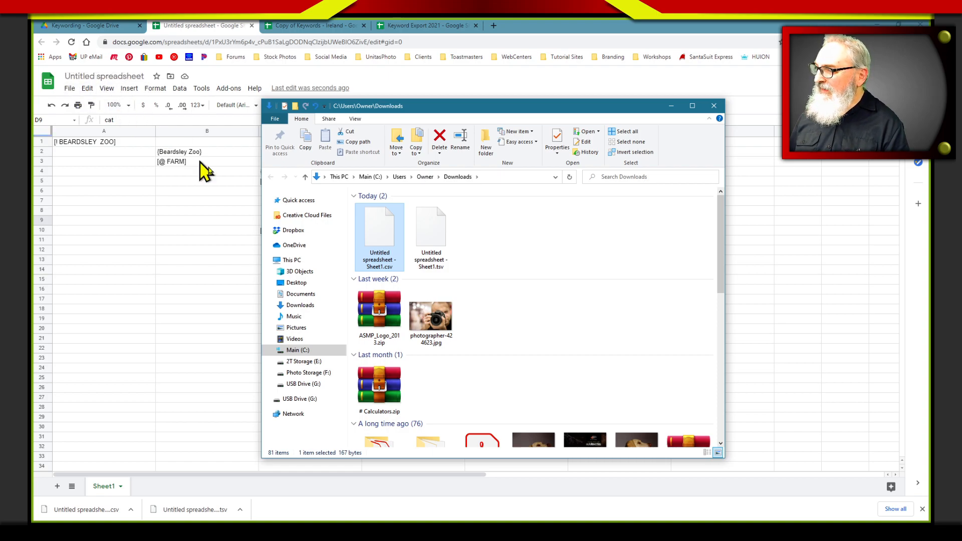
Rename the downloaded CSV file to LR Test.csv in the Downloads folder
click(375, 268)
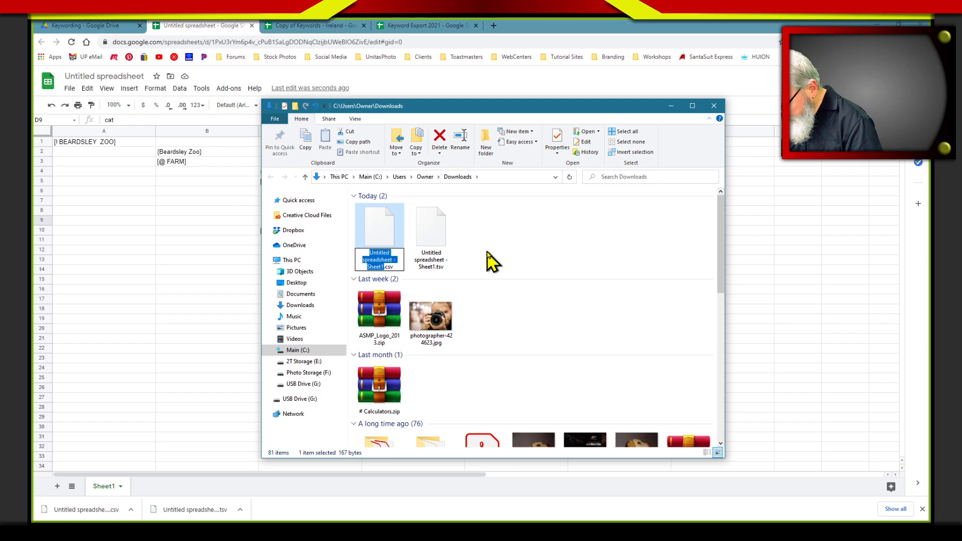
text(LR Tst)
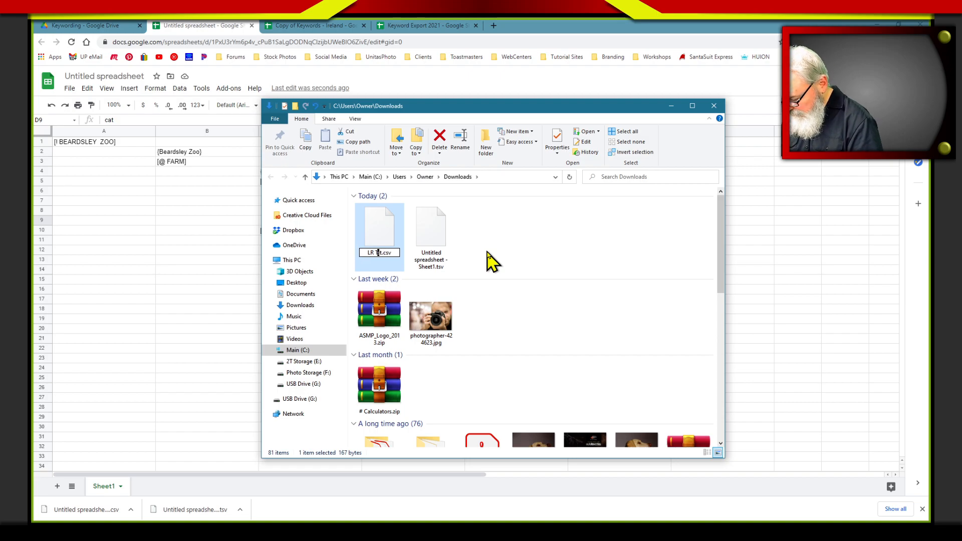
key(Return)
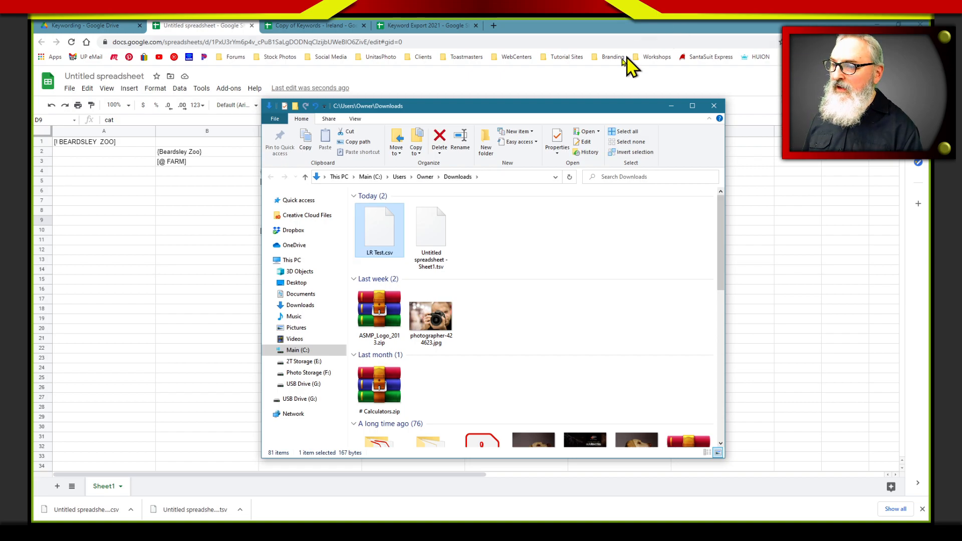
Close the Downloads window, switch to Lightroom Classic and try to import the keywords from LR Test.csv, listing all file types
click(713, 106)
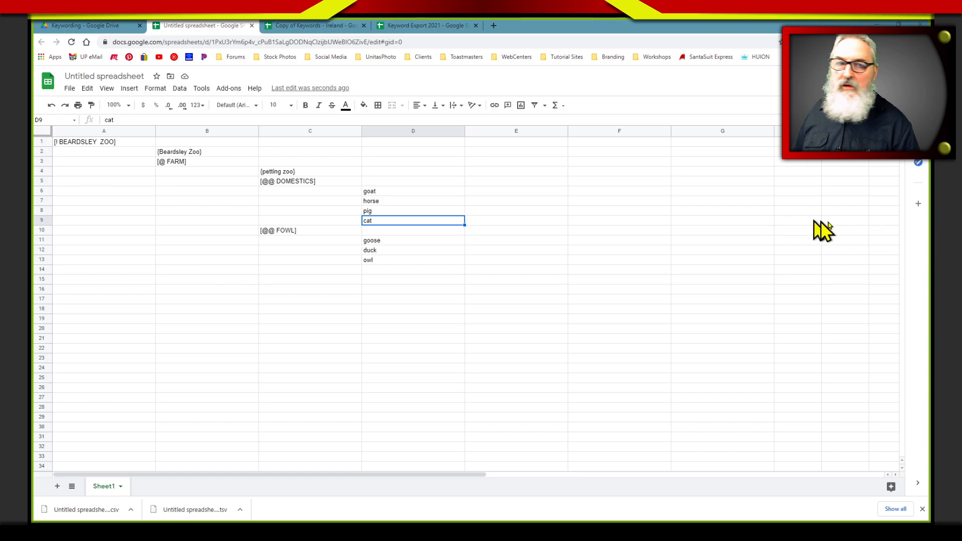
click(876, 24)
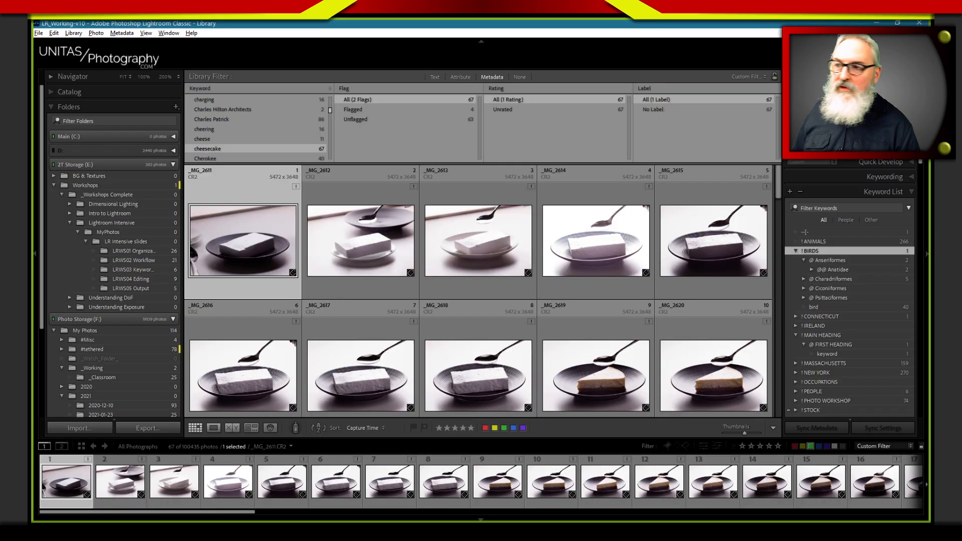
click(114, 32)
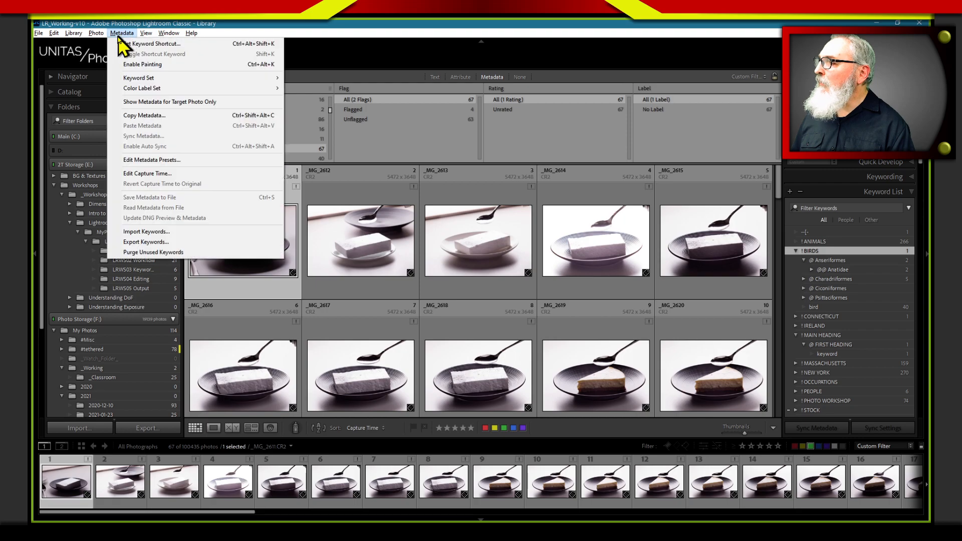
click(146, 231)
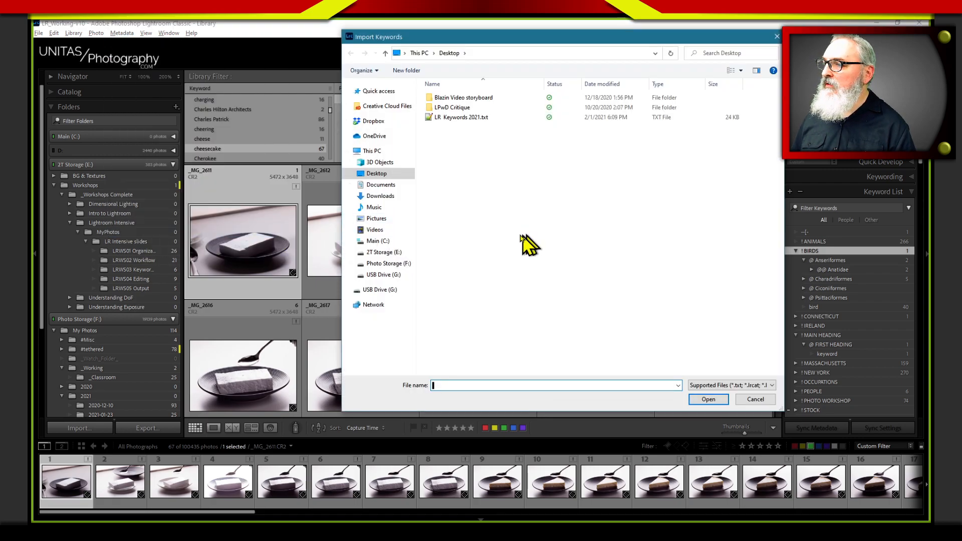
click(384, 196)
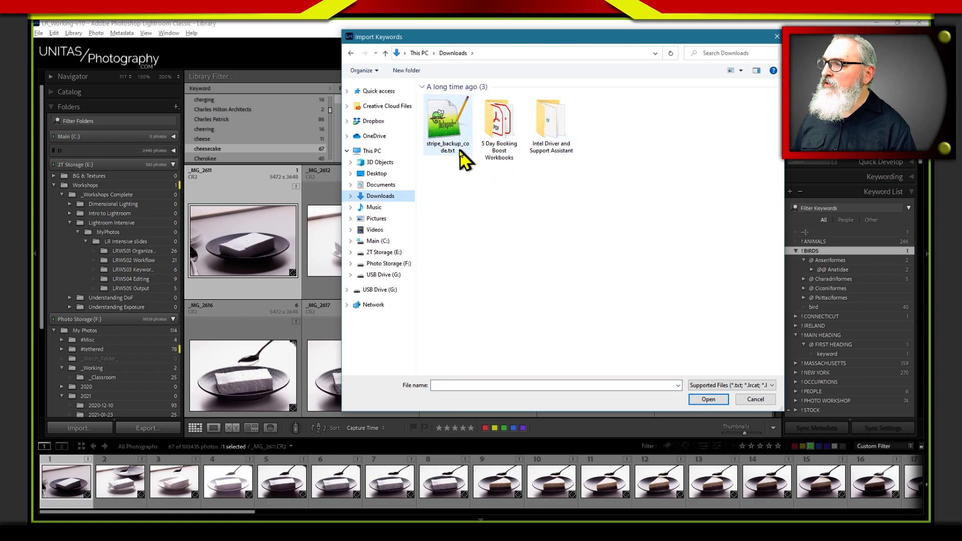
click(721, 388)
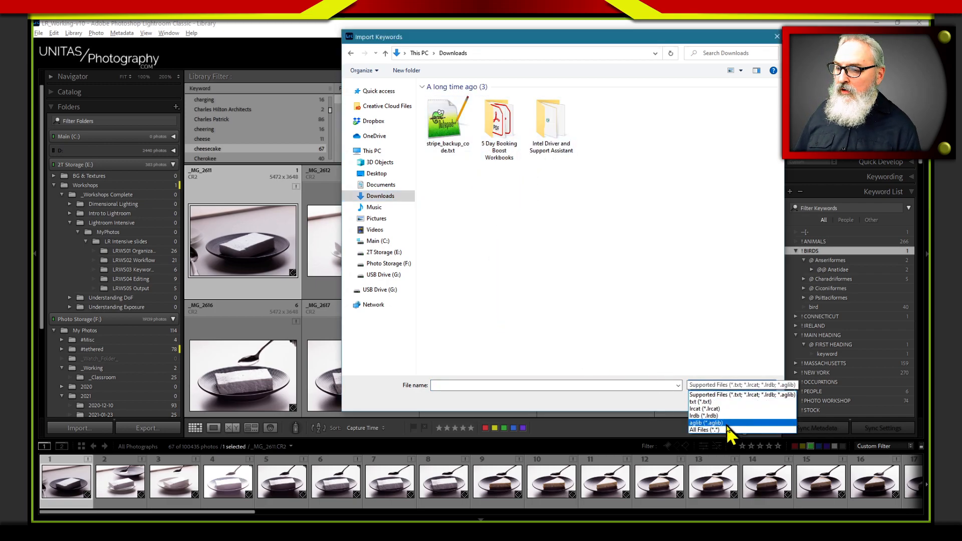
click(725, 430)
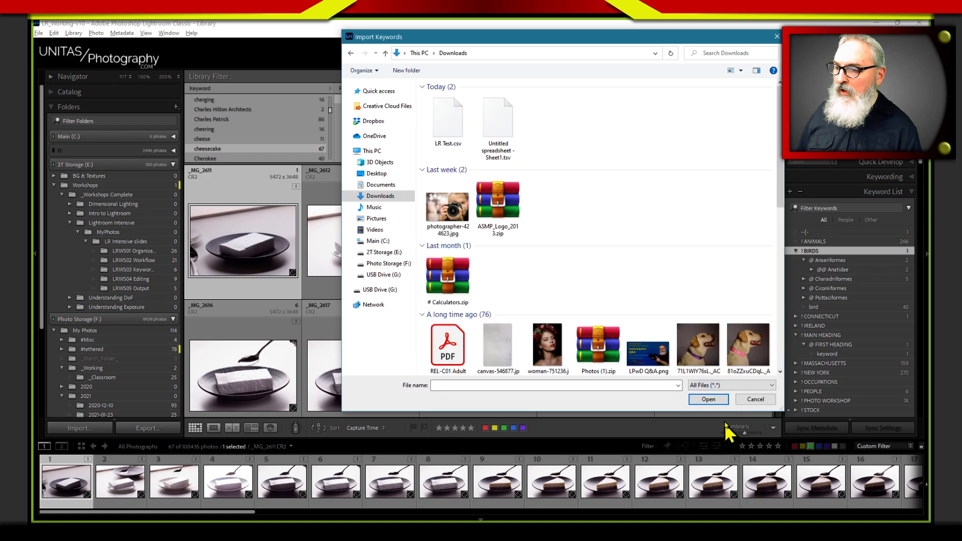
click(450, 148)
click(496, 150)
click(466, 153)
click(705, 401)
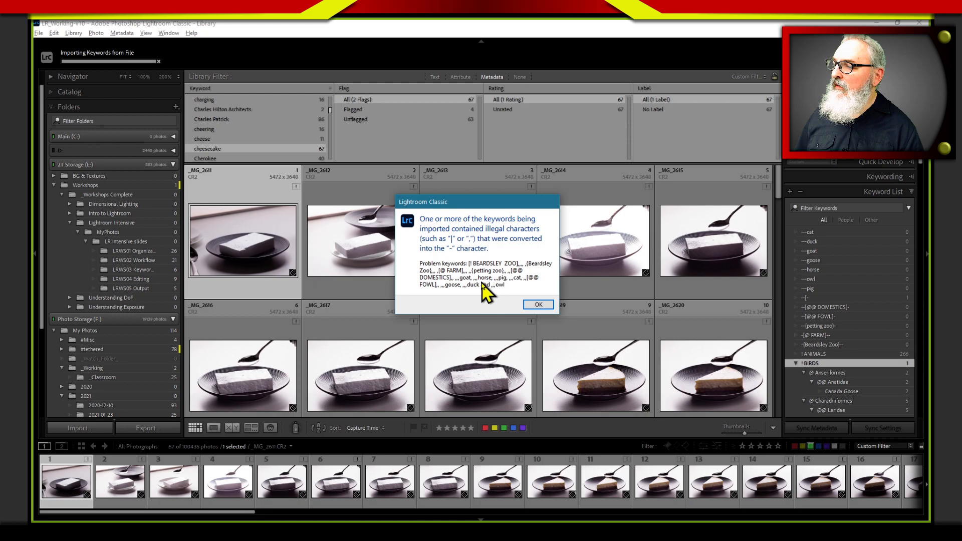
click(530, 304)
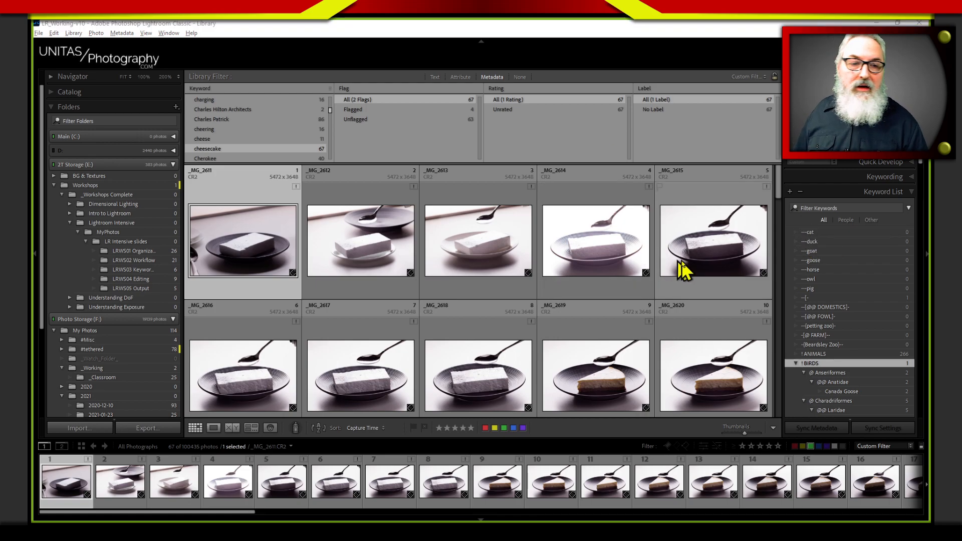
Check the zoo keyword spreadsheet and the Copy of Keywords - Ireland sheet in Google Sheets against the imported list, and return to Lightroom
key(alt+Tab)
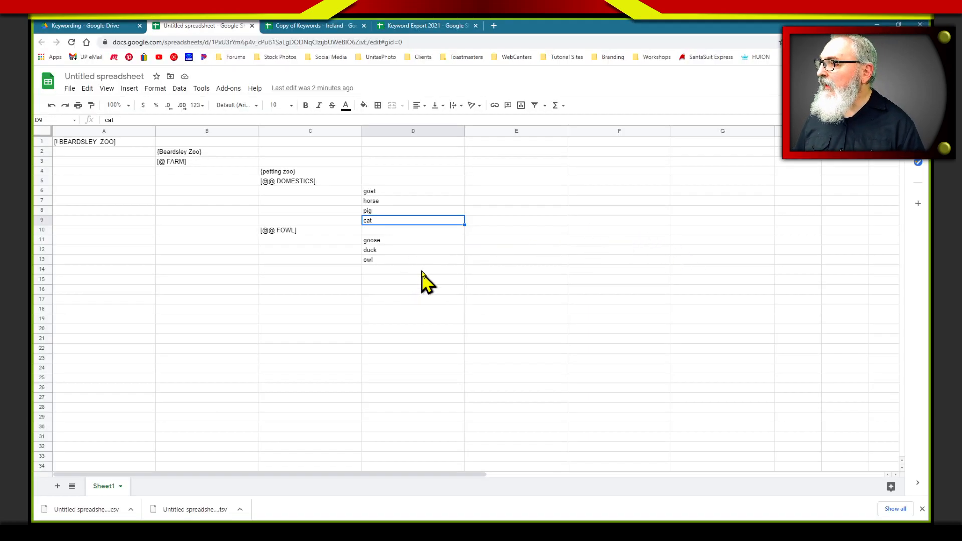
click(323, 29)
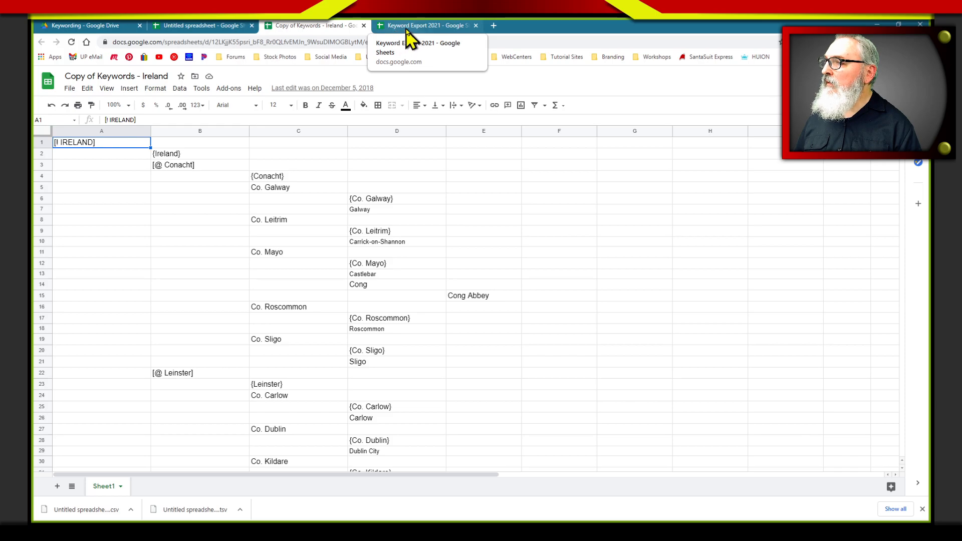
click(201, 26)
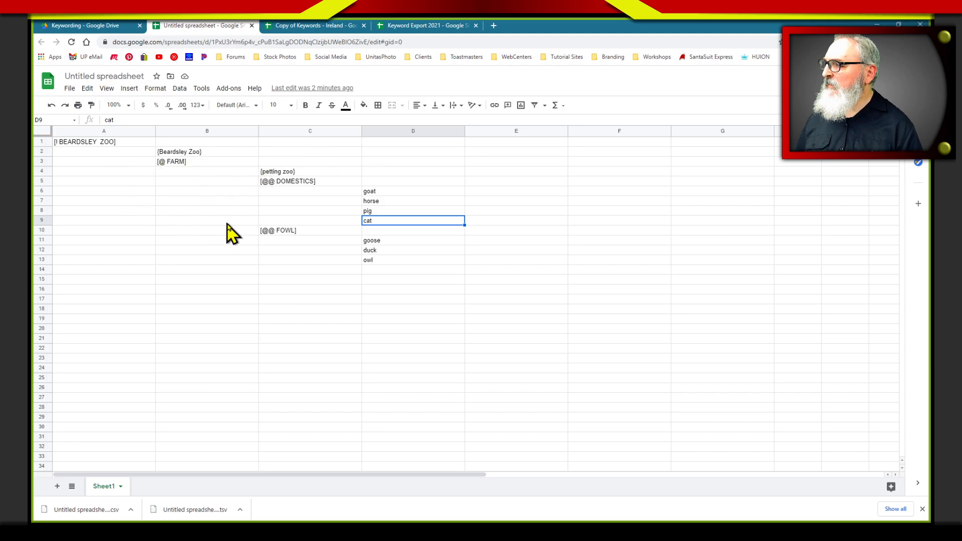
key(alt+Tab)
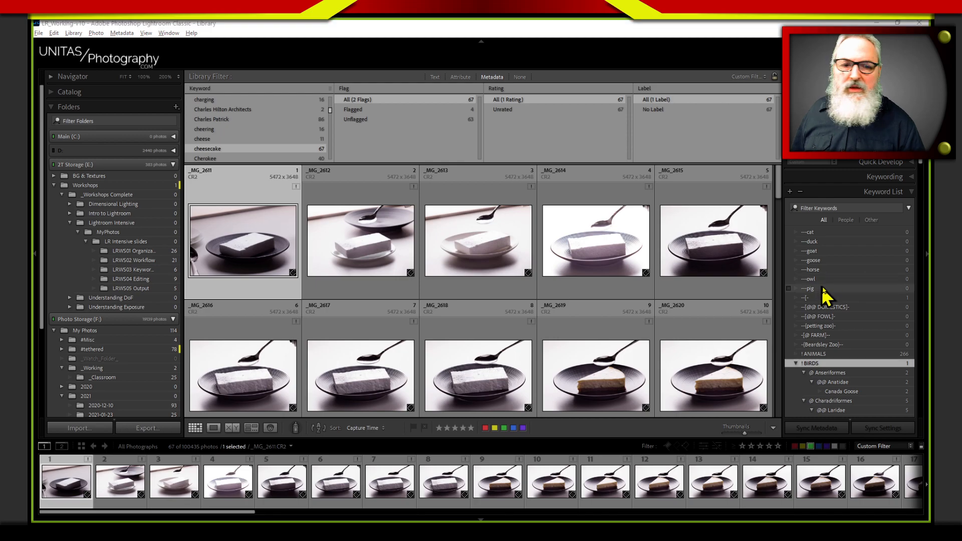
key(alt+Tab)
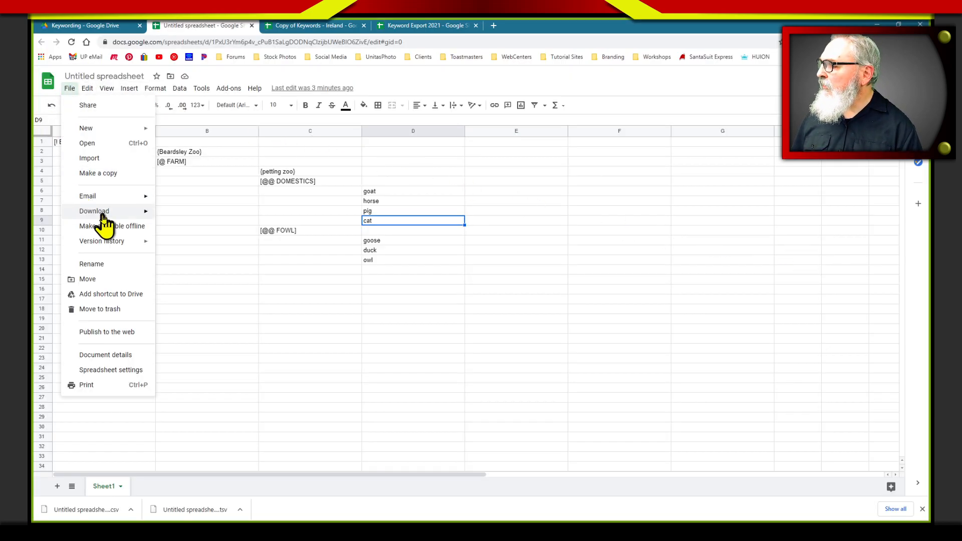
key(alt+Tab)
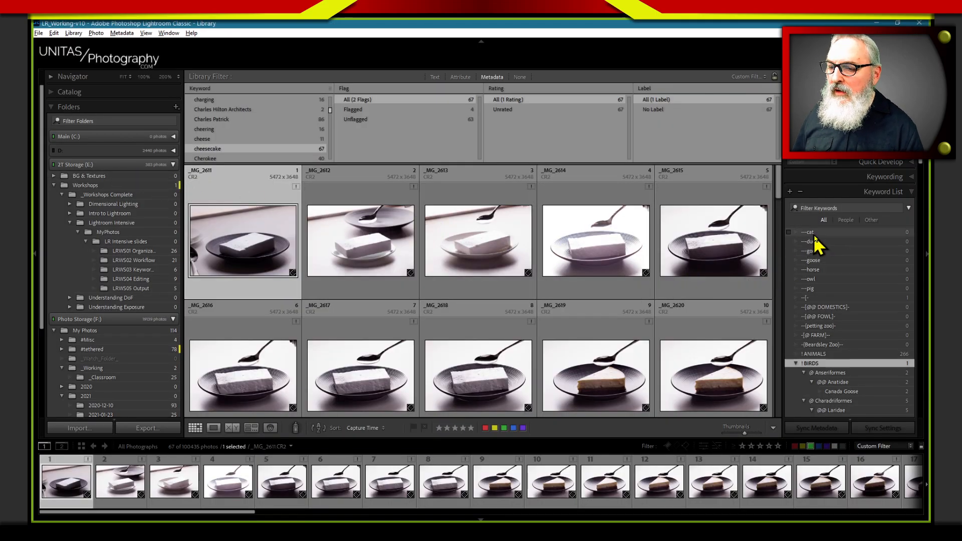
Select the malformed imported keywords from cat through Beardsley Zoo and remove the selected photo _MG_2611 from Lightroom
click(820, 234)
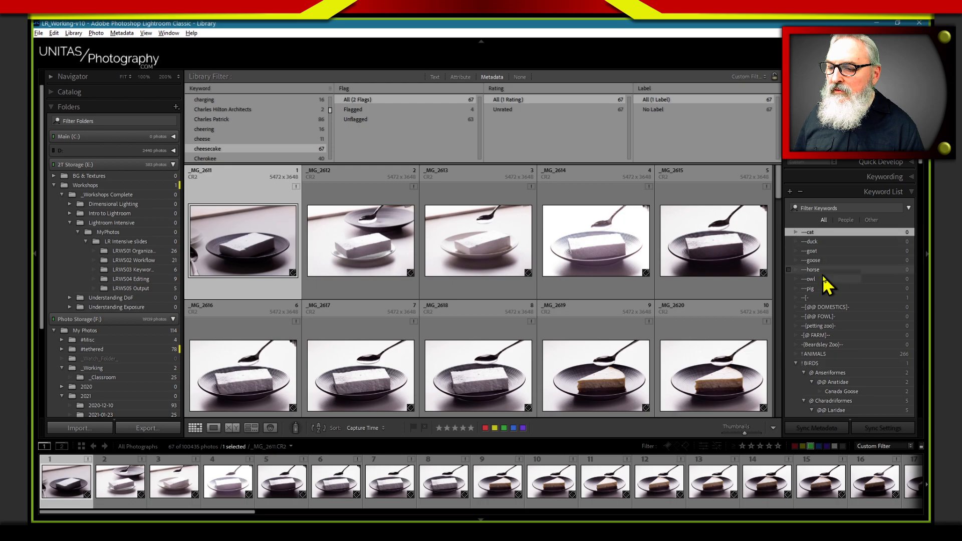
shift+click(837, 345)
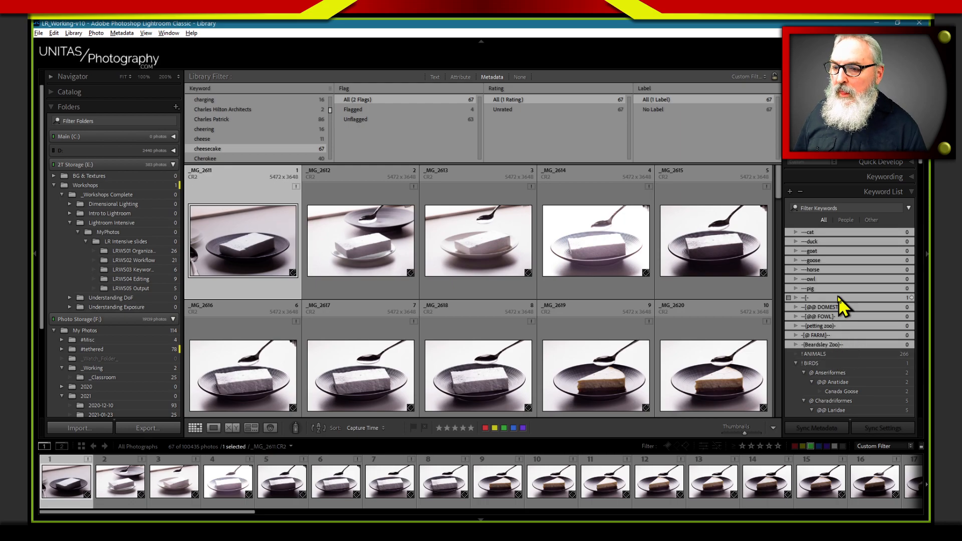
key(Delete)
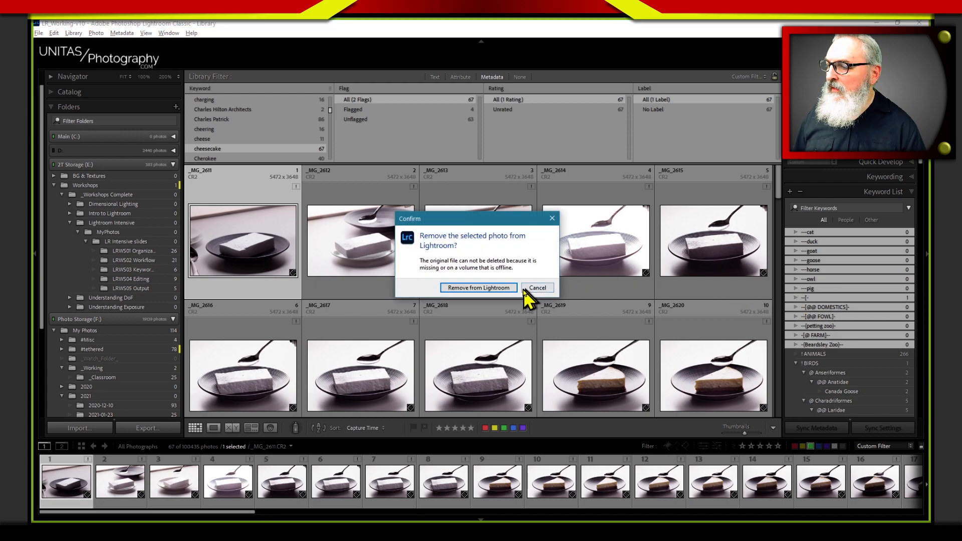
click(500, 288)
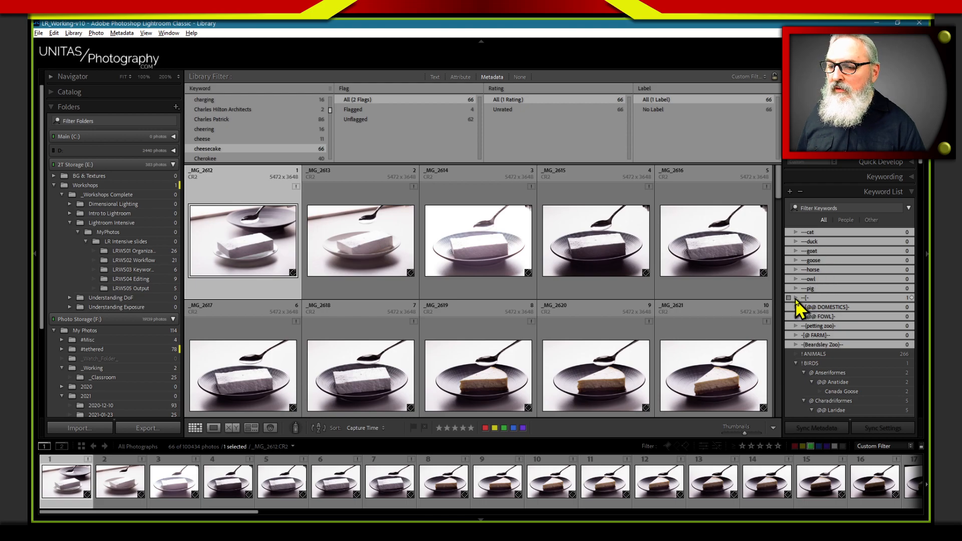
Delete the malformed imported keywords cat through pig, plus the DOMESTICS, FOWL, petting zoo, FARM and Beardsley Zoo entries, from the keyword list
click(820, 298)
click(824, 233)
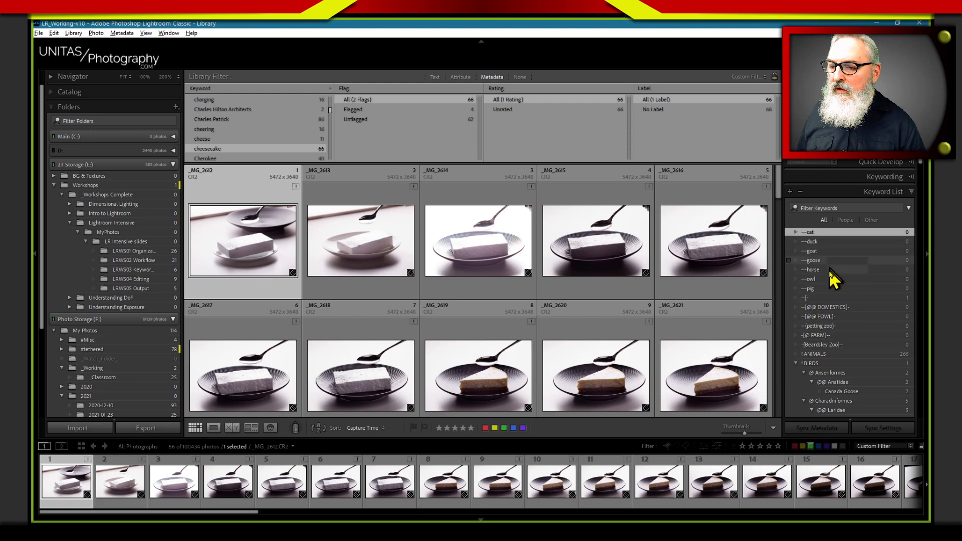
shift+click(825, 289)
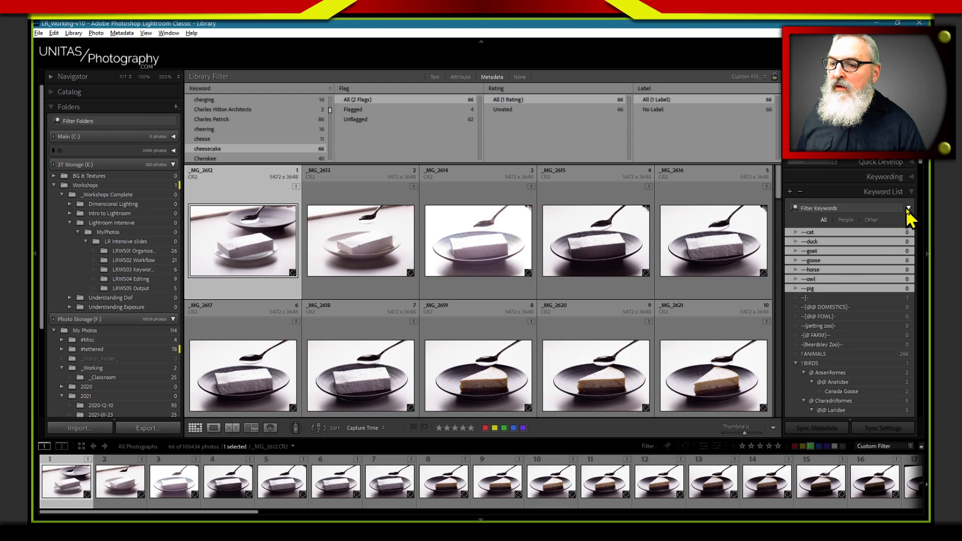
click(800, 191)
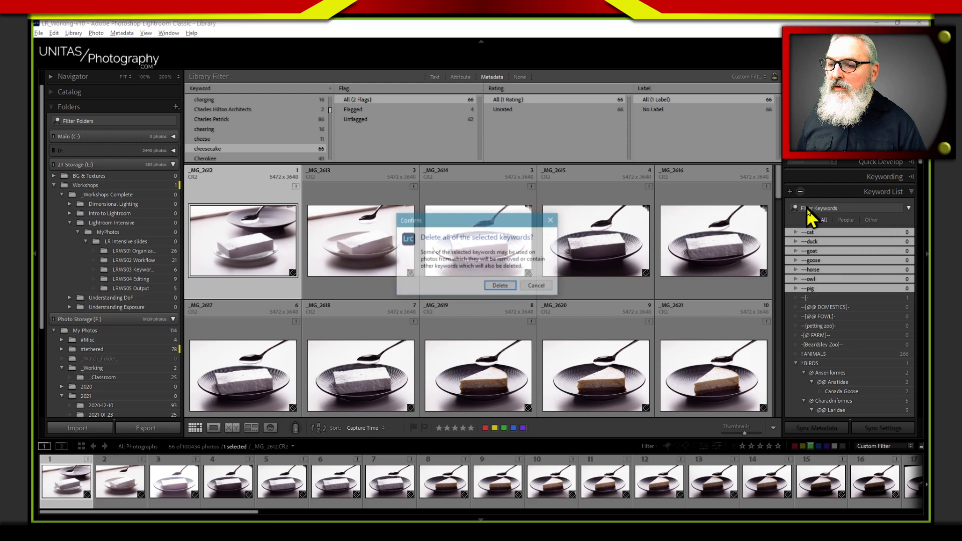
click(516, 286)
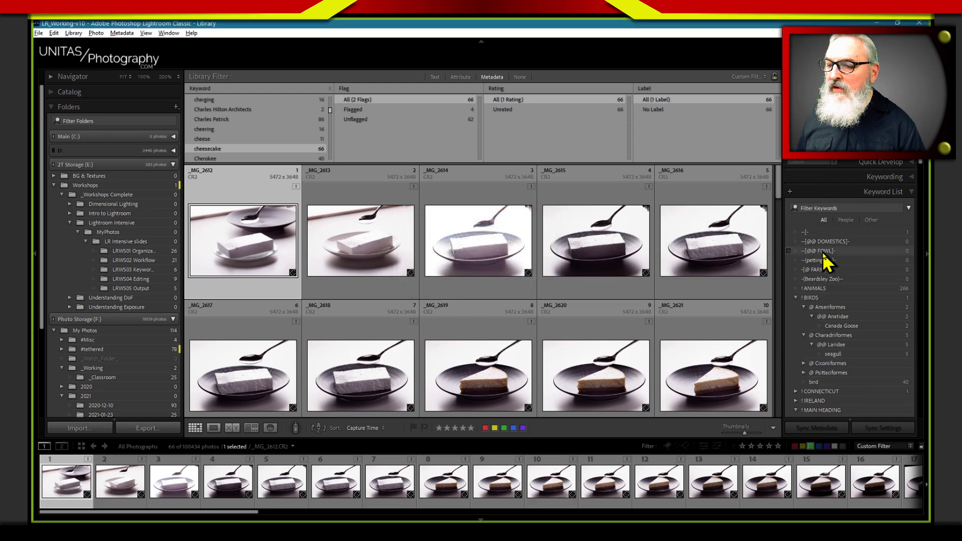
shift+click(823, 279)
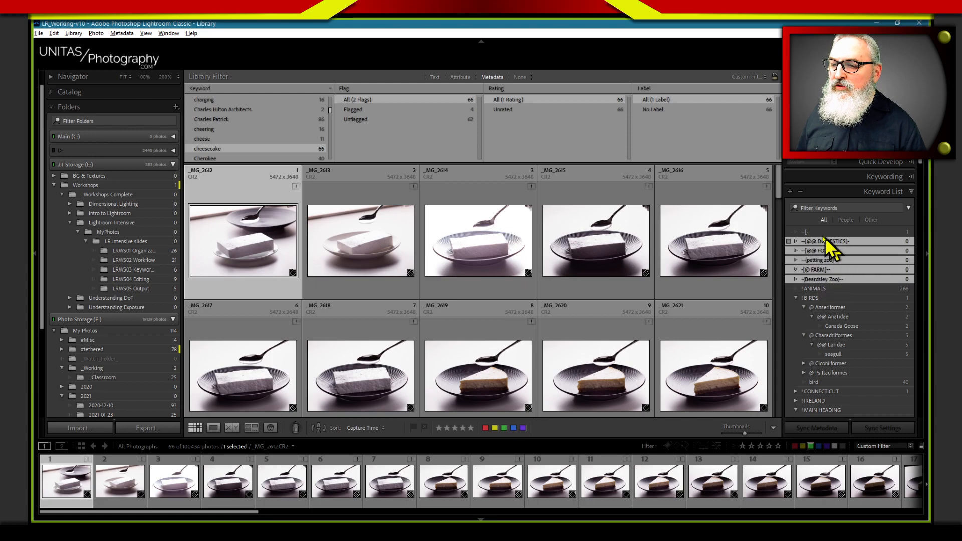
click(800, 192)
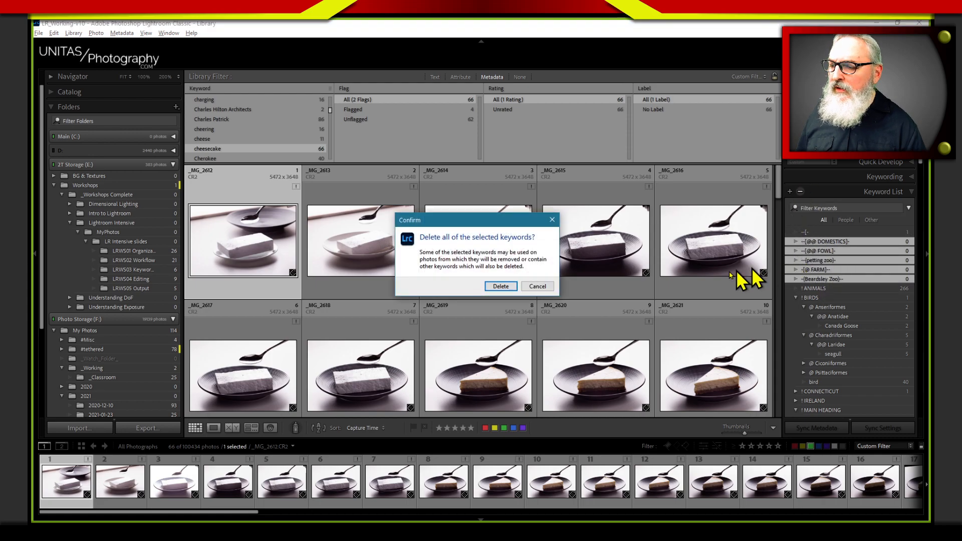
click(503, 288)
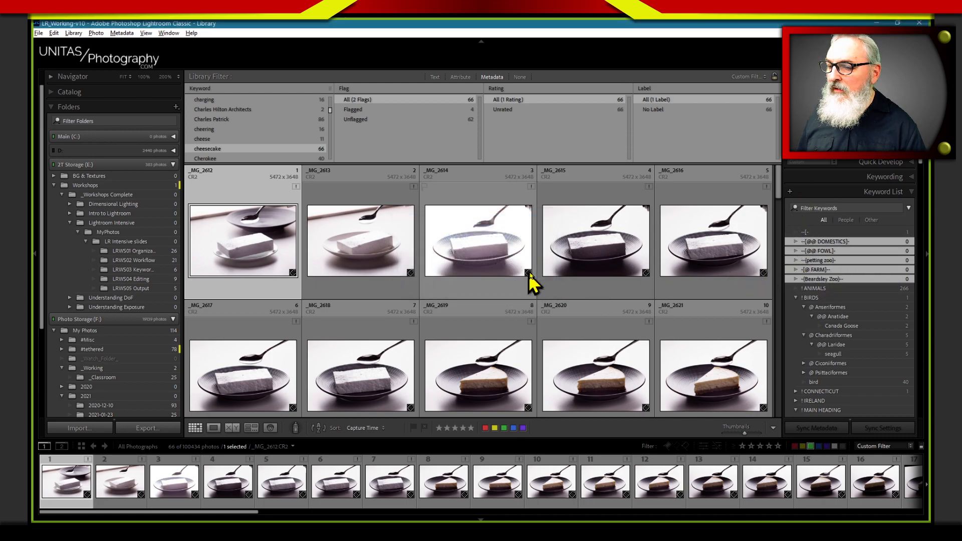
Import the keywords from Untitled spreadsheet - Sheet1.tsv in the Downloads folder, listing all file types
click(122, 33)
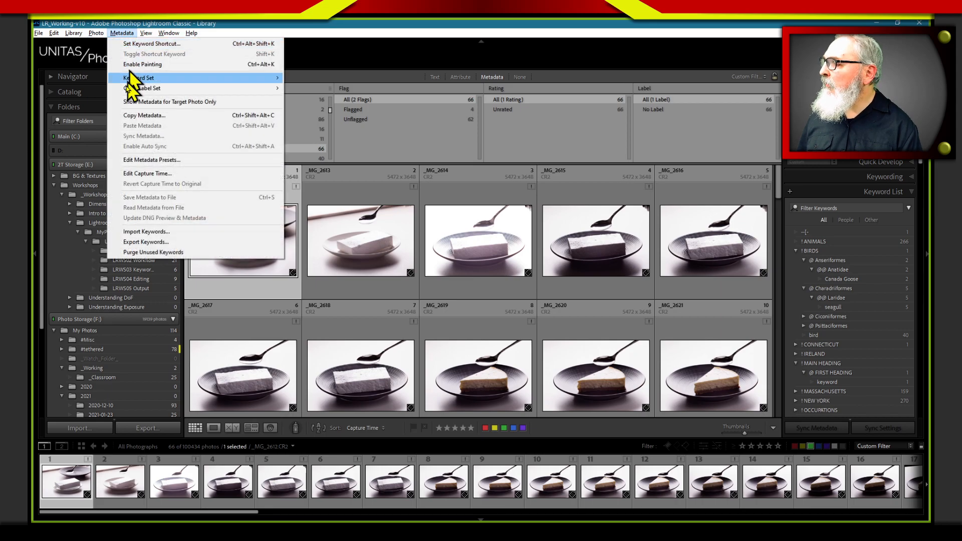
click(151, 231)
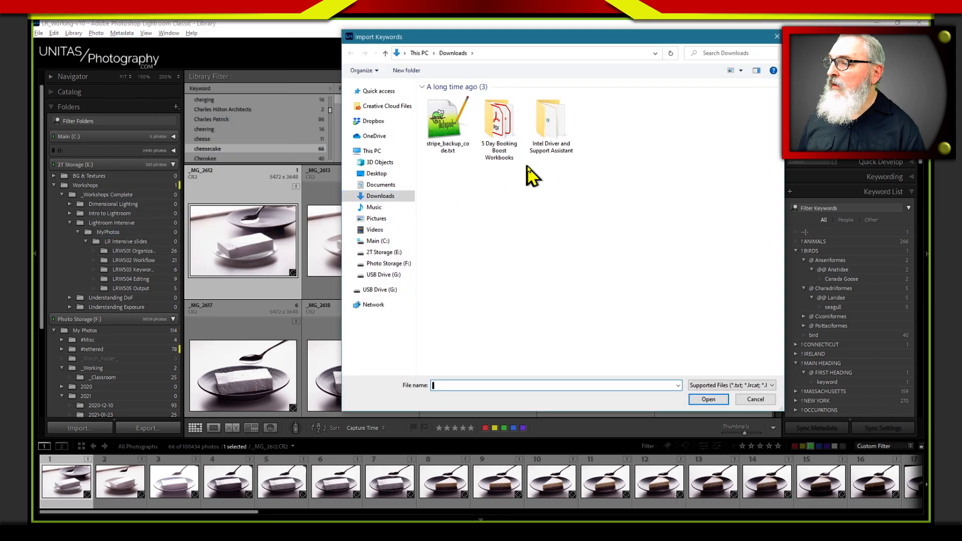
click(721, 386)
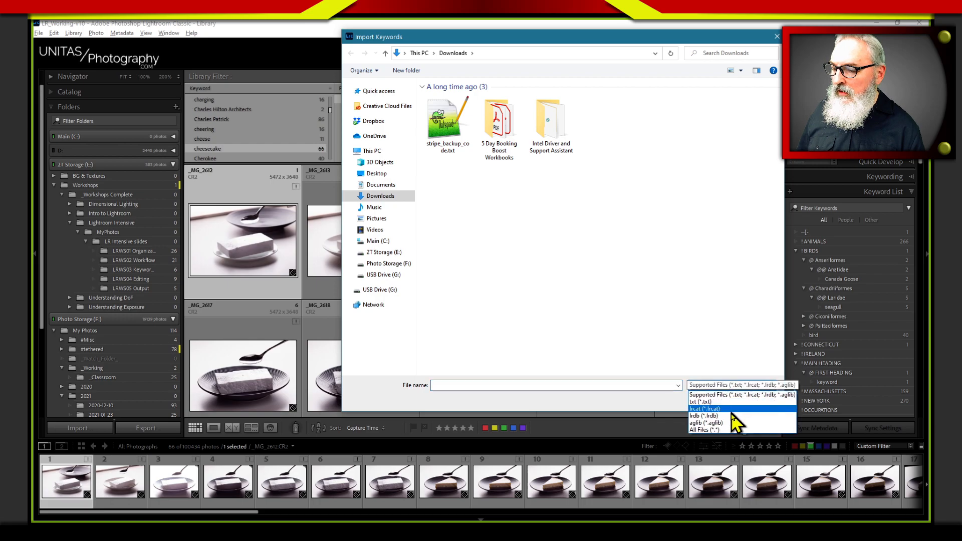
click(721, 441)
click(499, 141)
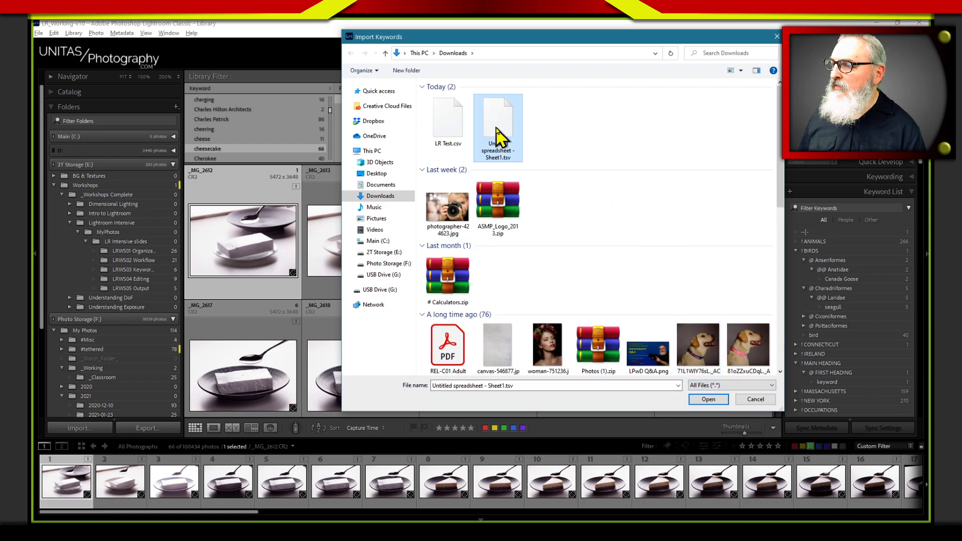
click(708, 399)
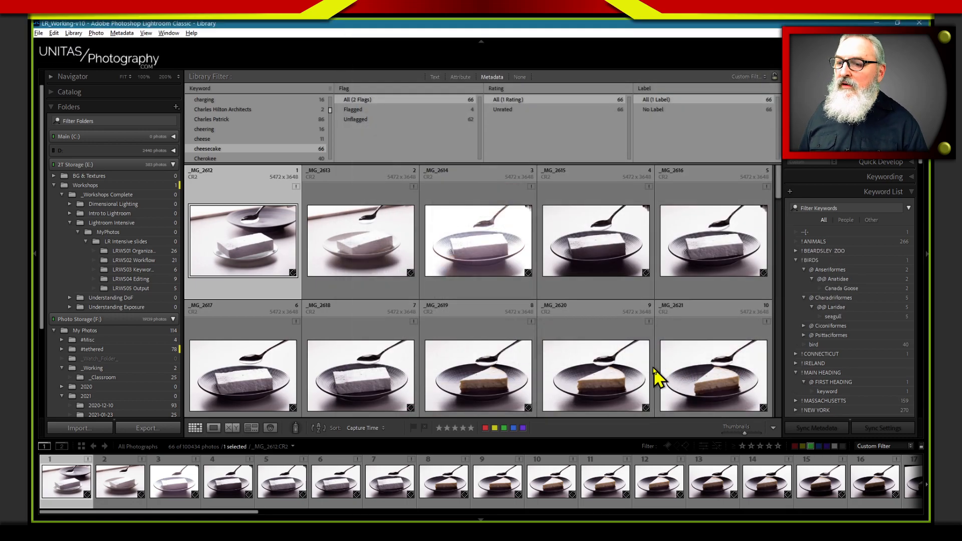
Expand the ! BEARDSLEY ZOO keyword with its @@ DOMESTICS and @@ FOWL subheadings to examine the imported hierarchy
click(796, 251)
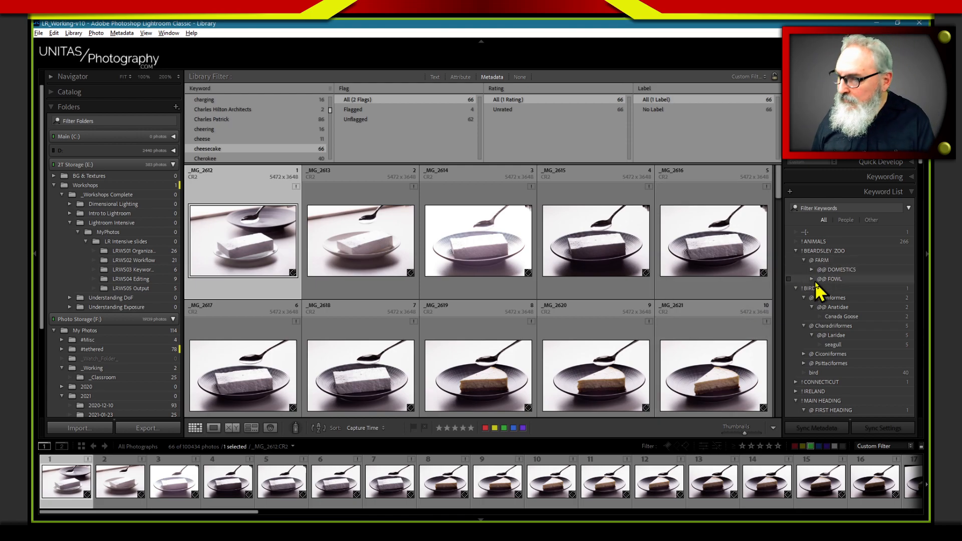
click(811, 271)
click(812, 317)
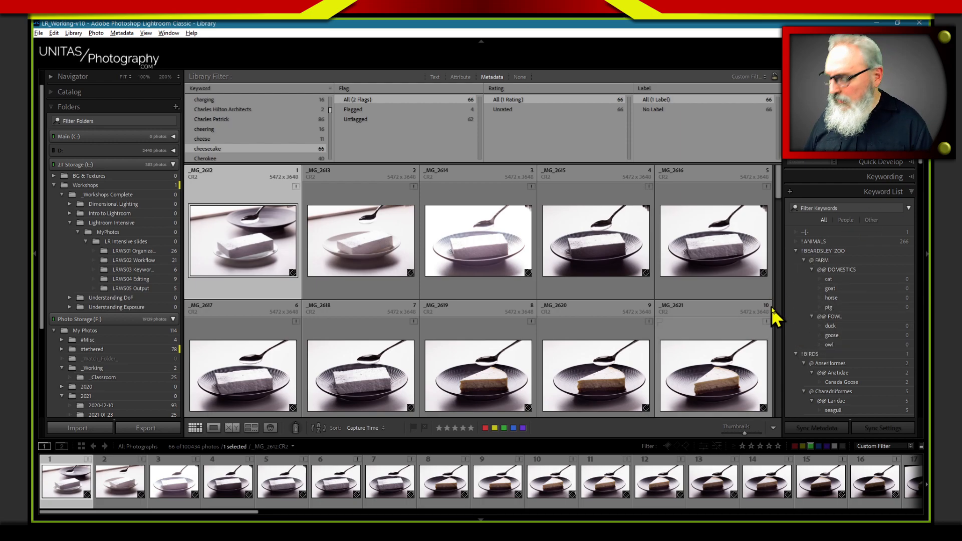
Bring up LR Keywords 2021.txt in Notepad++ over Lightroom and highlight the indentation before {Canadian Goose}
key(alt+Tab)
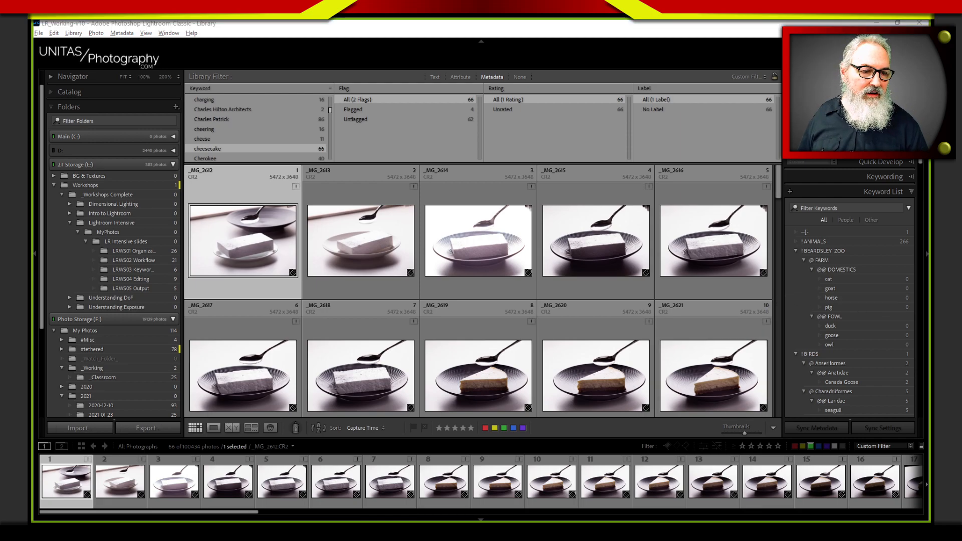
drag(541, 94, 402, 77)
drag(385, 194, 380, 195)
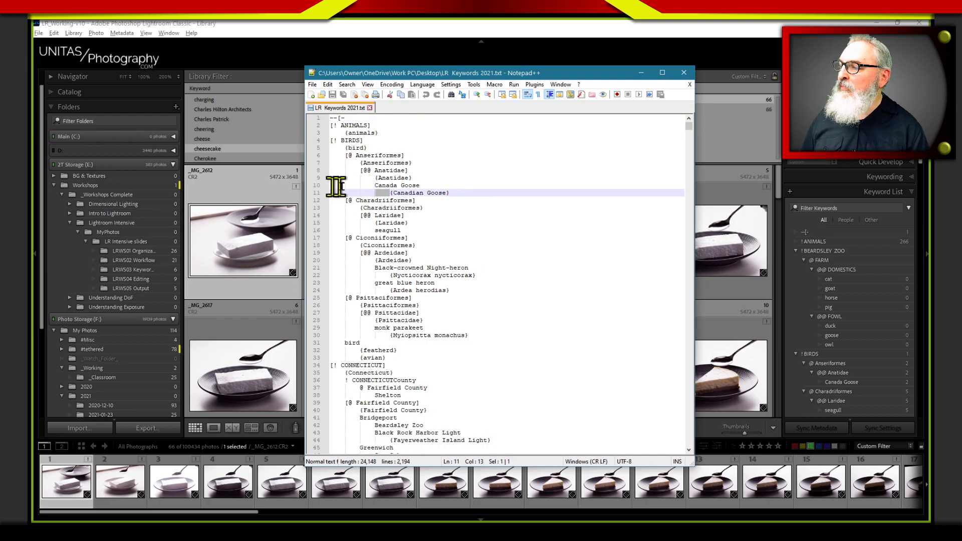
Close LR Keywords 2021.txt and switch to the Beardsley Zoo keyword spreadsheet in Google Sheets
click(458, 193)
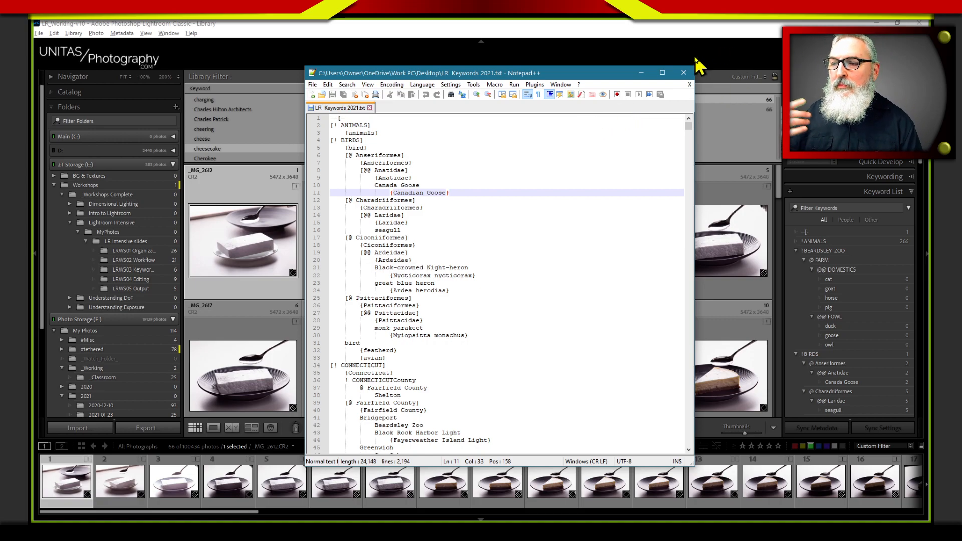
click(685, 73)
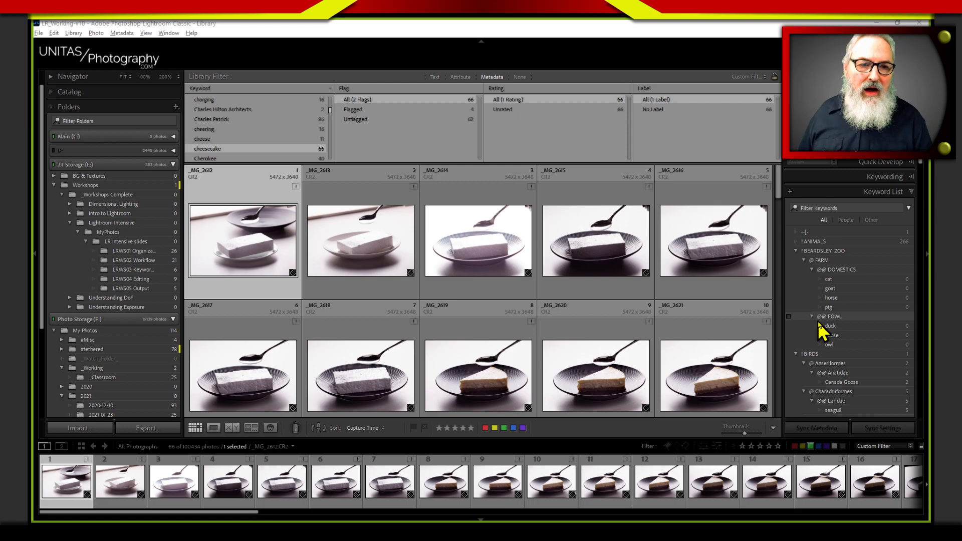
key(alt+Tab)
click(425, 191)
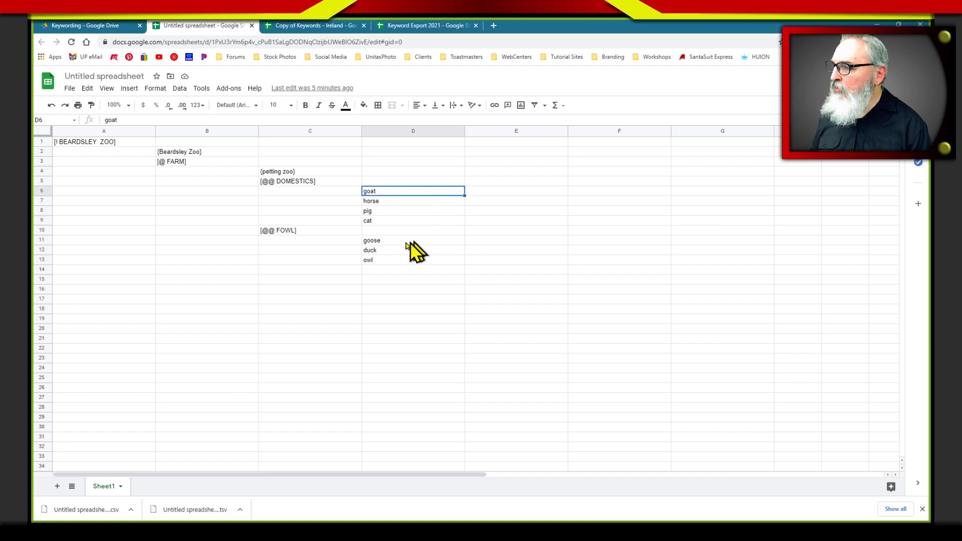
Move the block from horse through owl, including the [@@ FOWL] heading, down one row to free row 7 beneath goat
click(381, 201)
drag(381, 201, 345, 261)
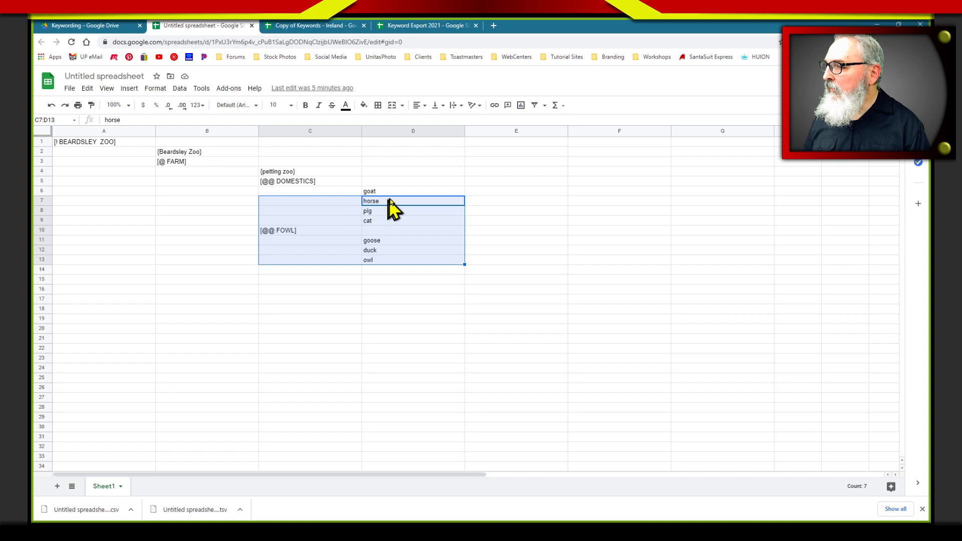
drag(391, 196, 398, 213)
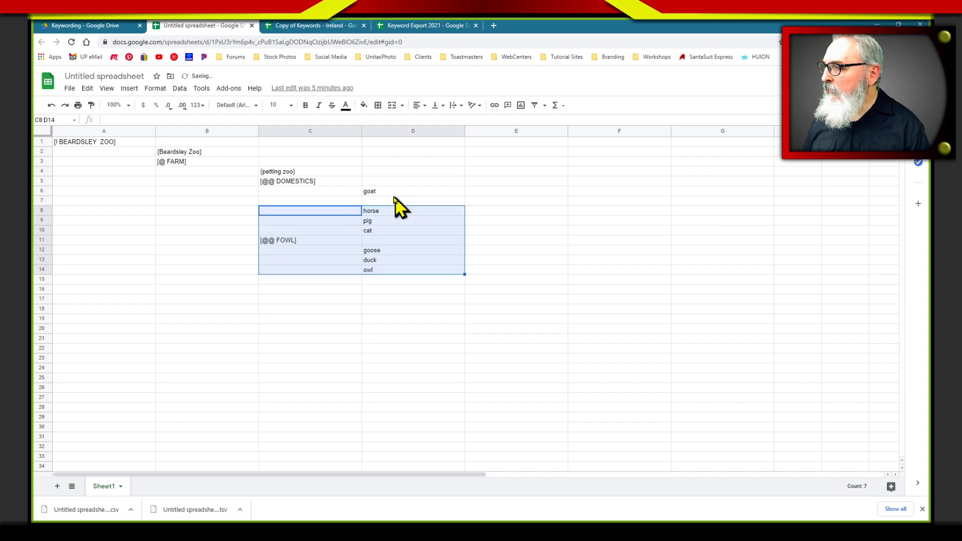
Enter the synonym text "{latin name for goat, billy, nanny" in cell E7, one column in from goat
click(426, 193)
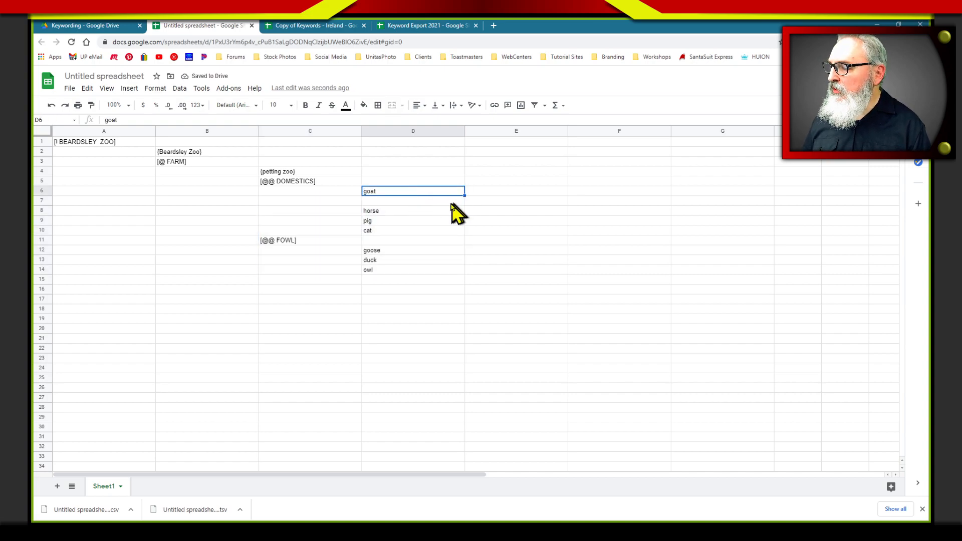
click(506, 201)
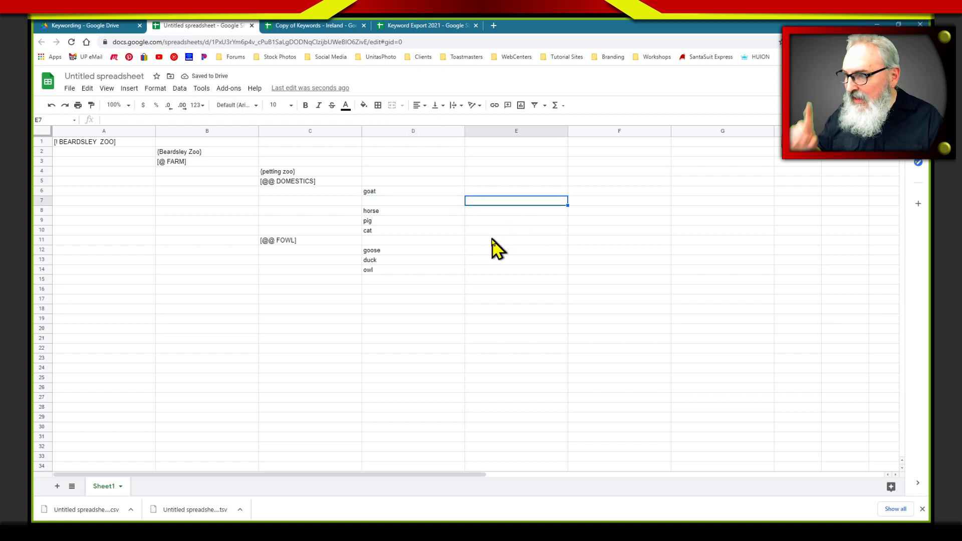
text([)
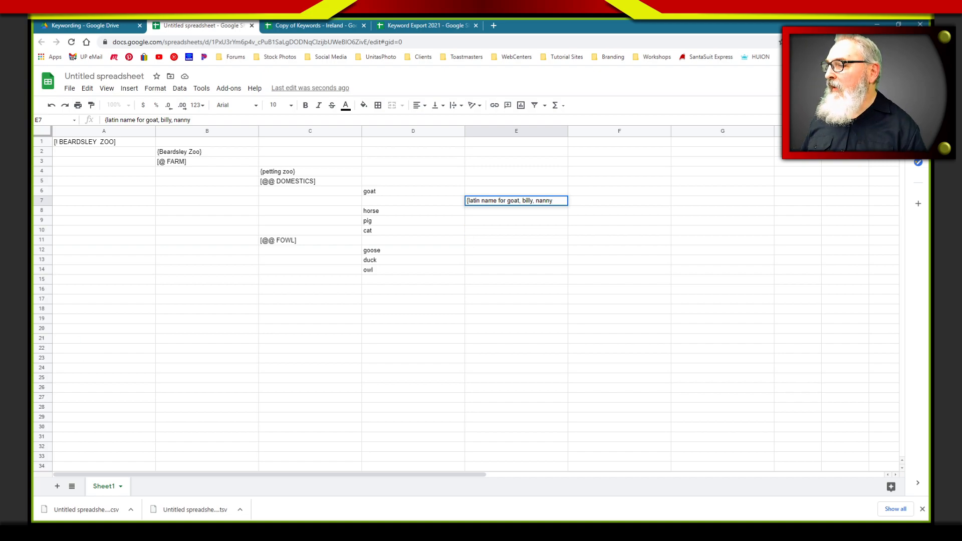
Change the goat keyword in cell D6 to "billy goat"
click(370, 191)
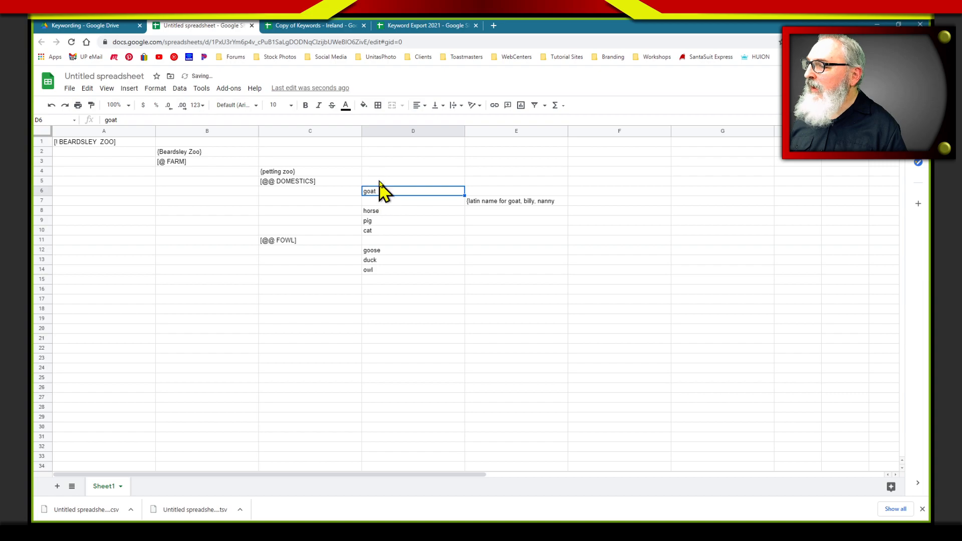
click(114, 120)
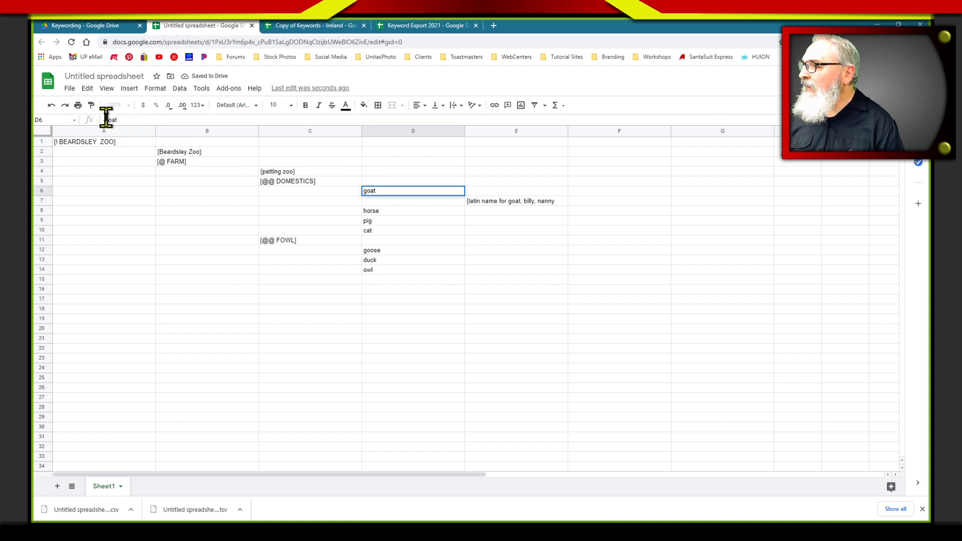
text(bi)
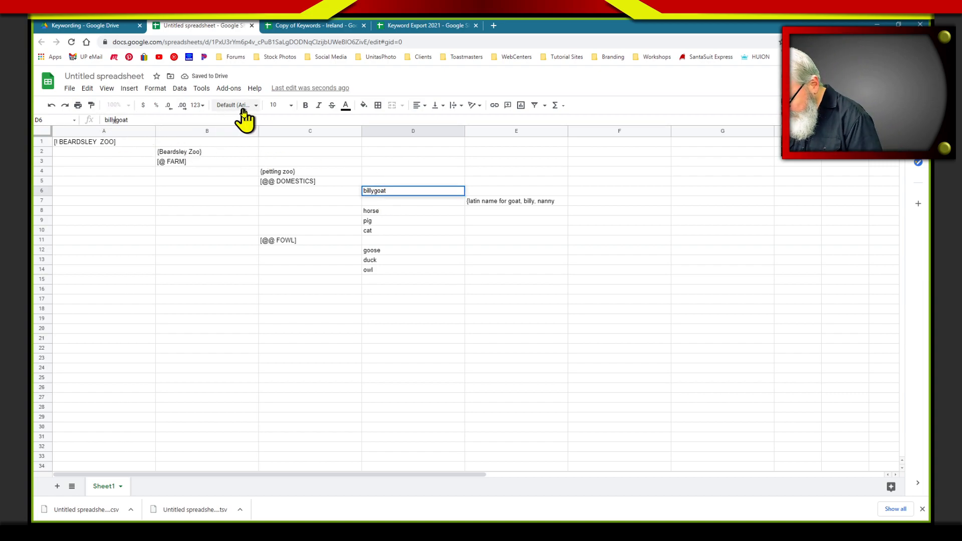
text(lly)
Replace the billy and nanny synonyms in cell E7 so the entry reads "{latin name for goat, another name}"
click(556, 202)
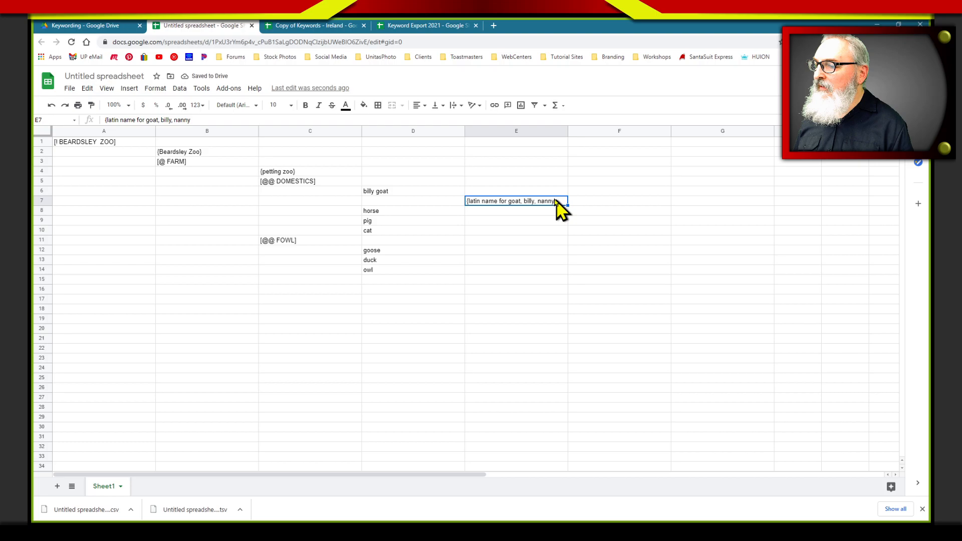
drag(269, 119, 166, 121)
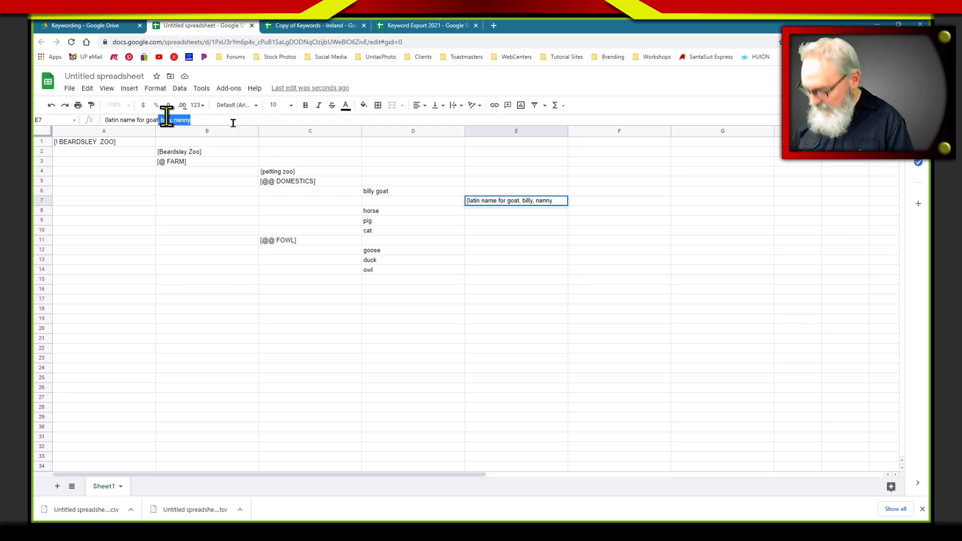
key(BackSpace)
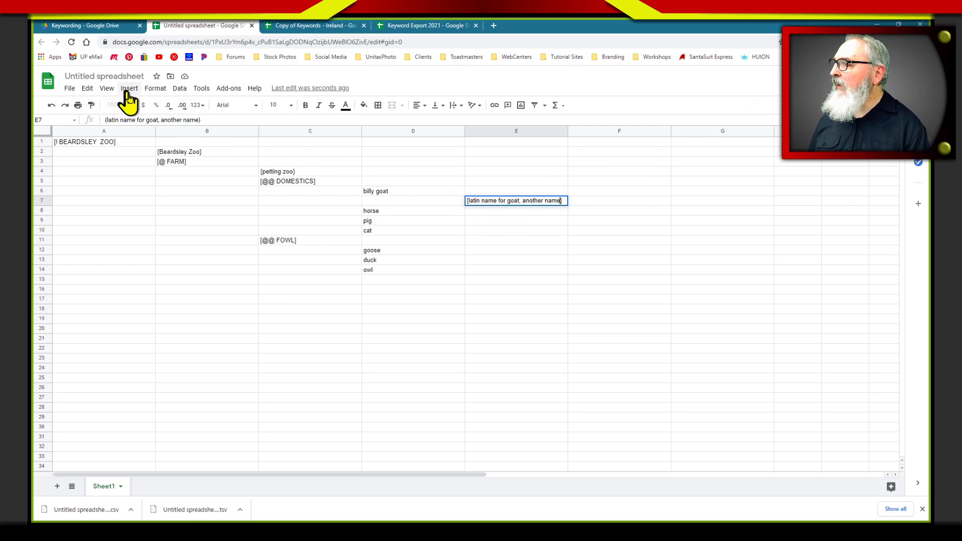
Insert a row below the billy goat synonyms and enter "nanny goat" in cell D8
click(441, 200)
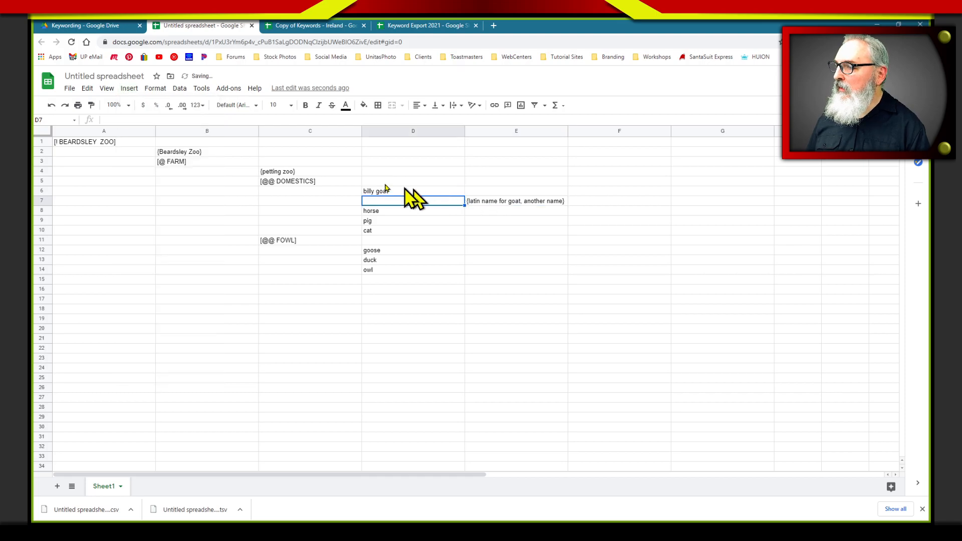
click(129, 88)
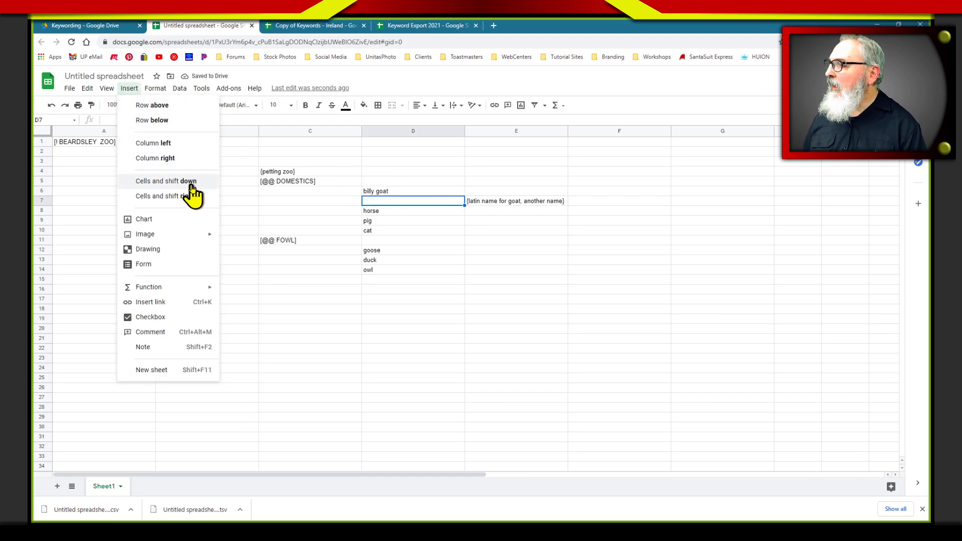
click(178, 121)
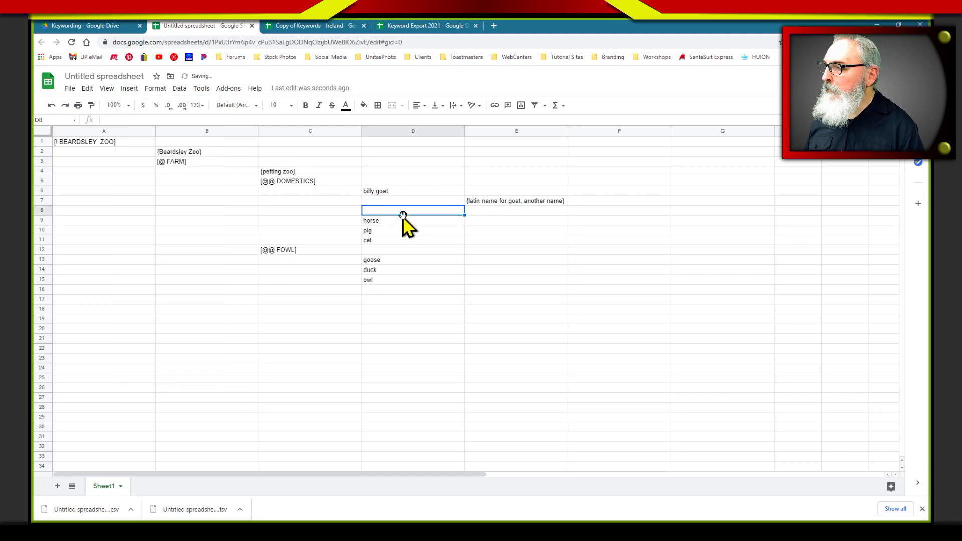
text(na)
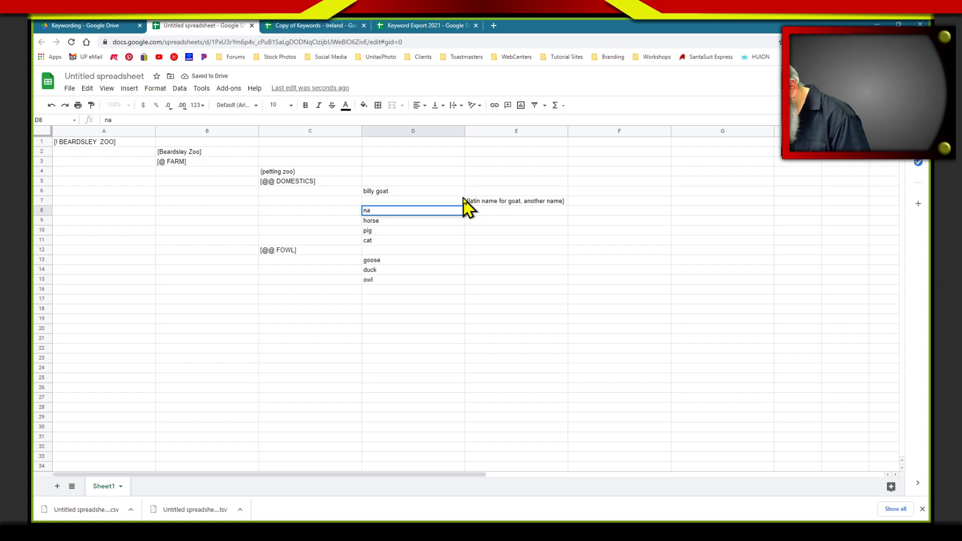
text(nny goat)
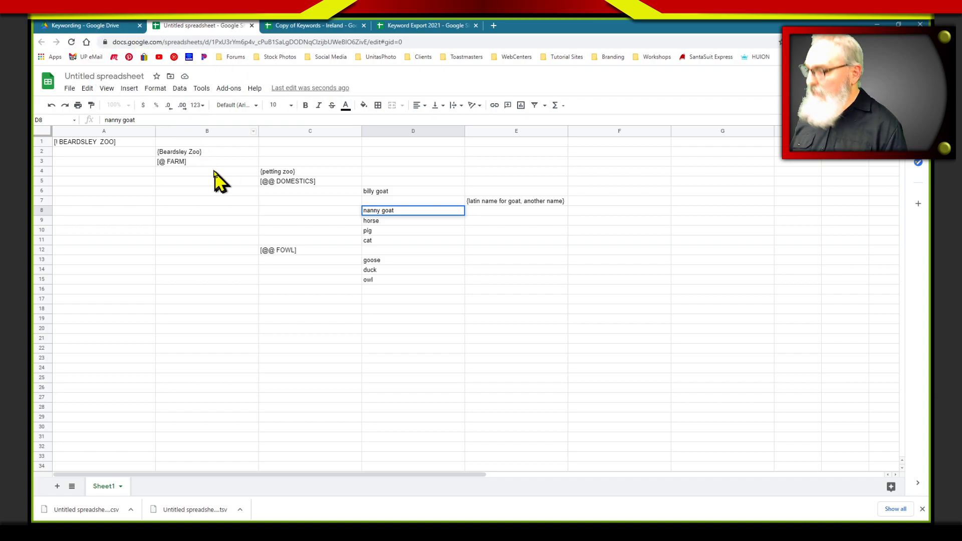
key(Return)
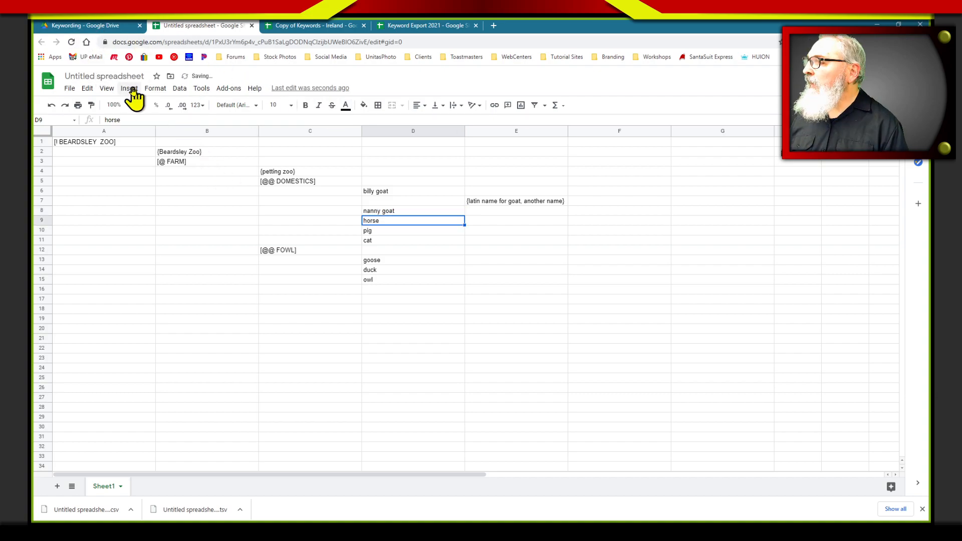
Insert a row below nanny goat and enter the synonyms "{her latin name, psudonym}" in cell E9
key(Up)
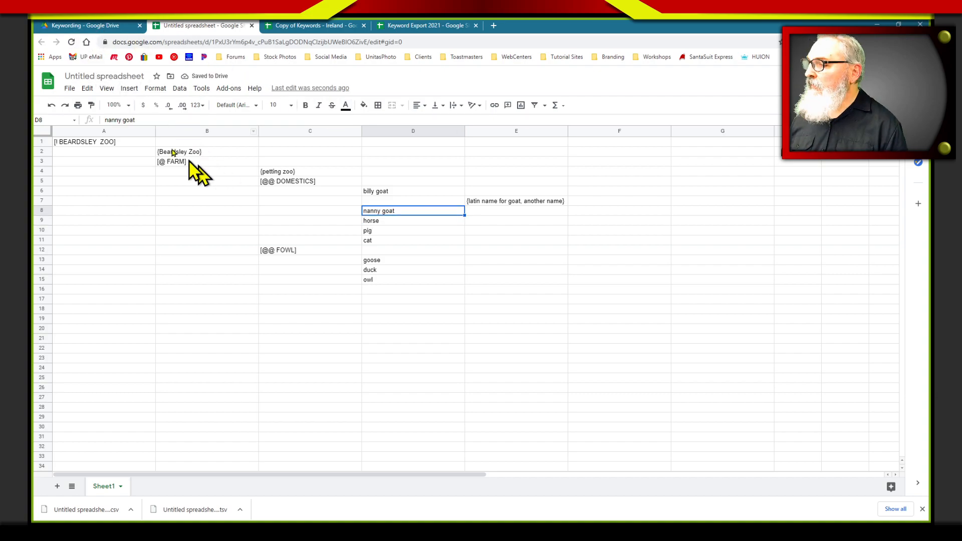
click(129, 89)
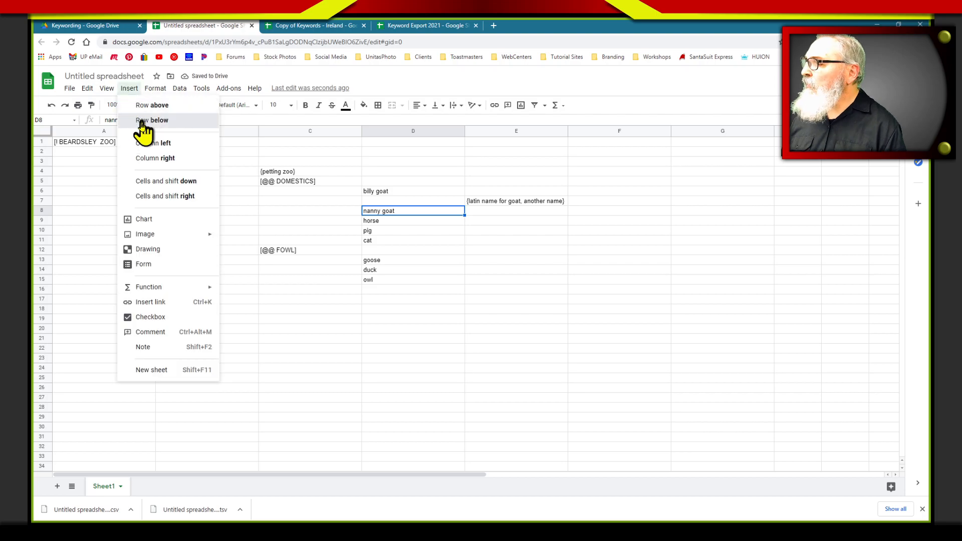
click(150, 120)
click(476, 221)
text({)
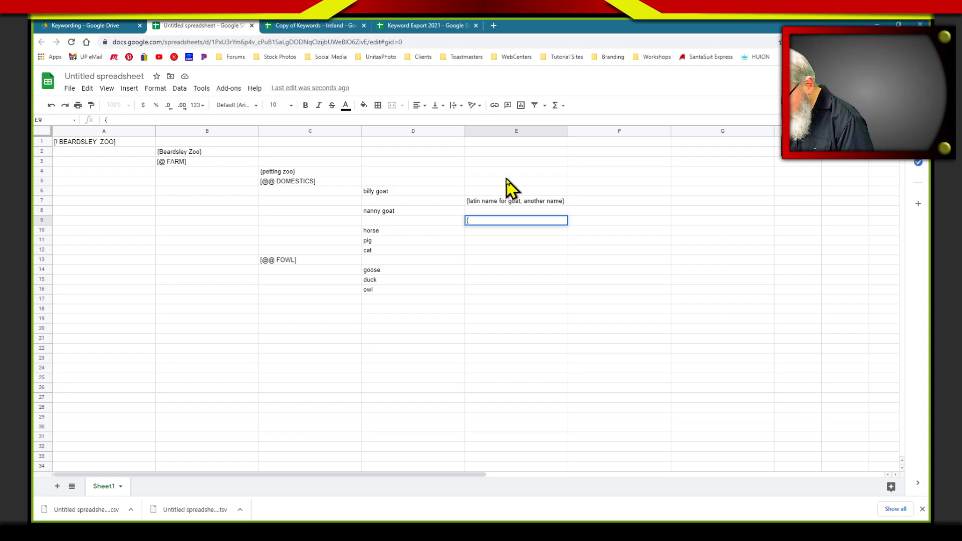
text(her l)
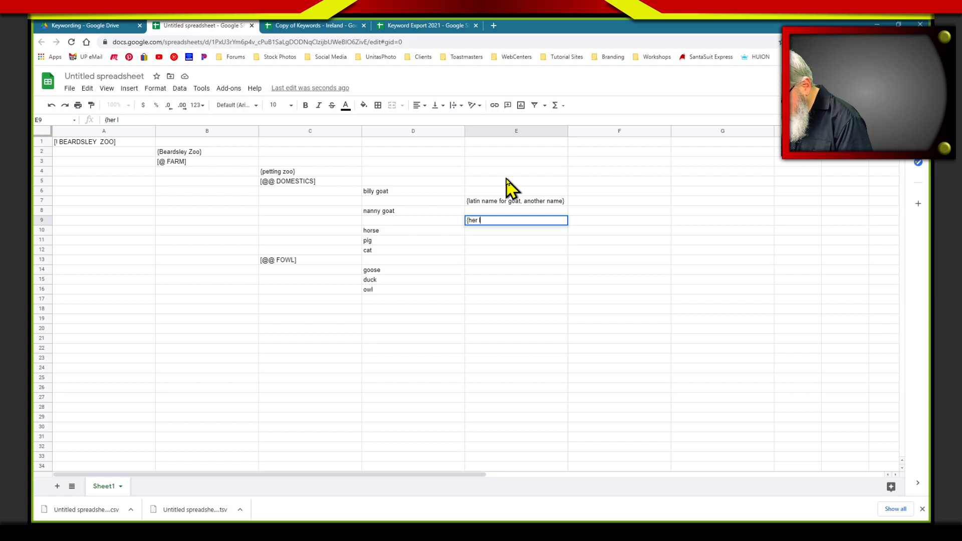
text(atin name)
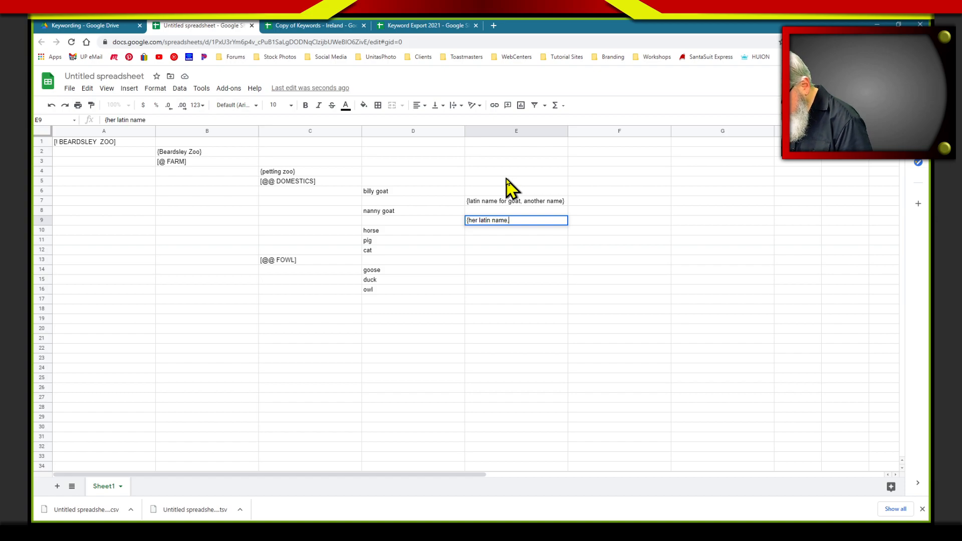
text(, psu)
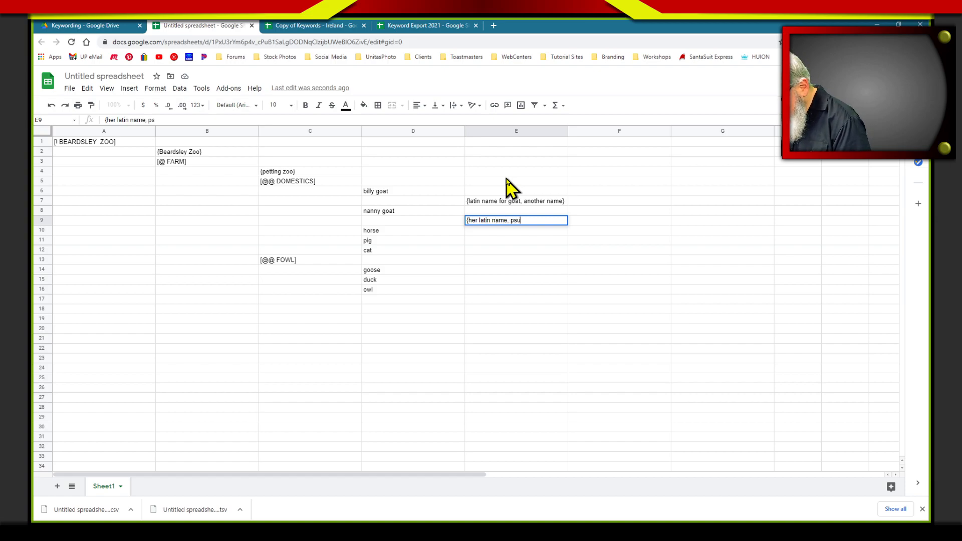
text(donym)
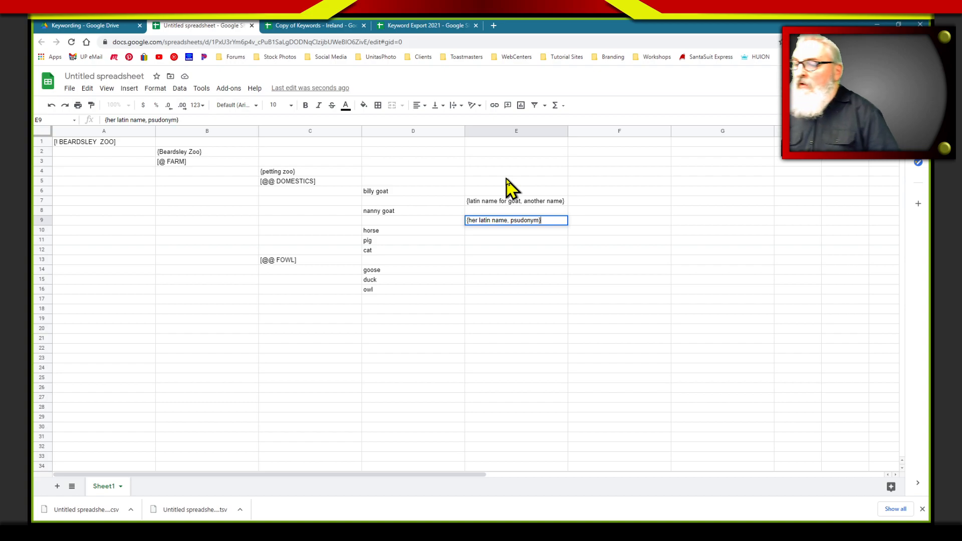
text(})
click(626, 182)
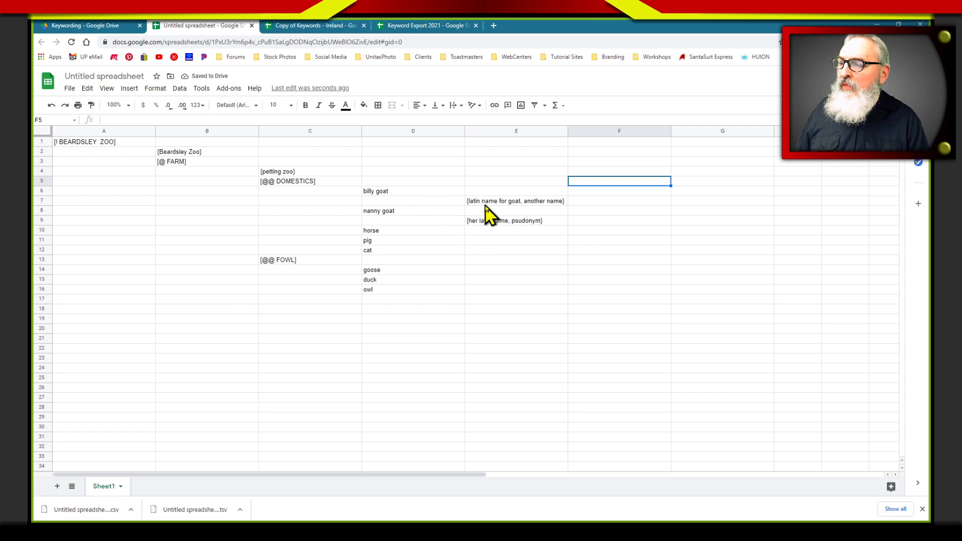
click(506, 204)
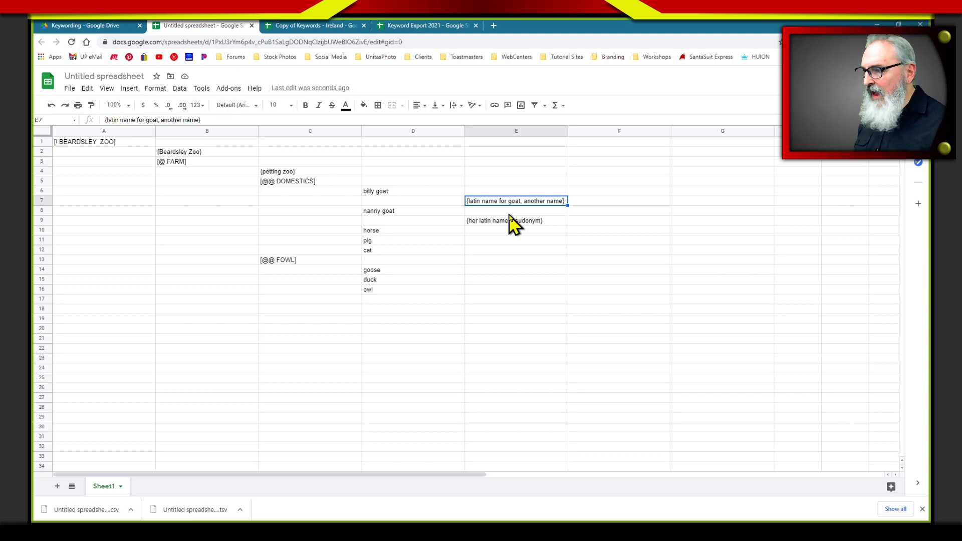
click(385, 192)
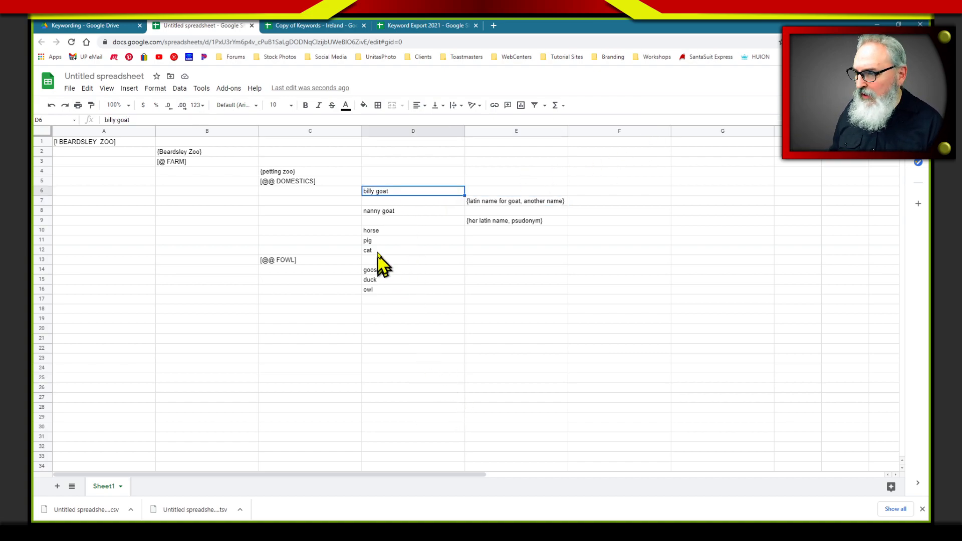
click(381, 215)
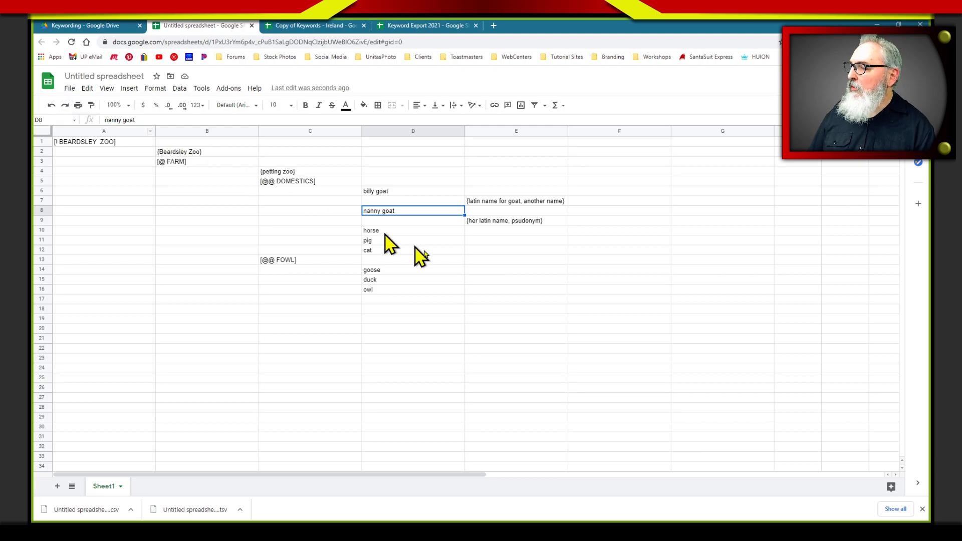
click(461, 281)
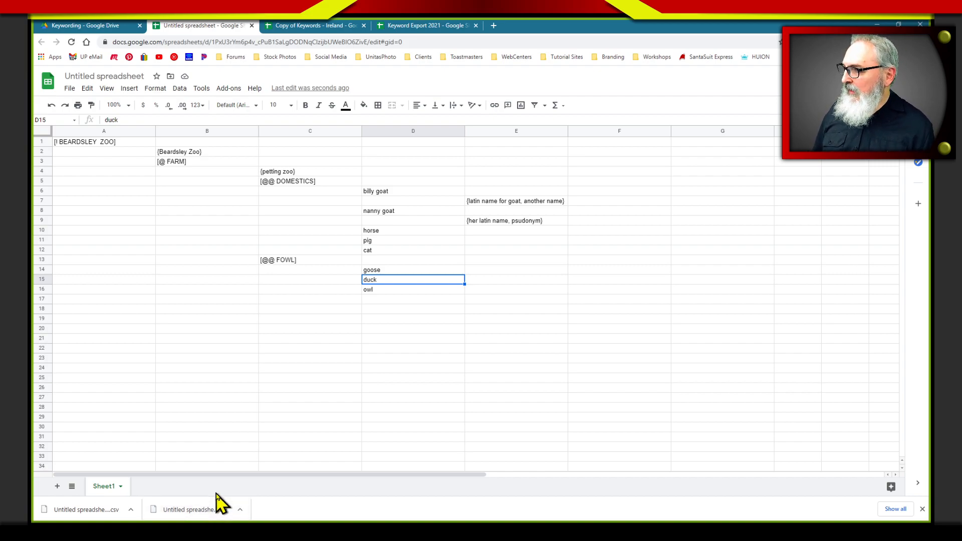
Dismiss the list of finished downloads and bring up the spreadsheet's download options
click(922, 508)
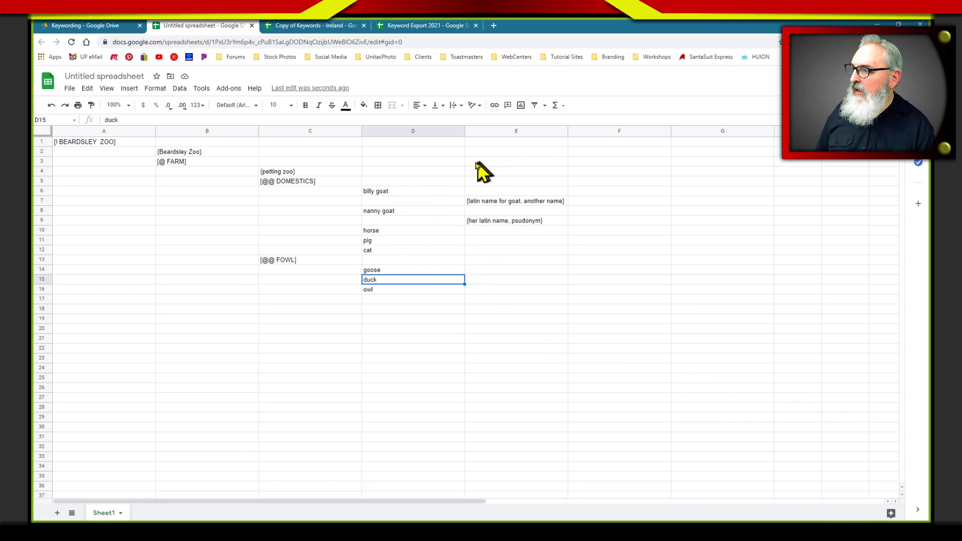
click(70, 88)
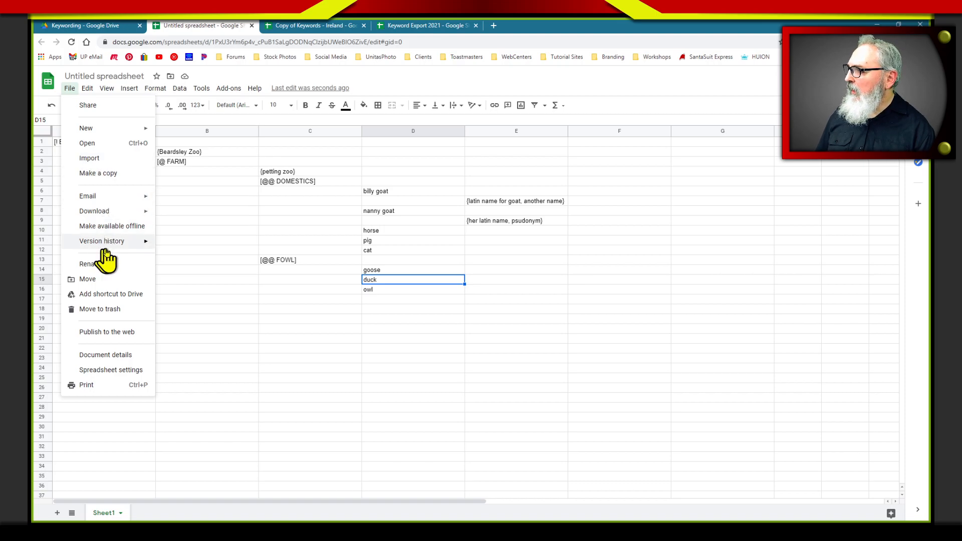
mouse_move(100, 212)
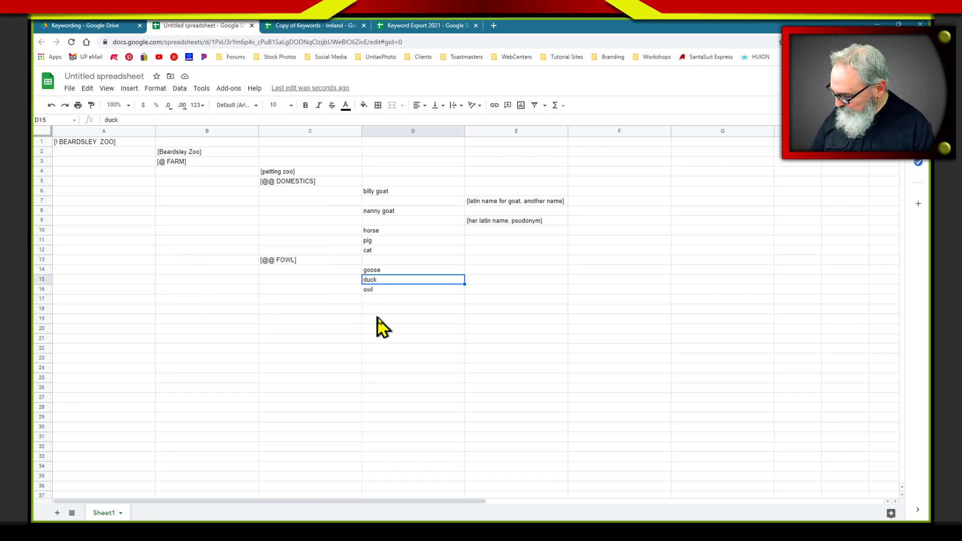
Switch to Lightroom Classic and delete the existing "! BEARDSLEY ZOO" keyword together with its nested keywords
key(alt+Tab)
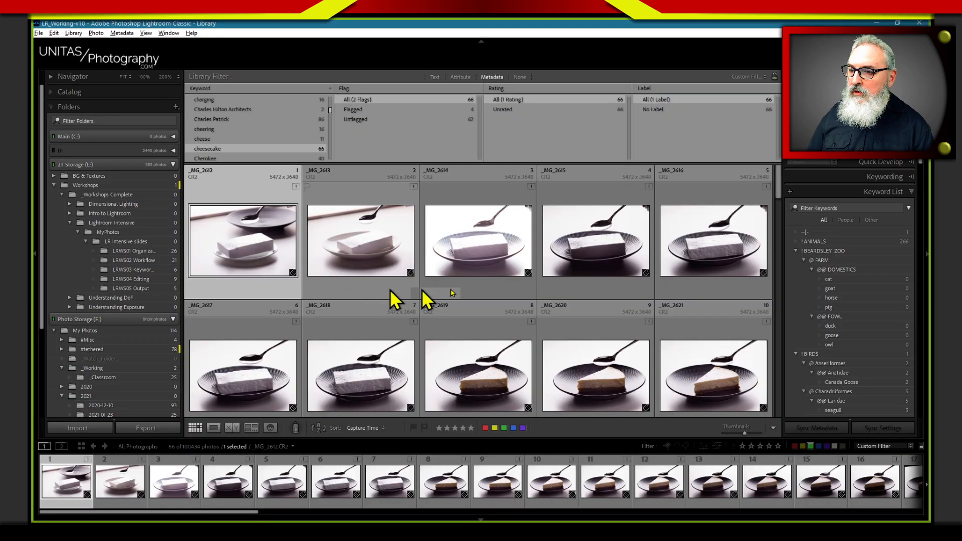
click(824, 252)
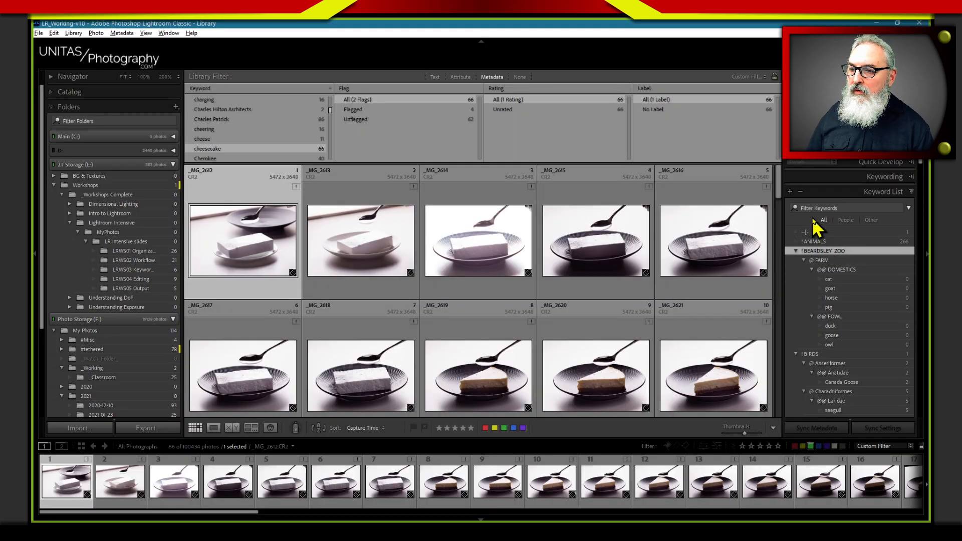
click(799, 191)
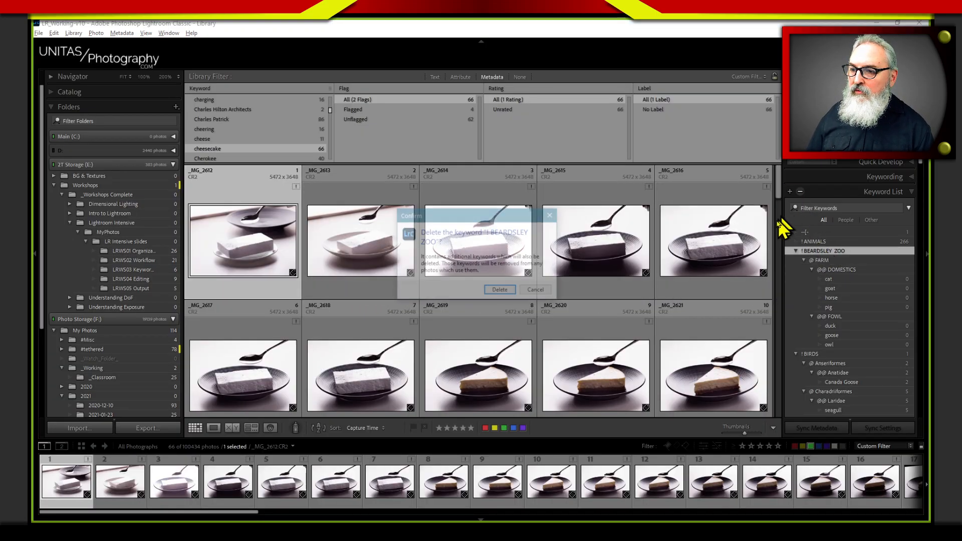
click(501, 291)
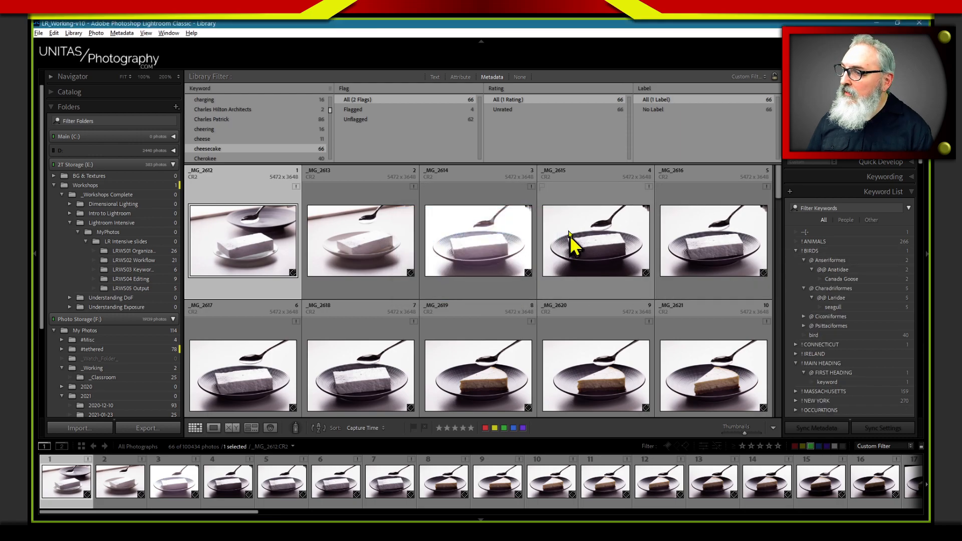
Import keywords from "Untitled spreadsheet - Sheet1 (1).tsv" in Downloads, with the file filter set to All Files, and dismiss the resulting notice
click(122, 33)
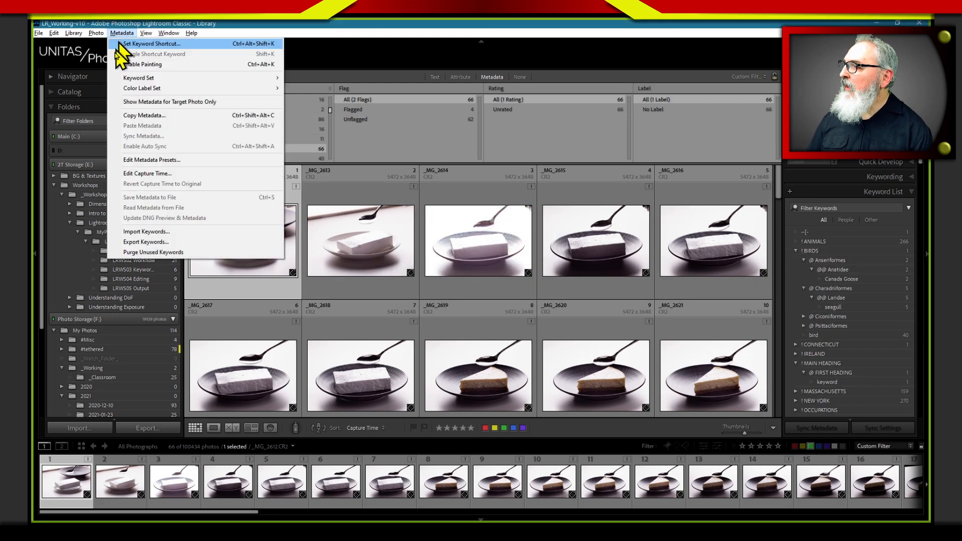
click(159, 233)
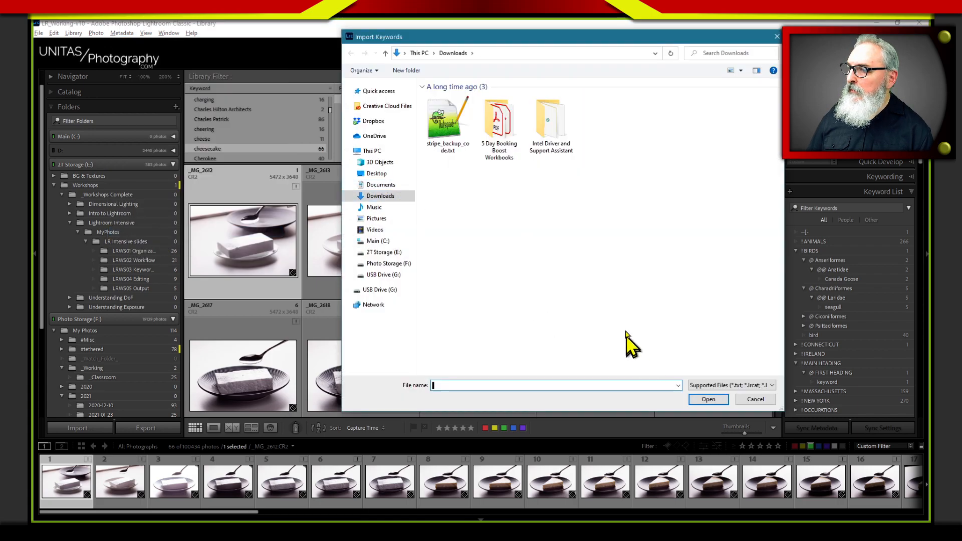
click(706, 385)
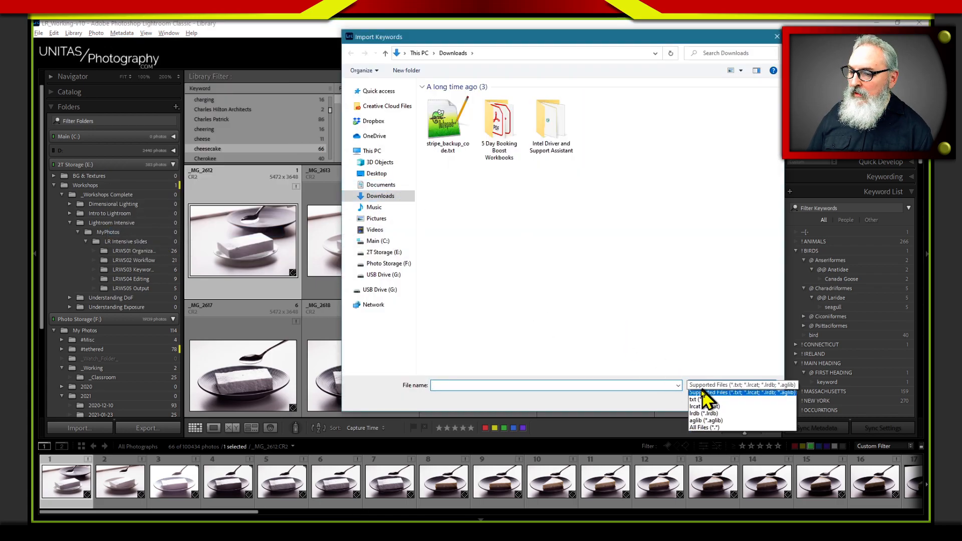
click(705, 427)
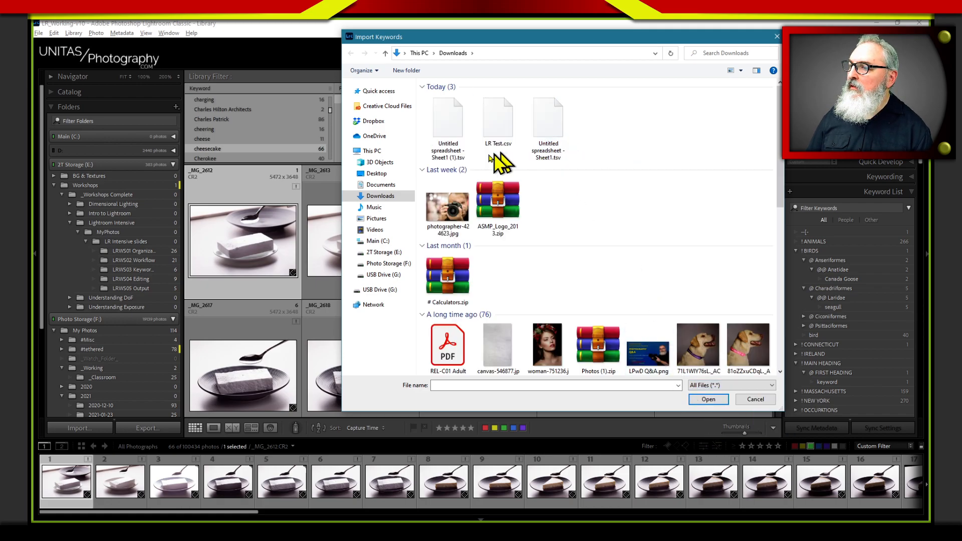
click(447, 132)
click(706, 399)
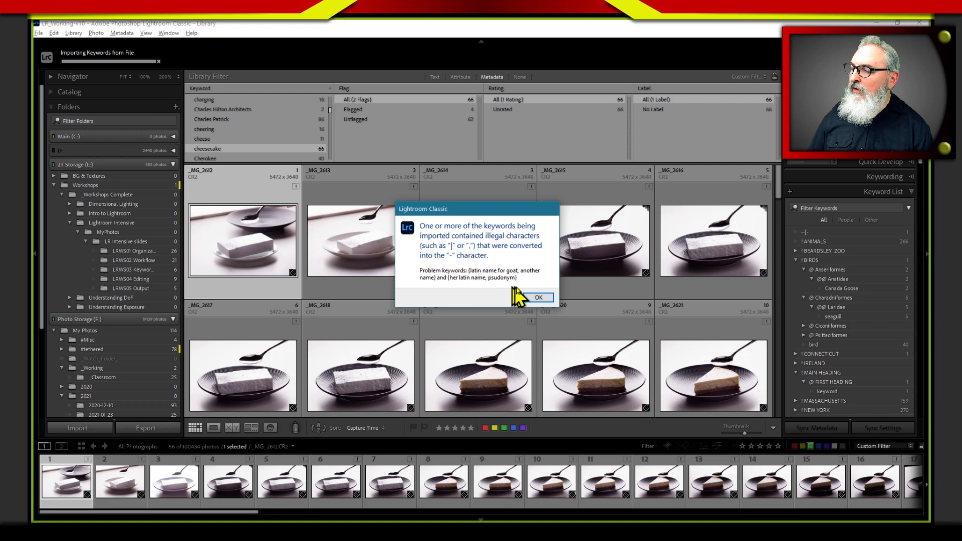
click(538, 298)
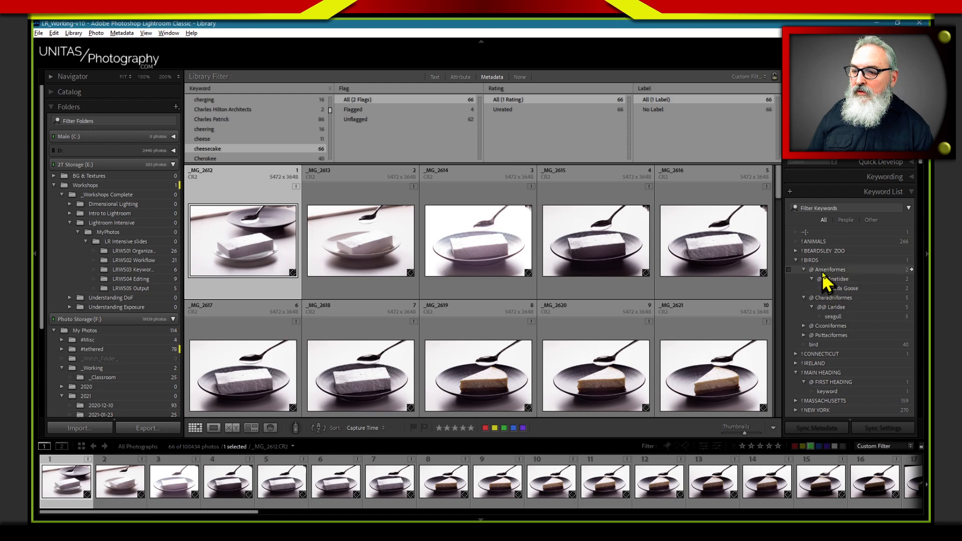
Expand the ! BEARDSLEY ZOO hierarchy down to @@ DOMESTICS and check the synonyms in the billy goat keyword tag without saving changes
click(796, 251)
click(804, 260)
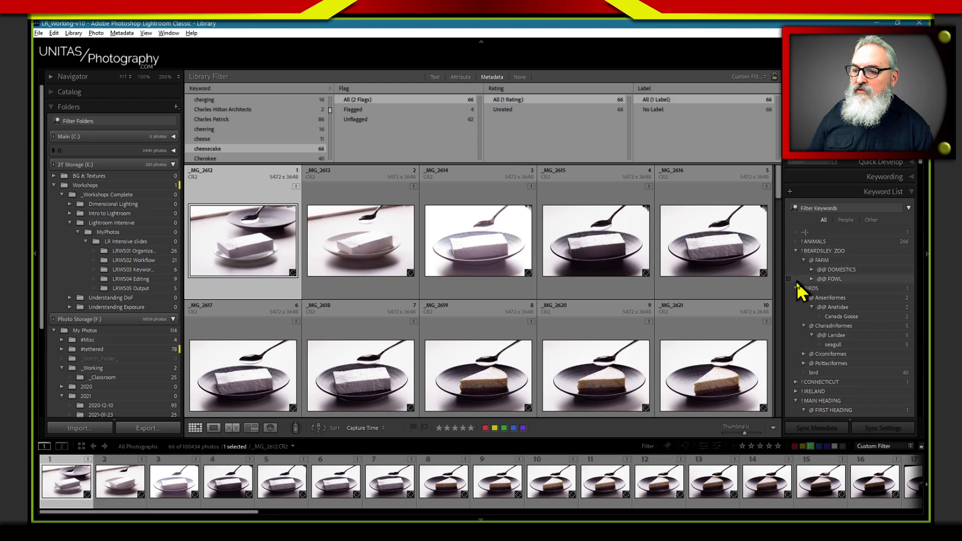
click(811, 269)
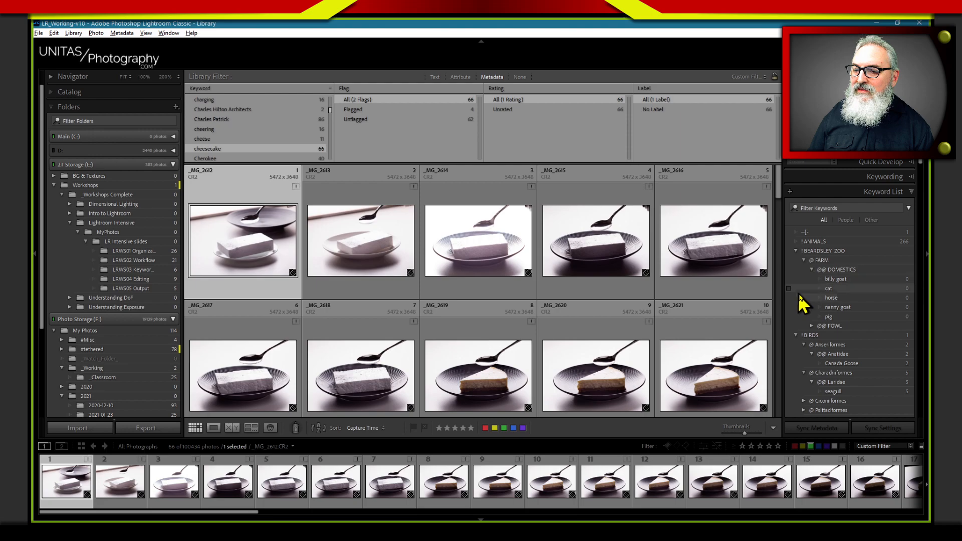
click(836, 280)
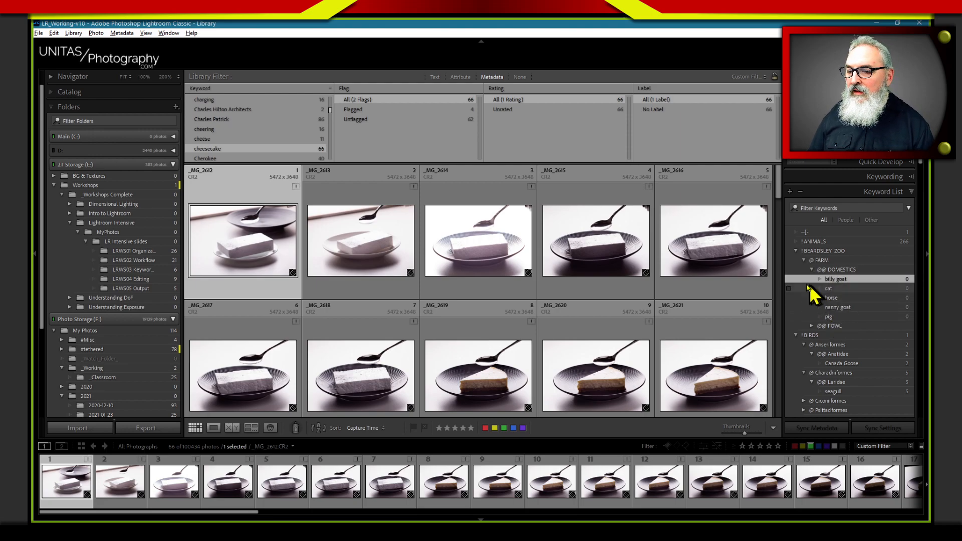
right_click(834, 280)
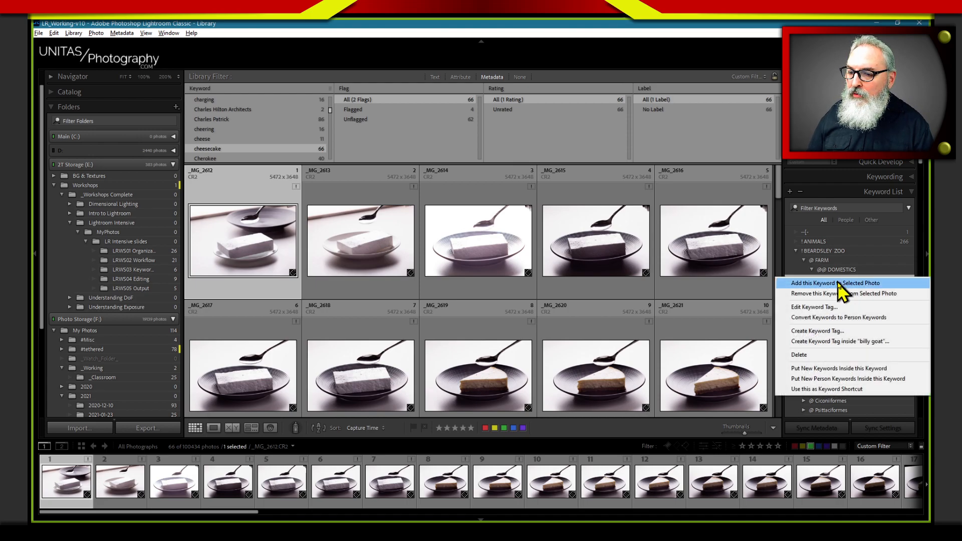
click(826, 306)
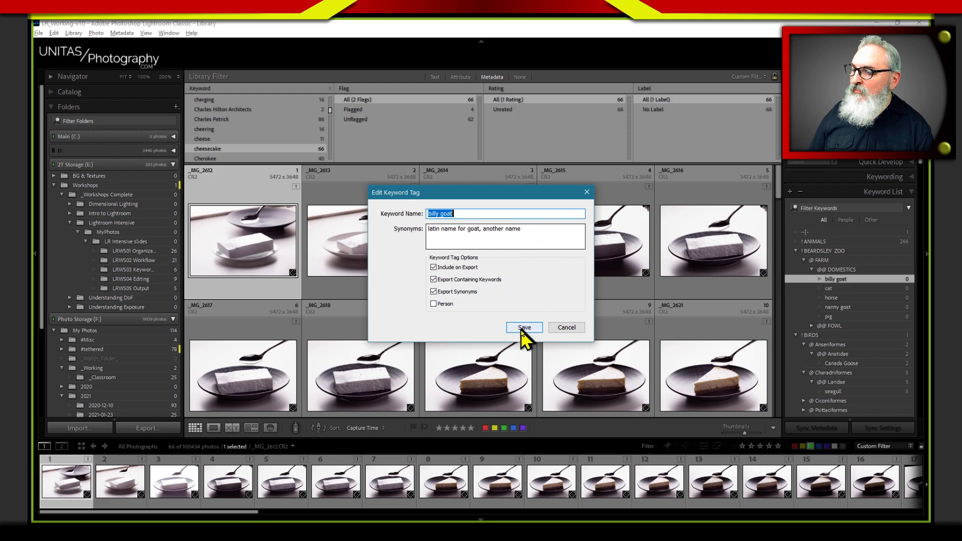
click(563, 330)
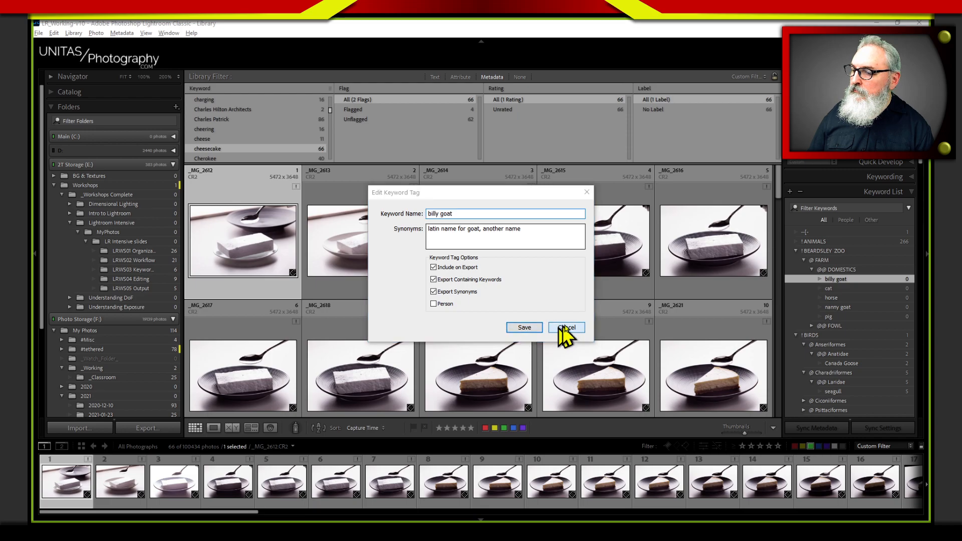
Collapse the @@ DOMESTICS, @ FARM and ! BEARDSLEY ZOO levels in the keyword list
click(812, 269)
click(804, 259)
click(796, 250)
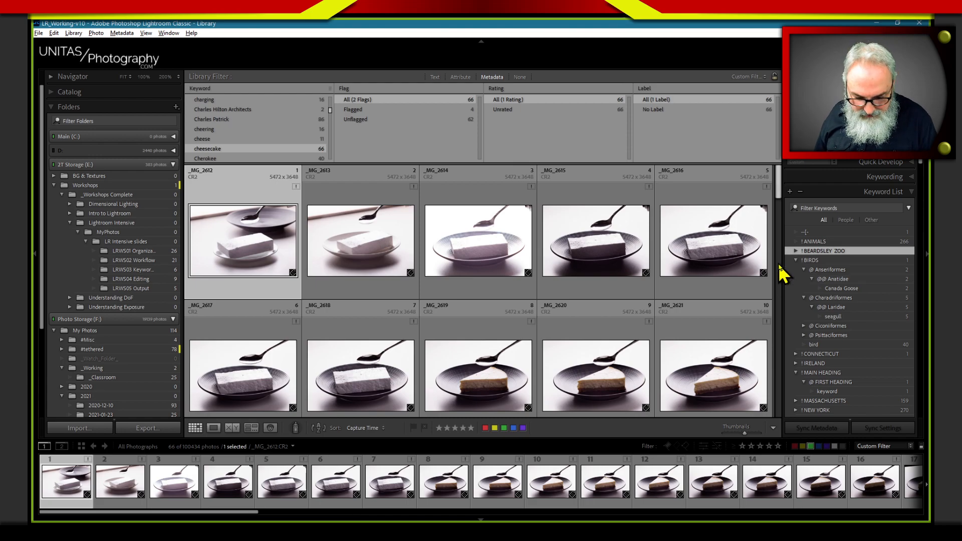